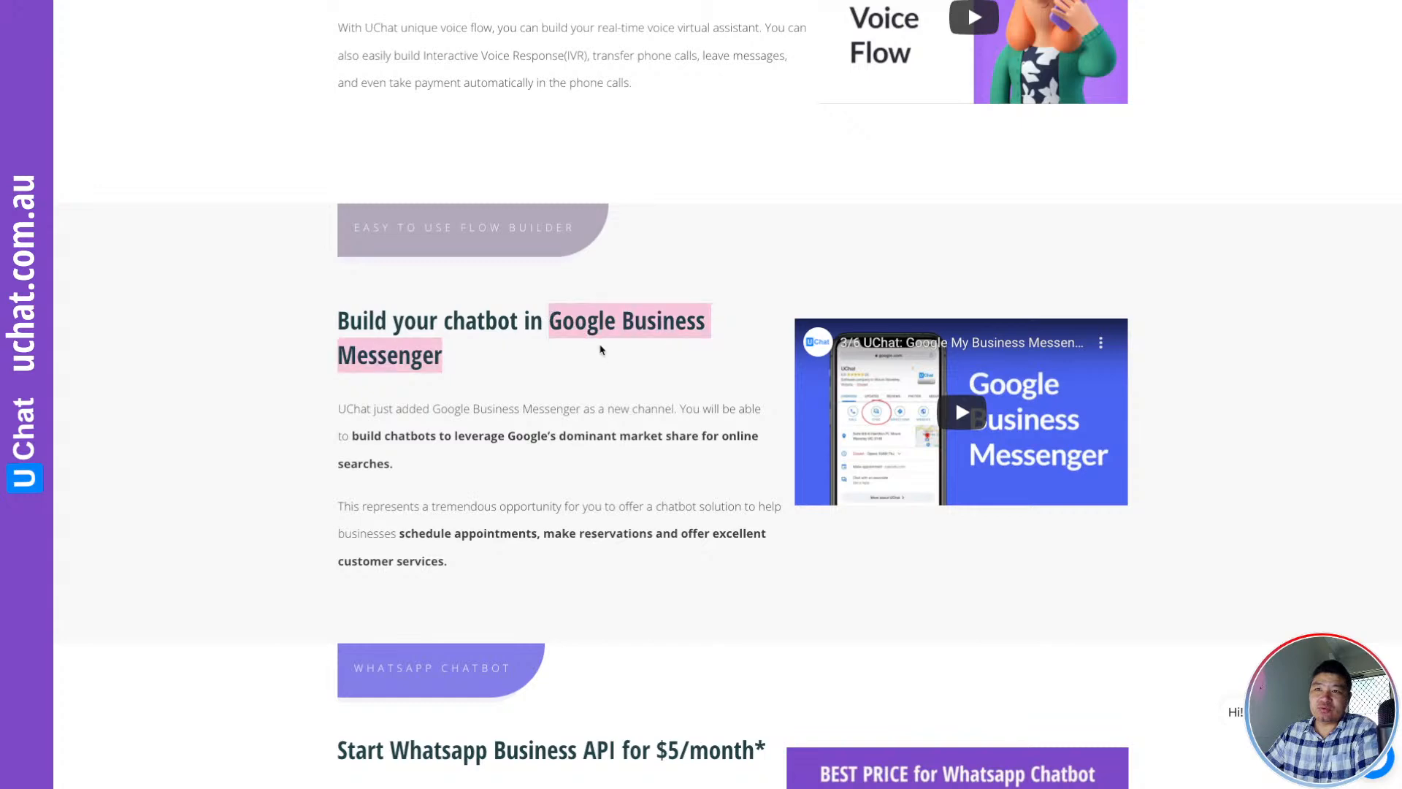
Scroll to the 'Whatsapp Business API $5/month' and Drag & Drop sections, highlighting each heading
scroll(450, 442, "down", 2)
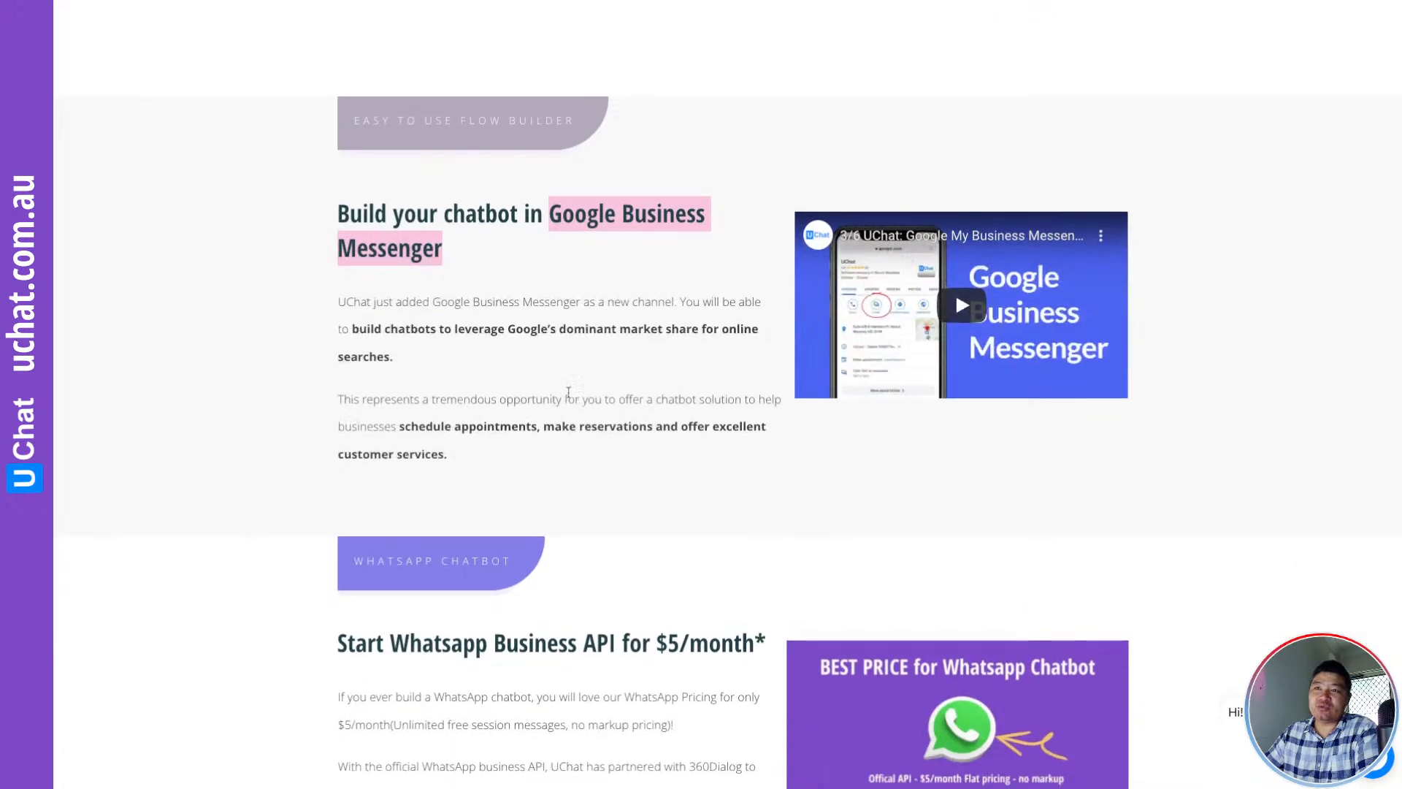
scroll(572, 388, "down", 3)
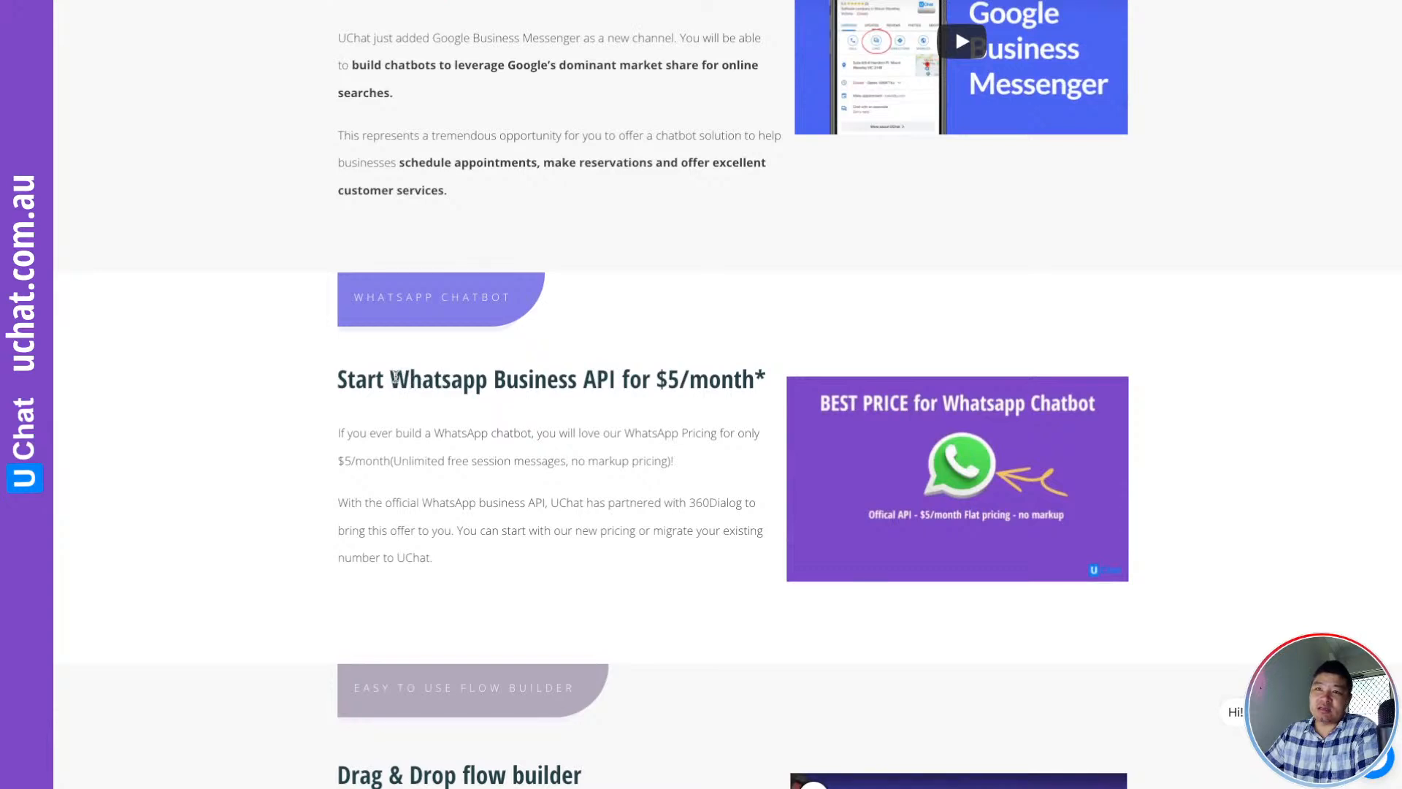
left_click_drag(392, 376, 770, 383)
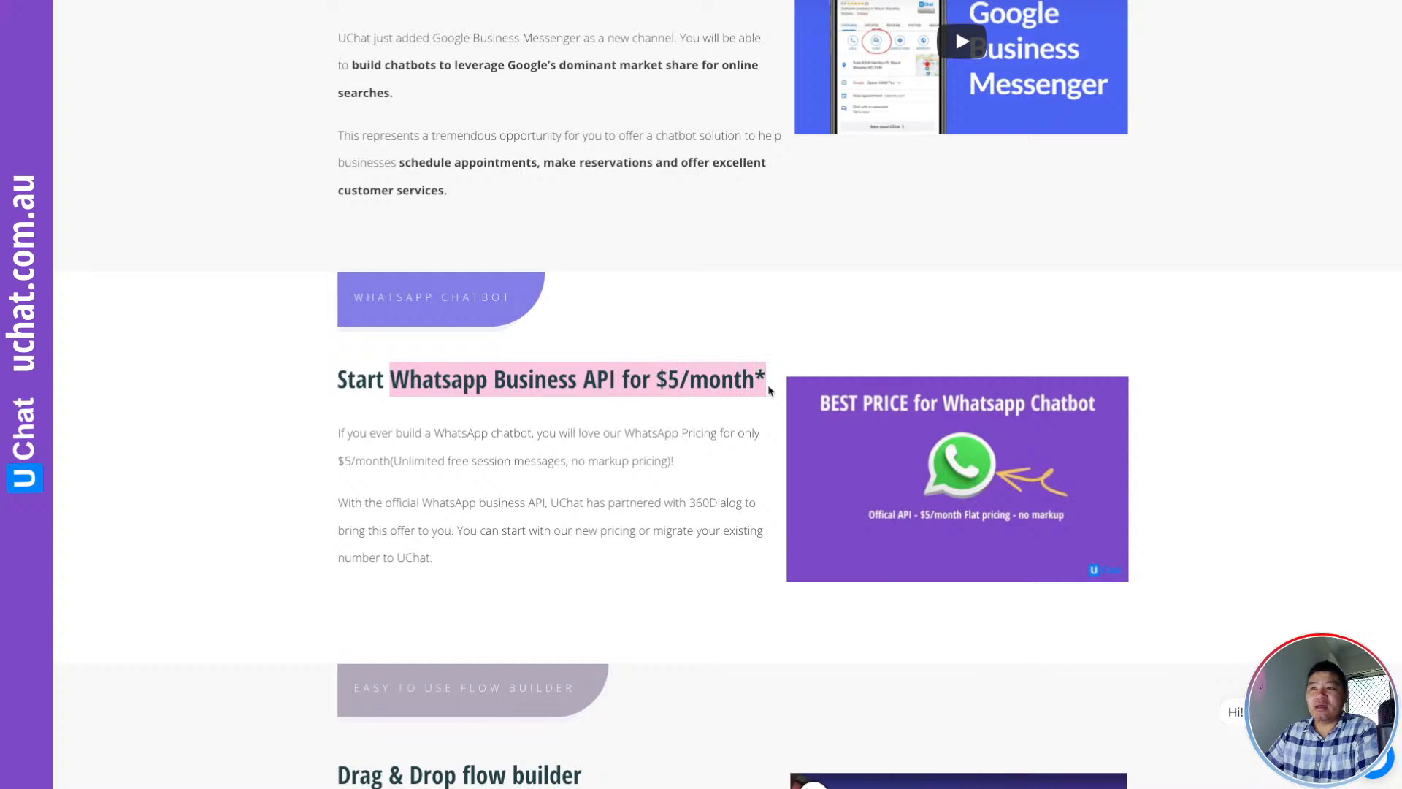
scroll(518, 451, "down", 1)
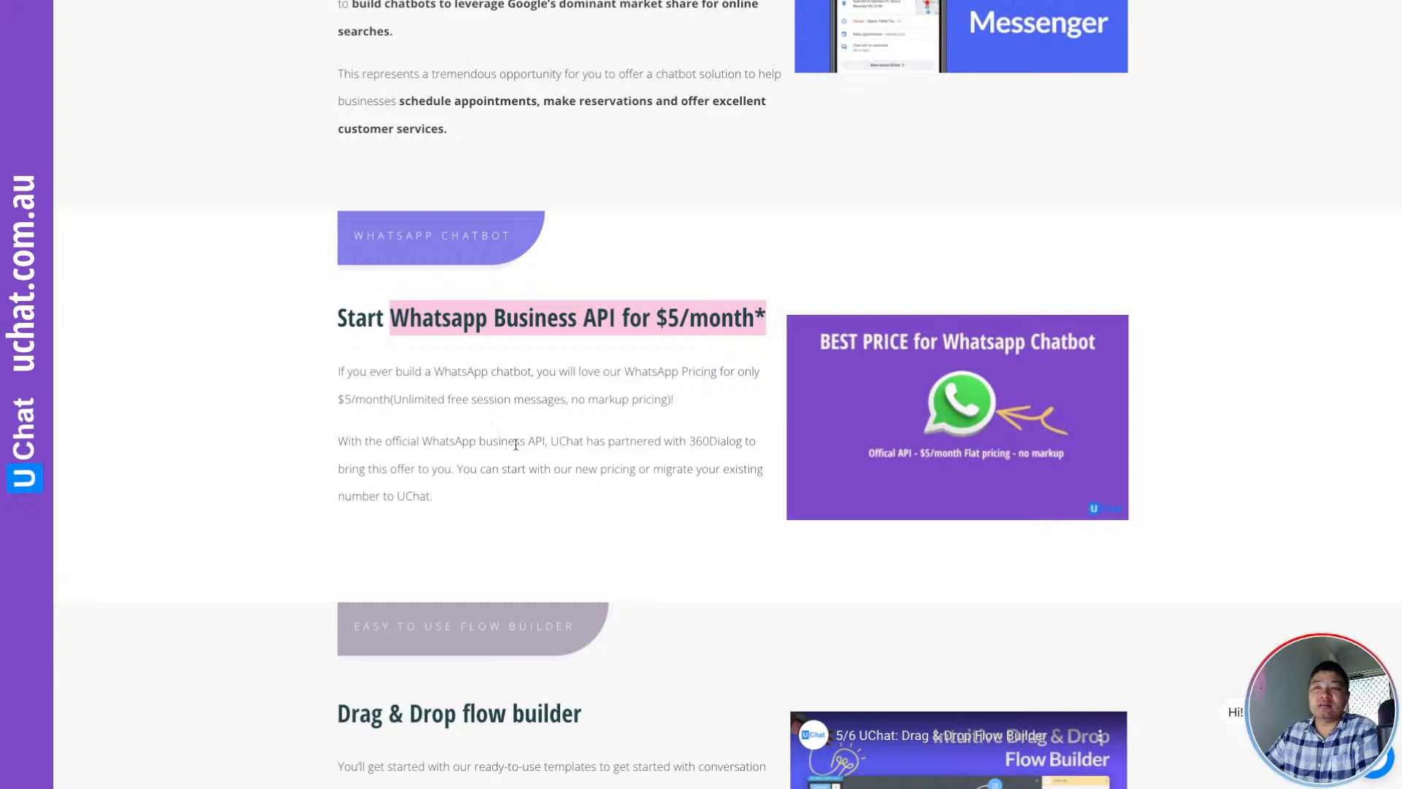
scroll(519, 435, "down", 5)
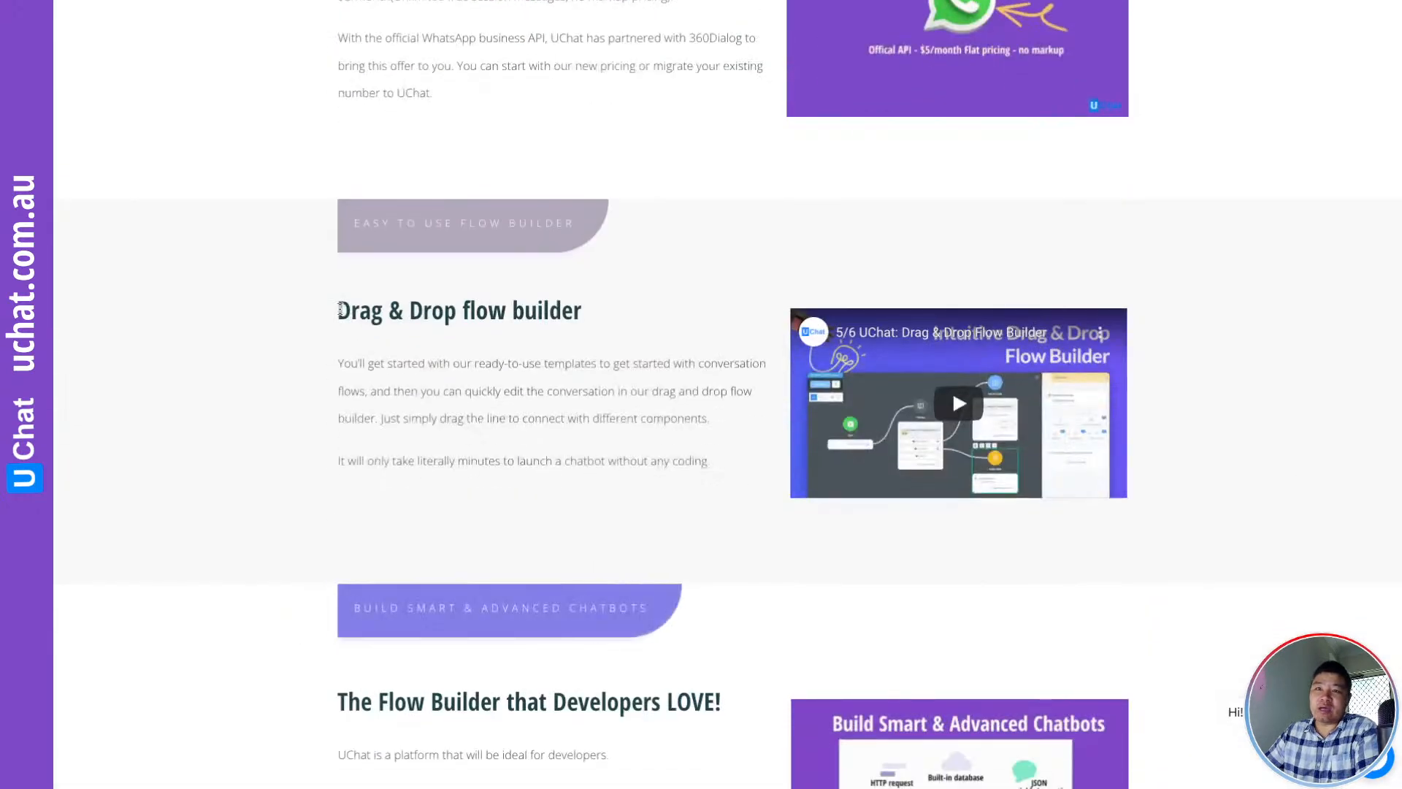
left_click_drag(338, 312, 573, 316)
Continue down, highlighting 'Developers LOVE!' and then 'Ecommerce' in the section headings
scroll(597, 367, "down", 3)
scroll(597, 367, "down", 1)
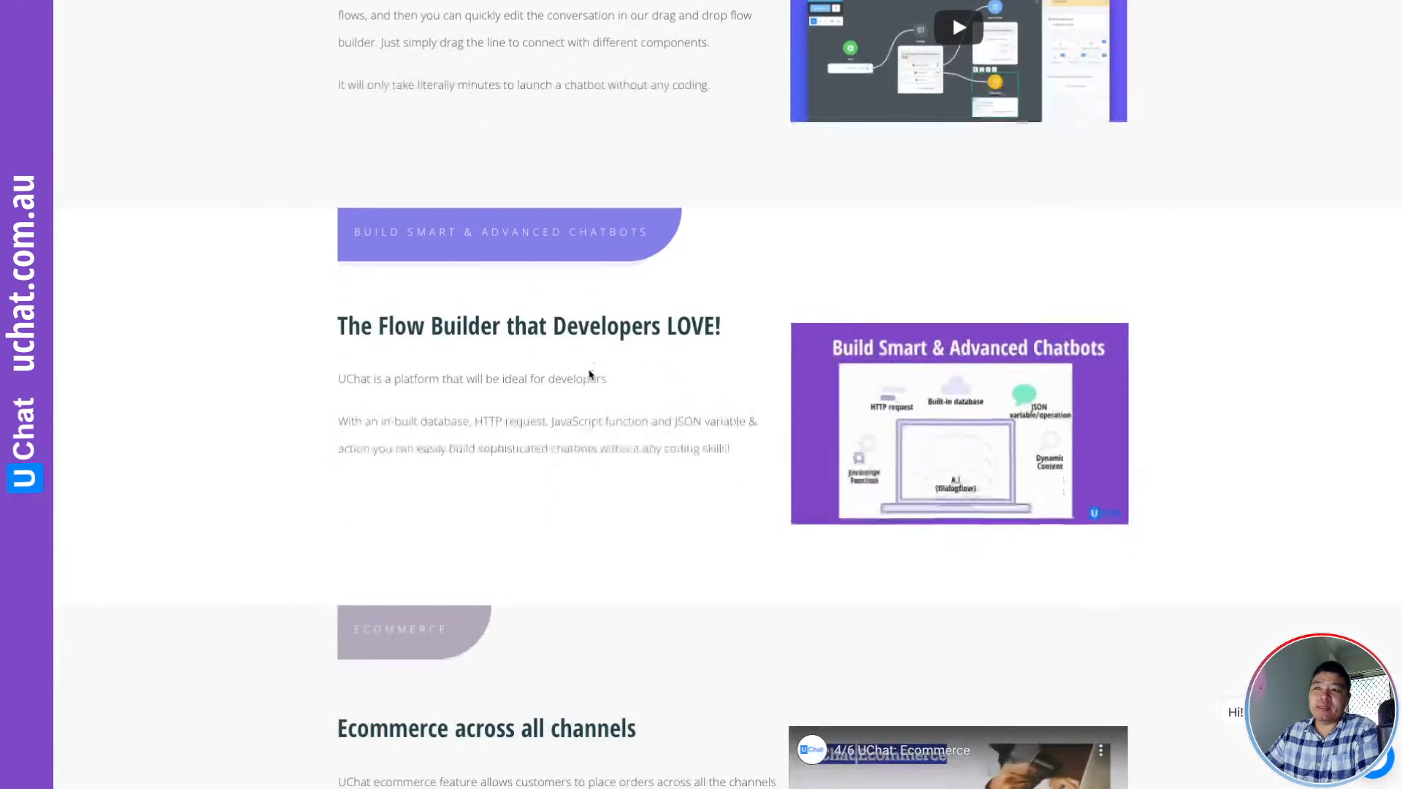
left_click_drag(553, 323, 721, 328)
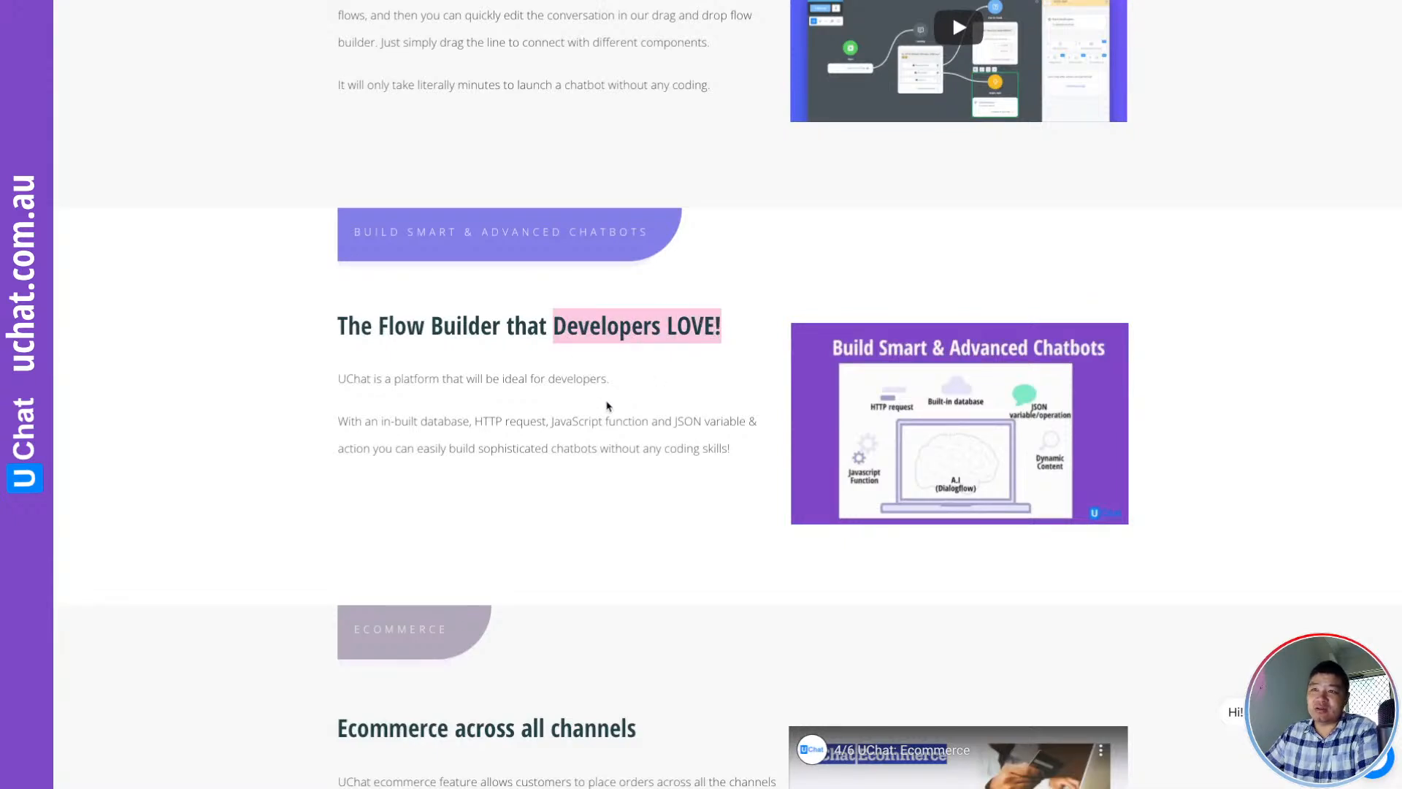
scroll(613, 373, "down", 1)
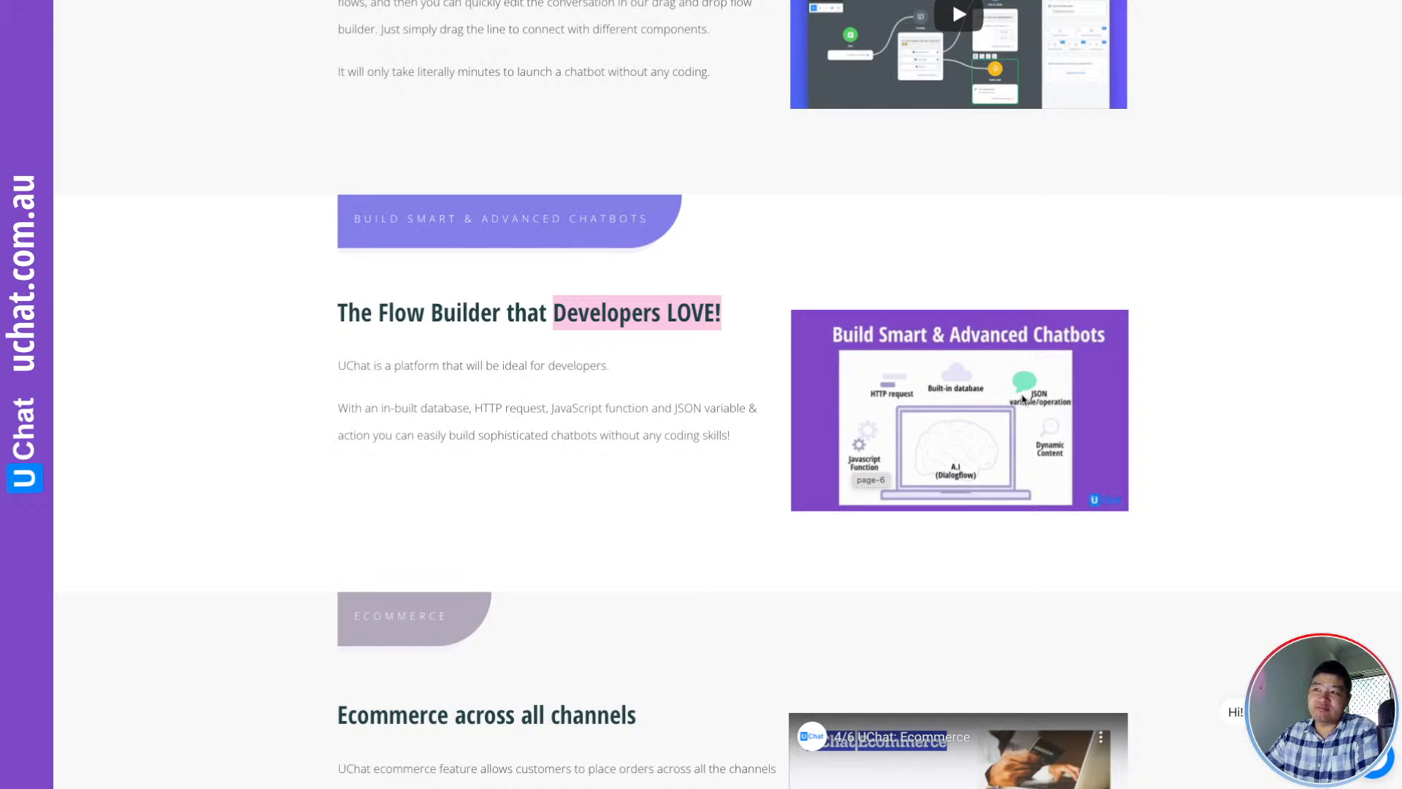
scroll(695, 435, "down", 5)
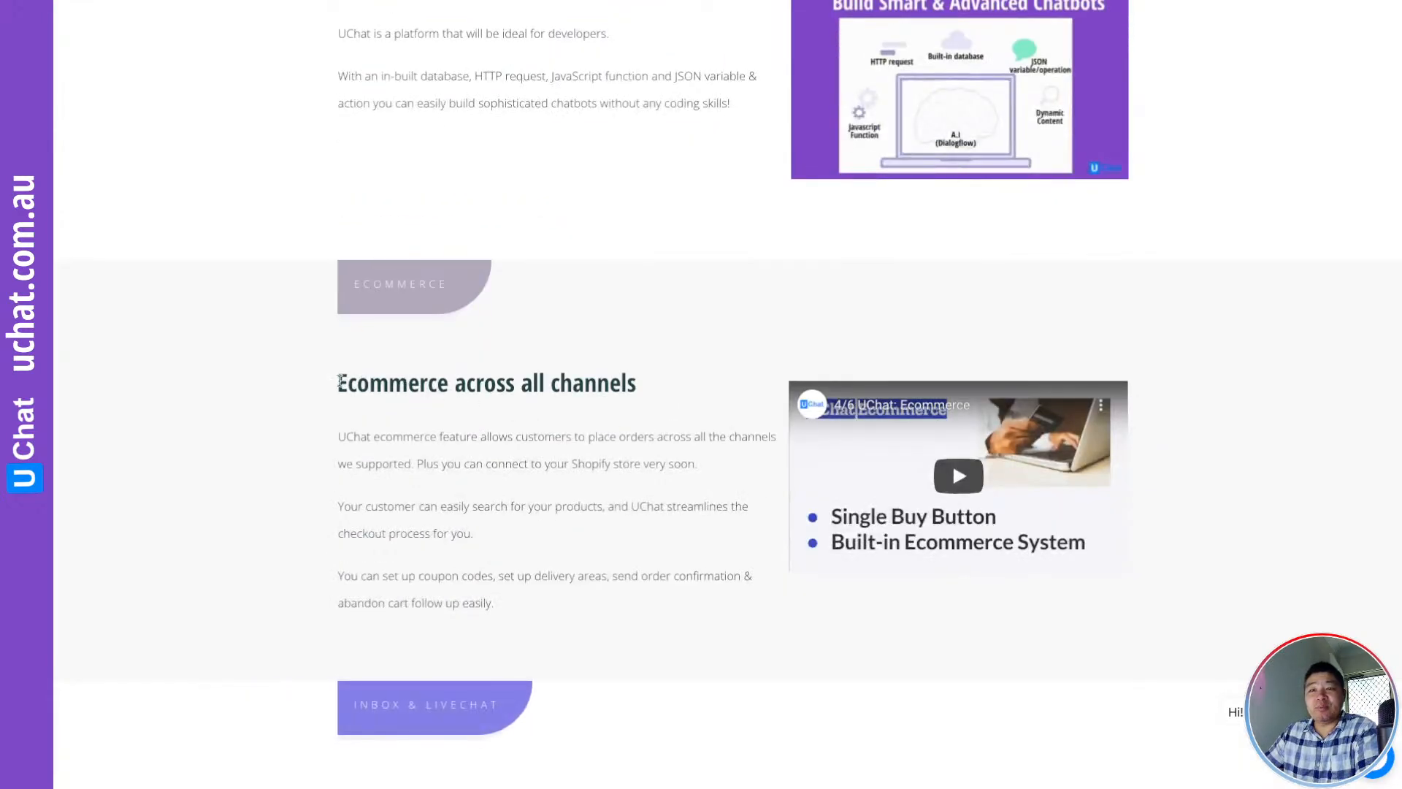
left_click_drag(340, 381, 448, 381)
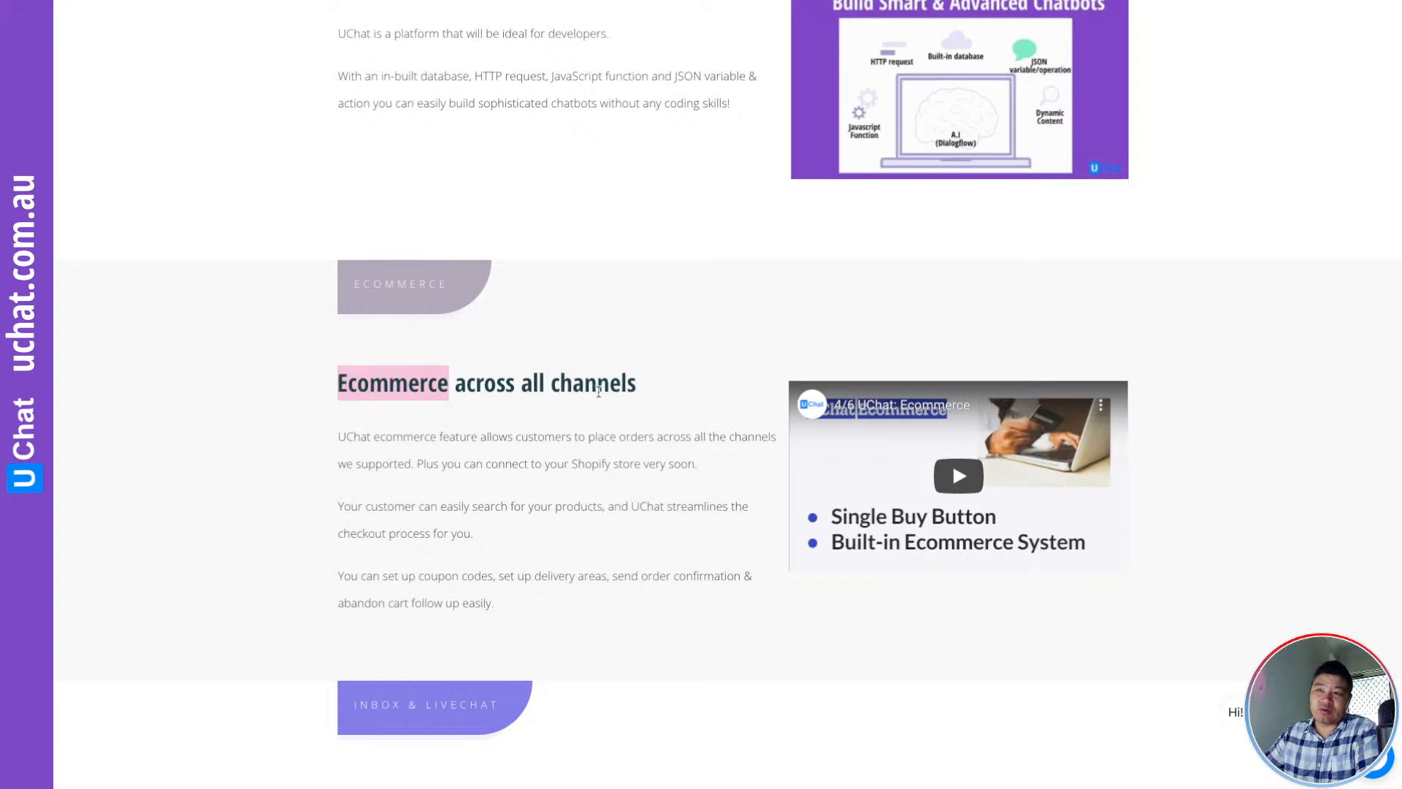
Scroll past the Livechat & Inbox heading, highlighting it, and the Integration and White Label sections
scroll(599, 396, "down", 5)
scroll(598, 397, "down", 1)
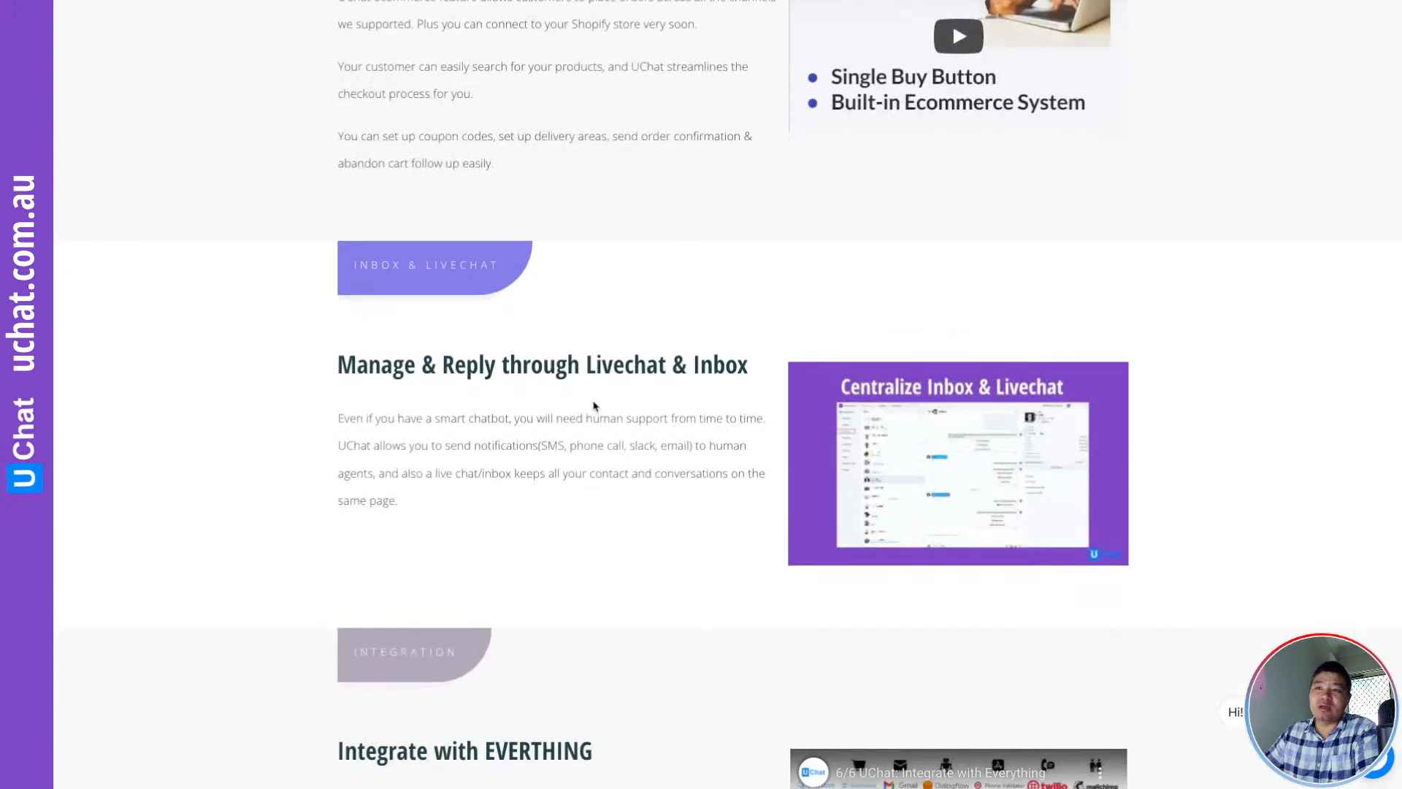
left_click_drag(584, 362, 745, 367)
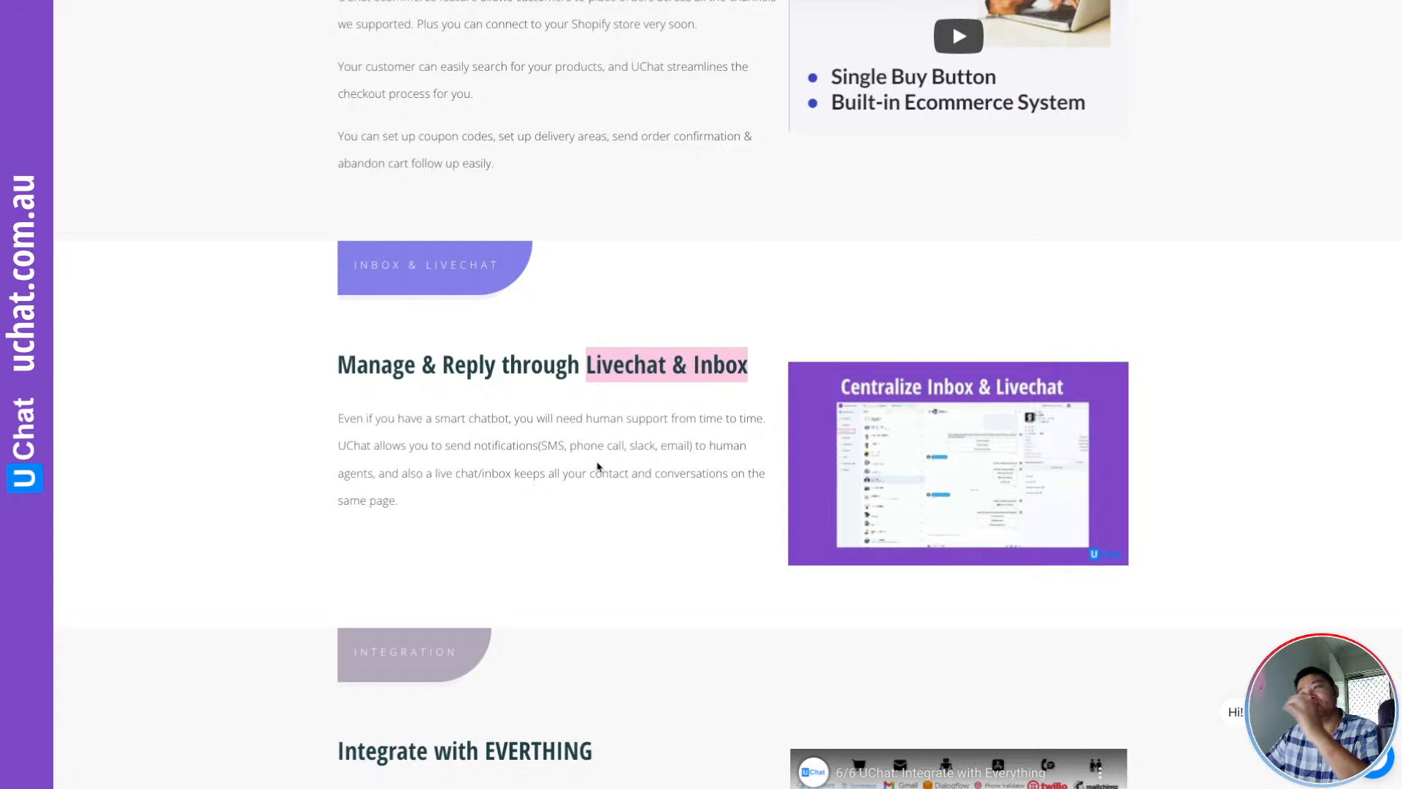
scroll(595, 457, "down", 5)
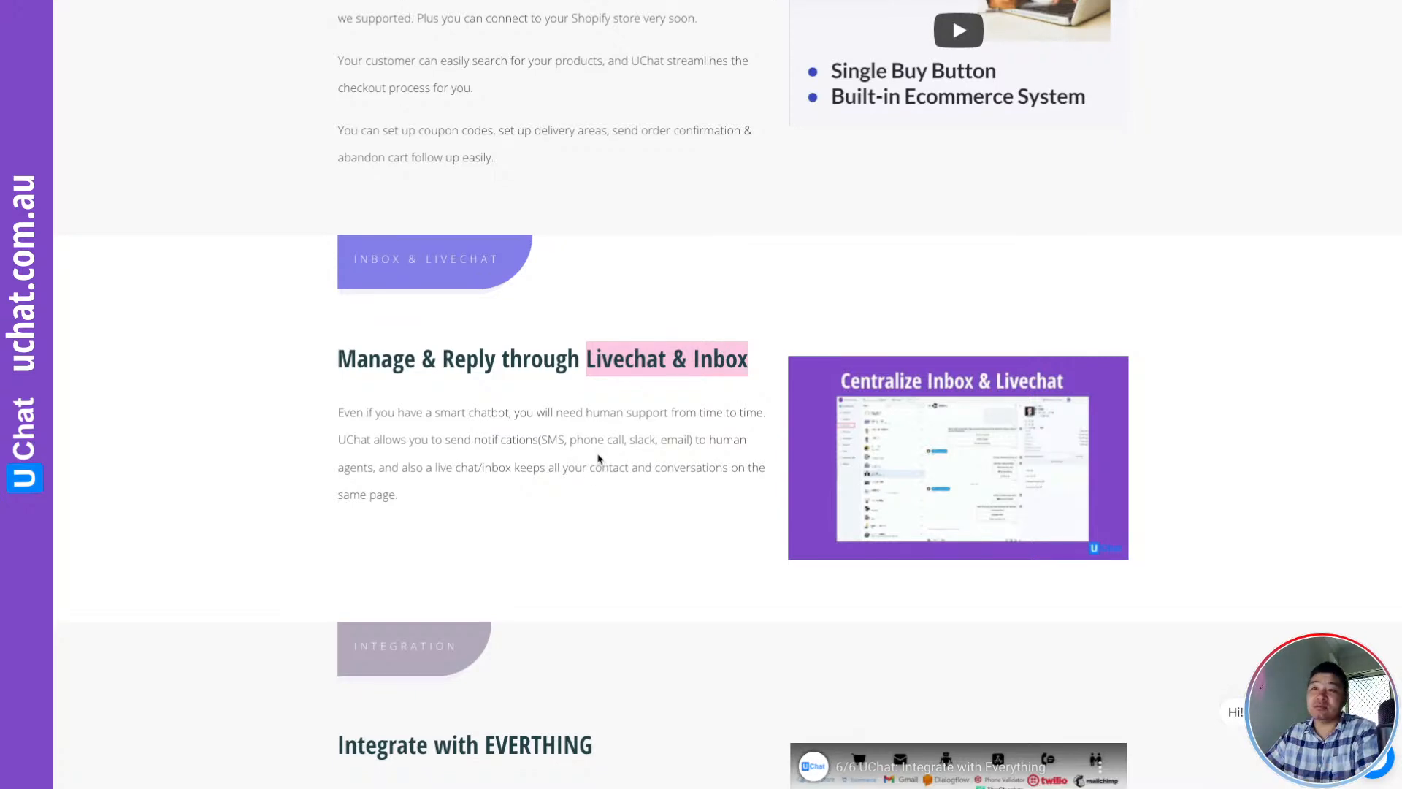
scroll(531, 476, "down", 1)
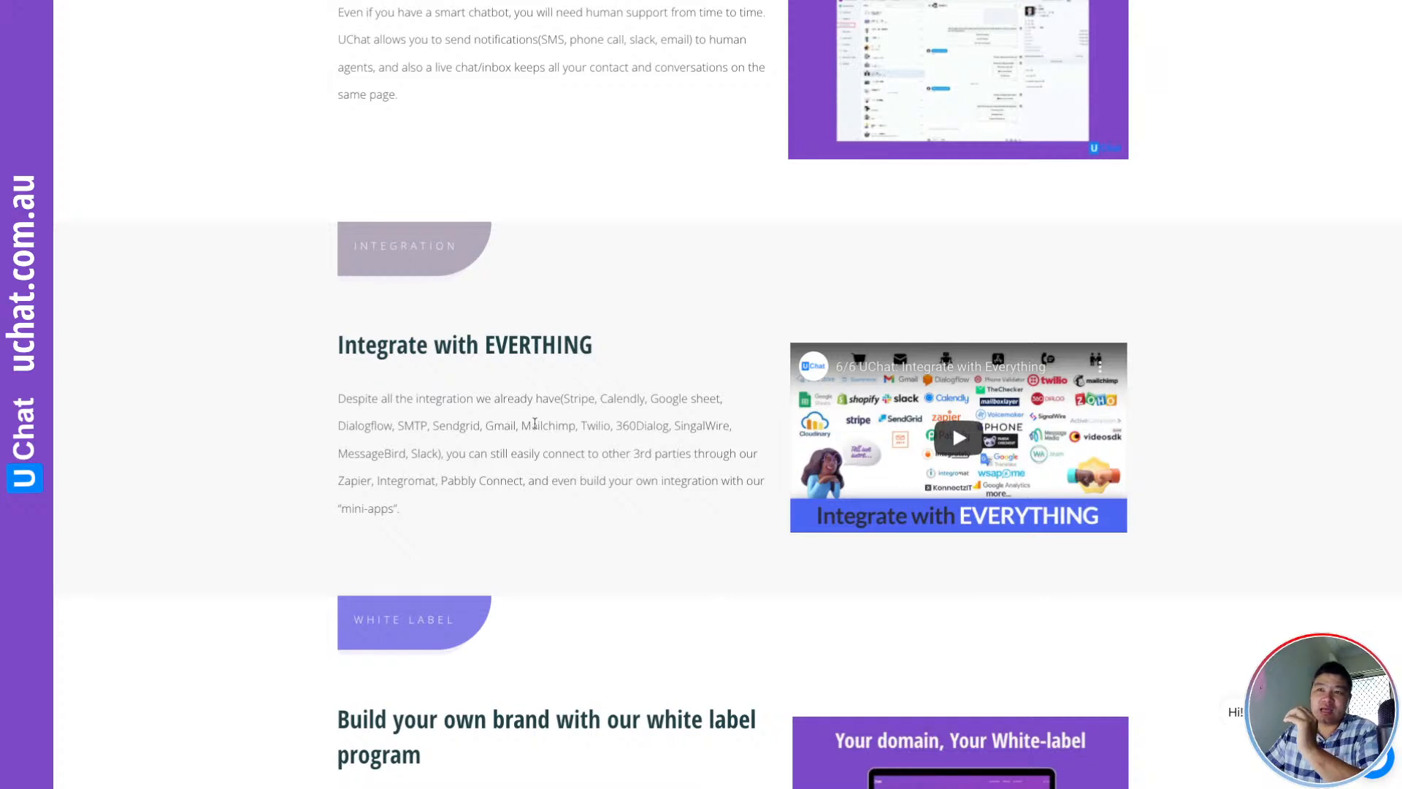
scroll(565, 431, "down", 4)
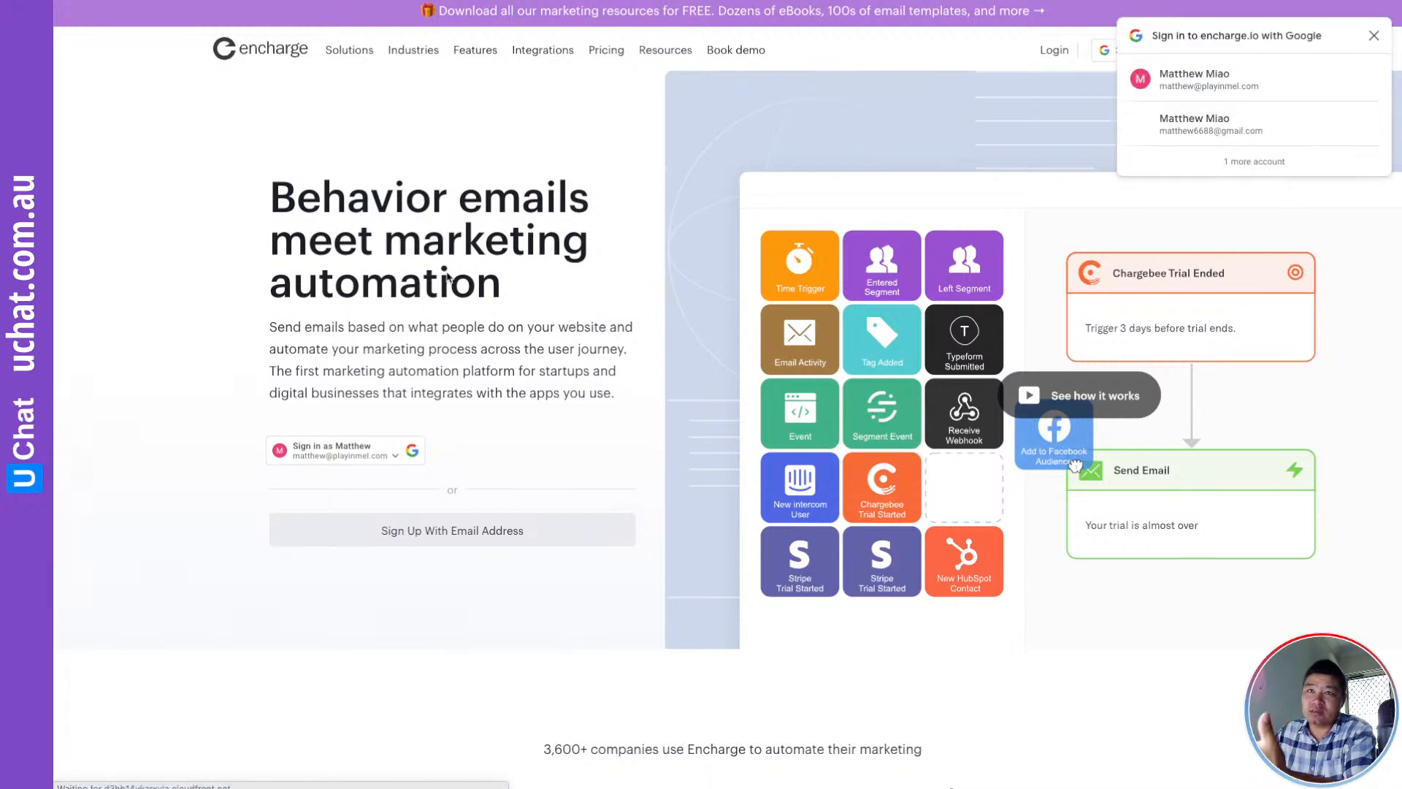
Scroll the Encharge homepage past the 'Go beyond email' flows and user segmentation sections
scroll(1040, 152, "down", 1)
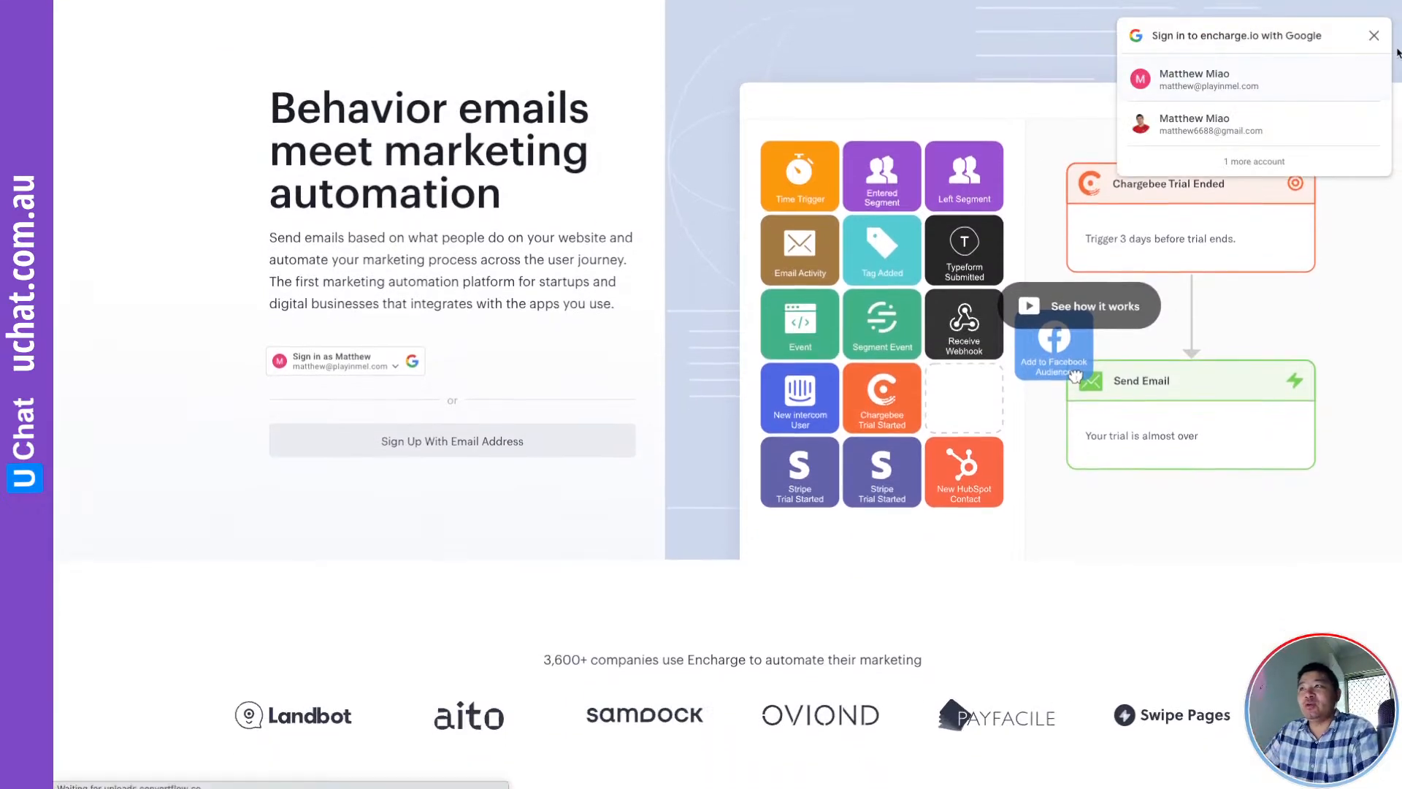
scroll(494, 318, "down", 3)
scroll(495, 318, "down", 11)
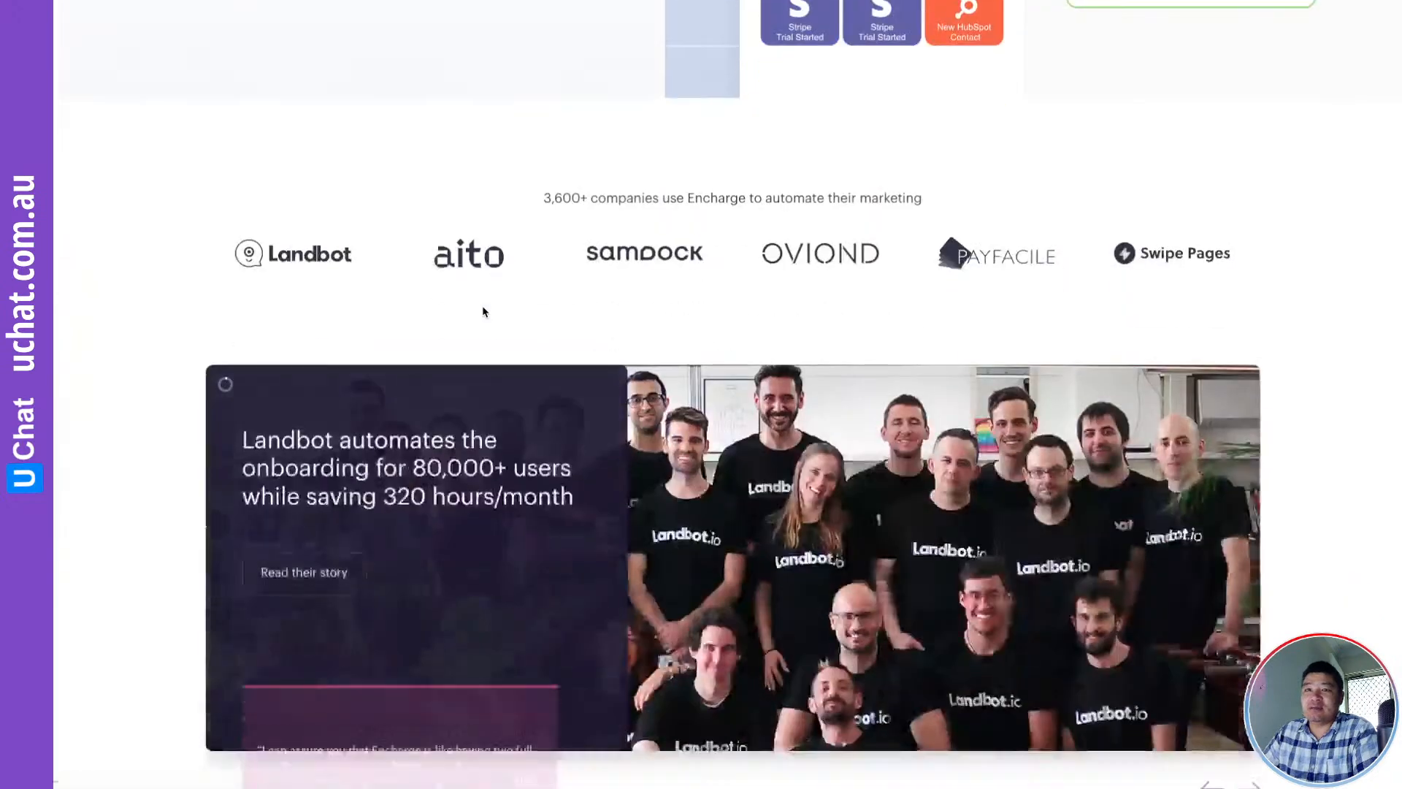
scroll(480, 305, "down", 1)
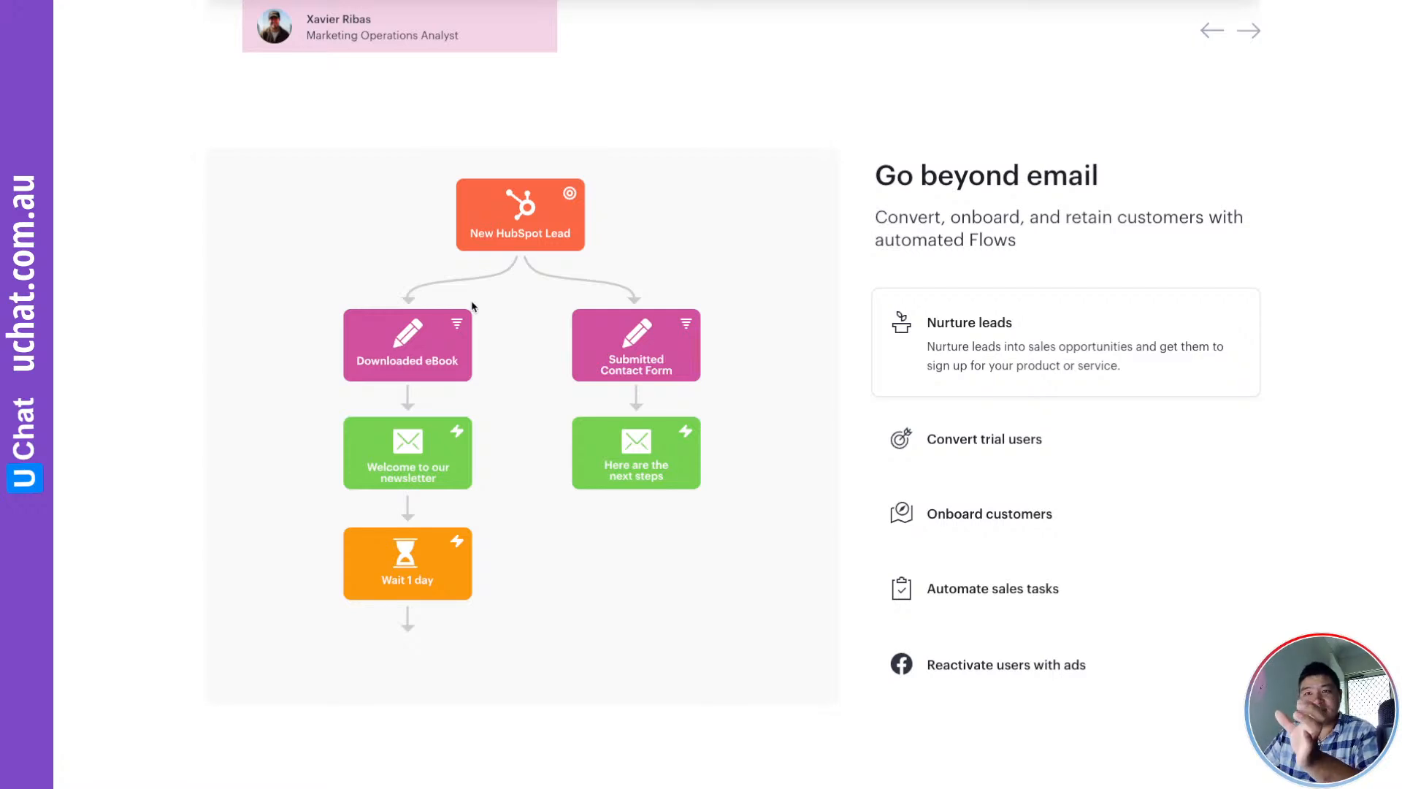
scroll(509, 400, "down", 3)
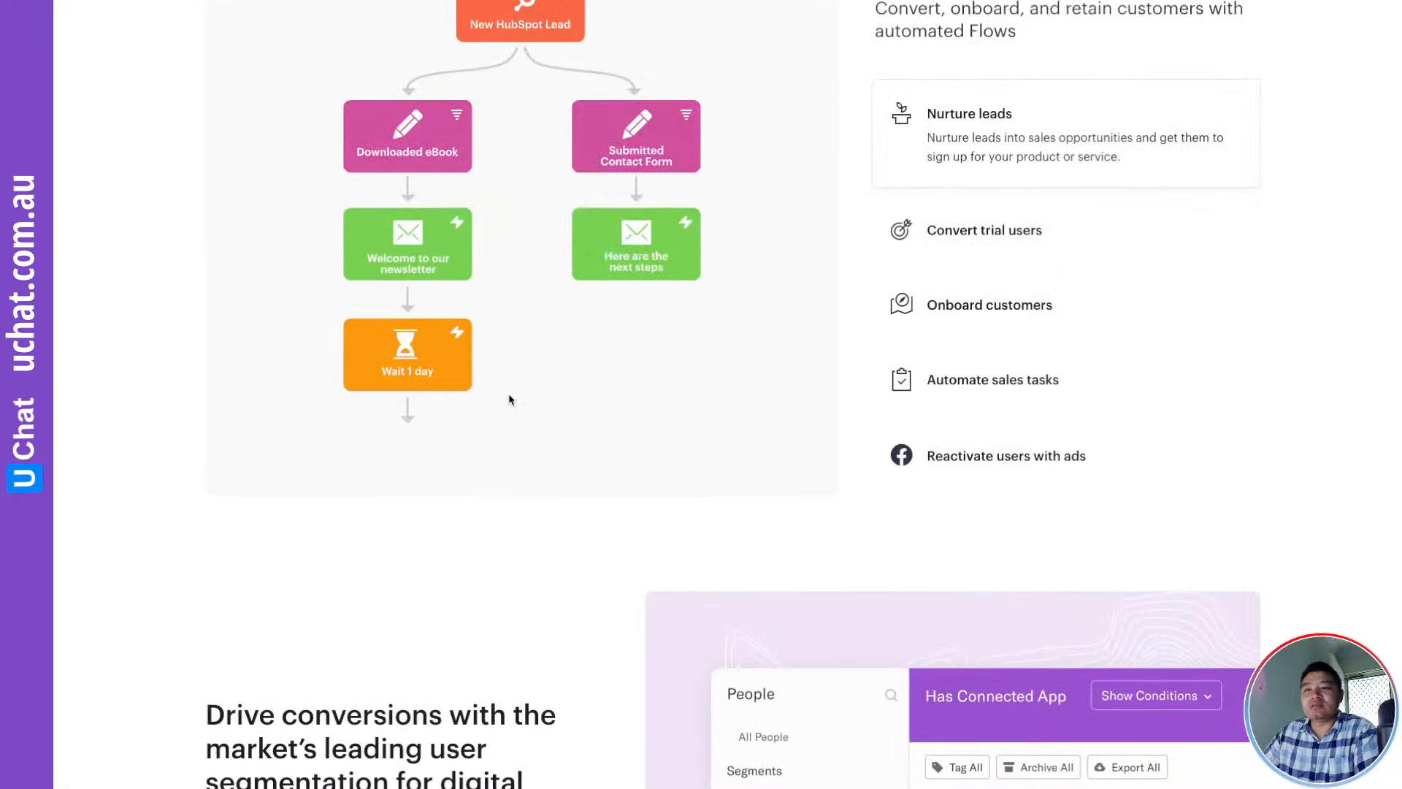
scroll(510, 400, "down", 6)
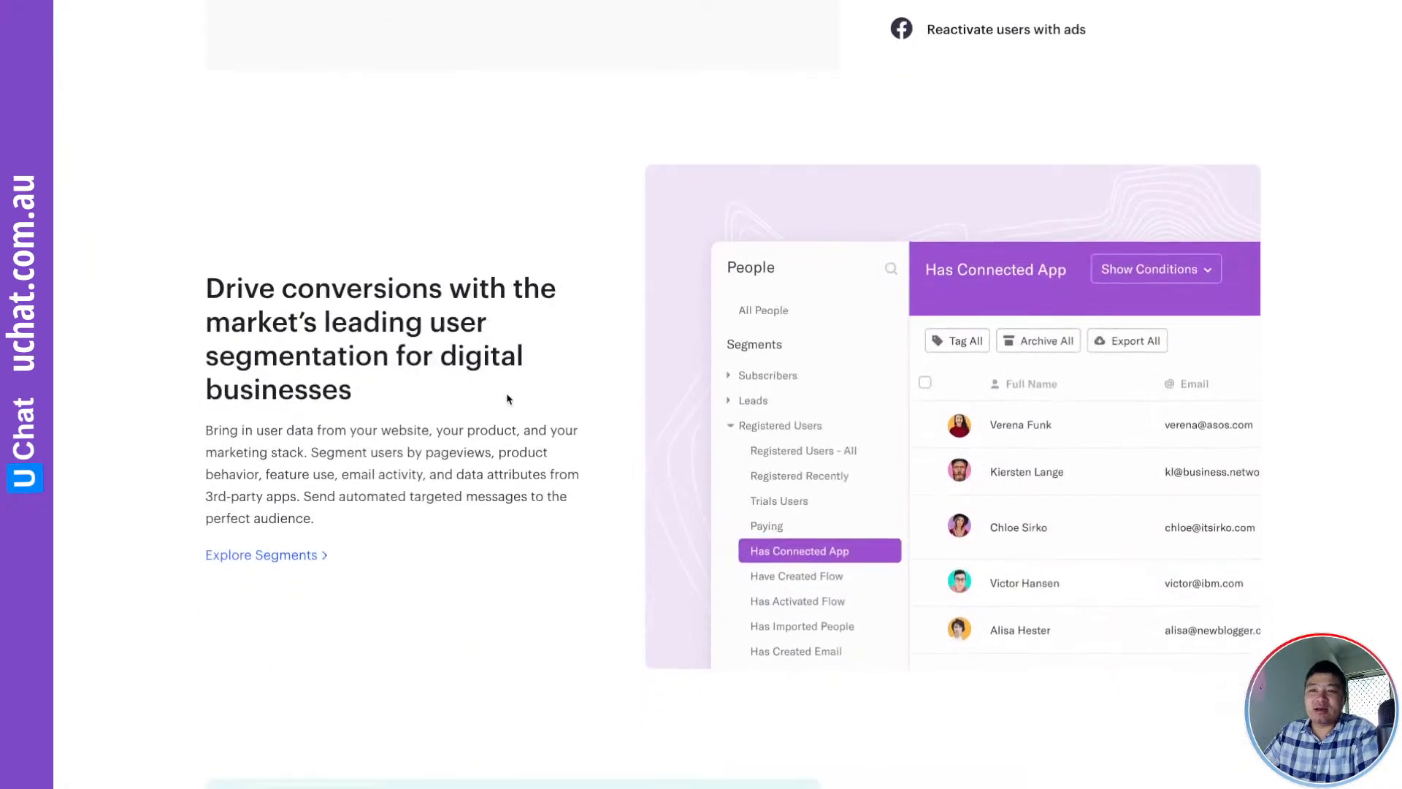
scroll(510, 400, "down", 8)
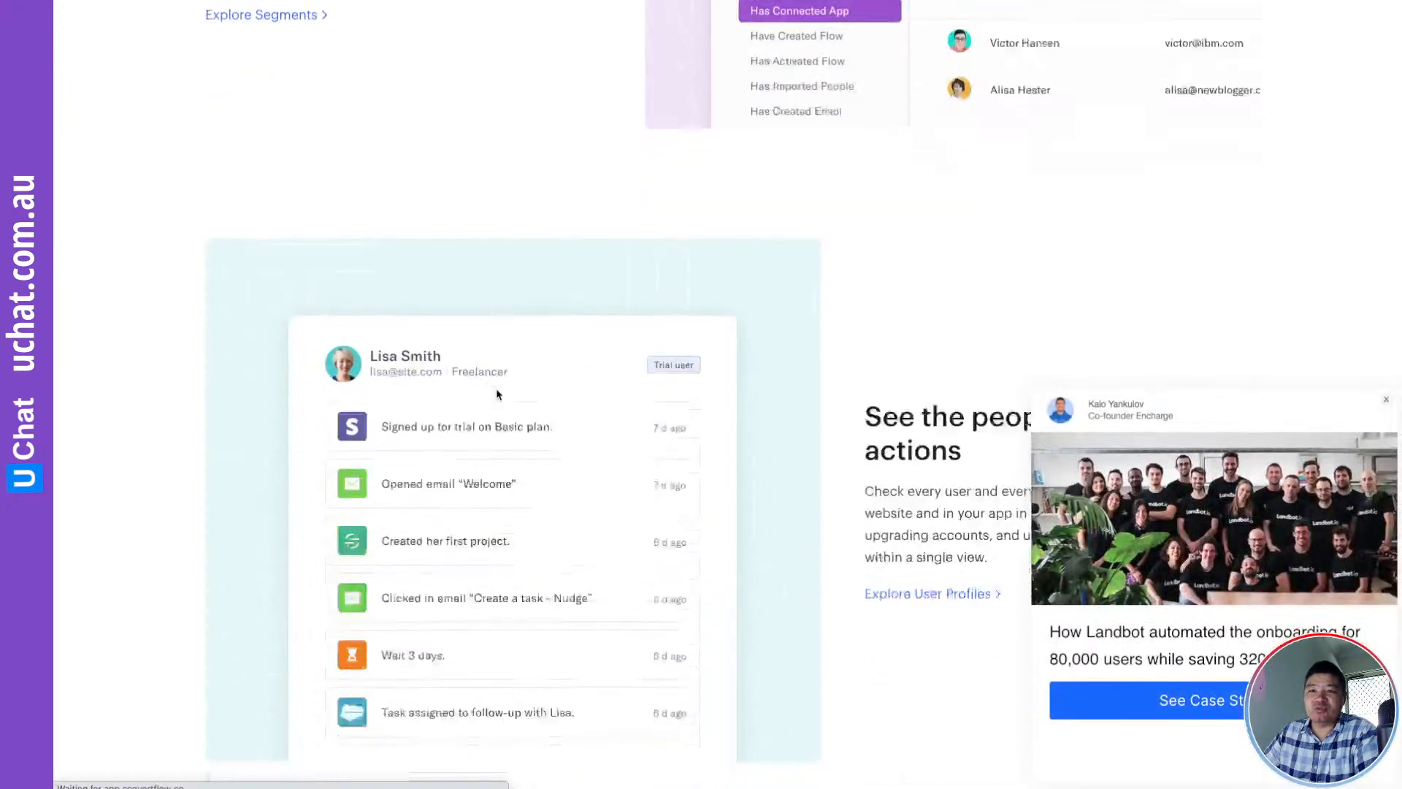
scroll(496, 394, "down", 4)
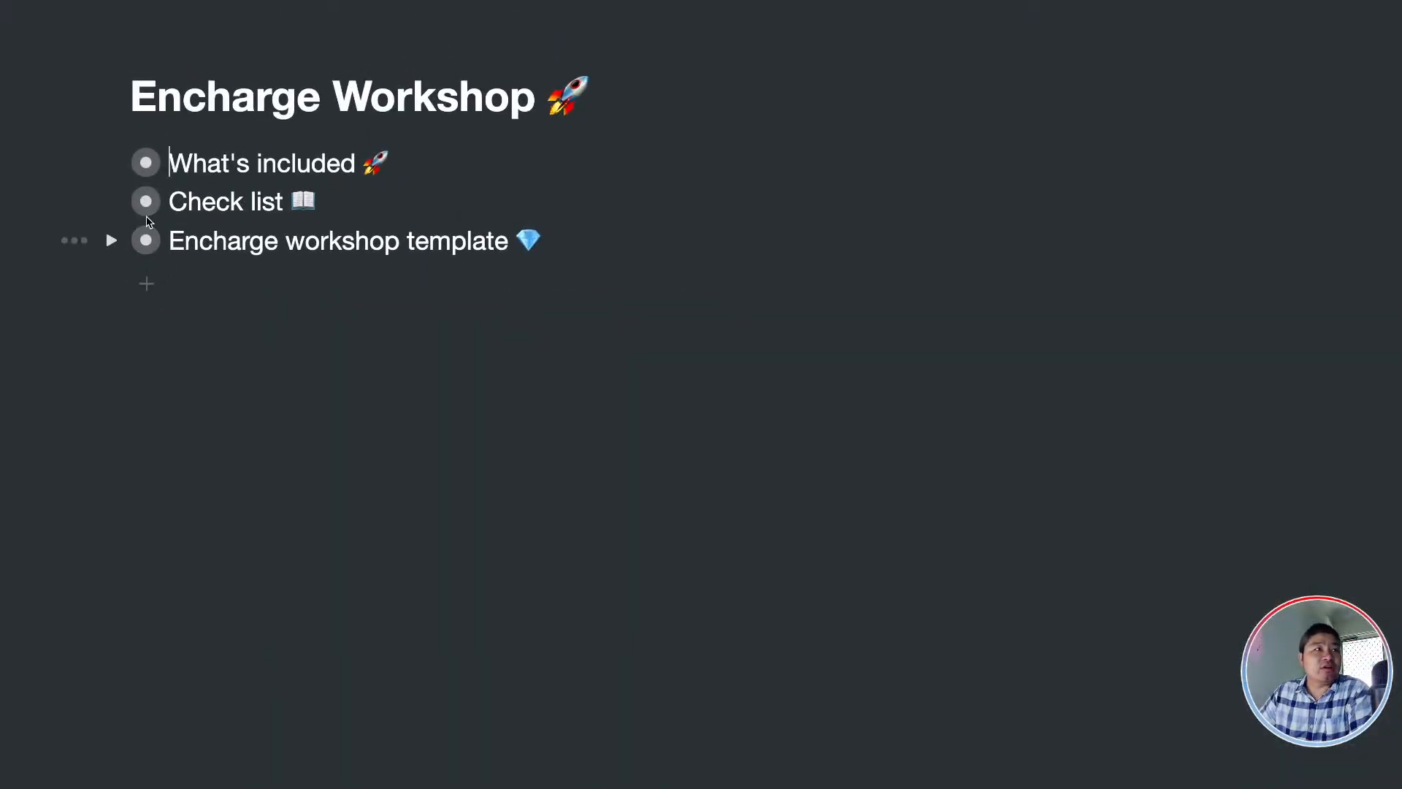
Open the Encharge workshop template page in Notion
left_click(149, 246)
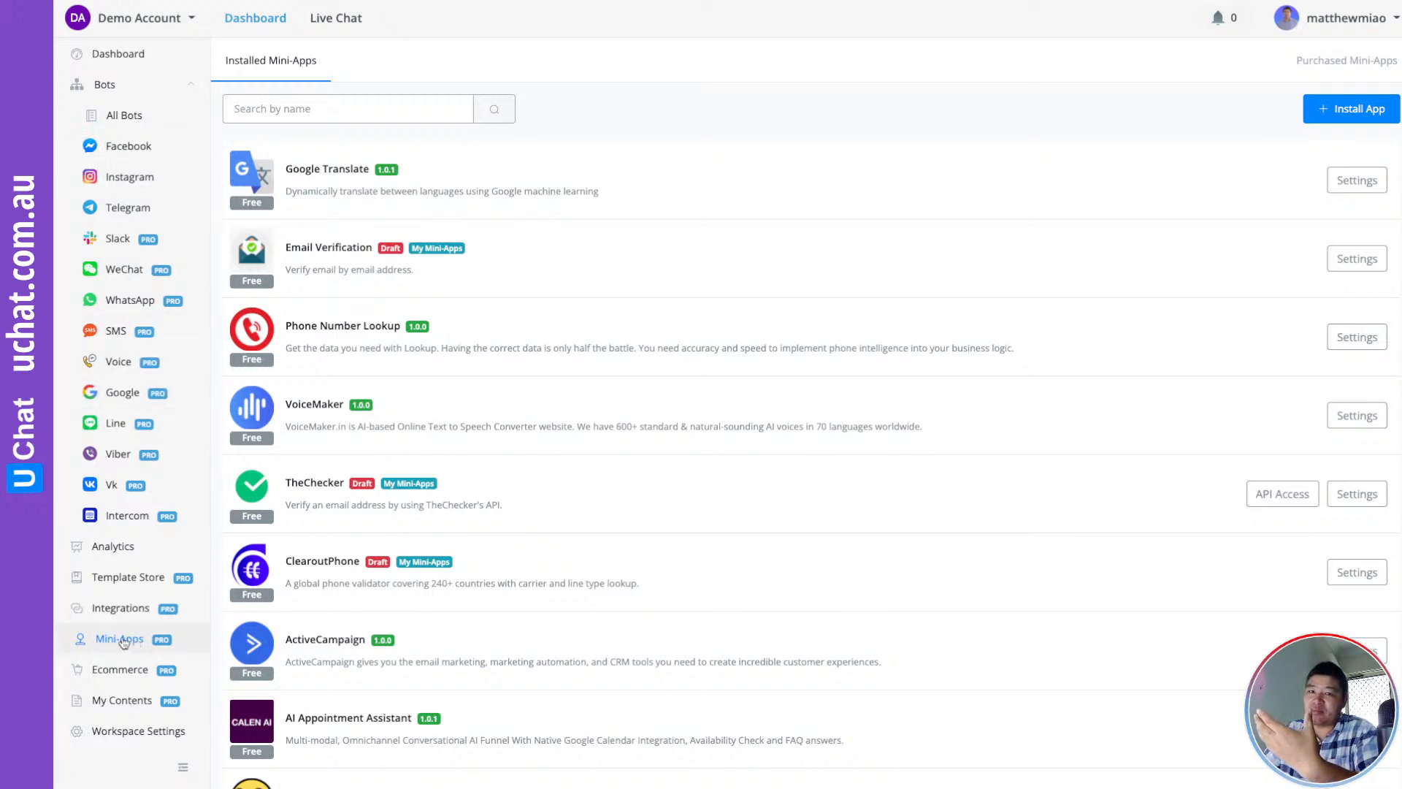
left_click(1346, 117)
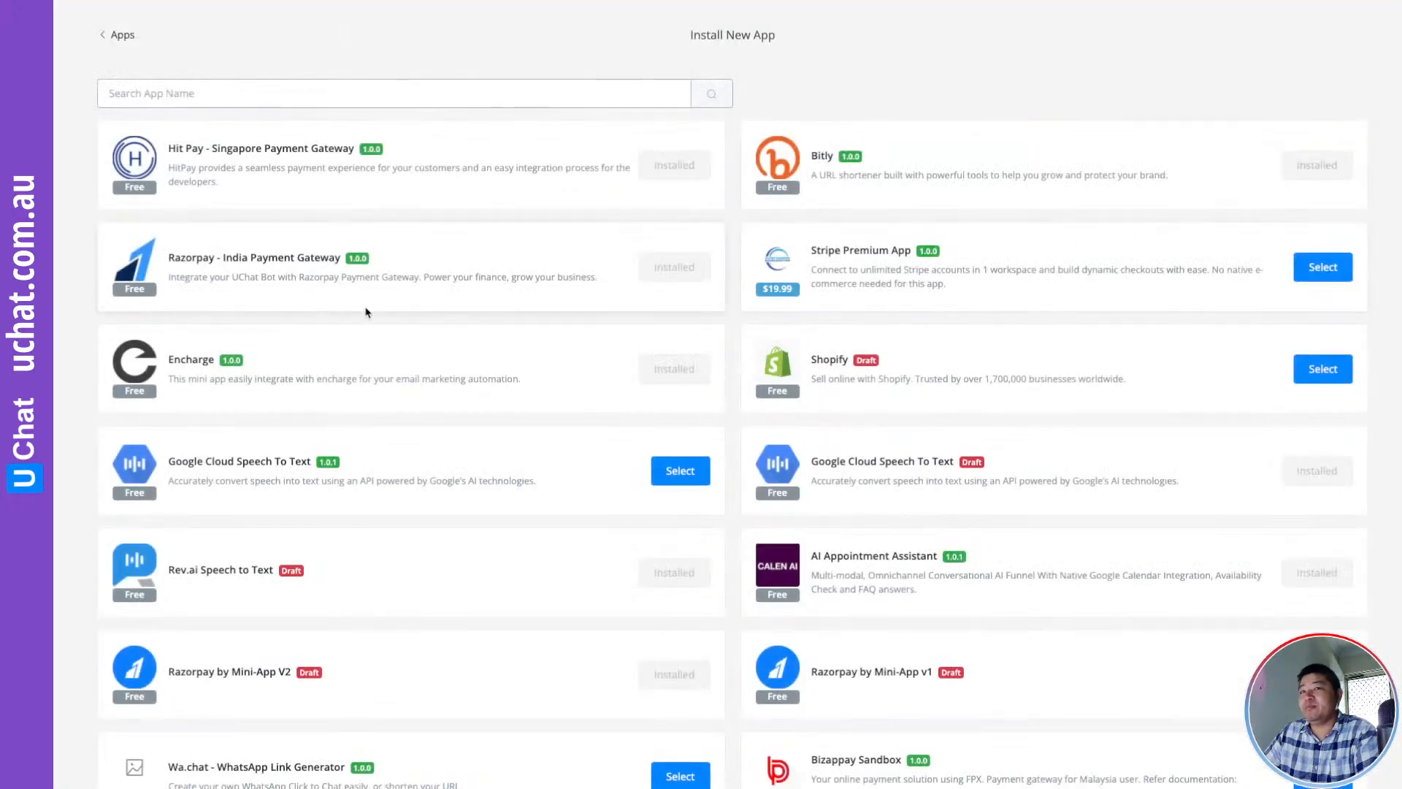
left_click(189, 88)
type("encharge")
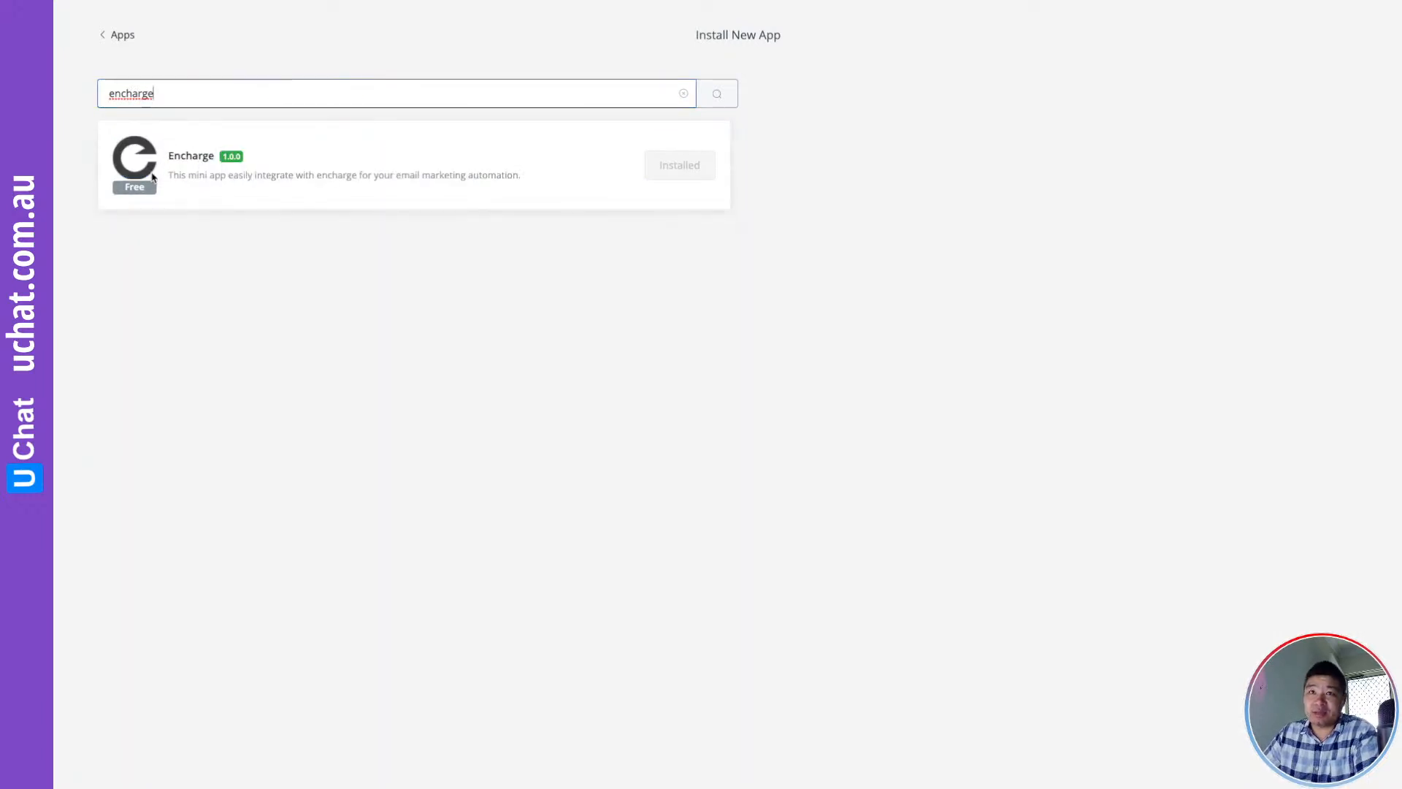
left_click_drag(173, 157, 207, 154)
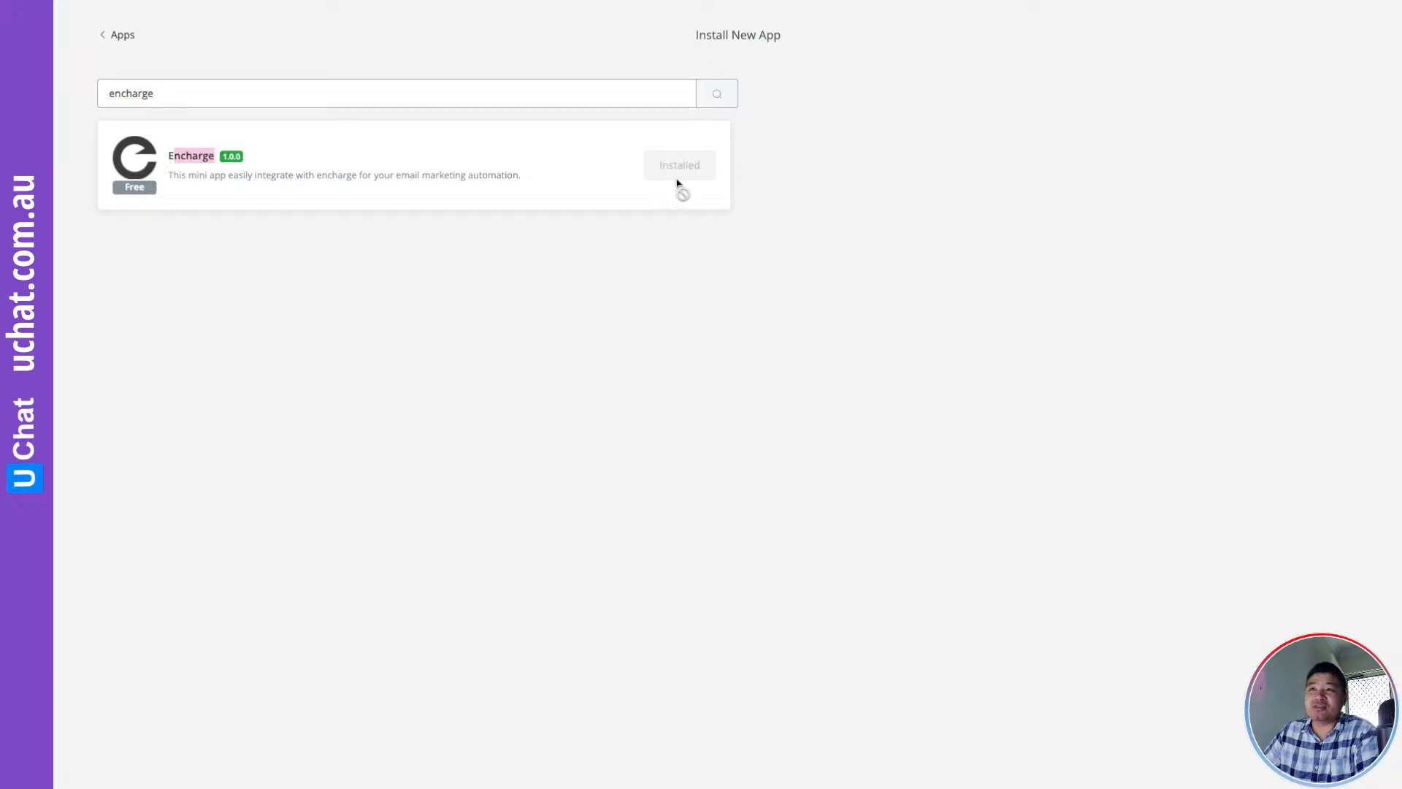
left_click(117, 40)
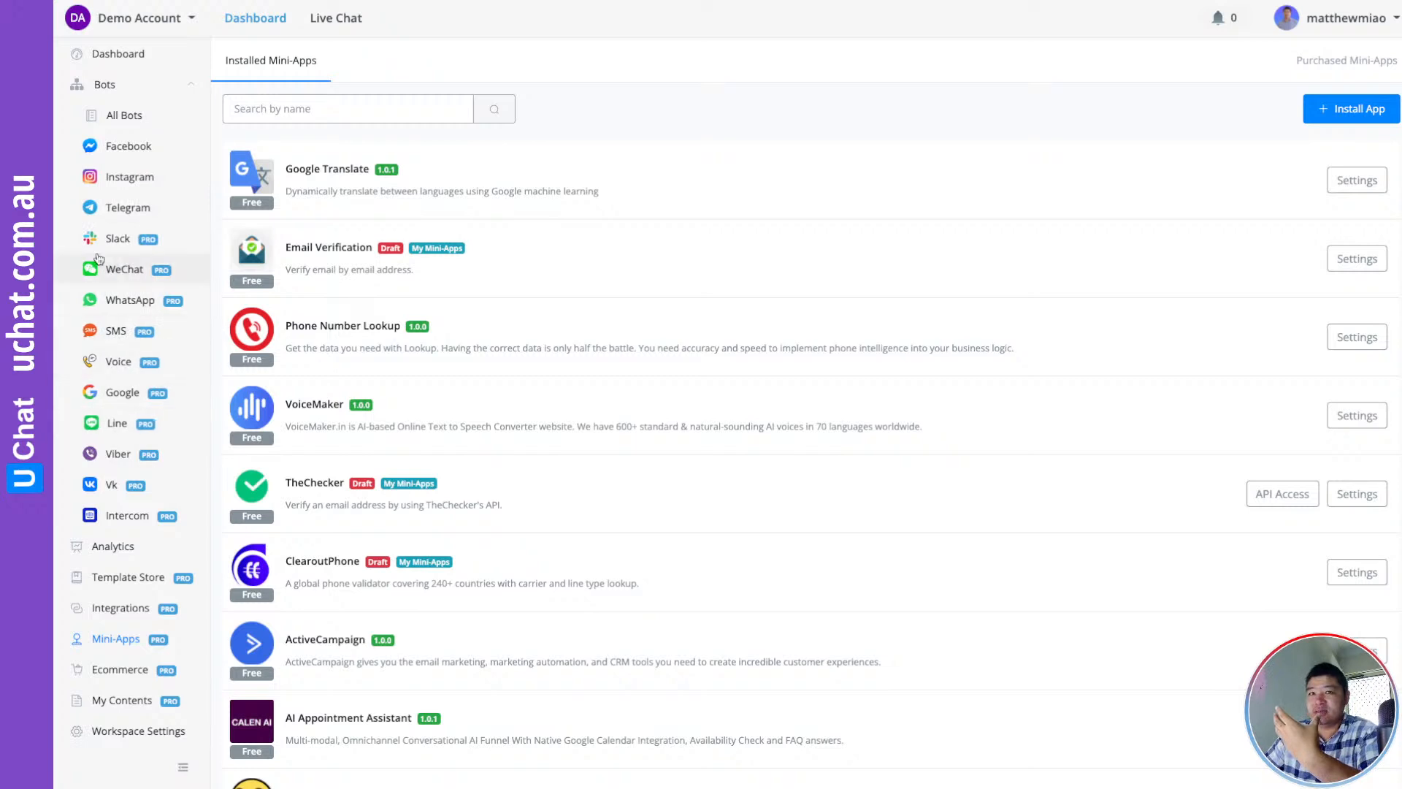
Open the UChat.com.au Support bot's Main Flow as an editable draft
left_click(133, 147)
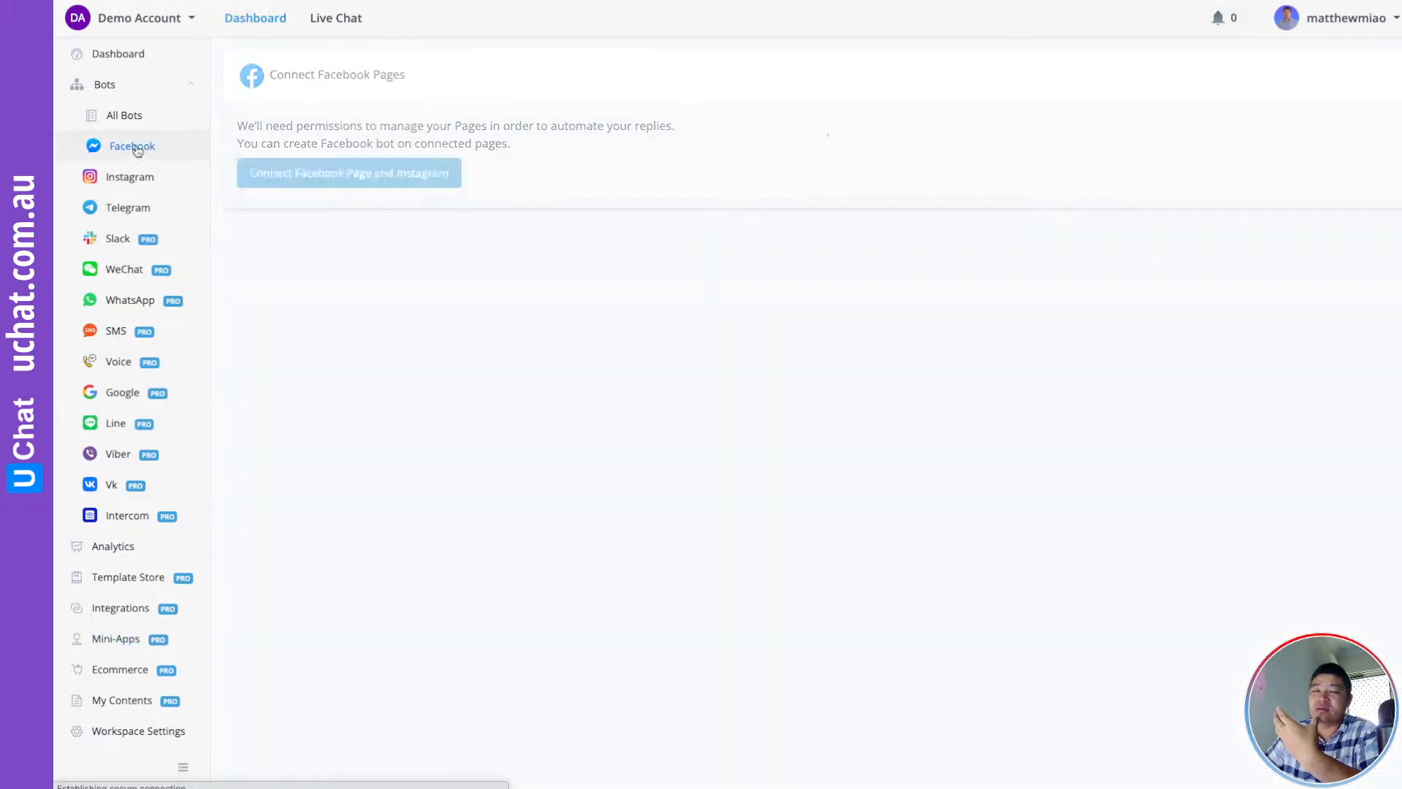
left_click(920, 355)
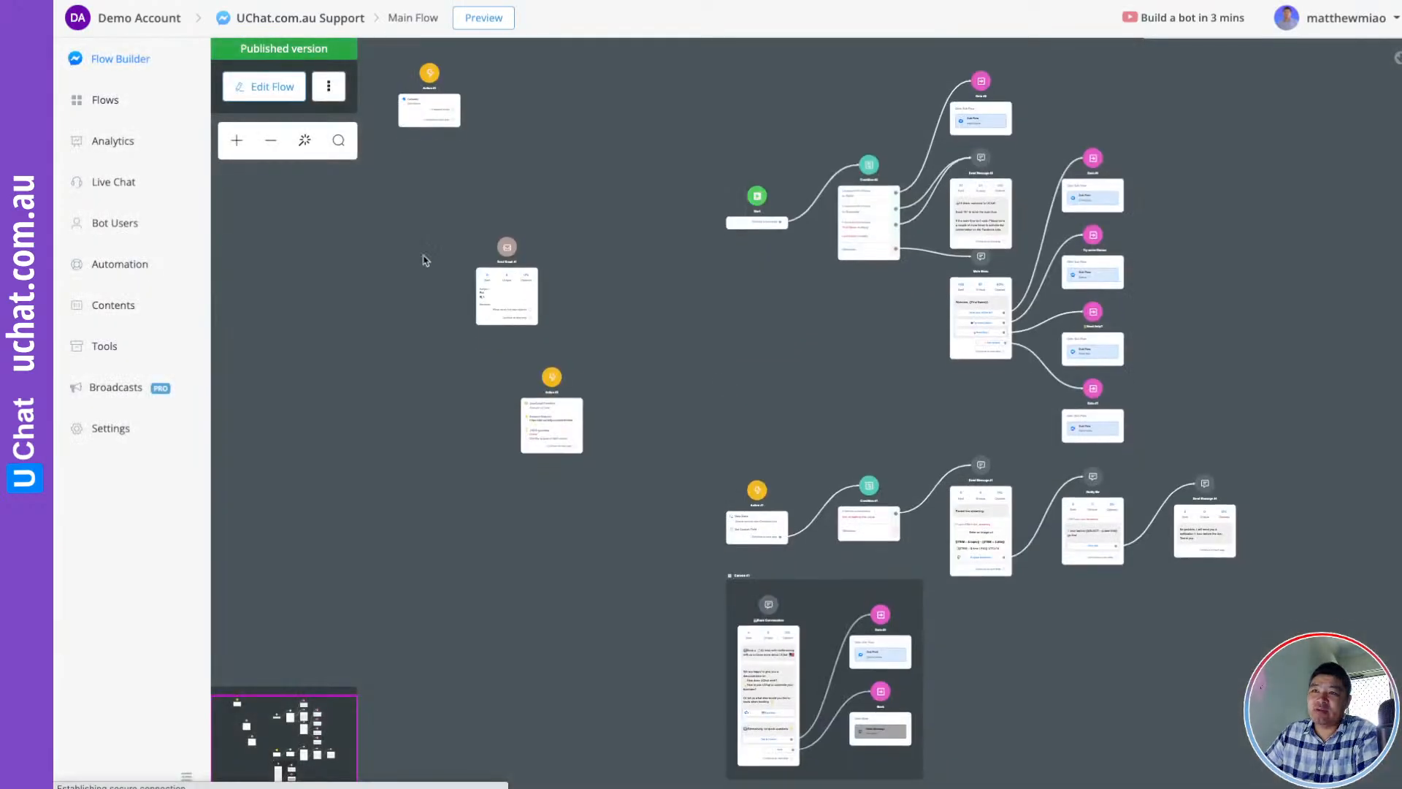
left_click(272, 87)
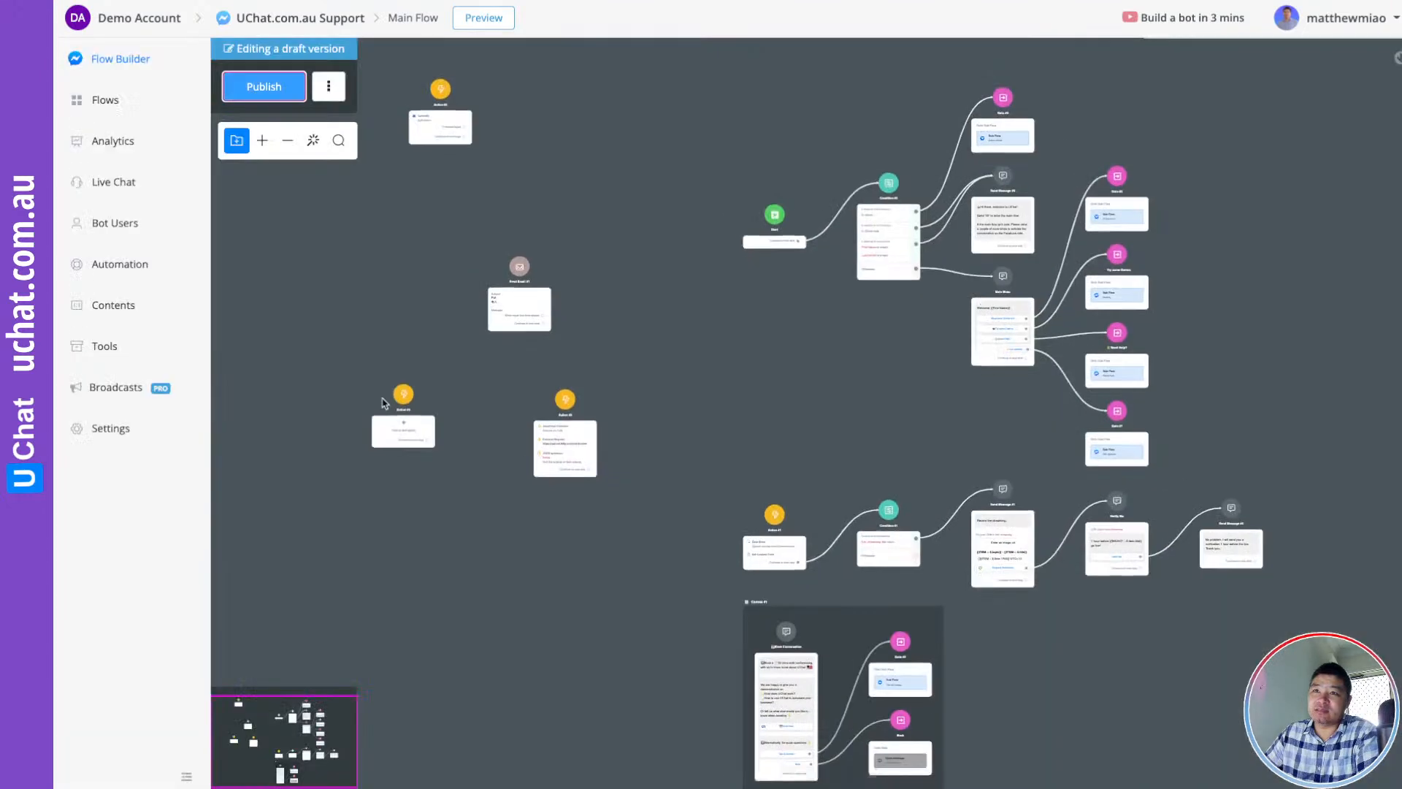
Add a new Action step with the Encharge integration and show its operation list
left_click(671, 326)
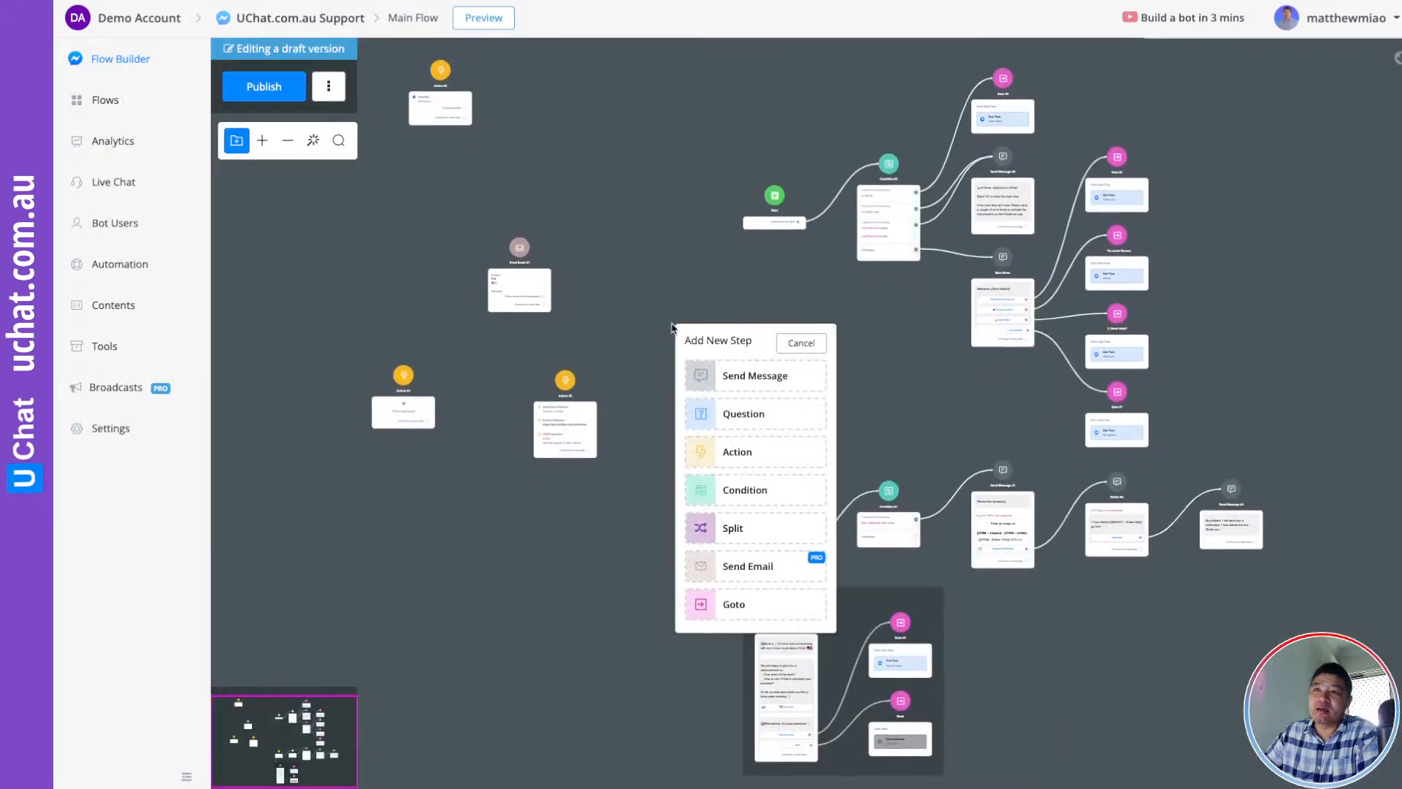
left_click(727, 458)
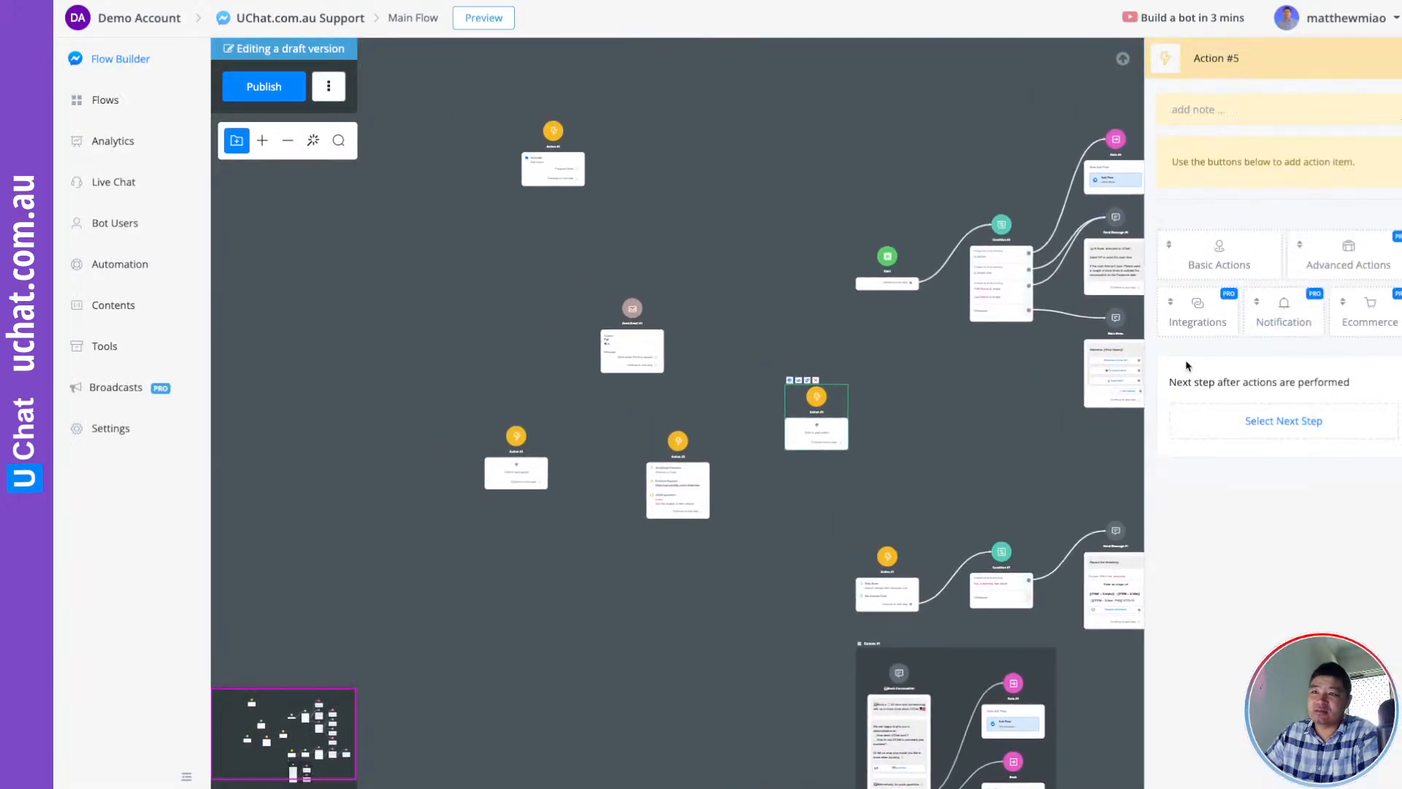
left_click(1201, 315)
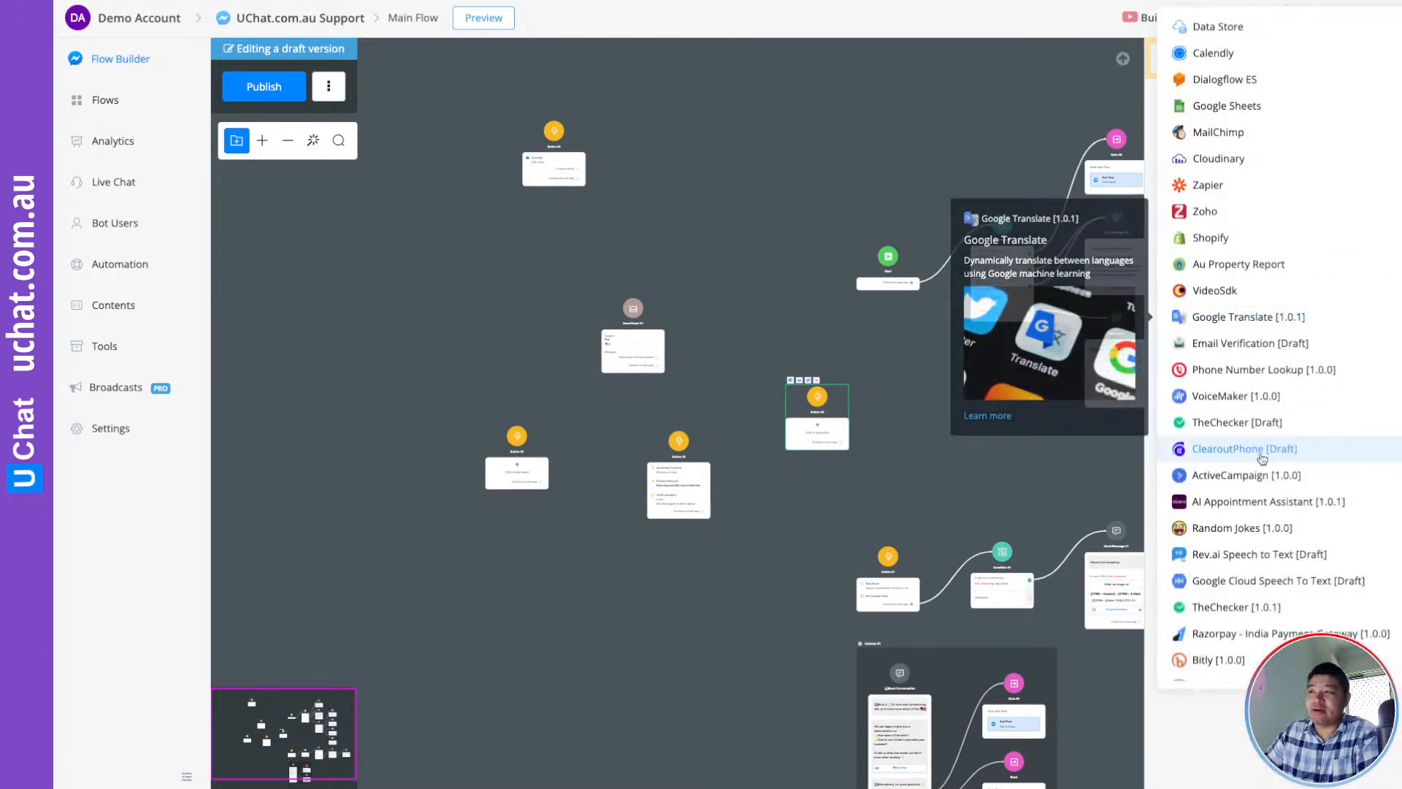
scroll(1263, 445, "down", 3)
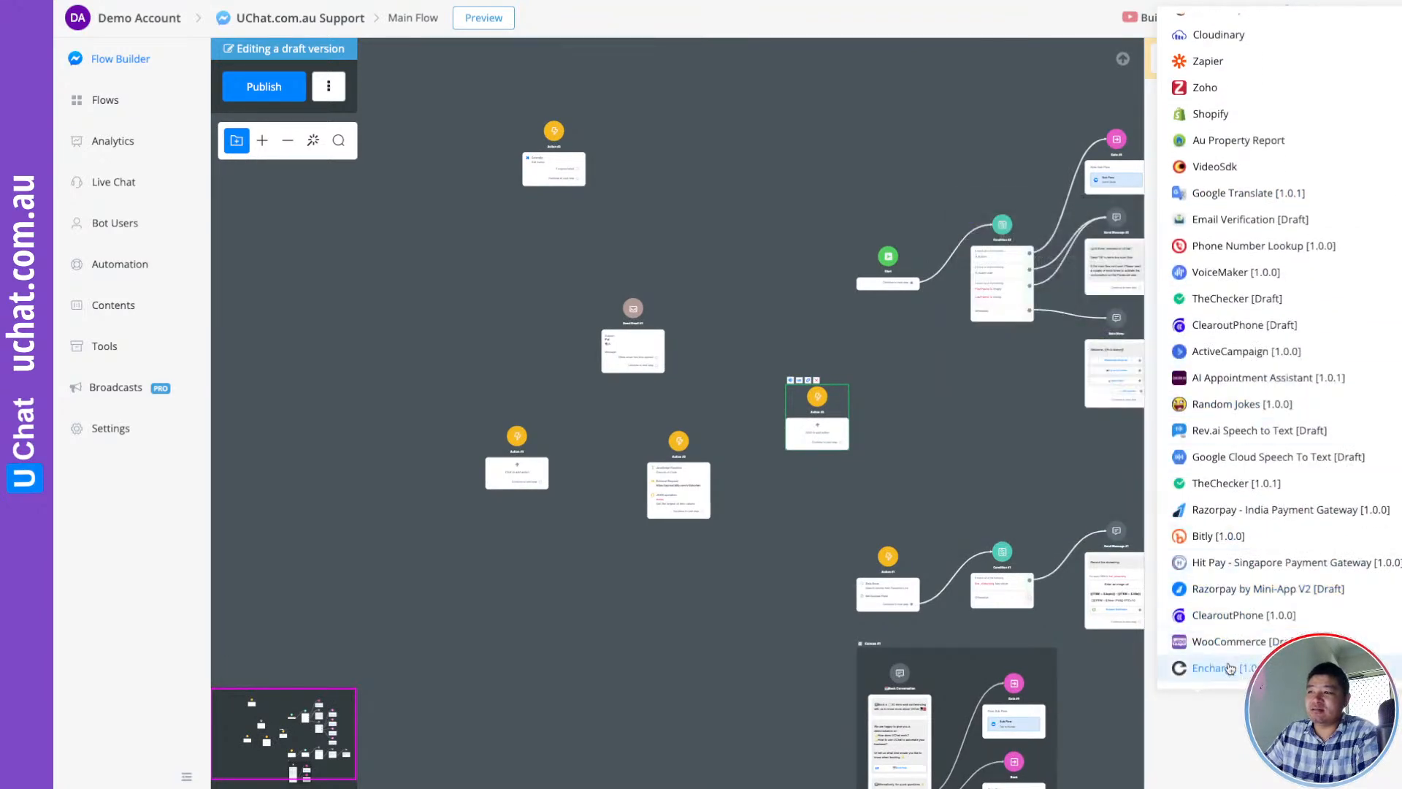
left_click(1227, 670)
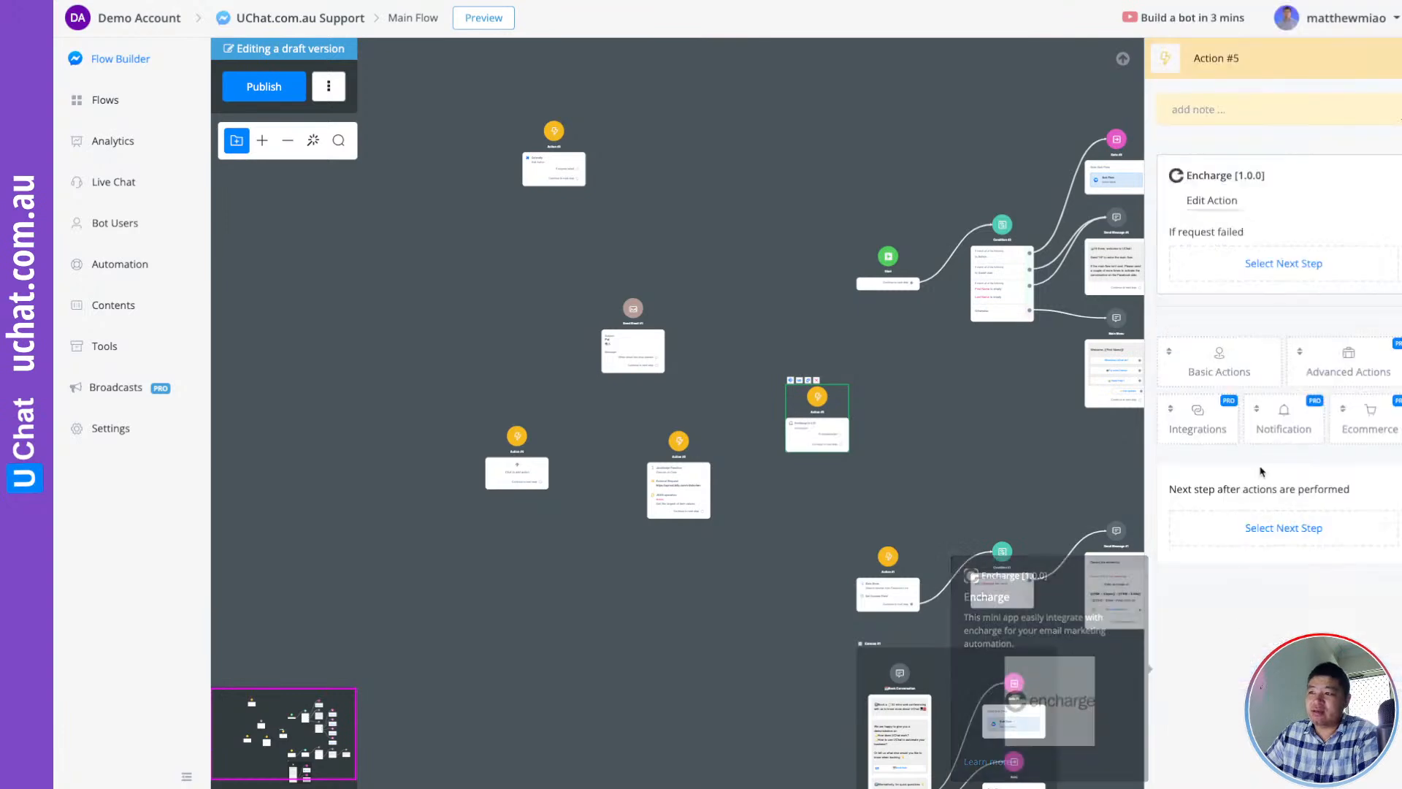
left_click(1210, 203)
scroll(699, 333, "down", 3)
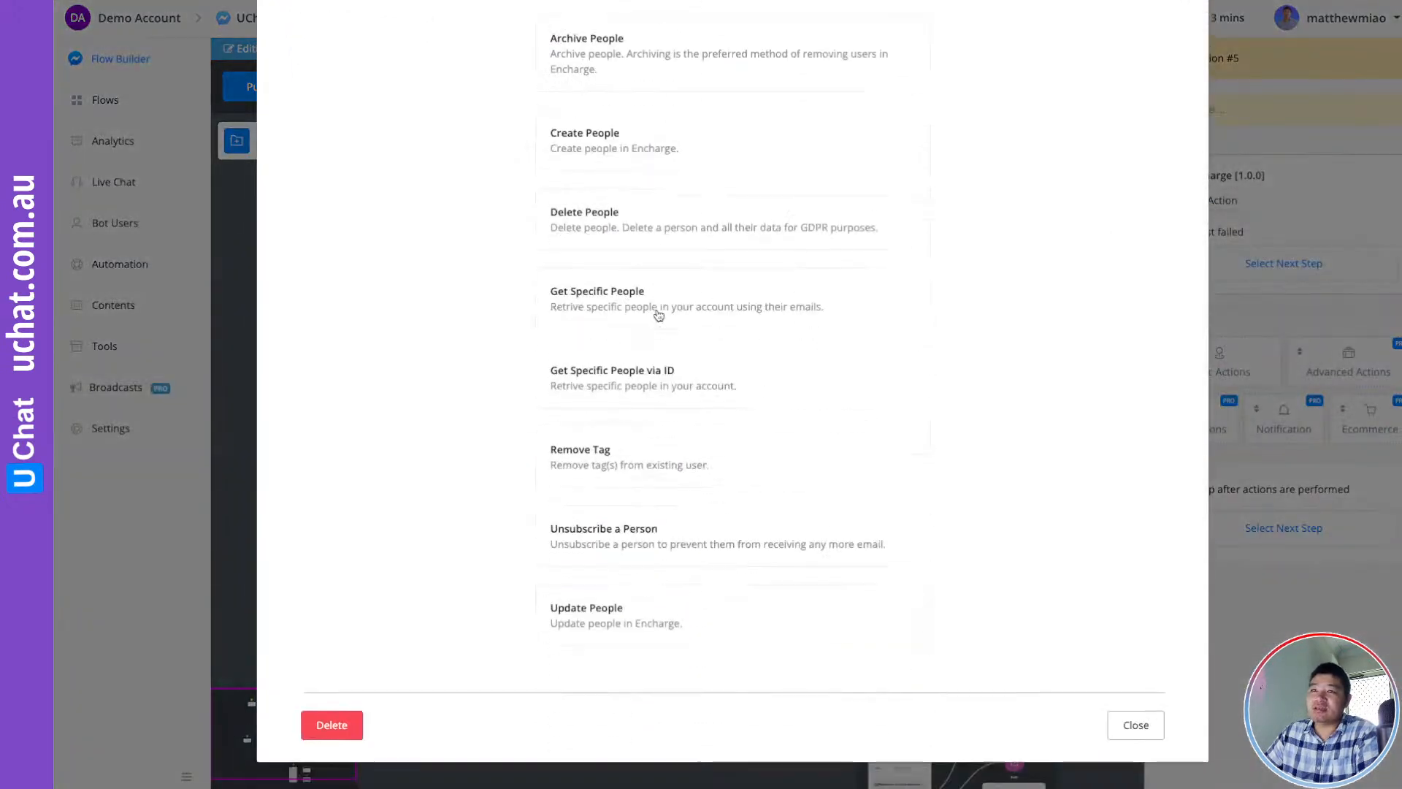
scroll(744, 338, "up", 1)
scroll(741, 338, "up", 2)
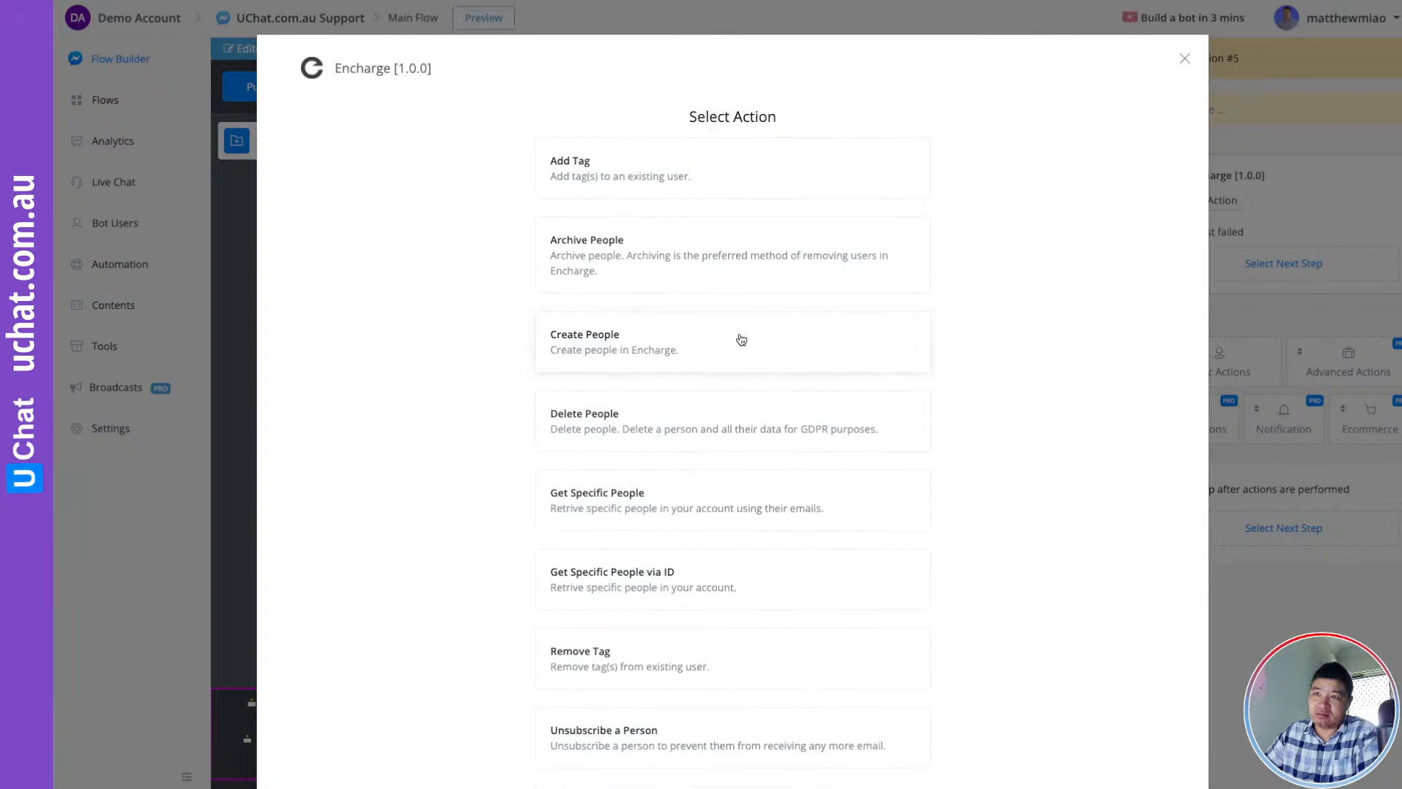
scroll(704, 352, "down", 1)
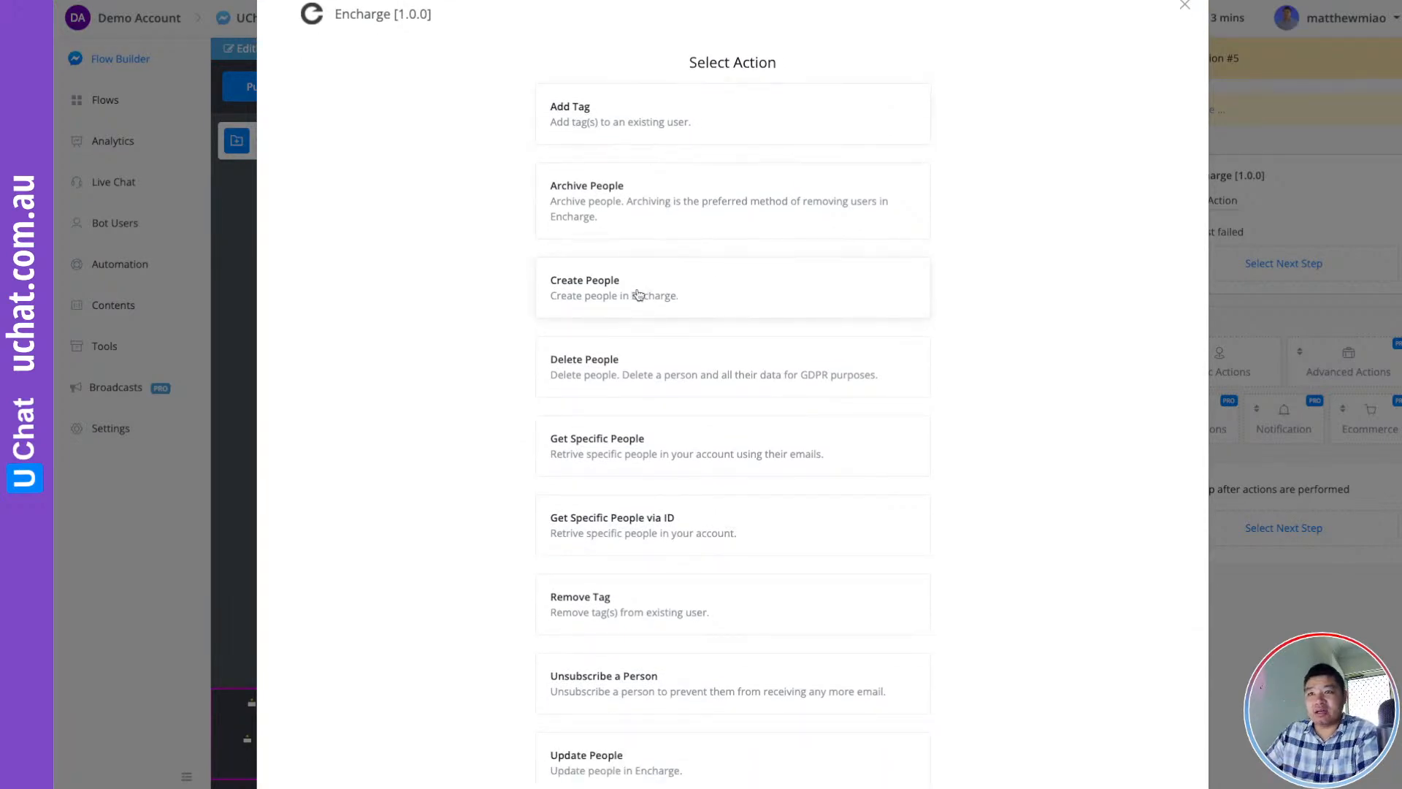
scroll(639, 295, "down", 1)
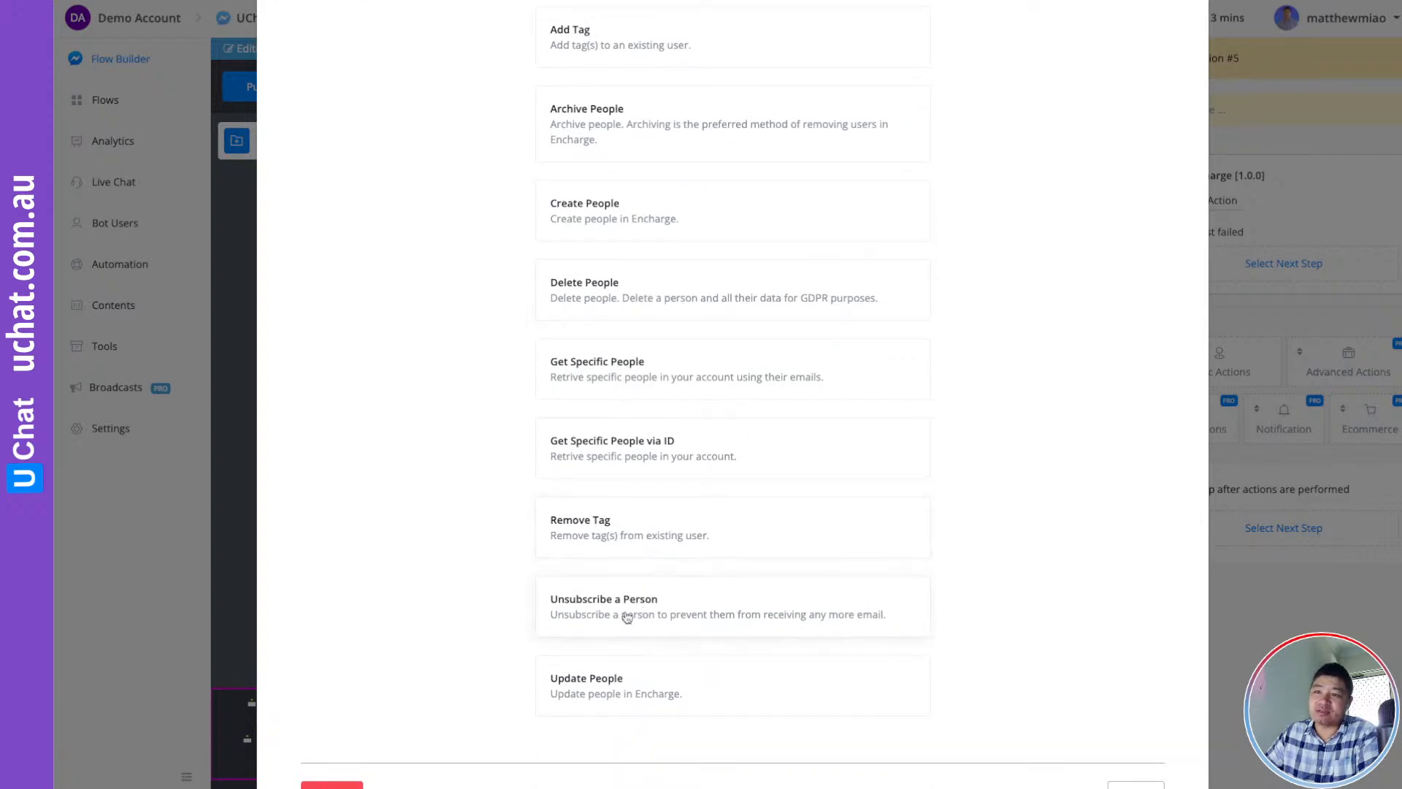
scroll(627, 618, "up", 2)
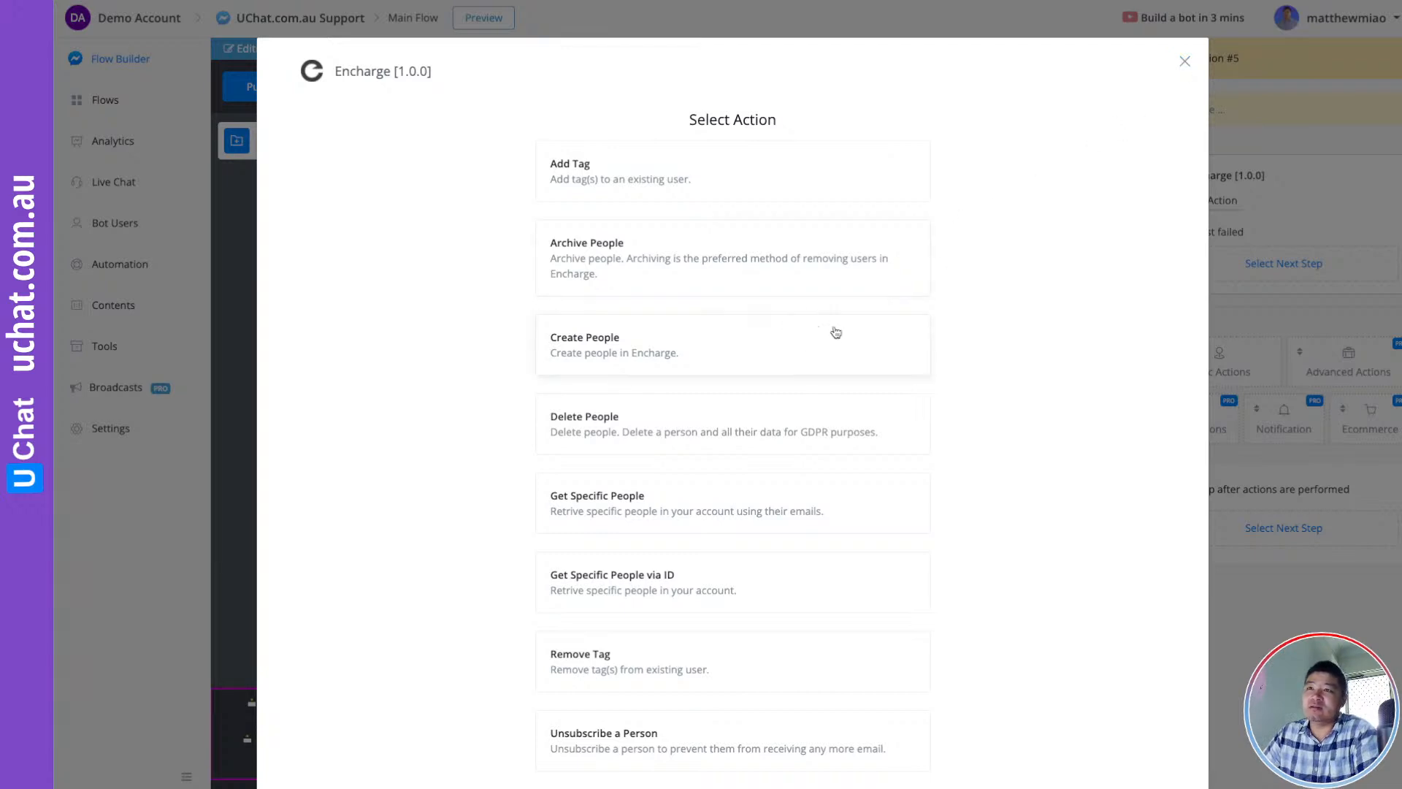
left_click(1185, 61)
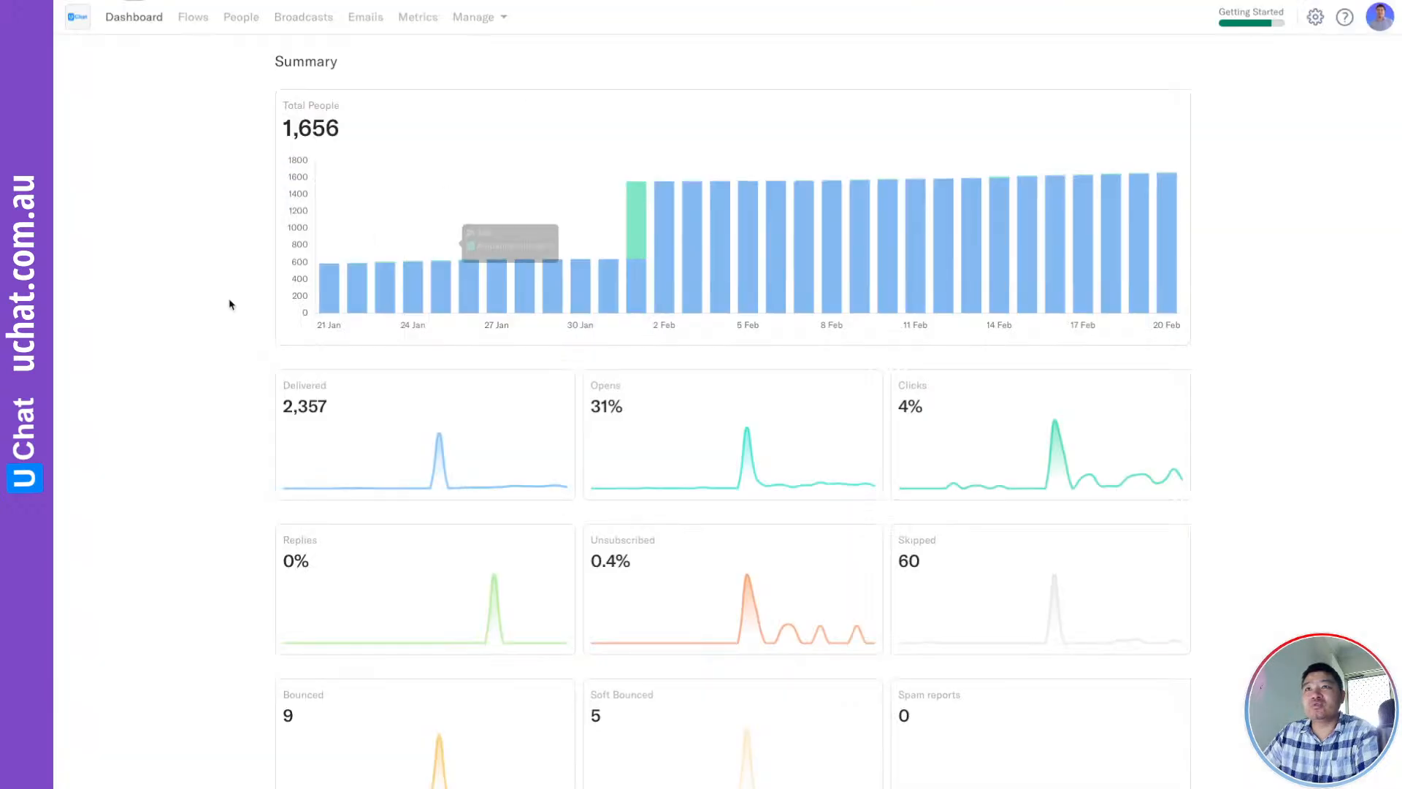
Check Encharge's Manage menu, then find the API Key and its help note in account settings
left_click(478, 17)
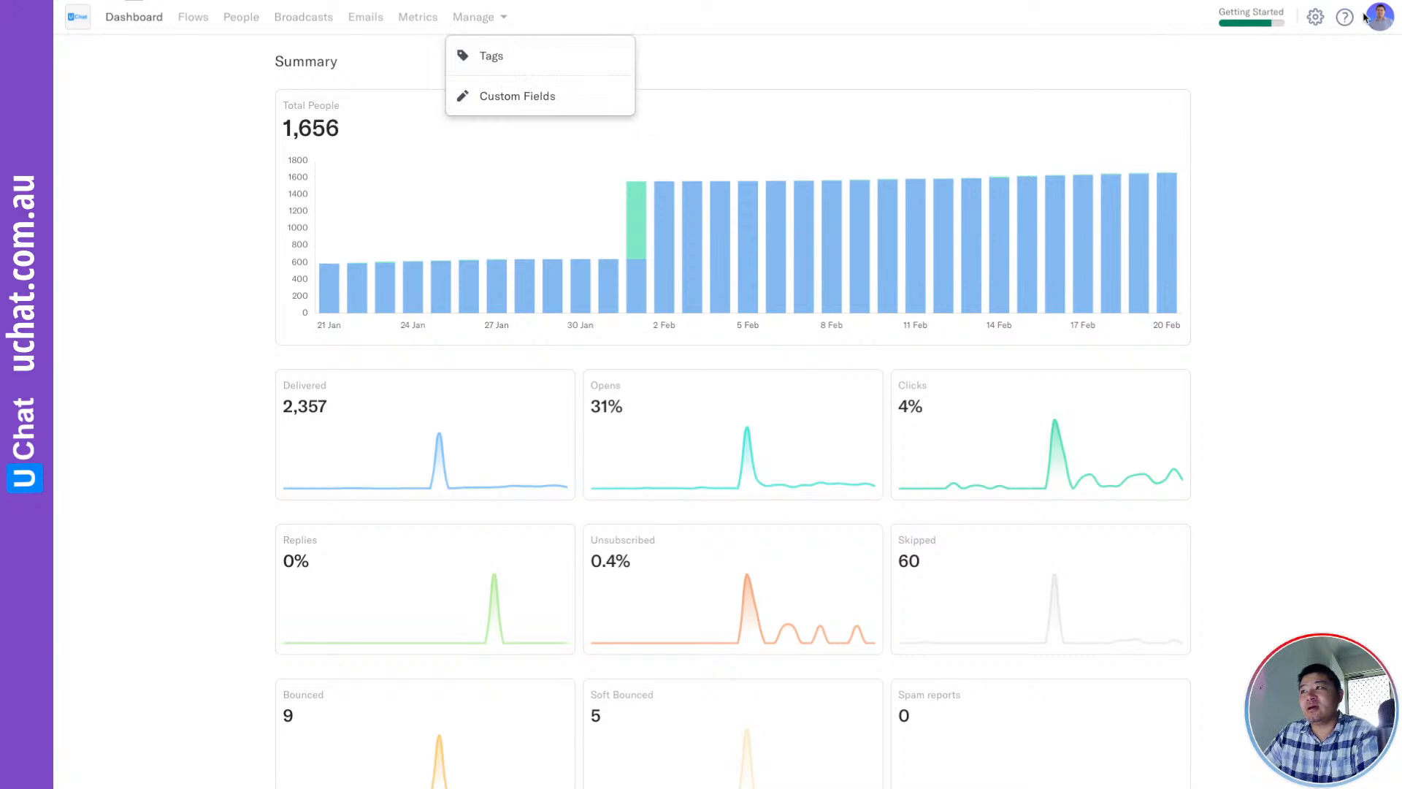
left_click(1381, 18)
left_click(1263, 147)
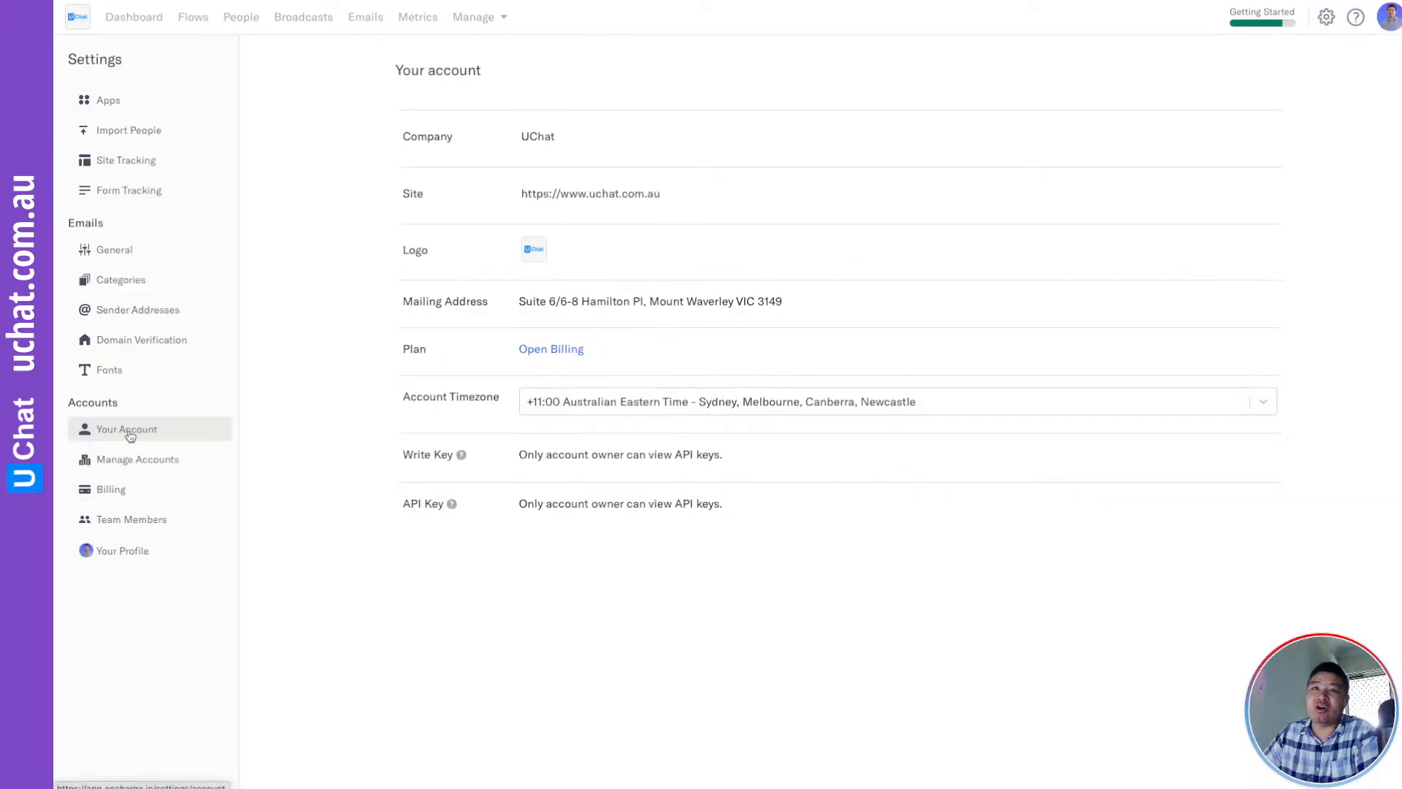
left_click_drag(405, 502, 443, 504)
left_click(452, 504)
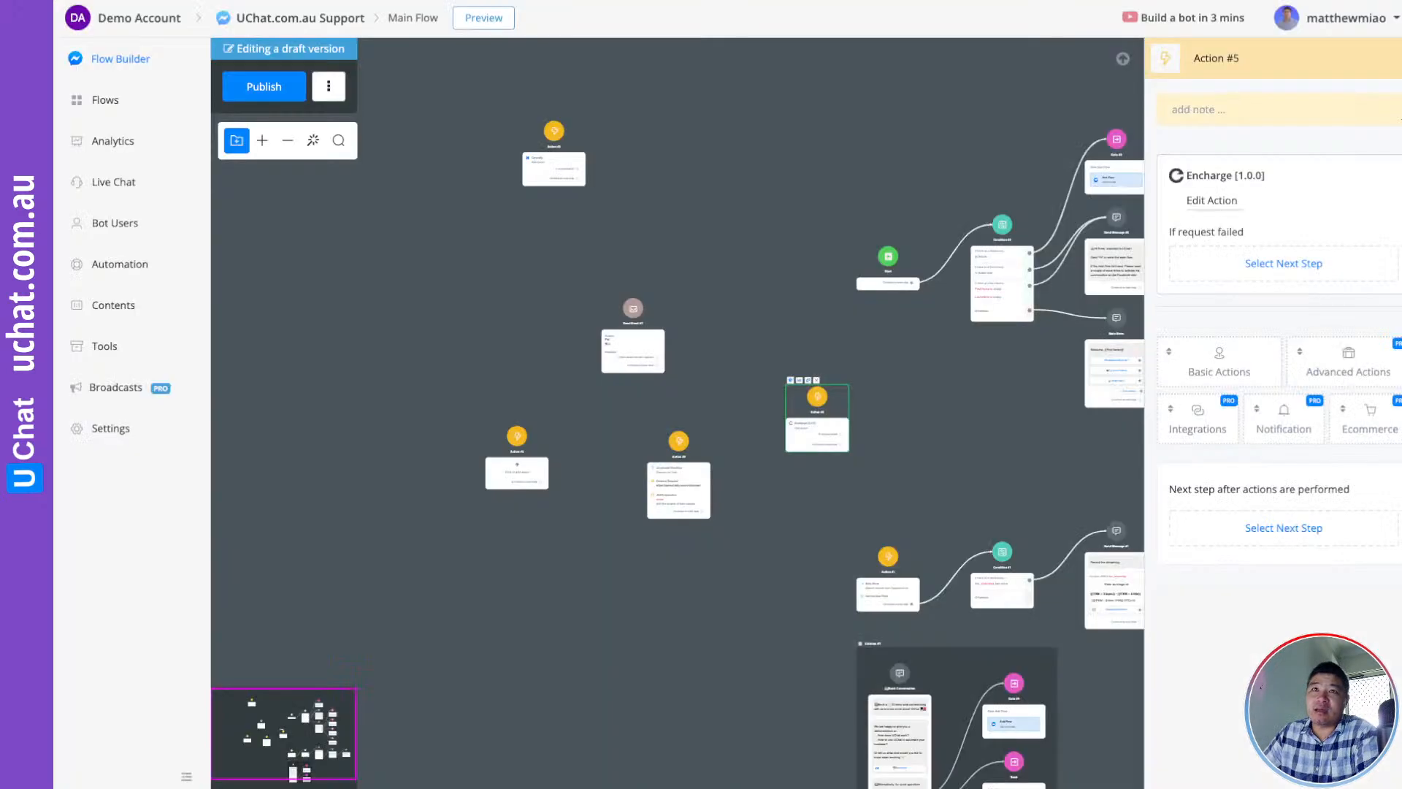
Find Encharge in the Dashboard's installed Mini-Apps and view its settings, cancelling without changes
left_click(134, 20)
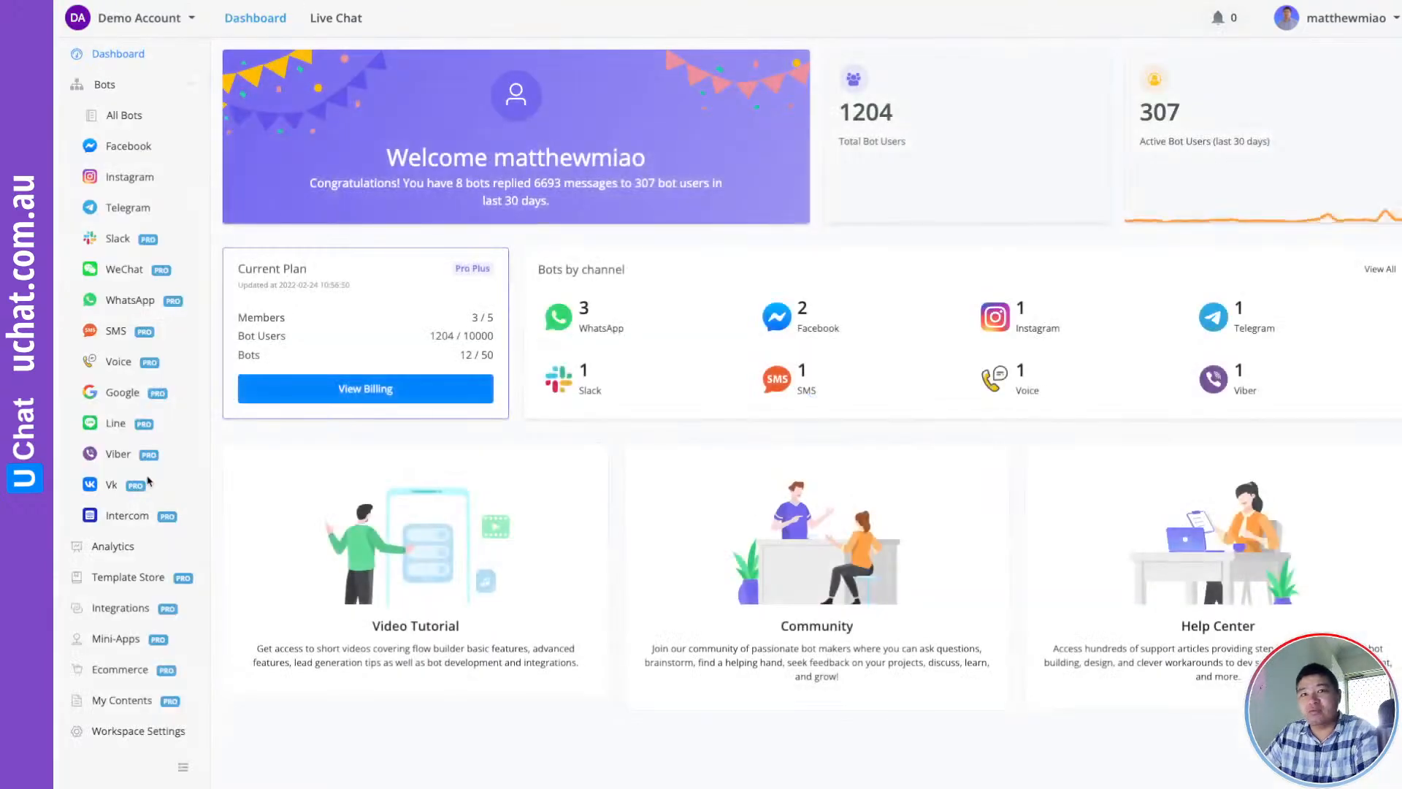
left_click(117, 638)
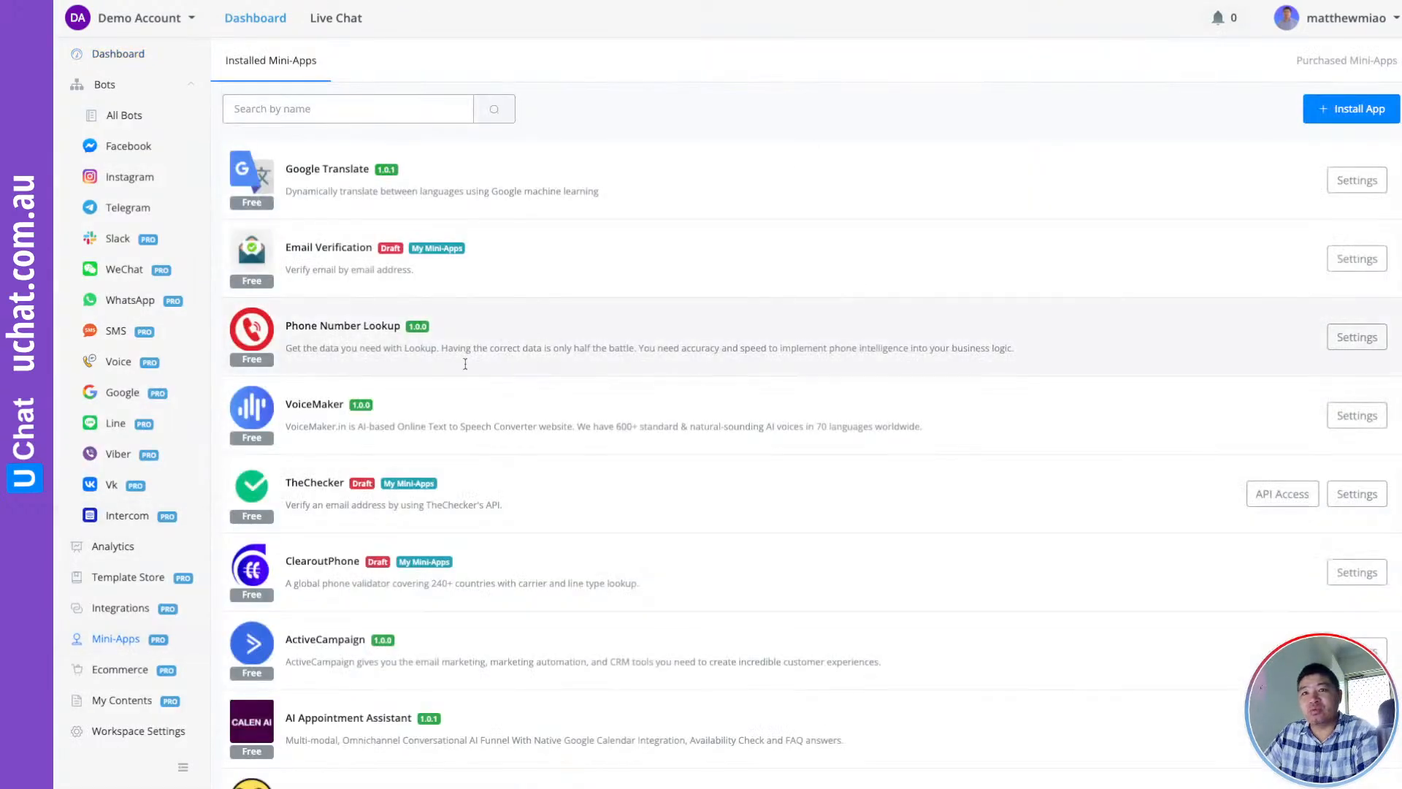
scroll(533, 445, "down", 3)
scroll(533, 453, "down", 7)
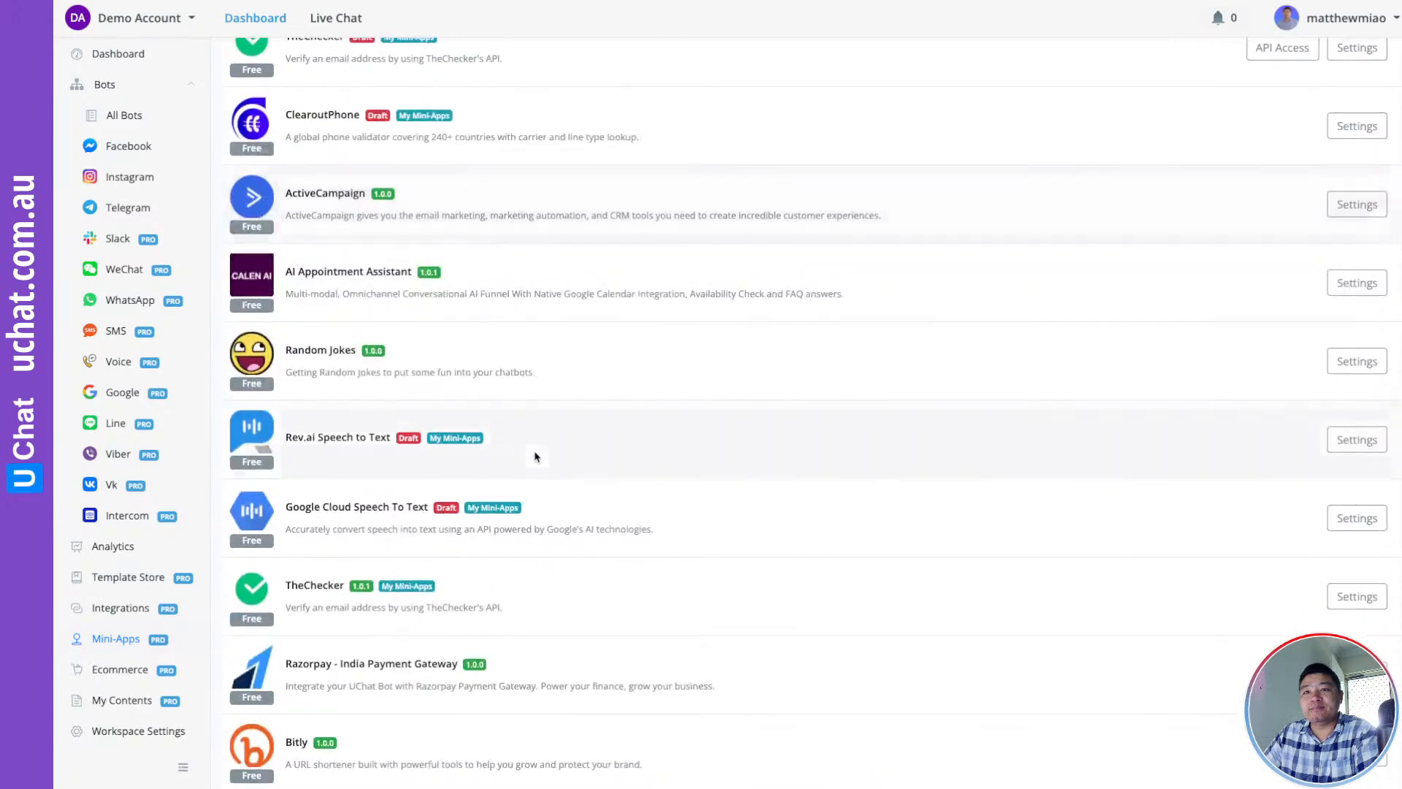
scroll(634, 542, "down", 1)
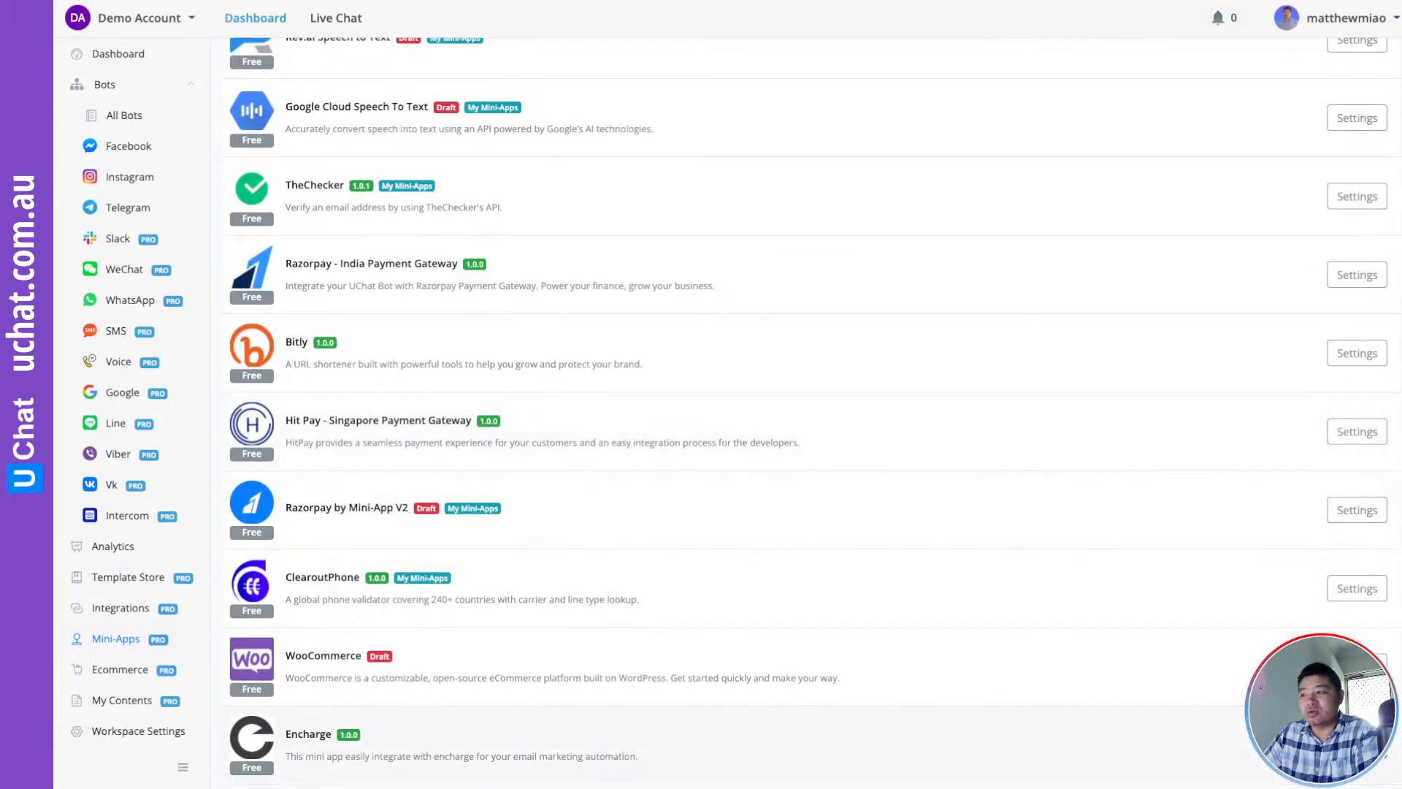
left_click(1357, 745)
left_click(1012, 322)
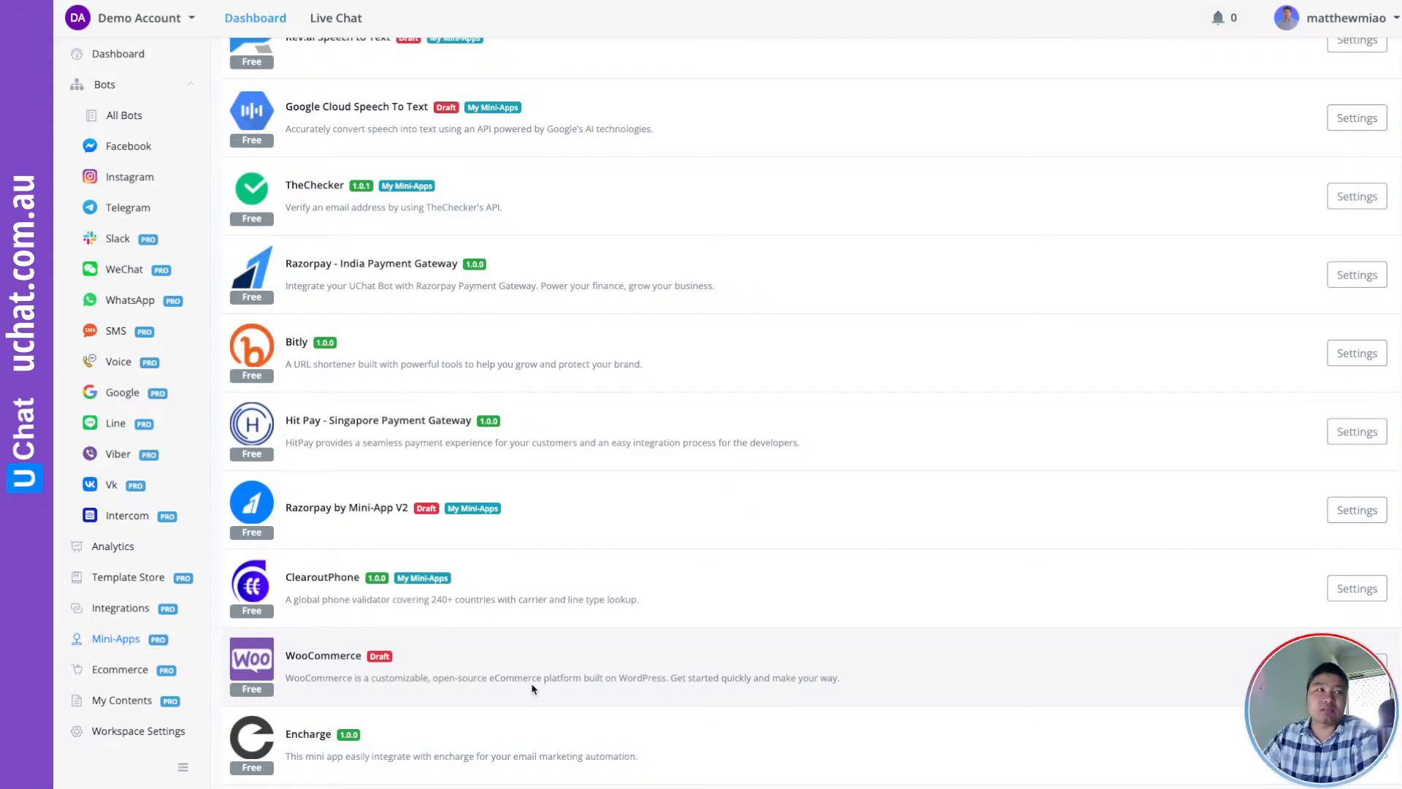
scroll(661, 414, "up", 2)
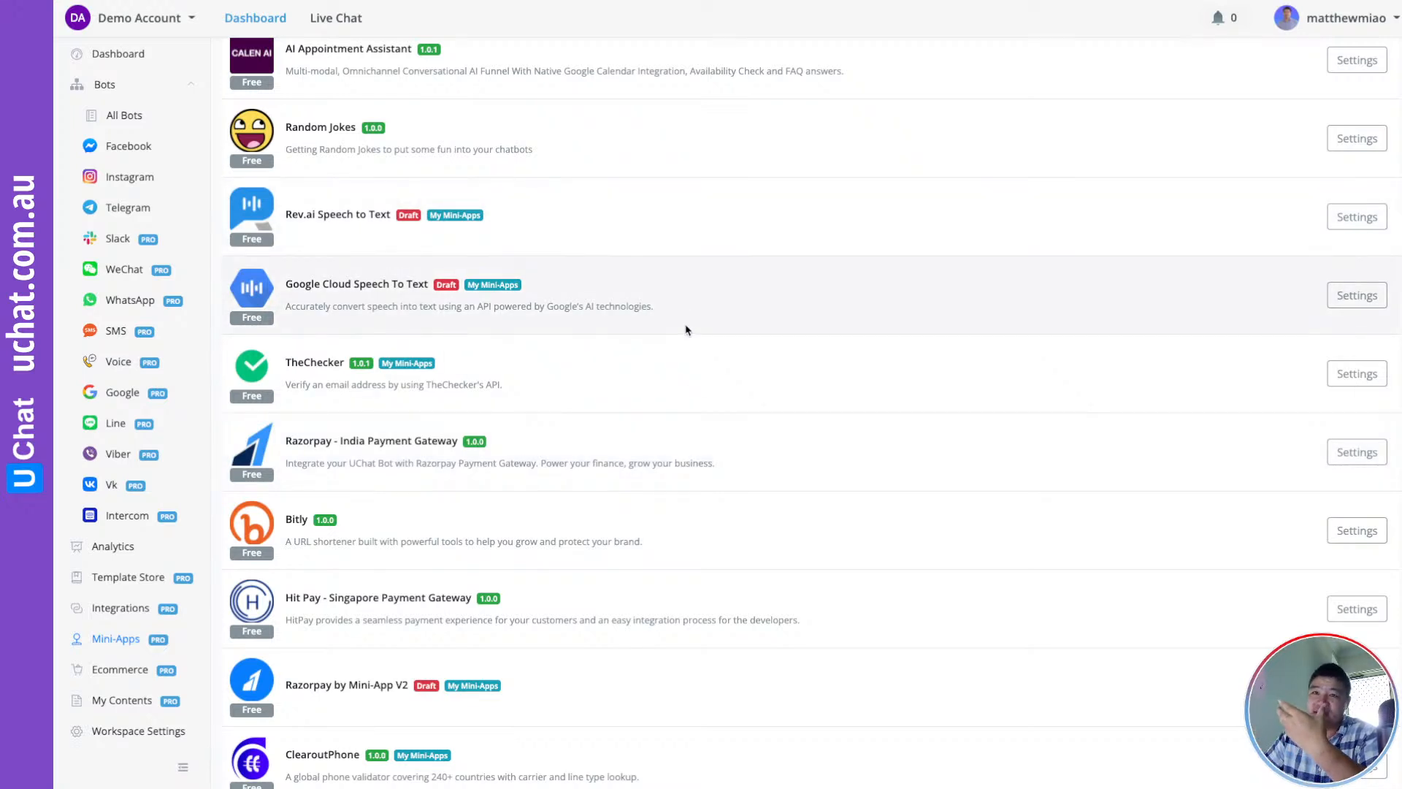
scroll(312, 323, "up", 2)
Open the UChat.com.au bot's Flows and its [Template] Encharge Workshop Template folder
left_click(149, 152)
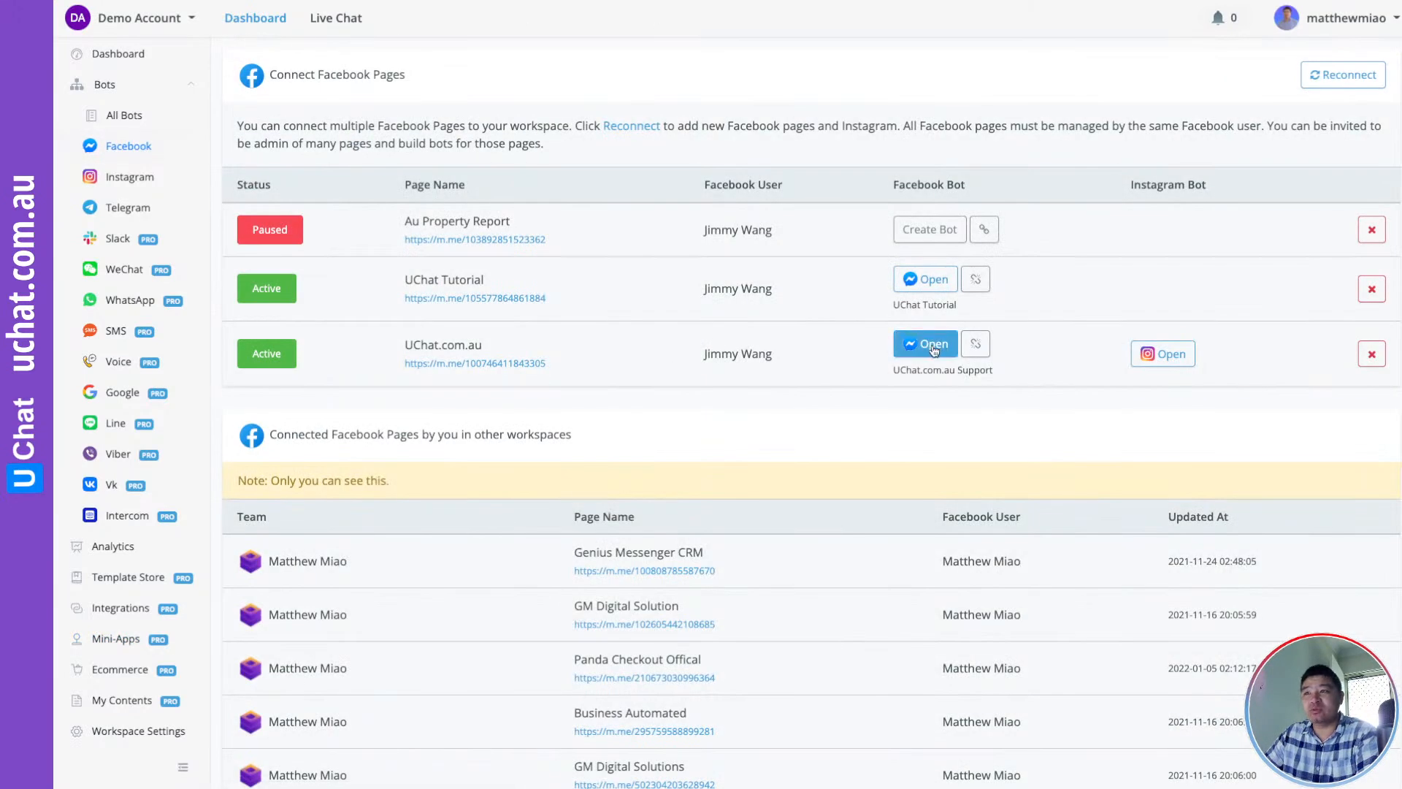
left_click(929, 344)
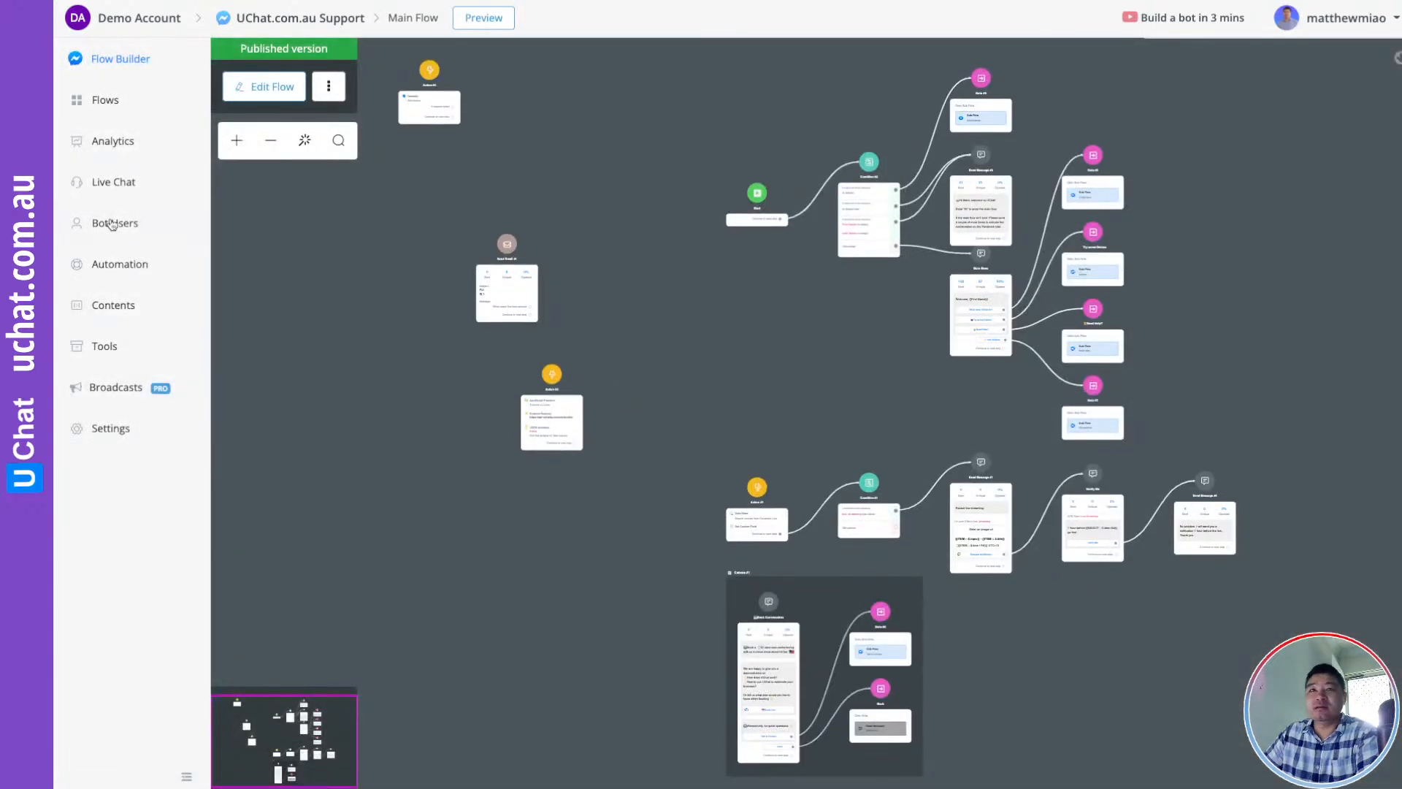
left_click(108, 103)
left_click(327, 203)
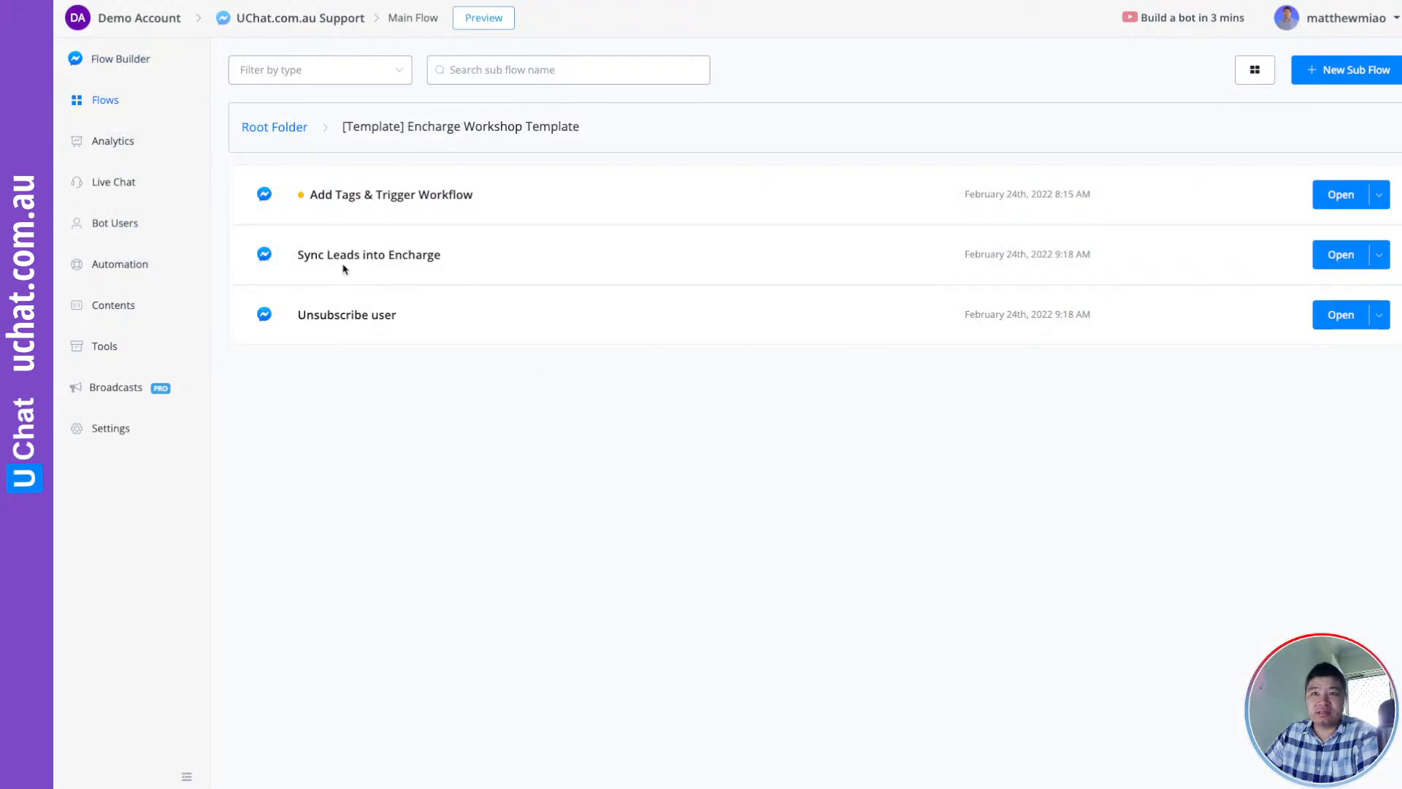
mouse_move(350, 256)
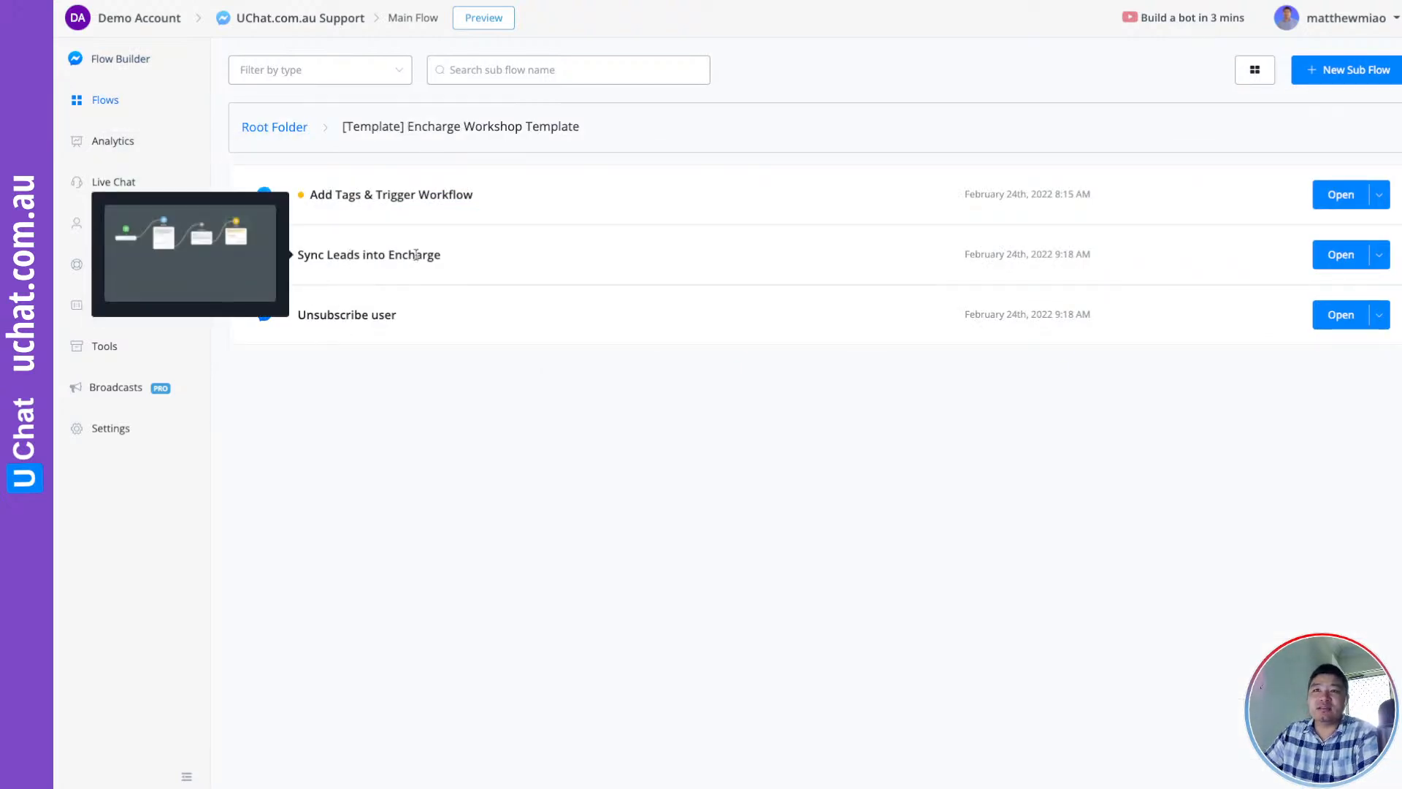
Open the Sync Leads into Encharge flow and inspect its Question #1 email step
left_click(1338, 256)
left_click_drag(727, 426, 492, 241)
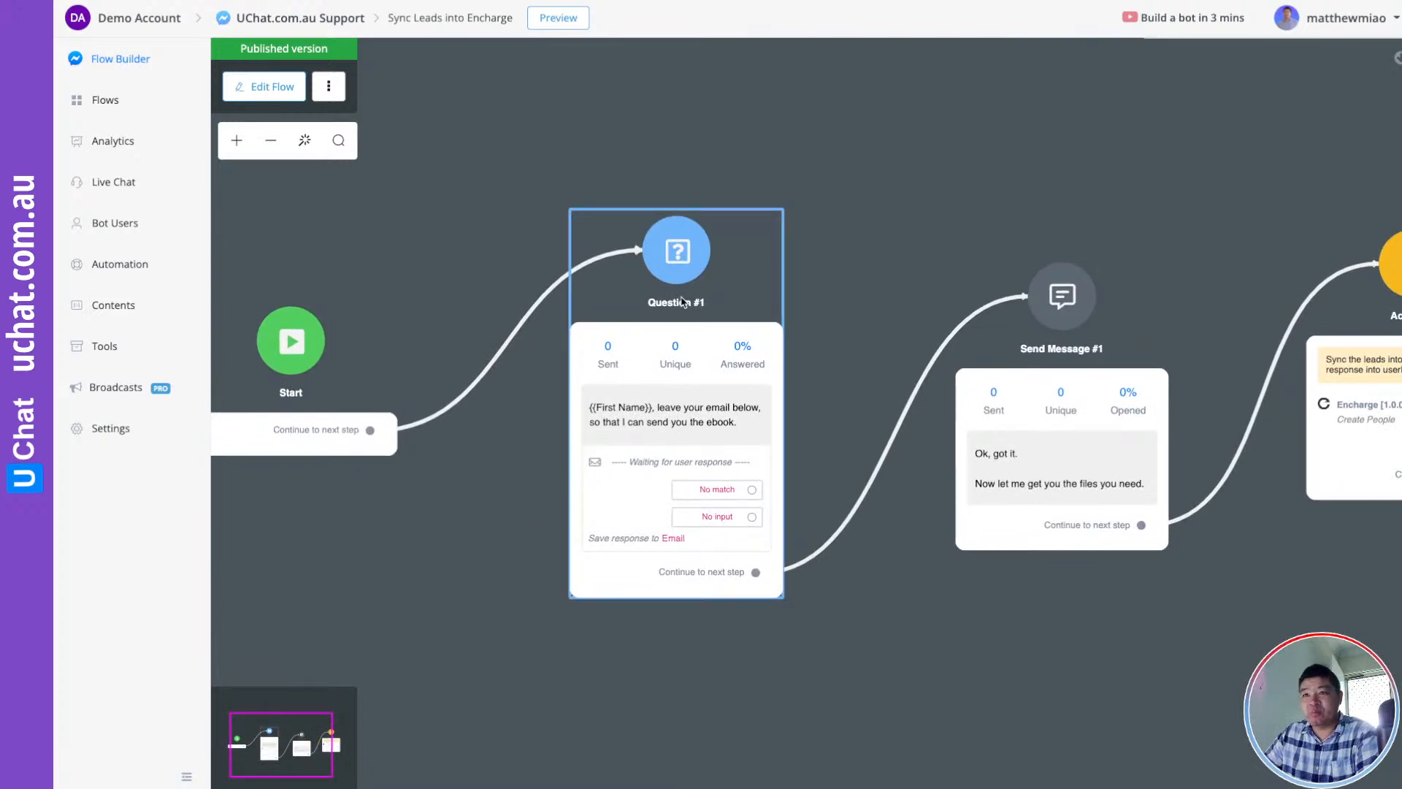
scroll(653, 428, "up", 1)
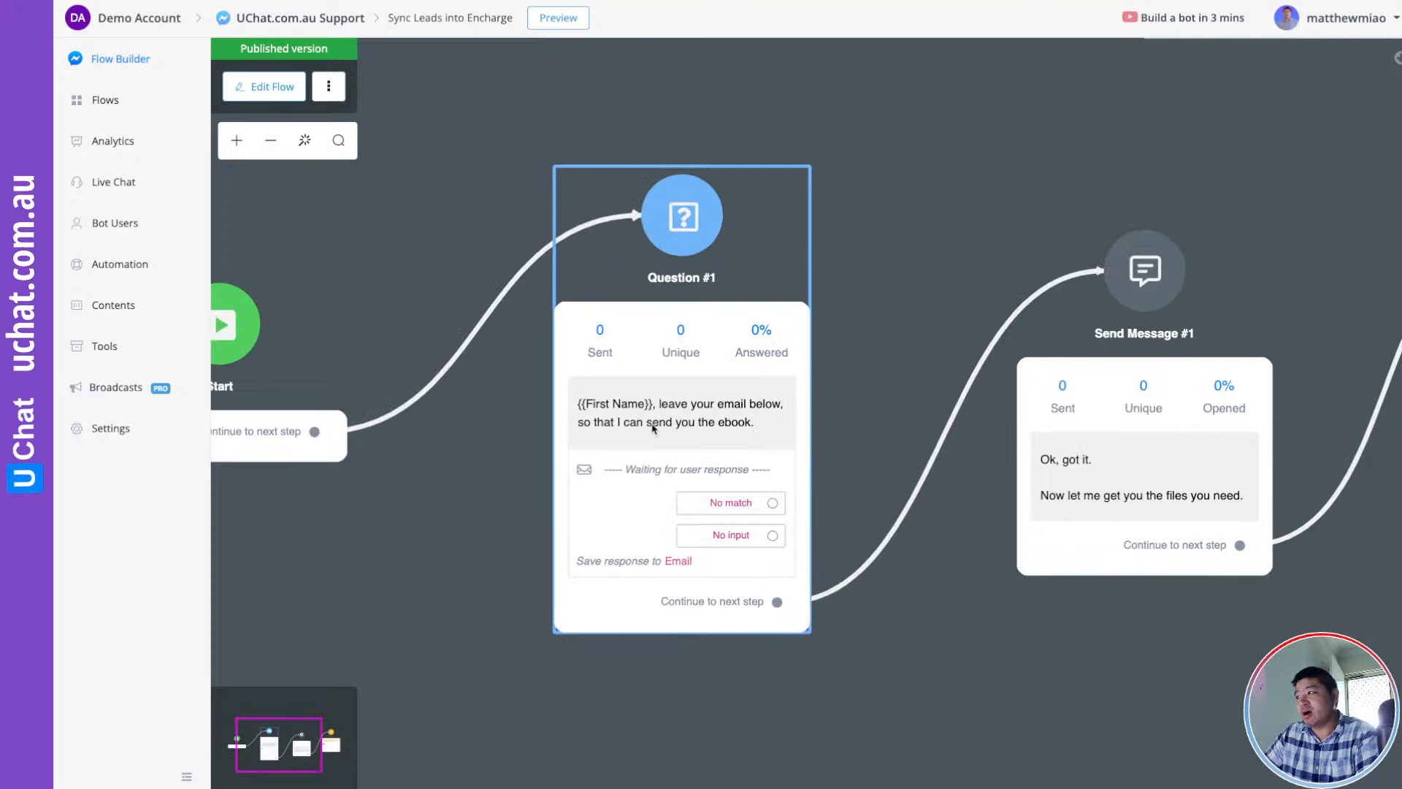
scroll(653, 428, "up", 2)
scroll(690, 409, "down", 1)
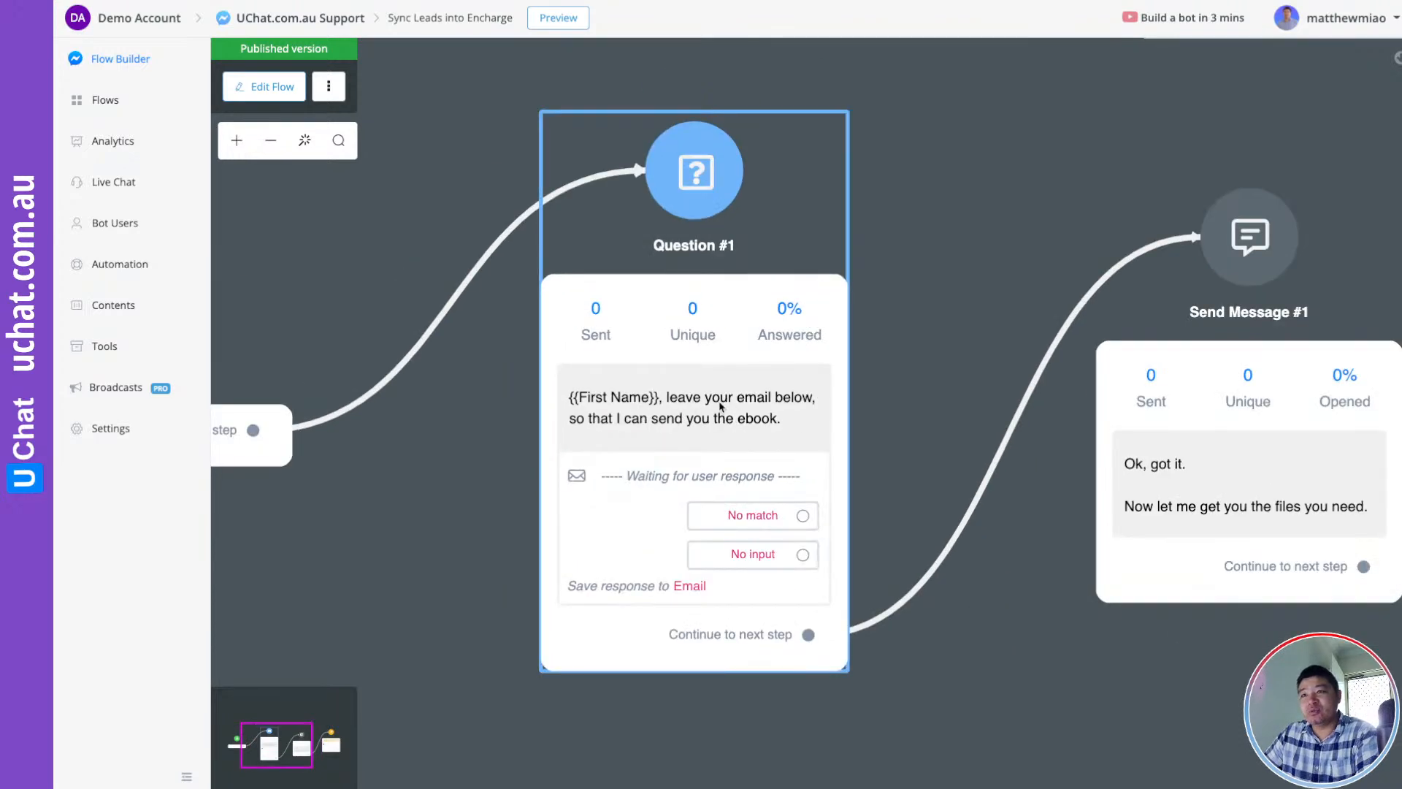
left_click(759, 431)
Switch the flow to a draft, review Question #1's settings, and pan over to Action #1
left_click(274, 88)
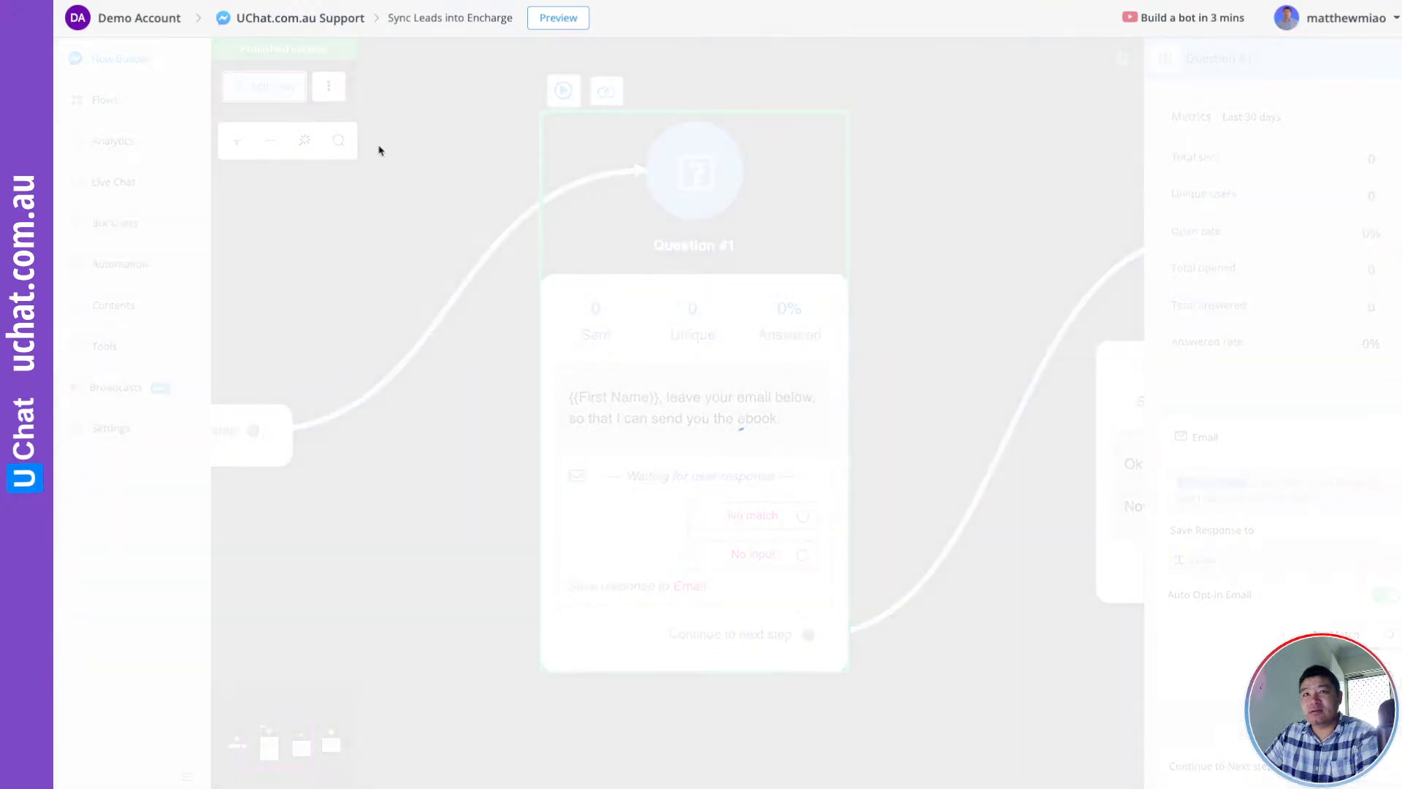
left_click_drag(913, 469, 447, 110)
left_click(707, 407)
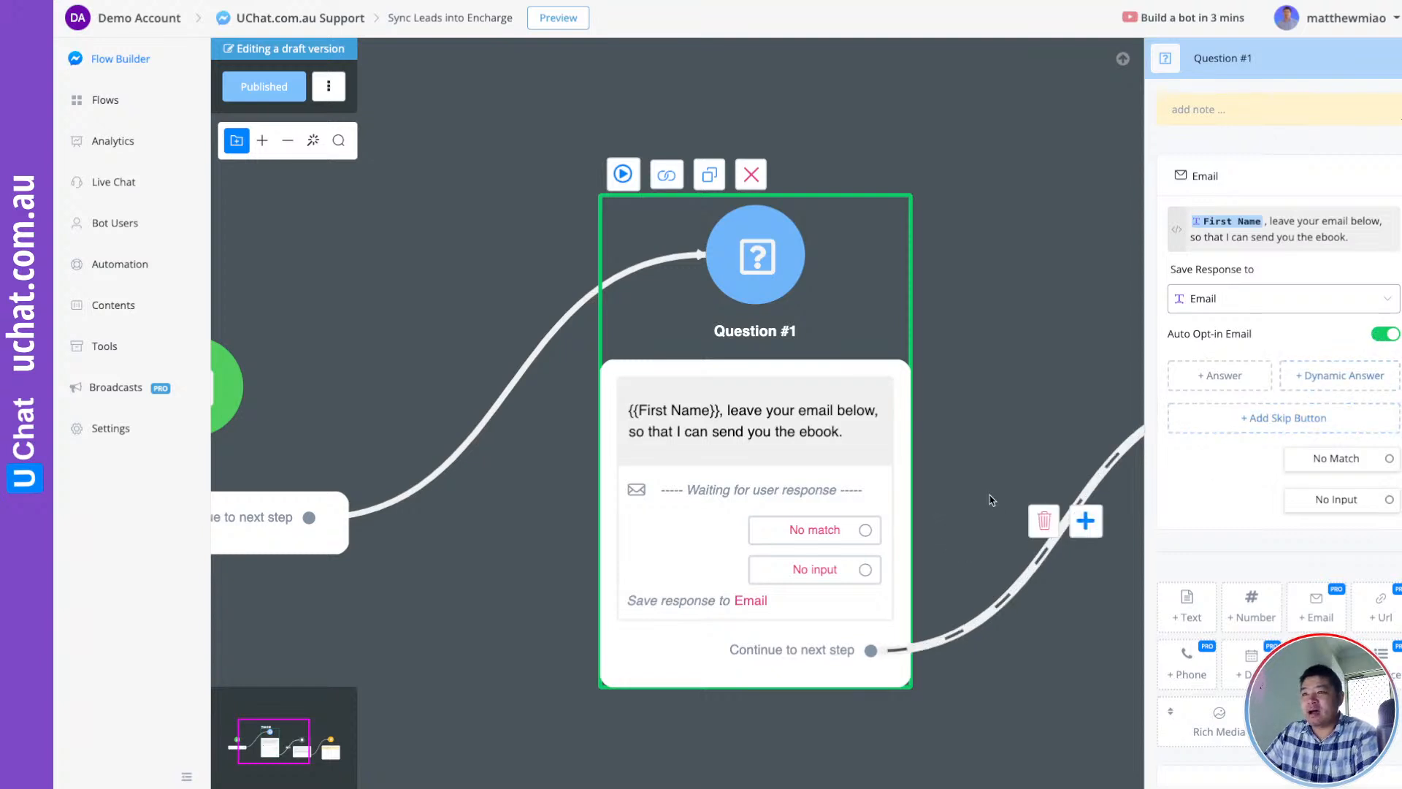
left_click_drag(1038, 719, 757, 558)
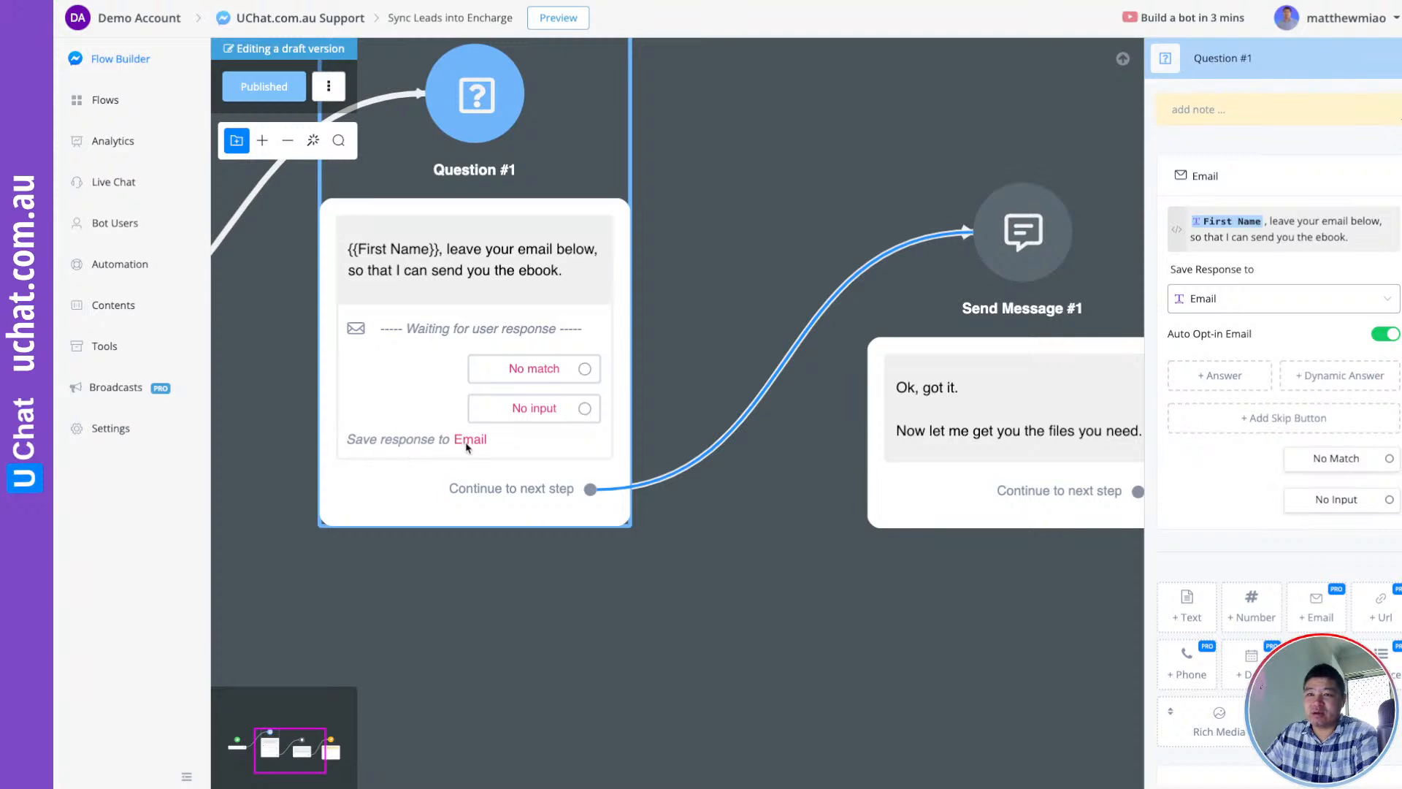
left_click_drag(785, 529, 463, 524)
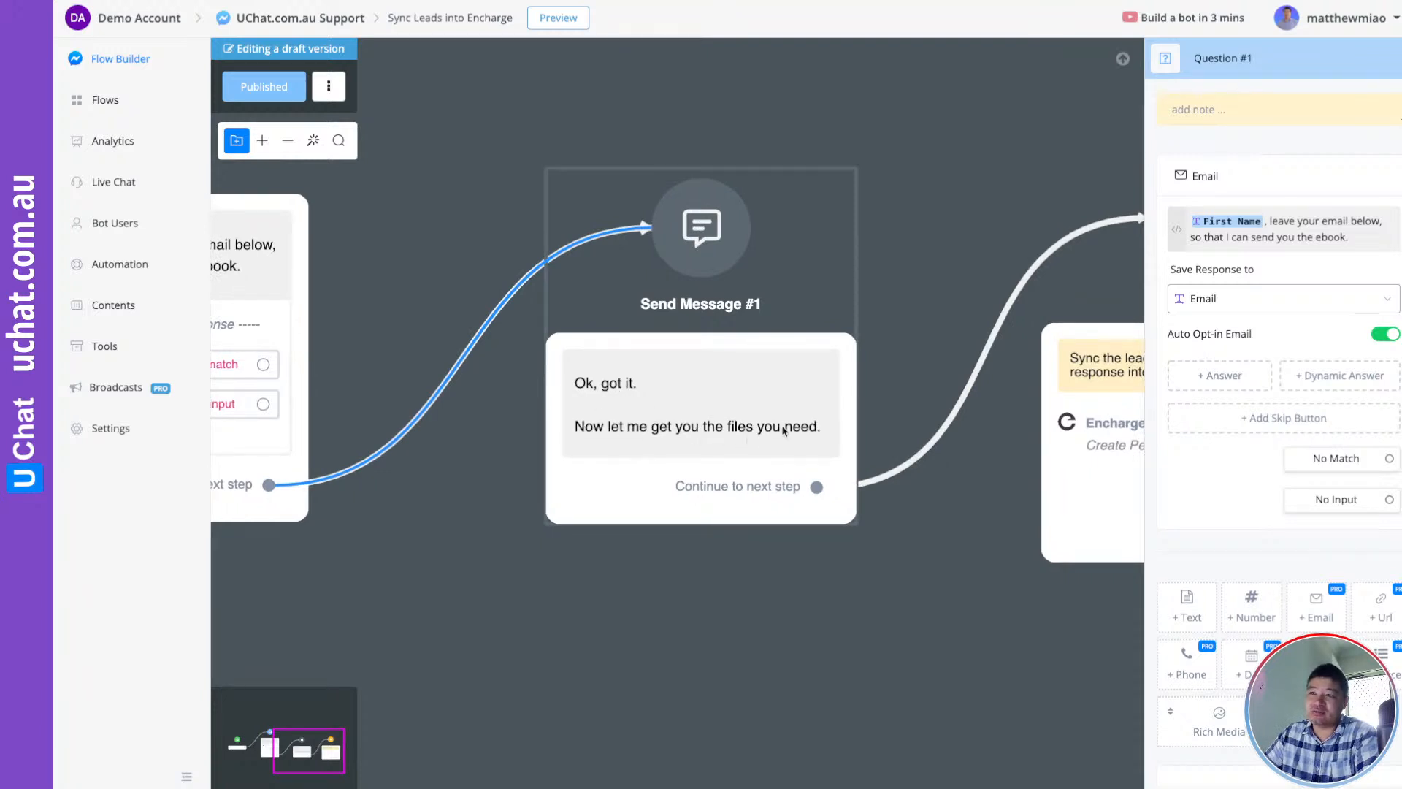
left_click_drag(898, 557, 387, 526)
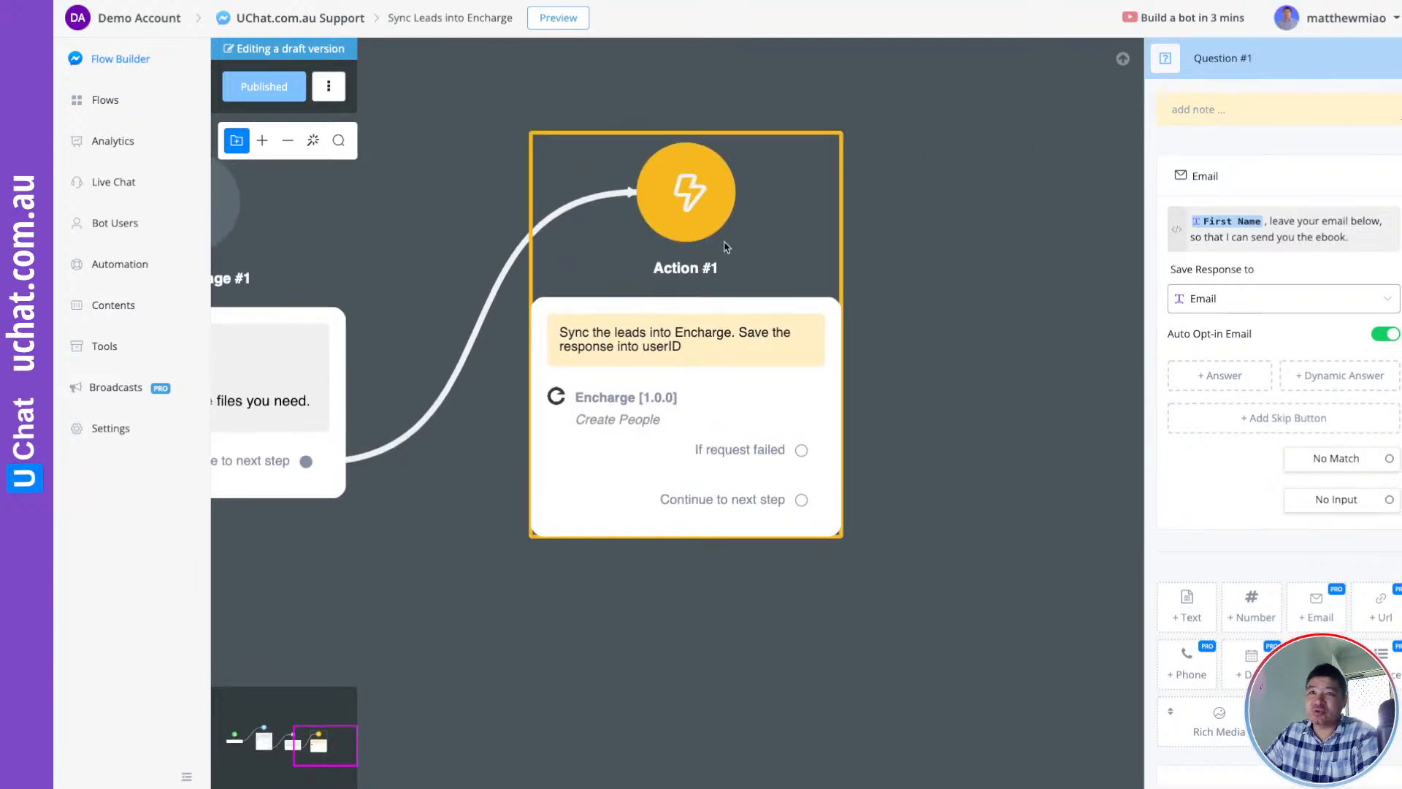
Replace the old Action #1 with a new Encharge action linked from Send Message #1
left_click(687, 219)
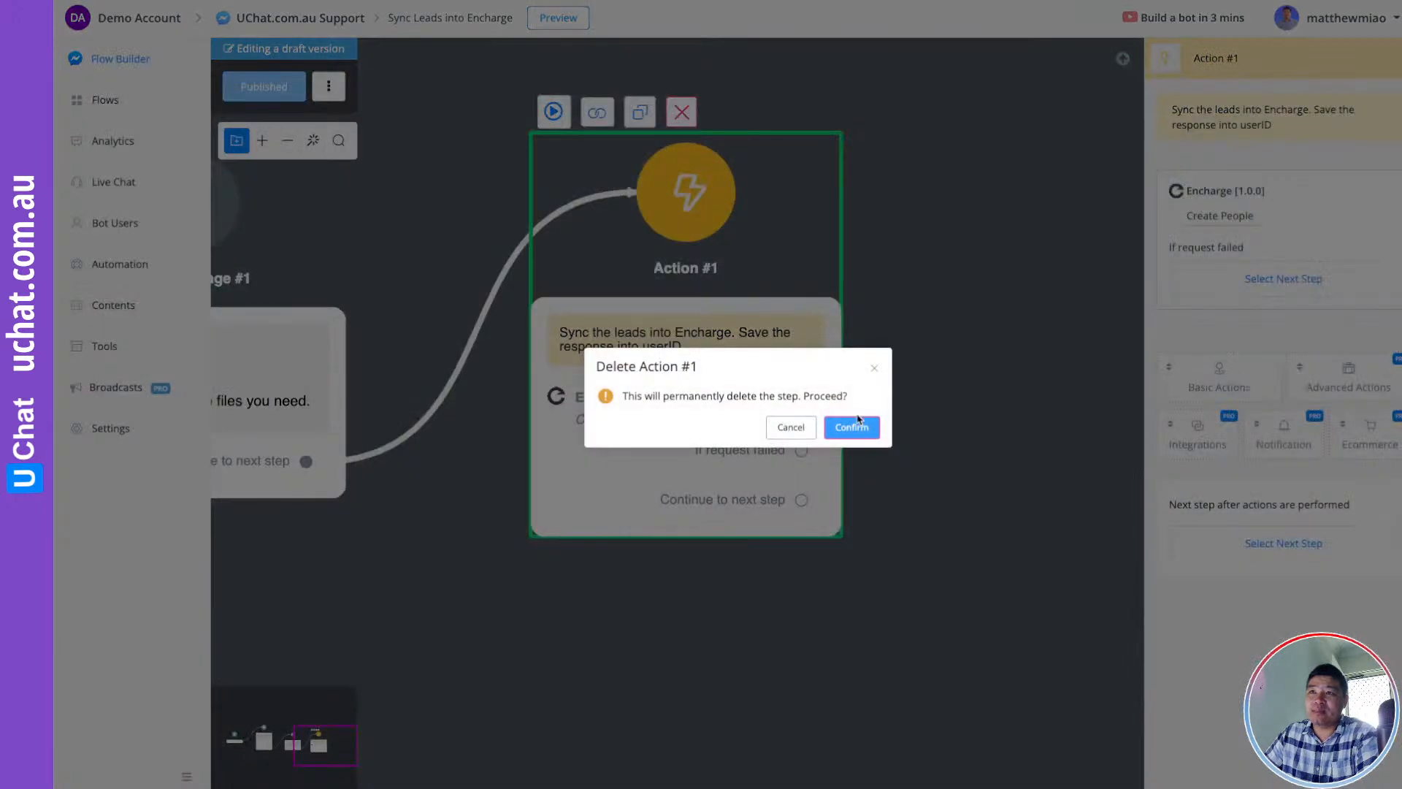
left_click(853, 425)
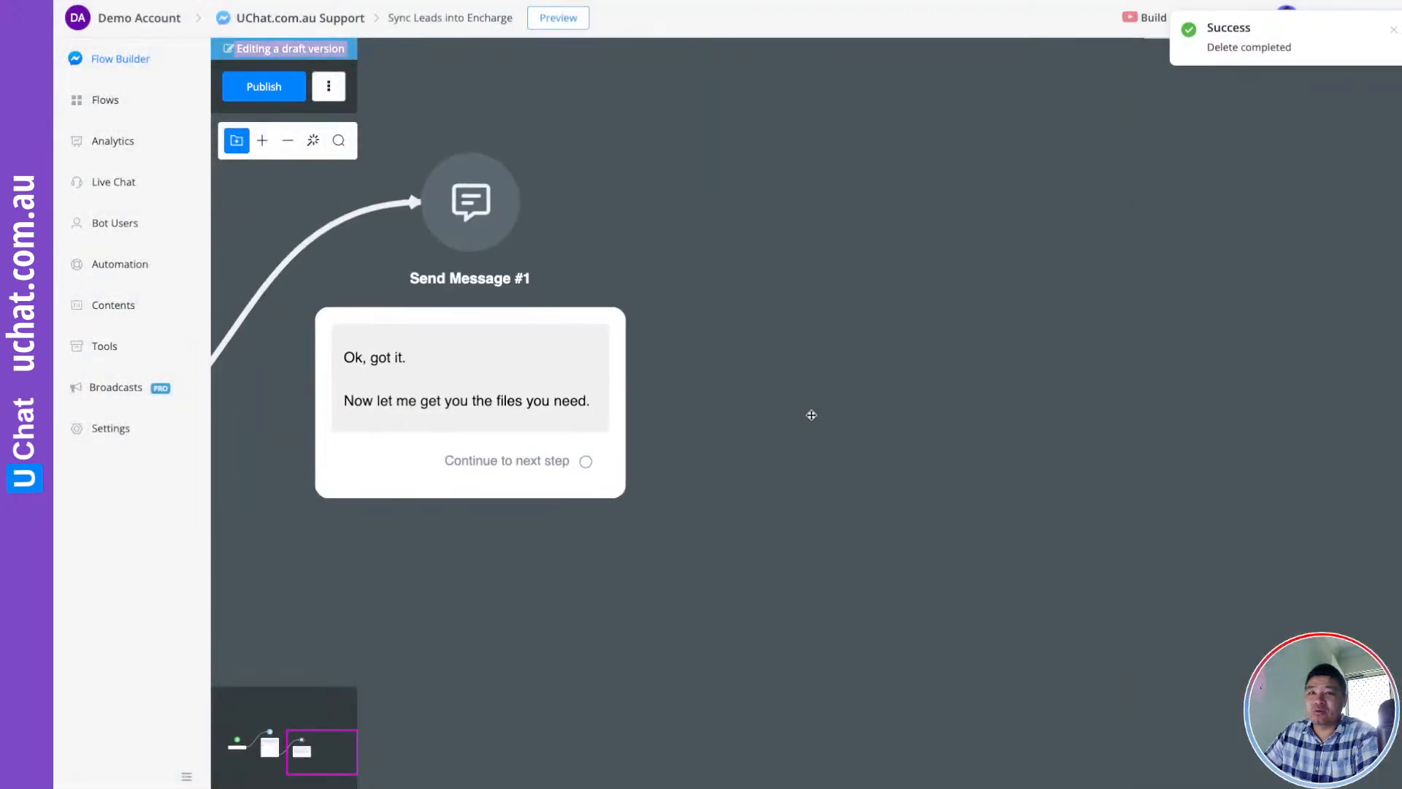
left_click_drag(588, 461, 786, 300)
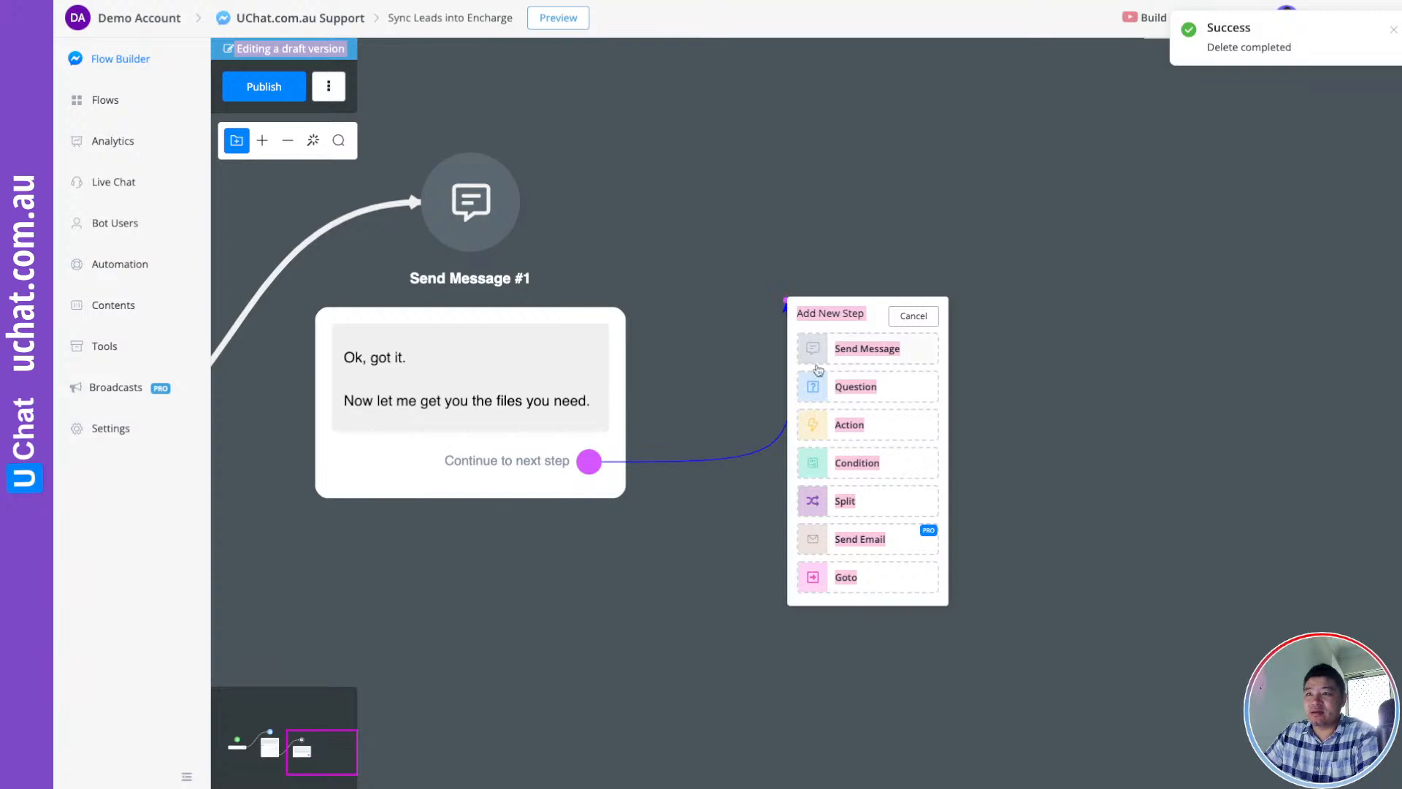
left_click(846, 428)
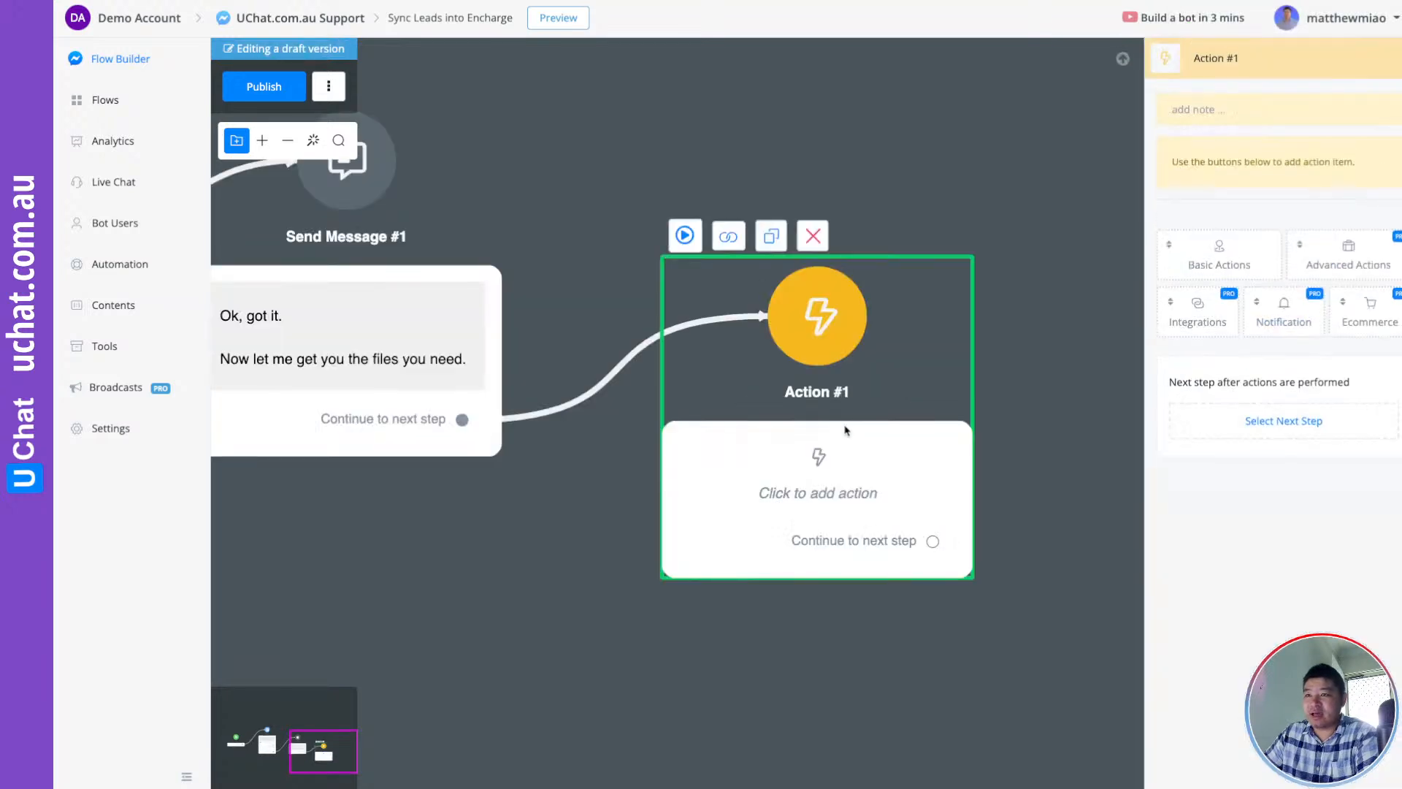
left_click(1196, 332)
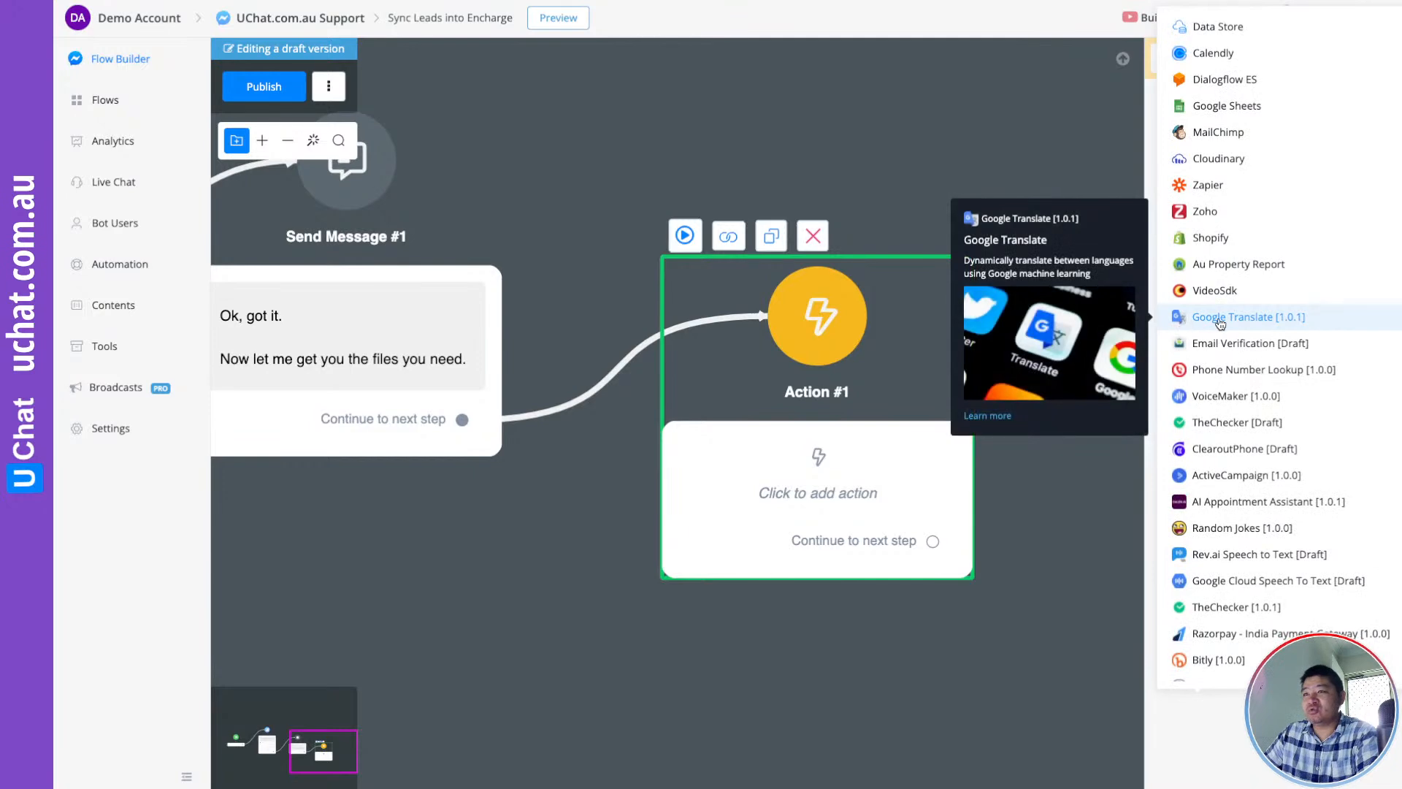
scroll(1256, 380, "down", 2)
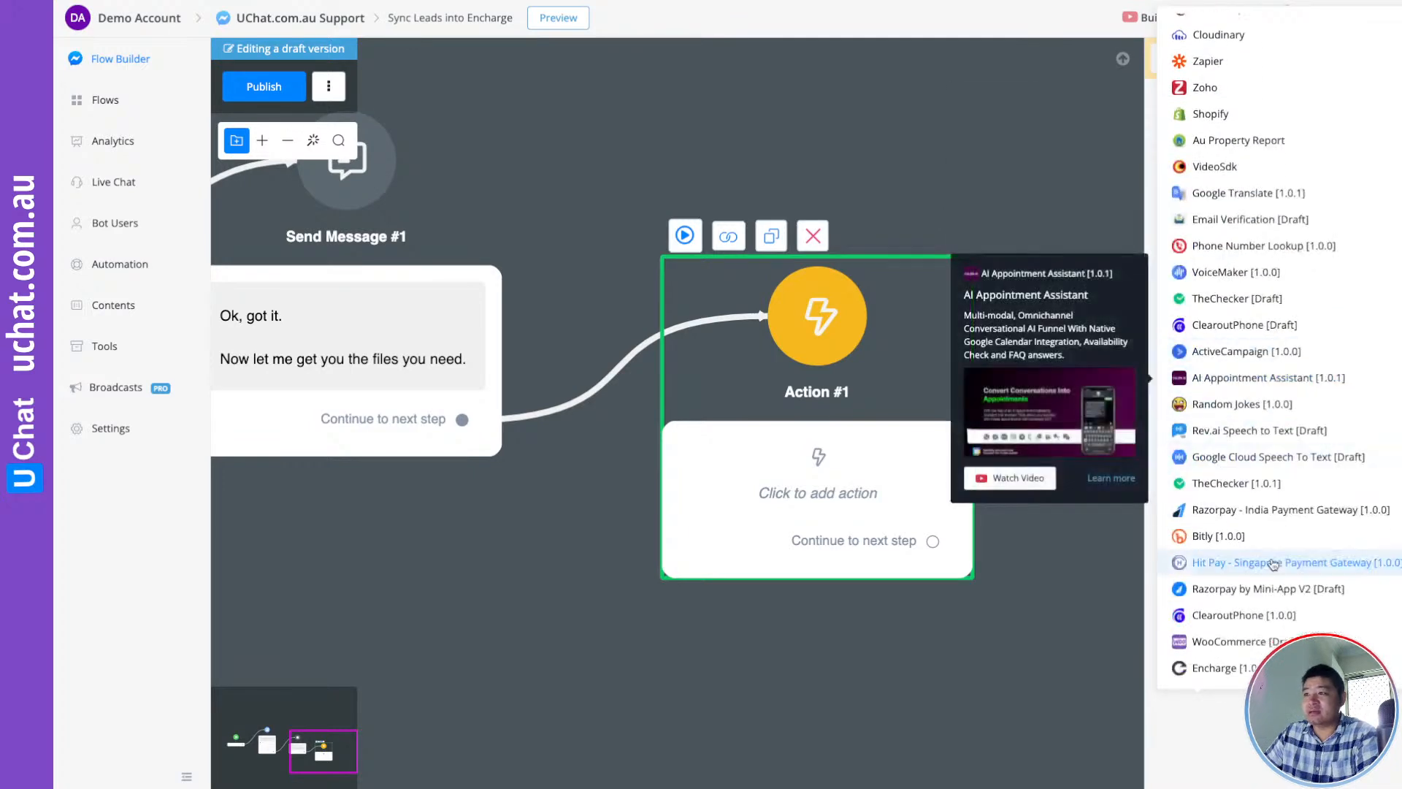
left_click(1233, 669)
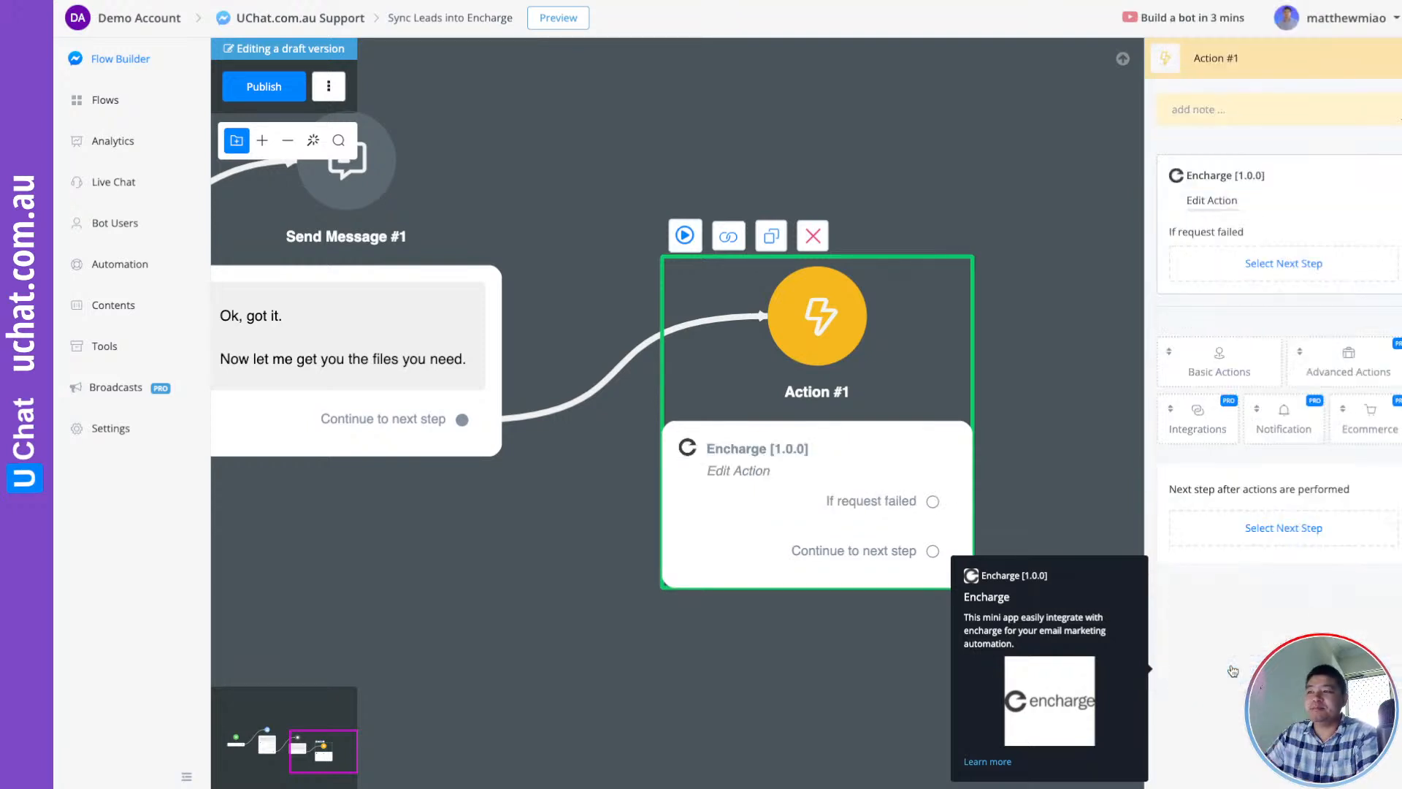
Switch the Encharge action to Create People to reveal its Email and contact fields form
left_click(1214, 201)
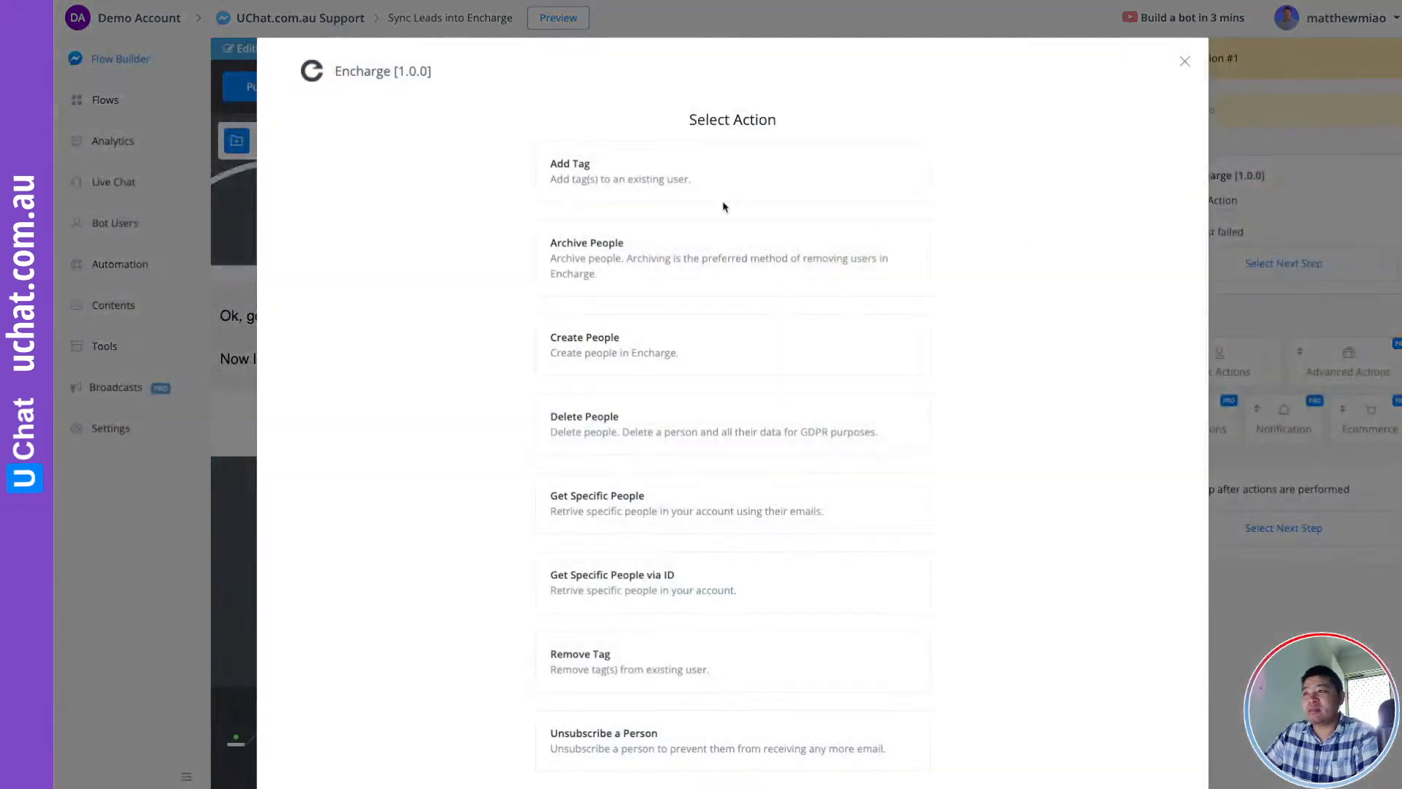
scroll(650, 277, "down", 3)
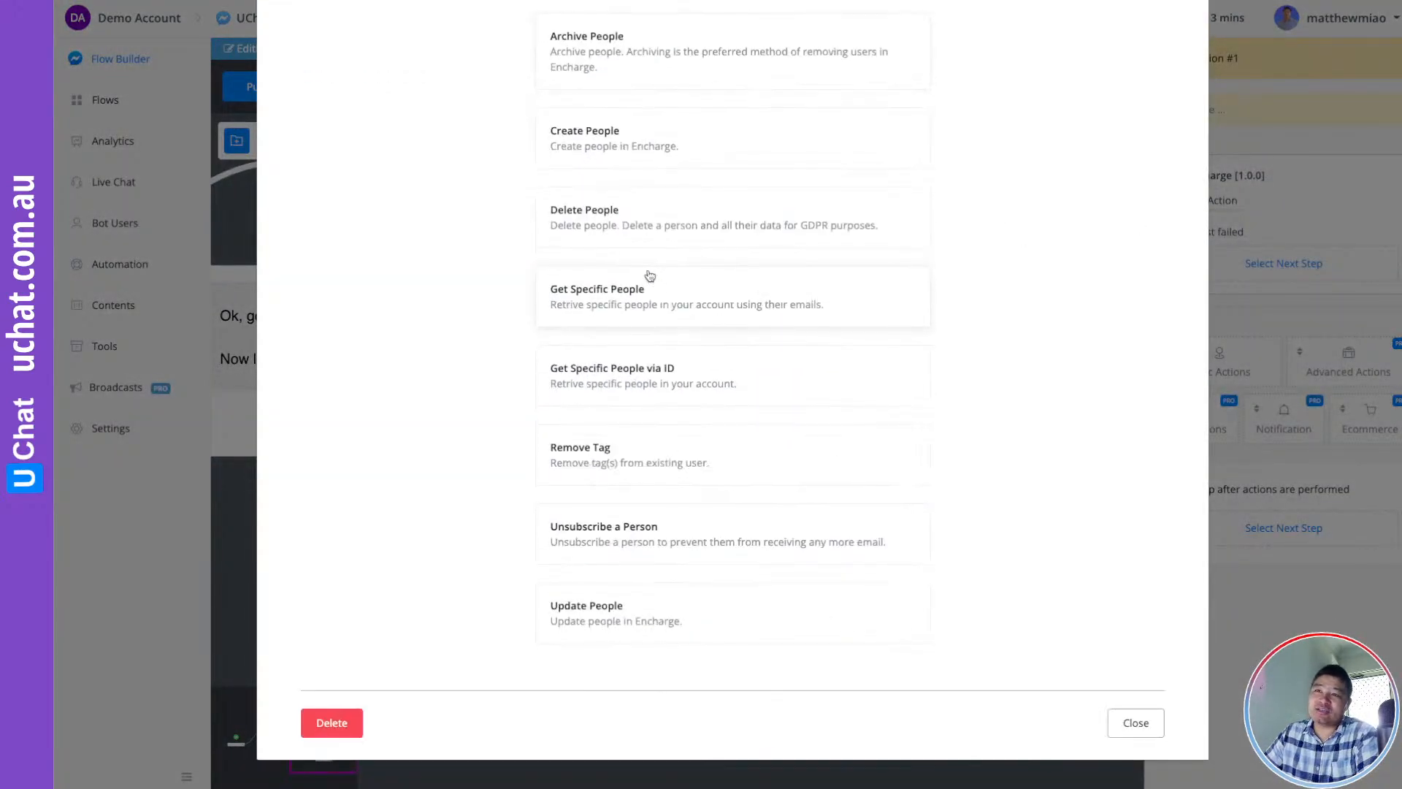
scroll(650, 277, "up", 2)
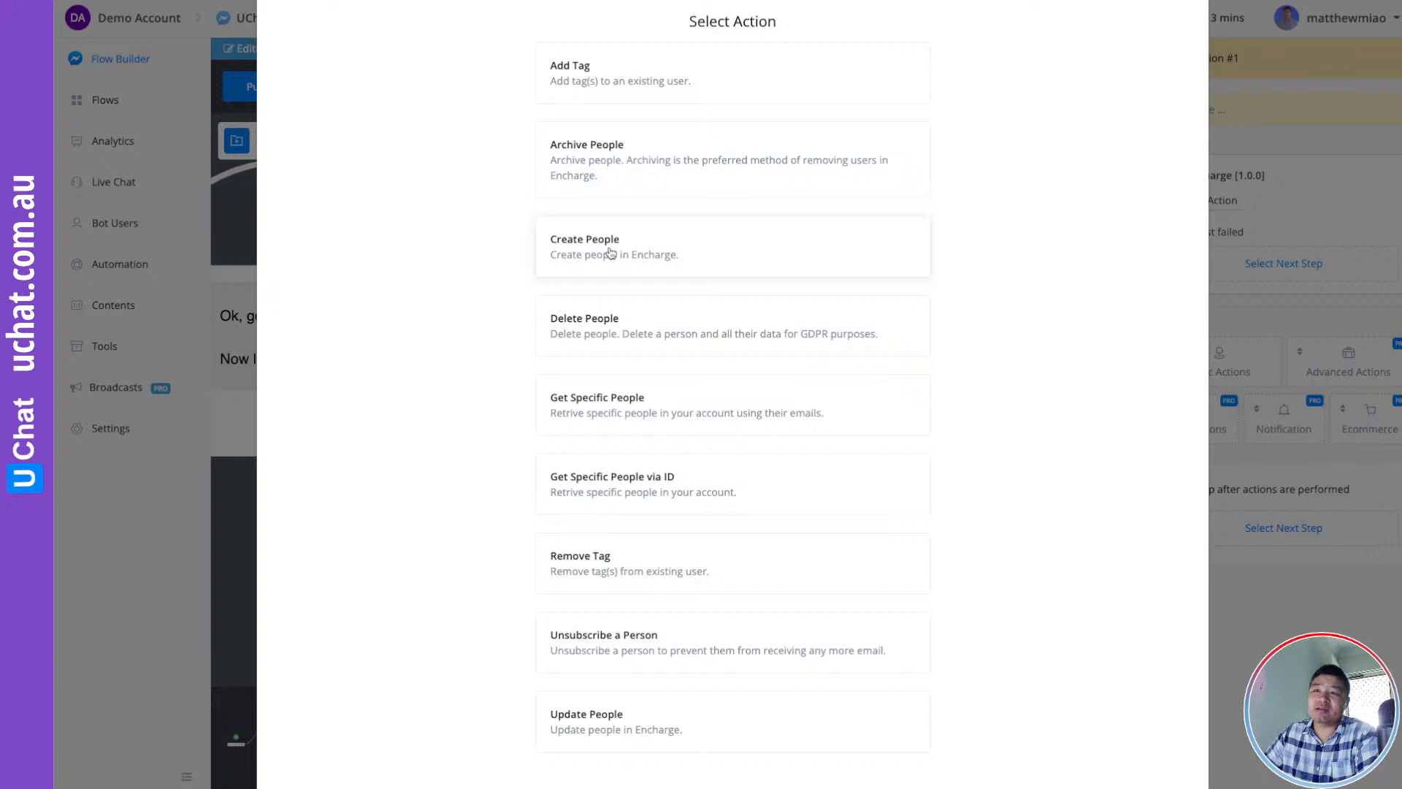
left_click(611, 252)
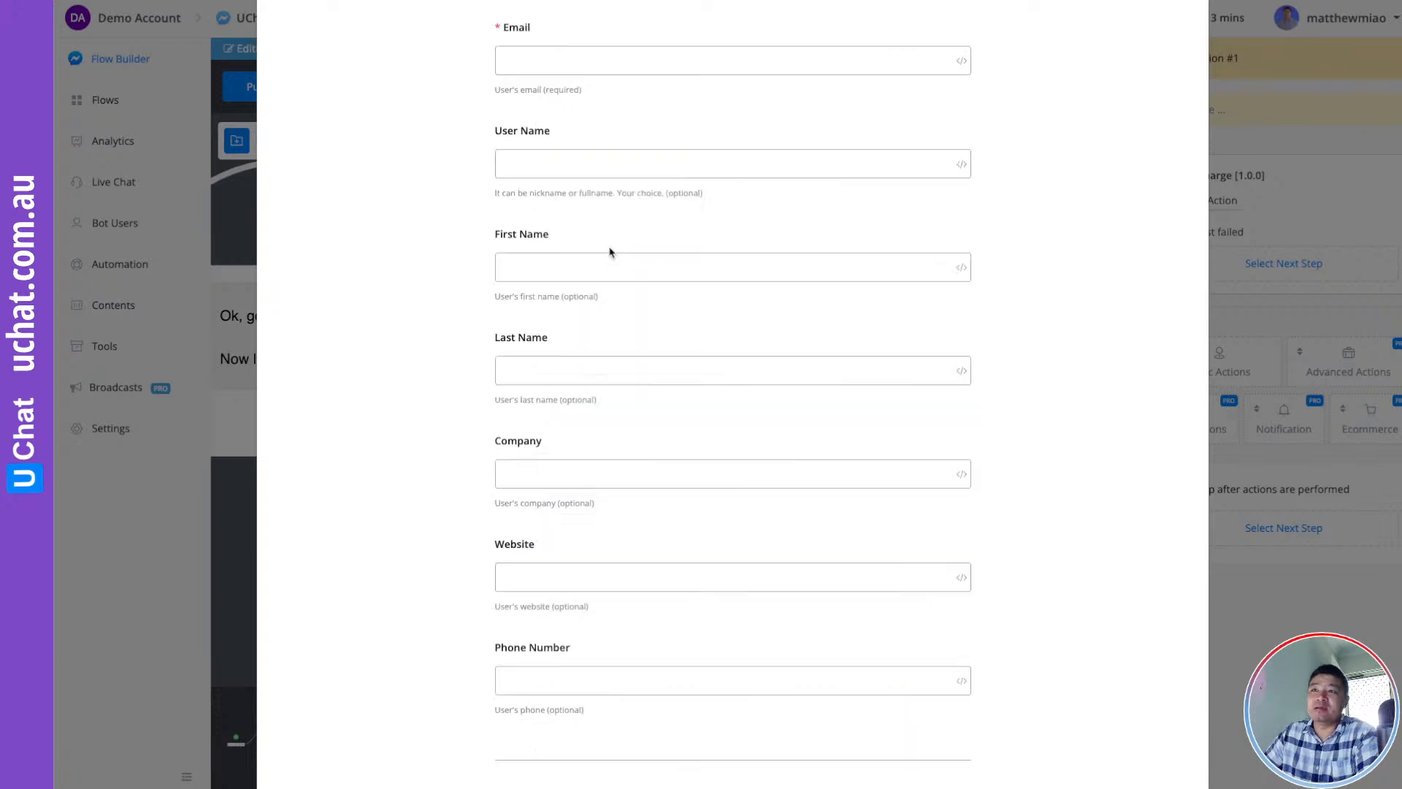
scroll(605, 279, "down", 5)
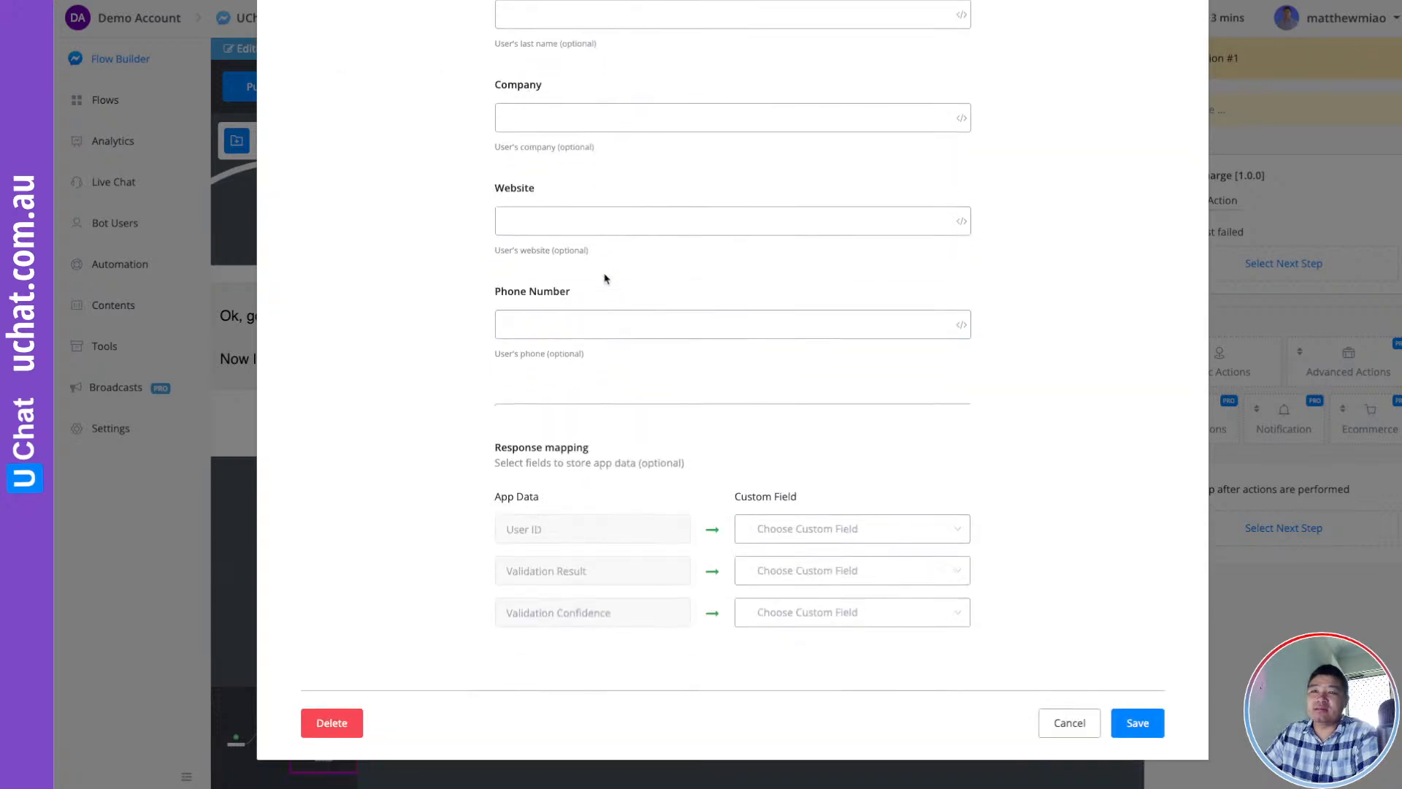
scroll(605, 278, "up", 5)
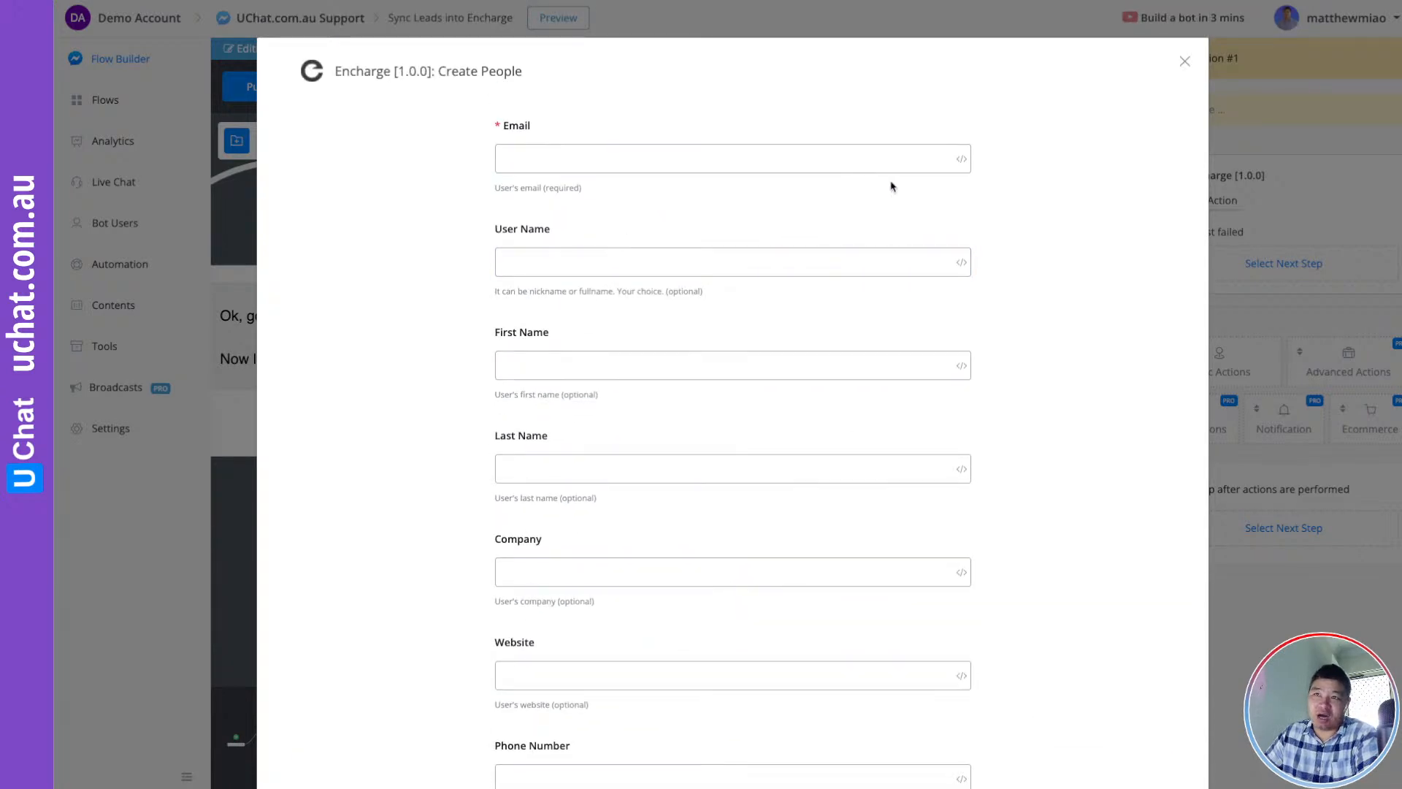
Fill the Email and User Name fields with the contact's Email and User Name system fields
left_click(961, 159)
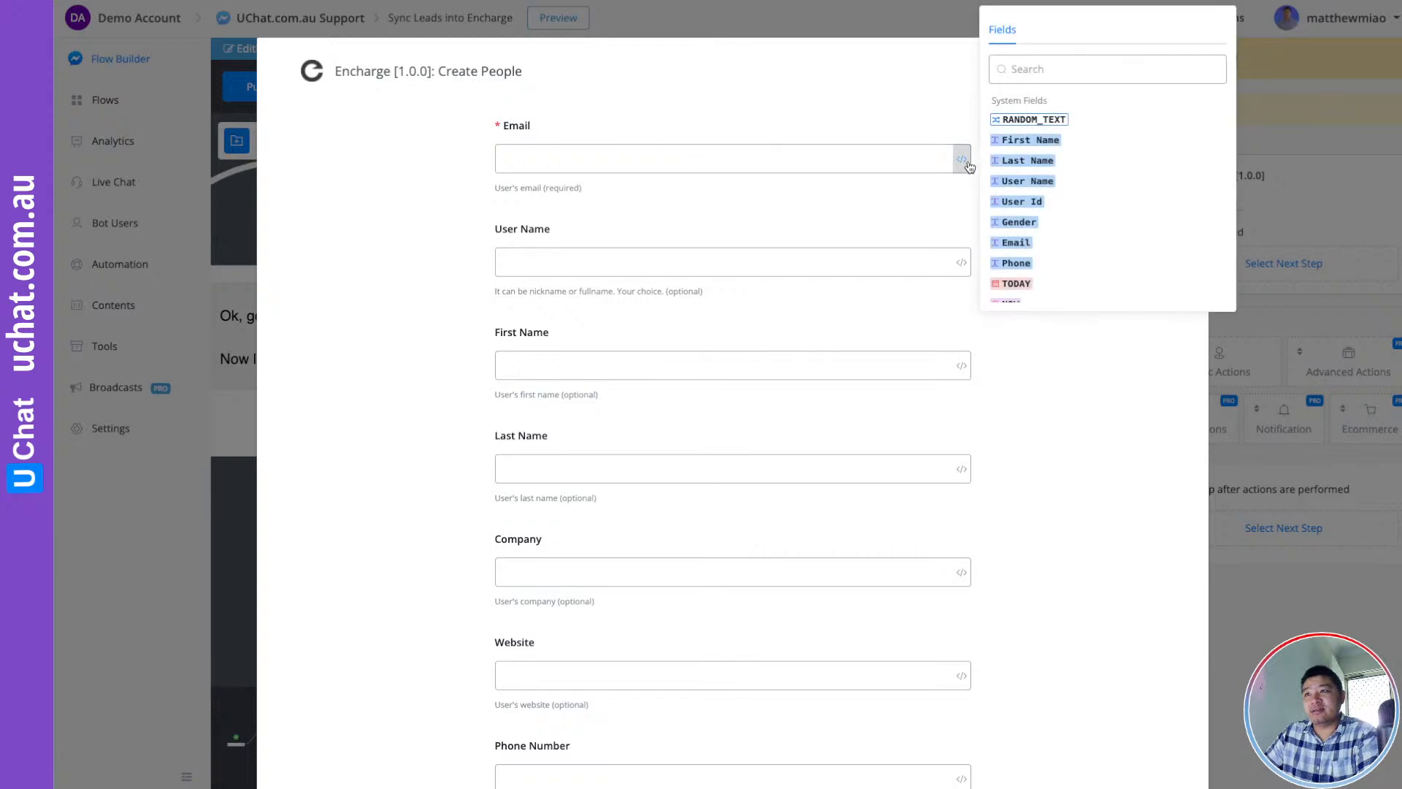
left_click(1013, 242)
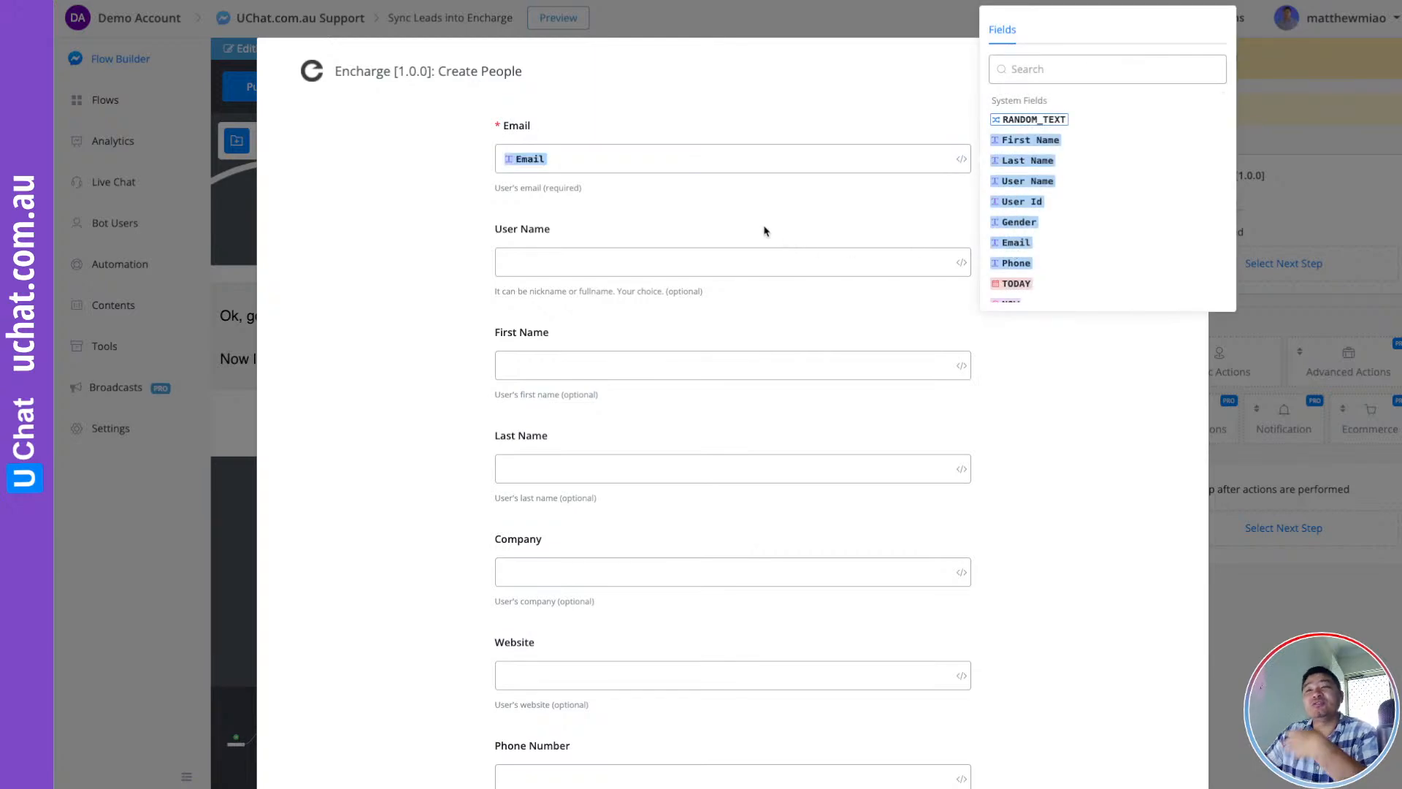
left_click(709, 218)
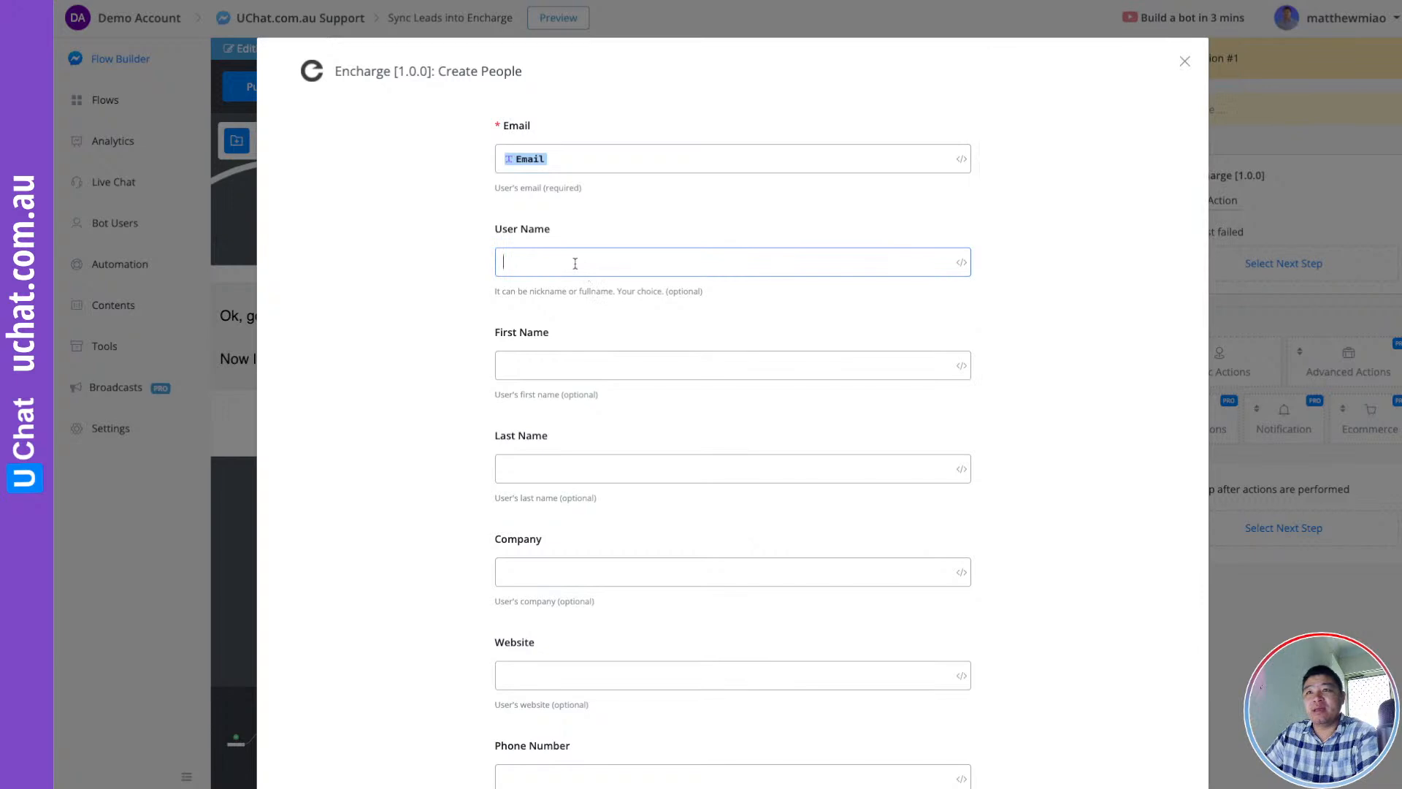
left_click(962, 265)
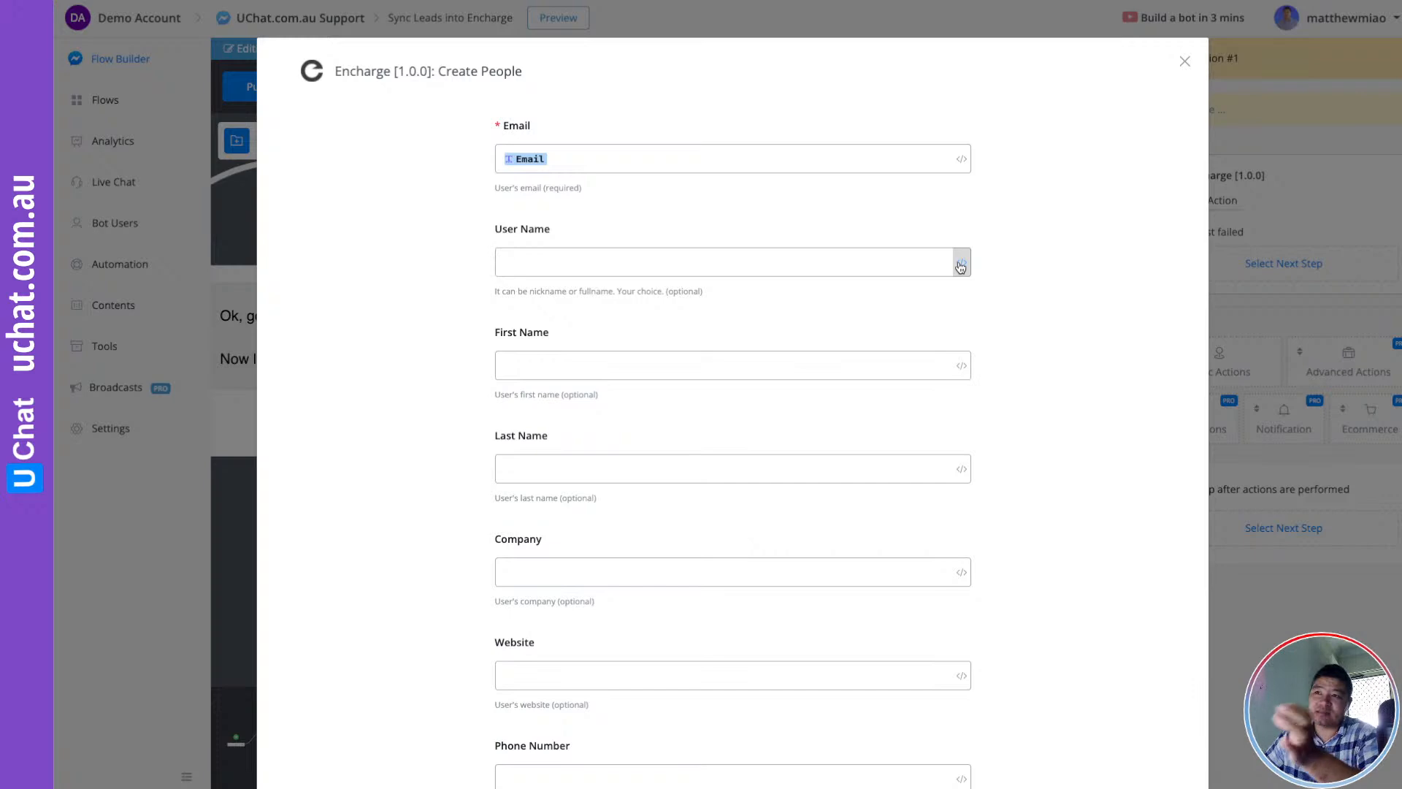
left_click(961, 264)
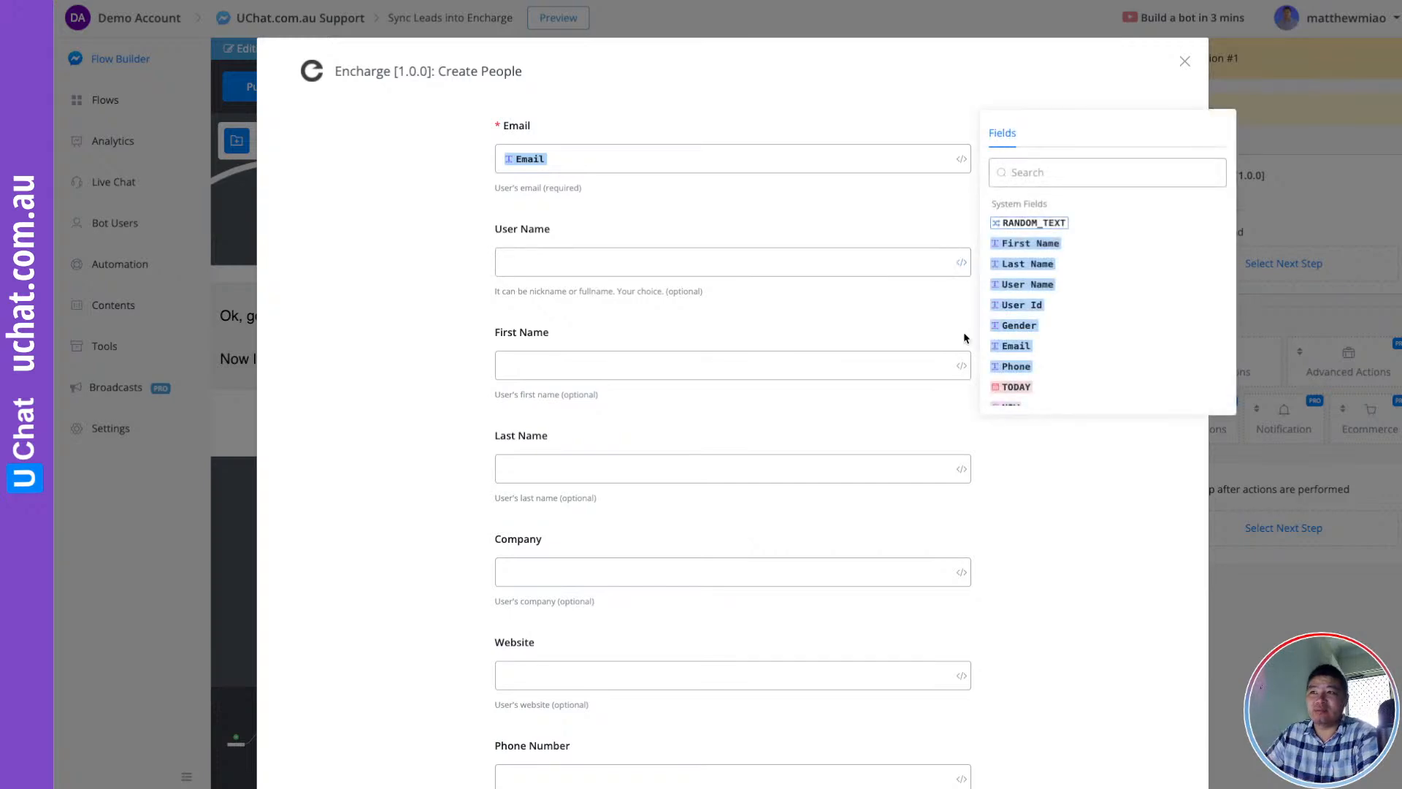
left_click(1034, 285)
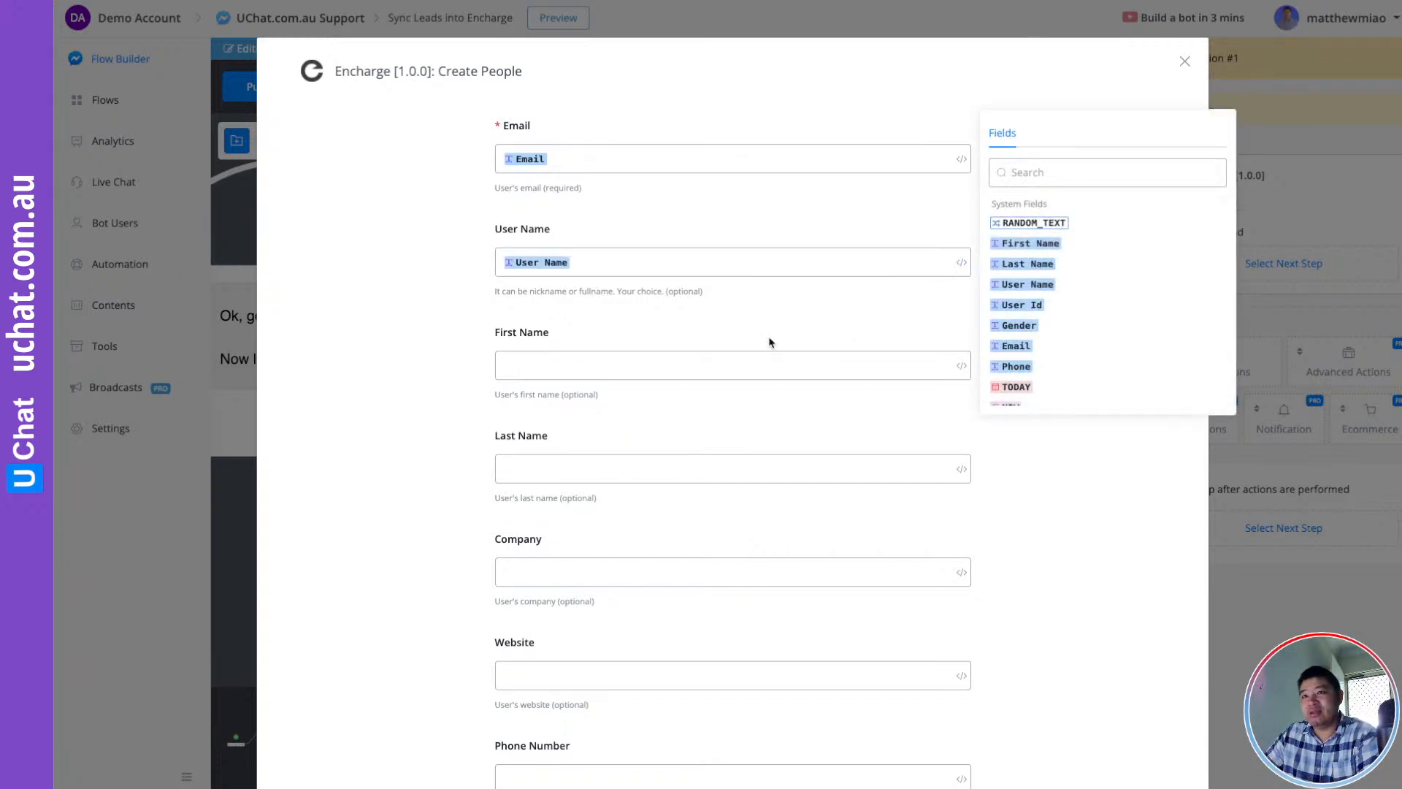
Fill First Name, Last Name and Phone Number with the contact's matching system fields
left_click(962, 367)
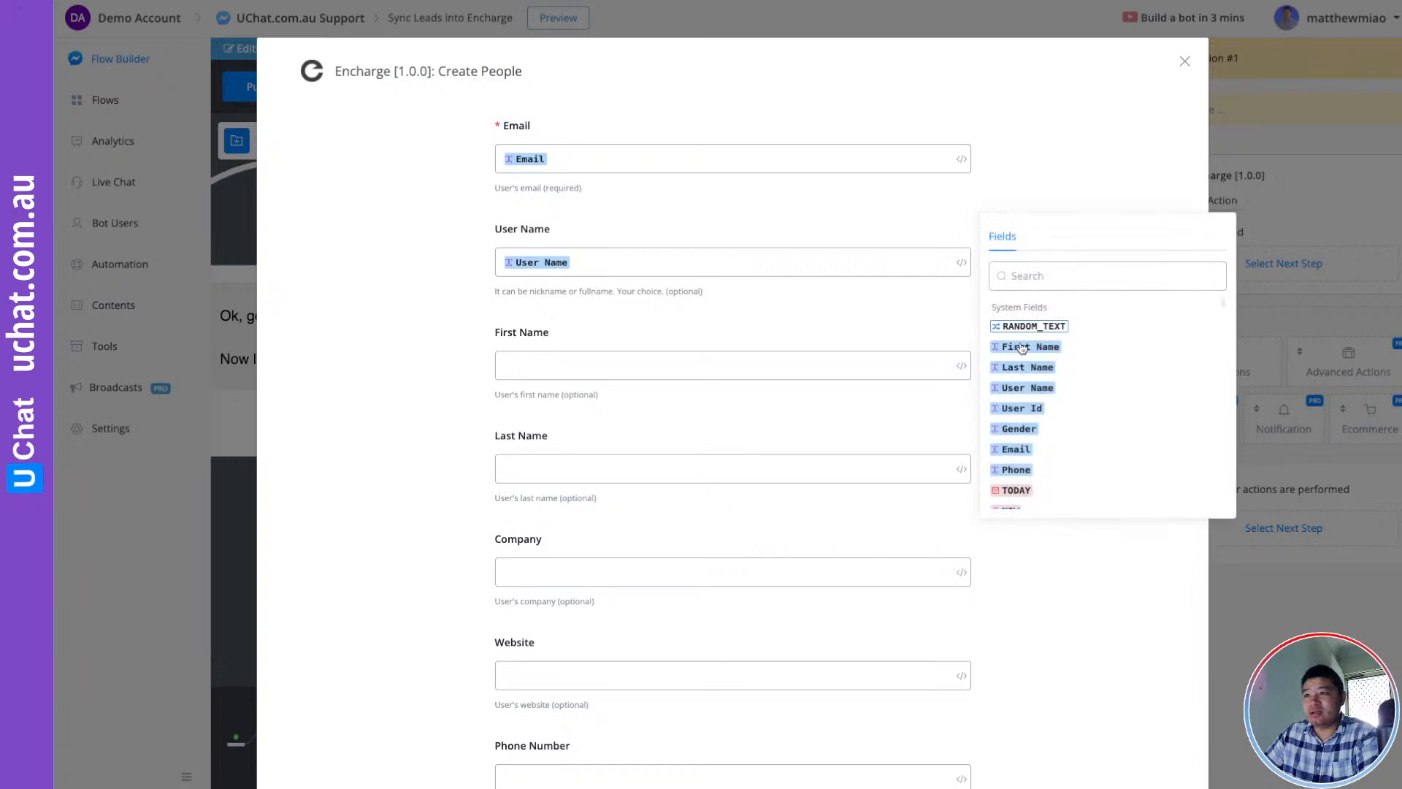
left_click(1026, 346)
left_click(961, 470)
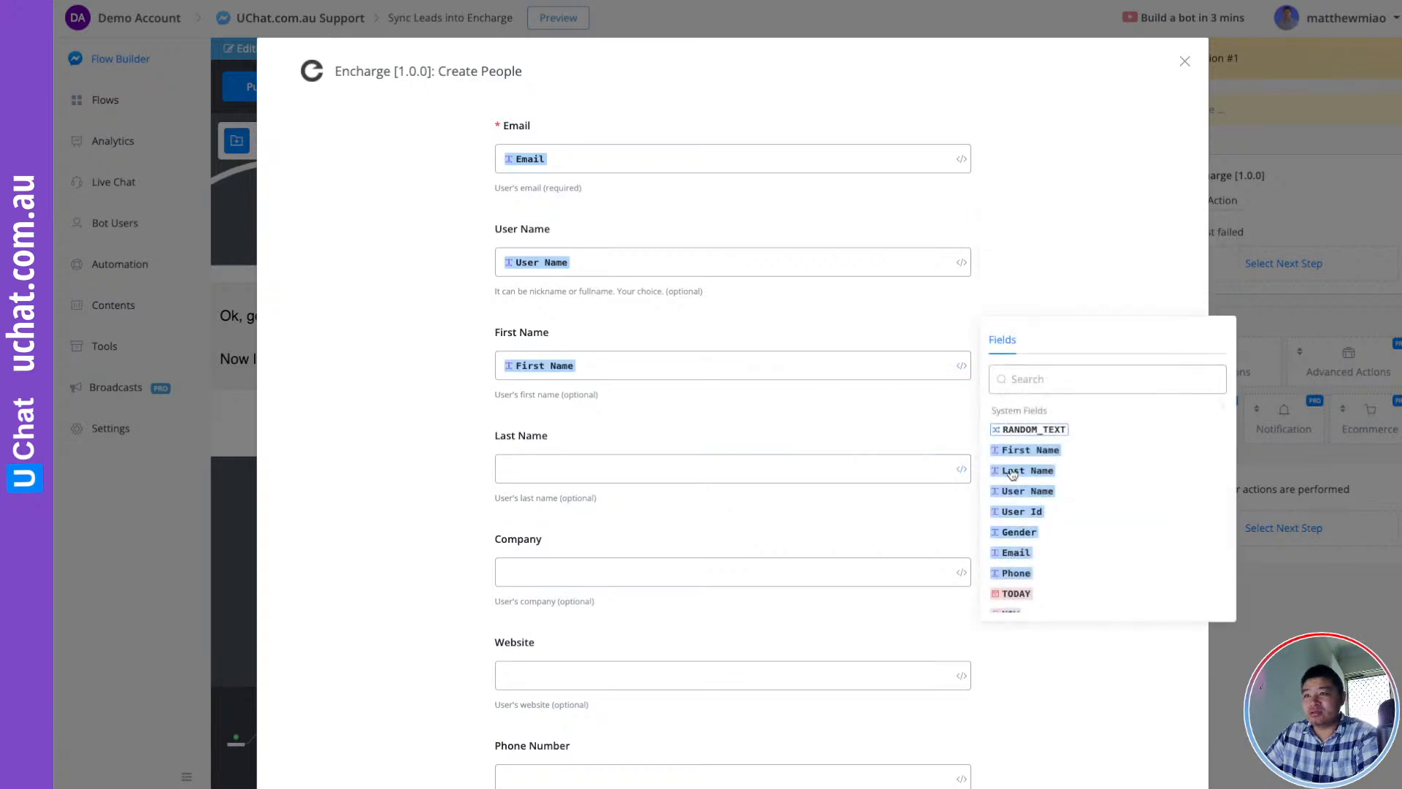
left_click(1013, 472)
scroll(757, 419, "down", 3)
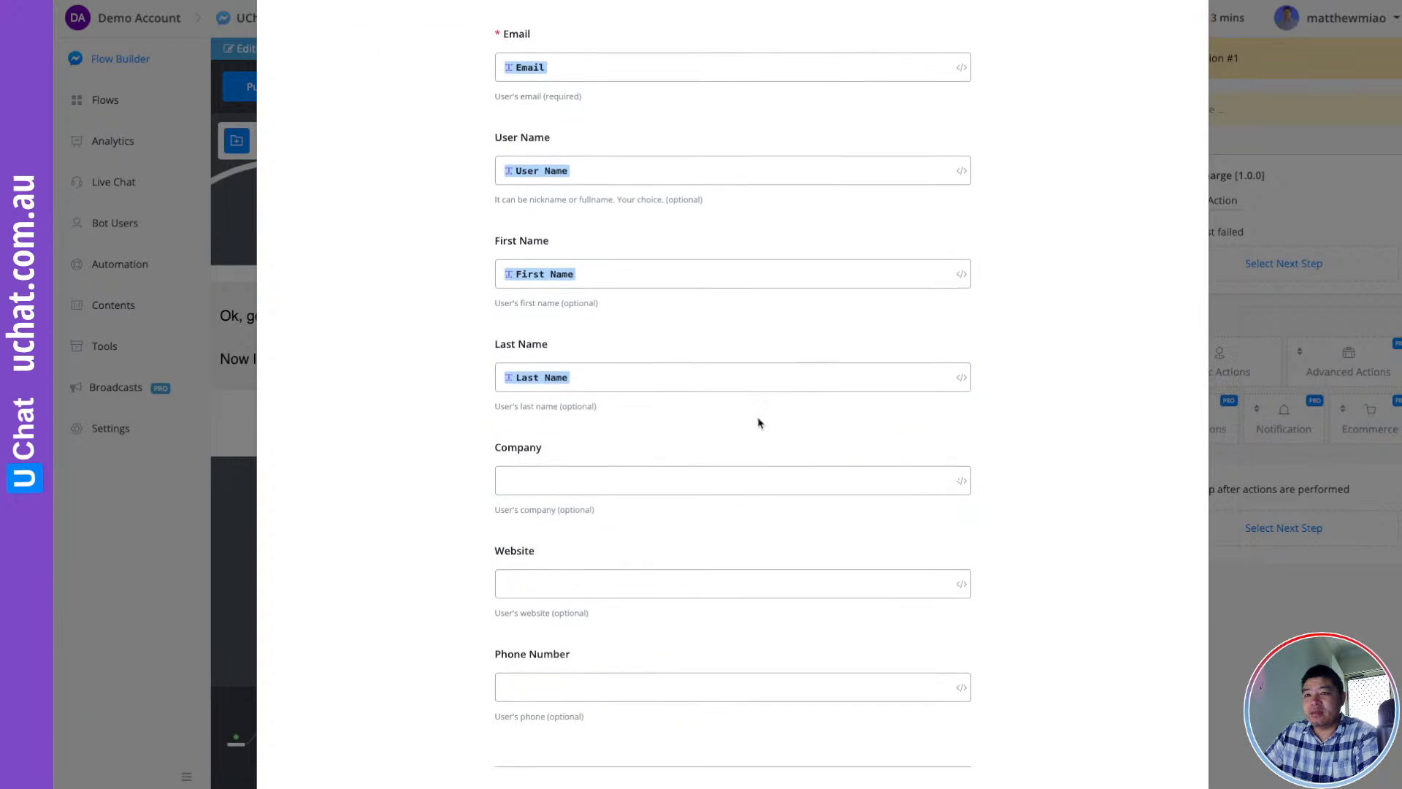
left_click(641, 550)
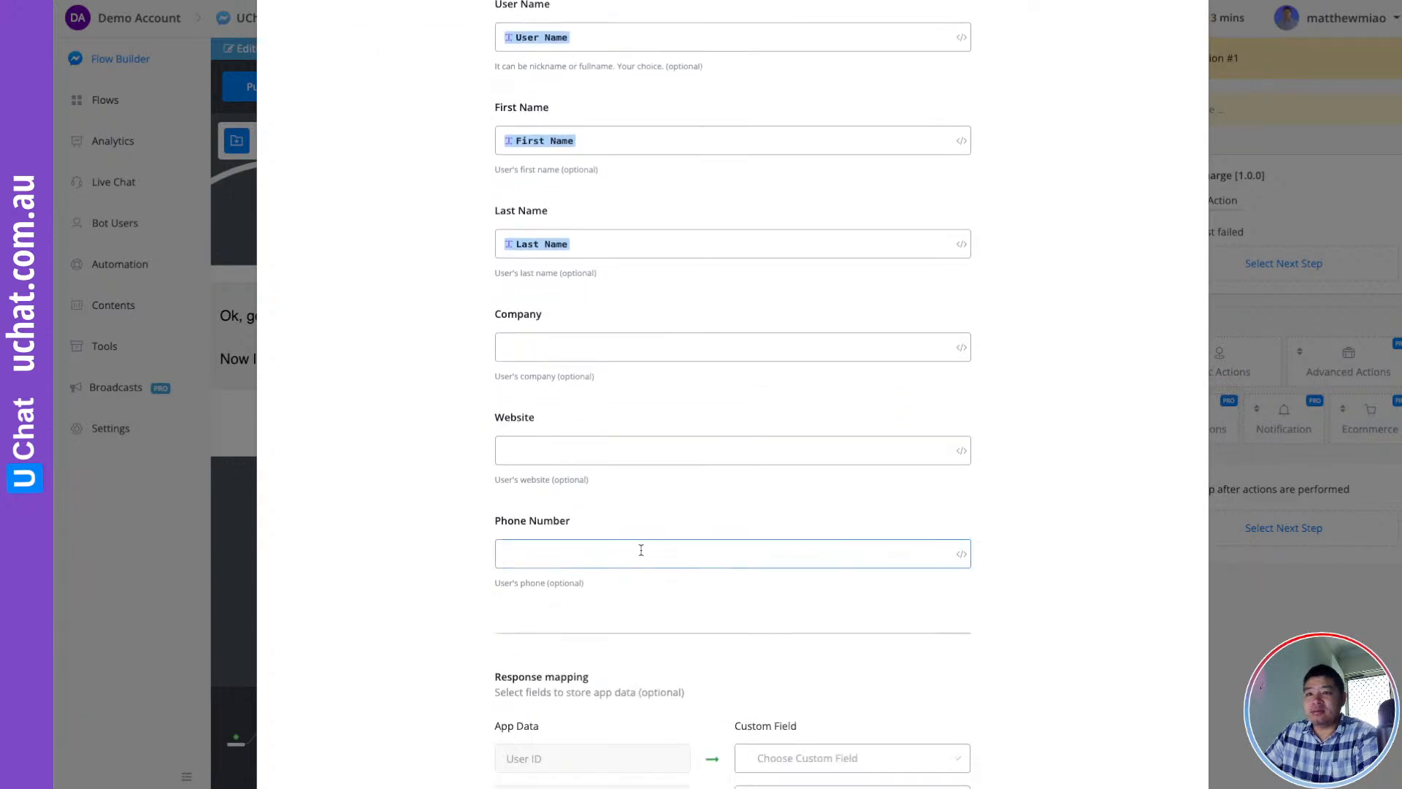
left_click(961, 553)
left_click(1017, 658)
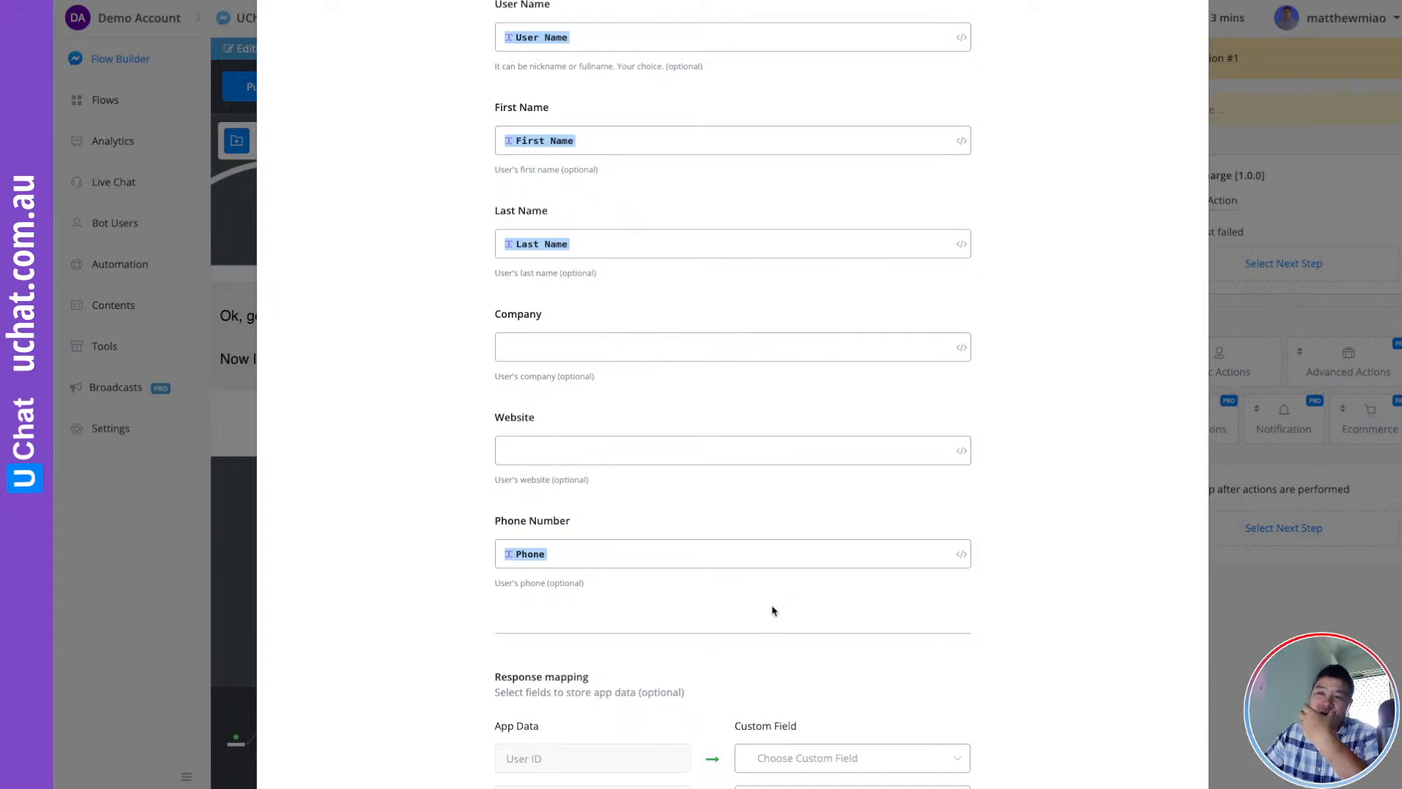
scroll(902, 579, "down", 3)
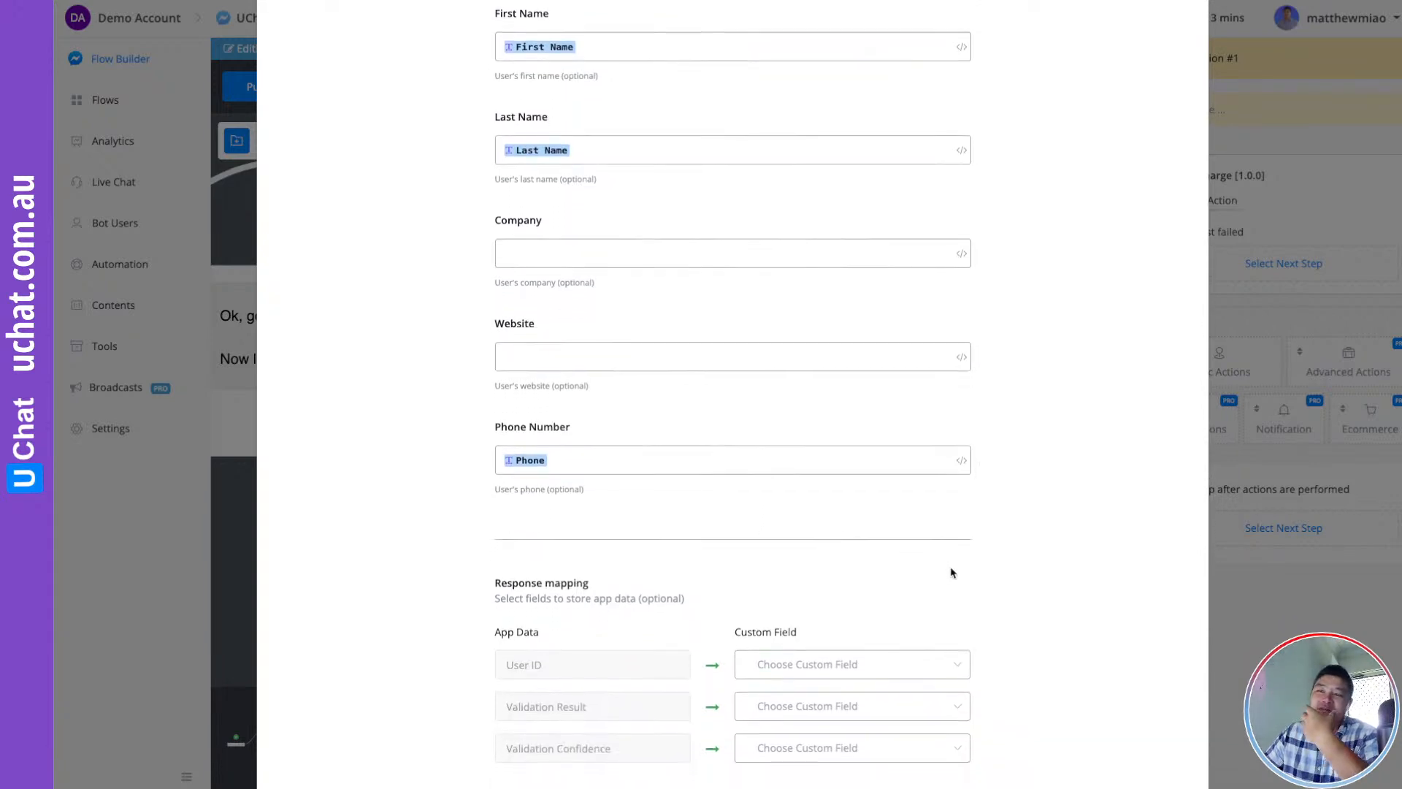
scroll(953, 573, "down", 1)
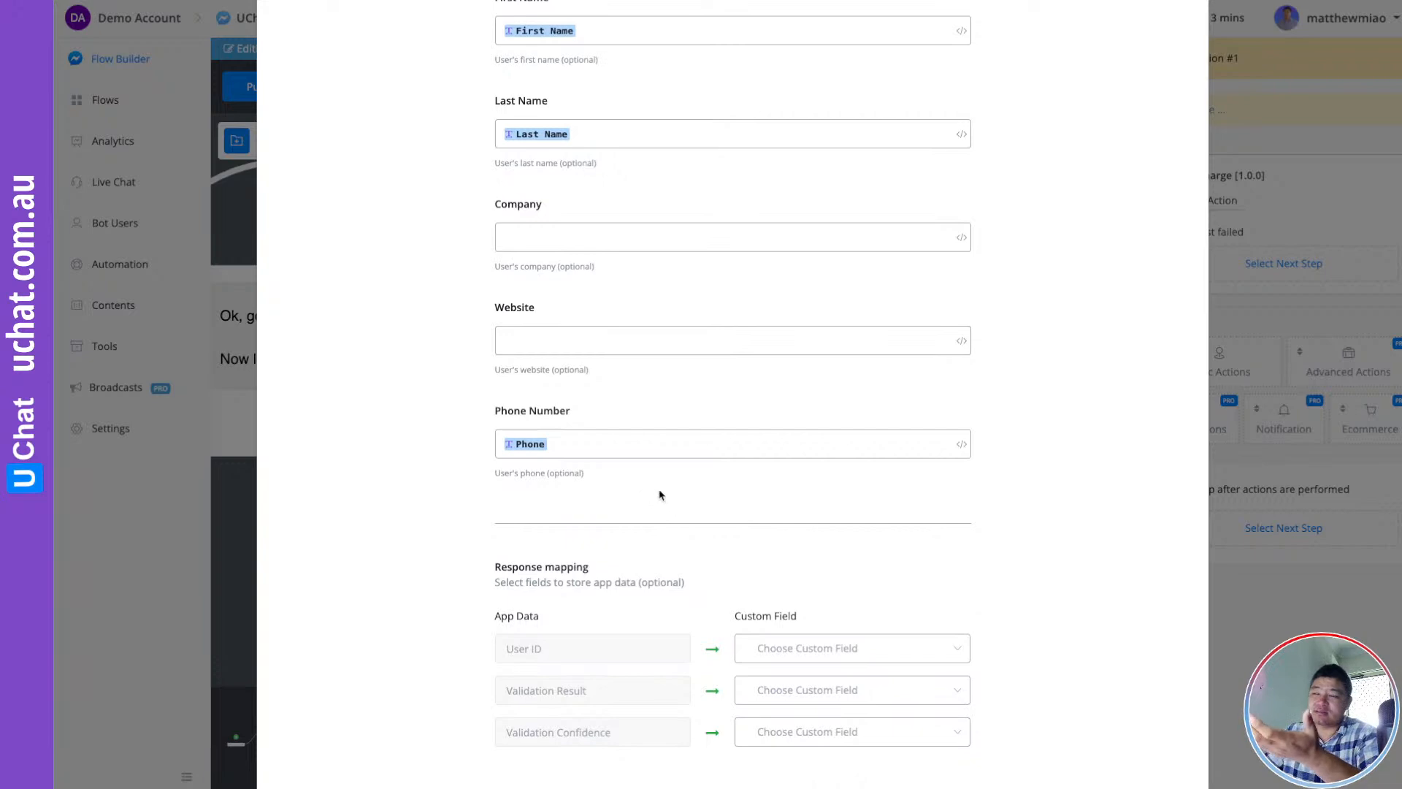
scroll(719, 506, "down", 3)
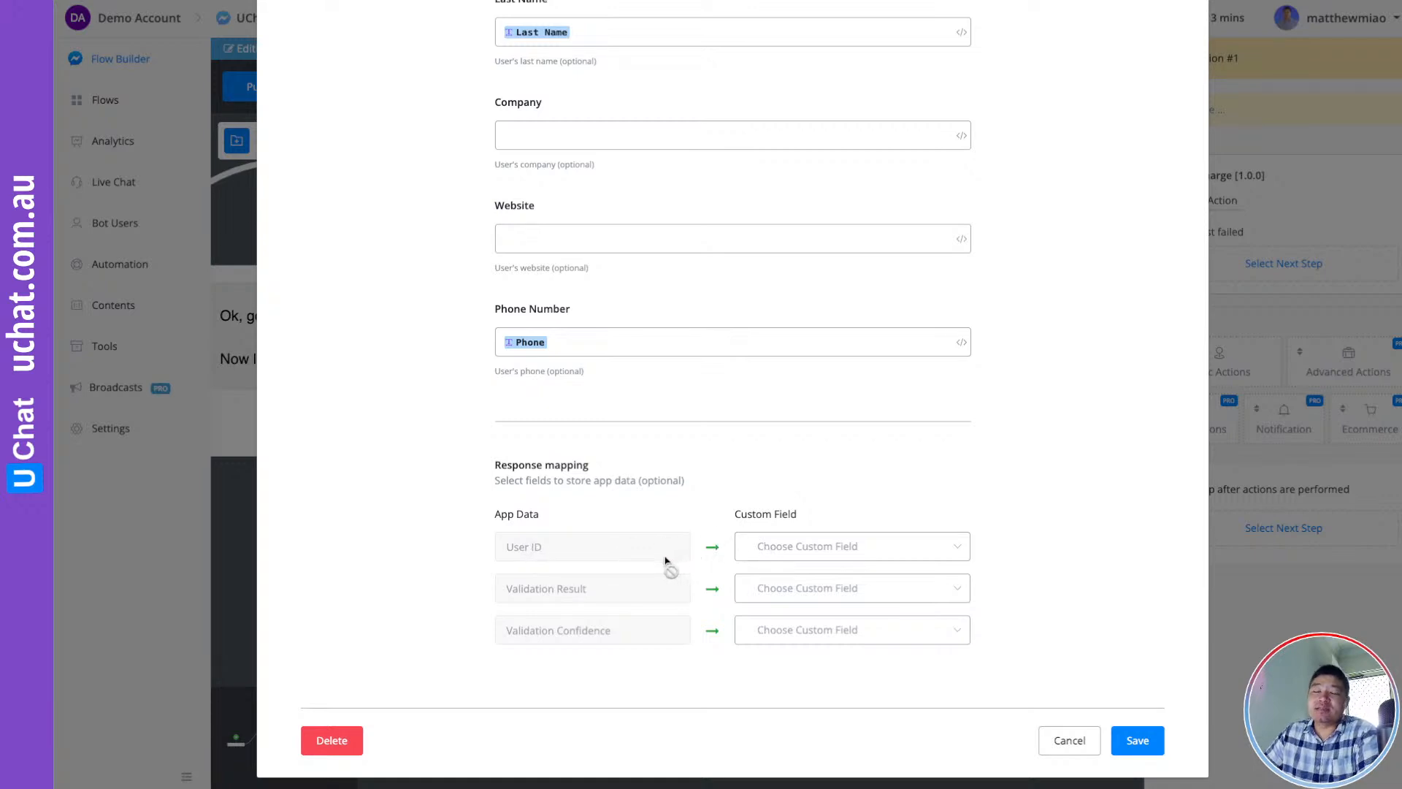
Store the returned User ID in the user_id custom field
scroll(657, 561, "down", 1)
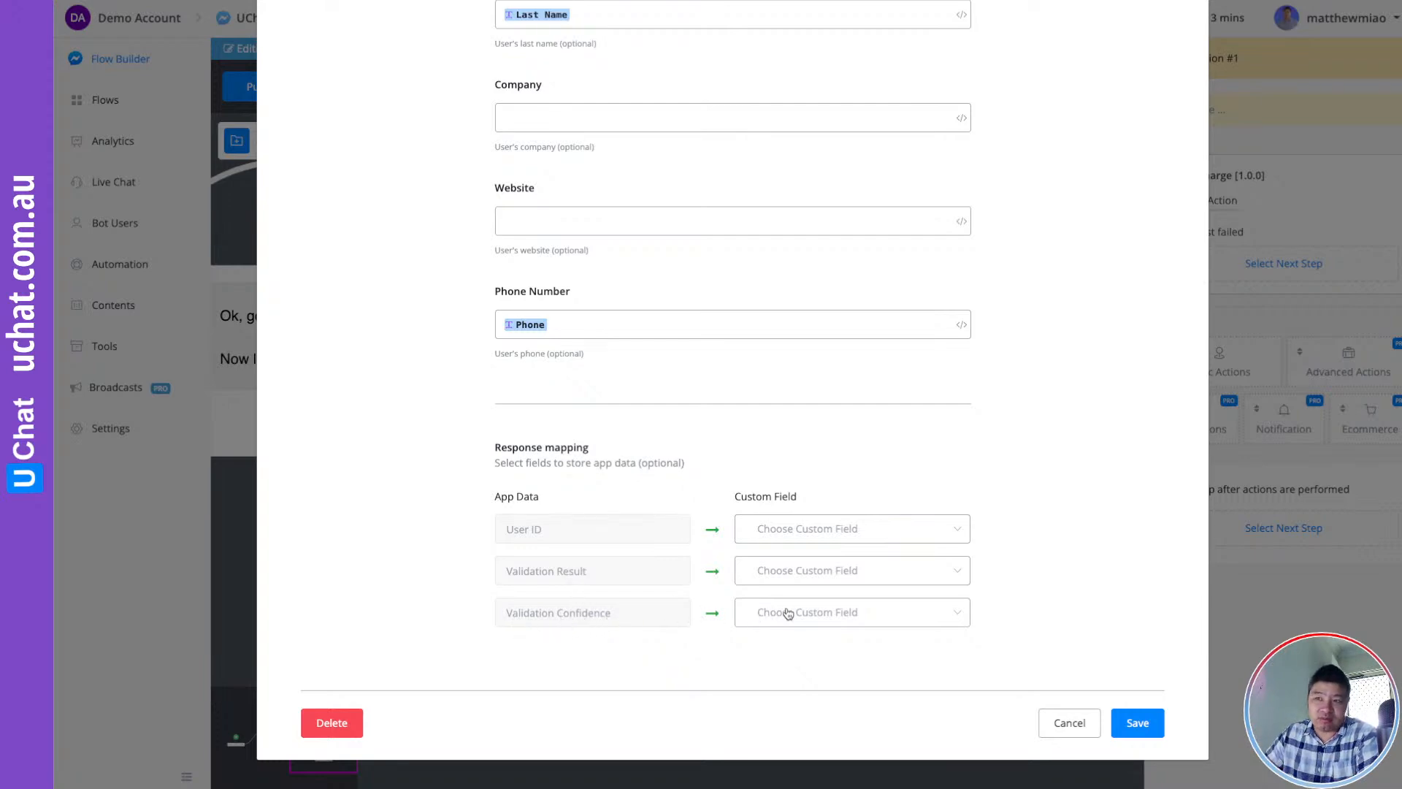
left_click(802, 535)
type("user")
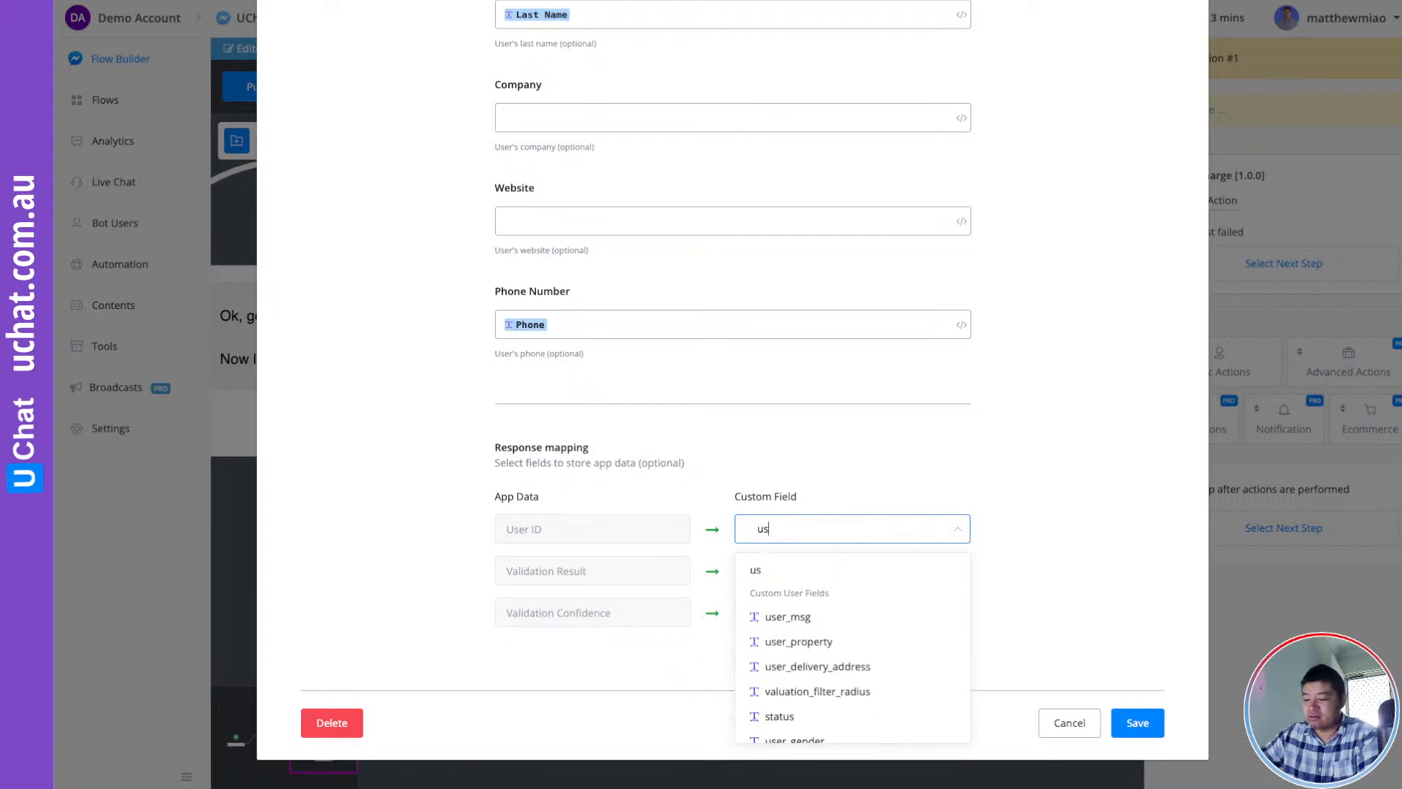
scroll(818, 665, "down", 1)
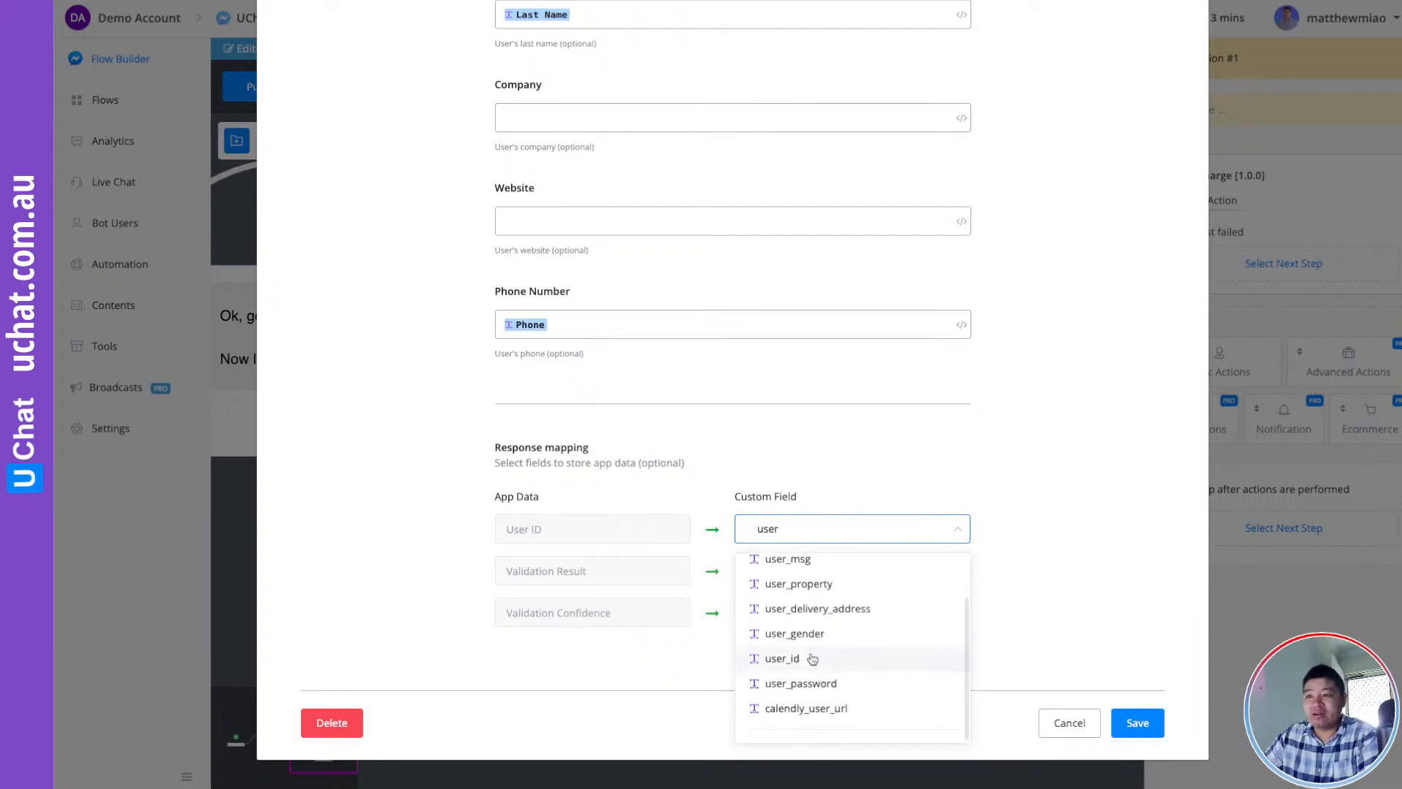
left_click(818, 664)
Store Validation Result in validate_result and Validation Confidence in validate_confidence
left_click(786, 583)
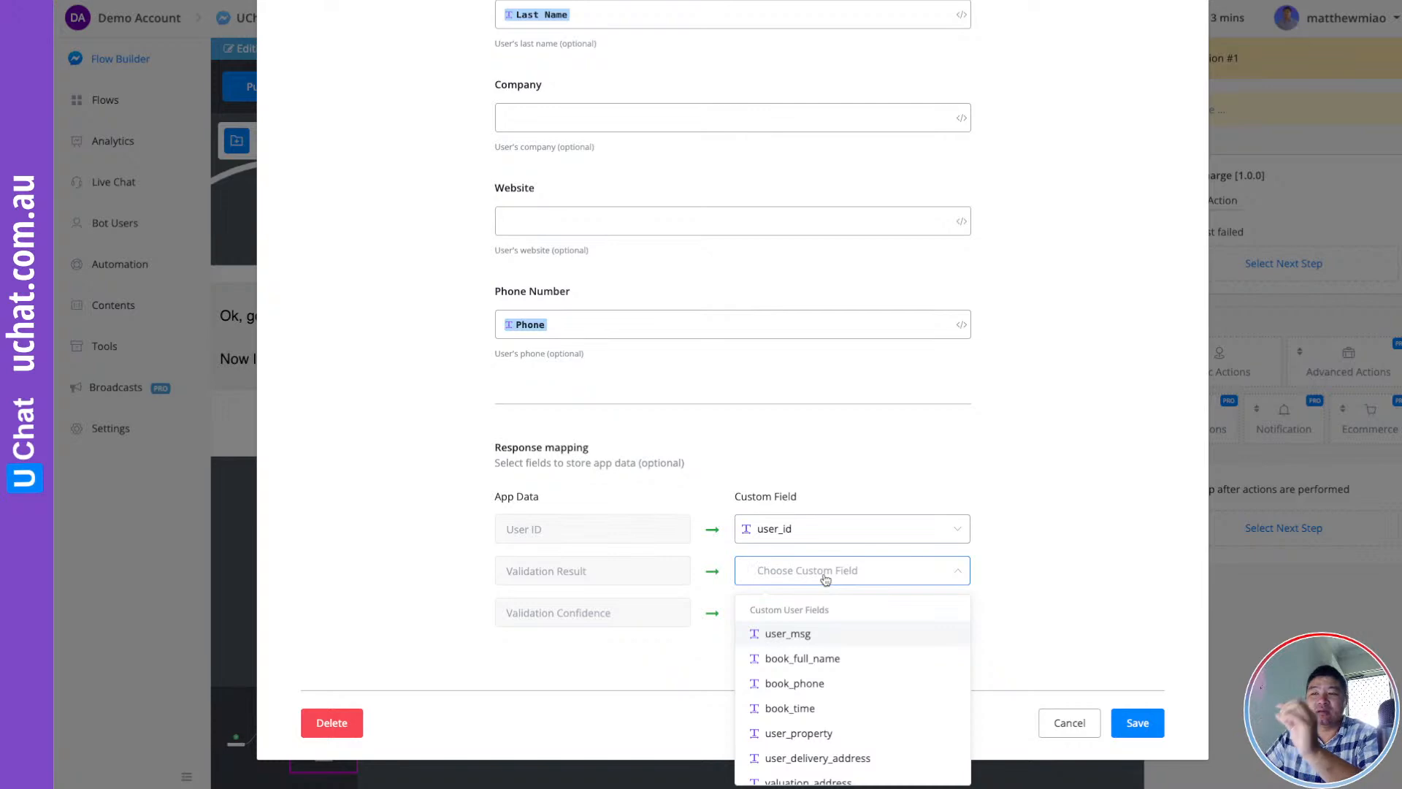
type("vali")
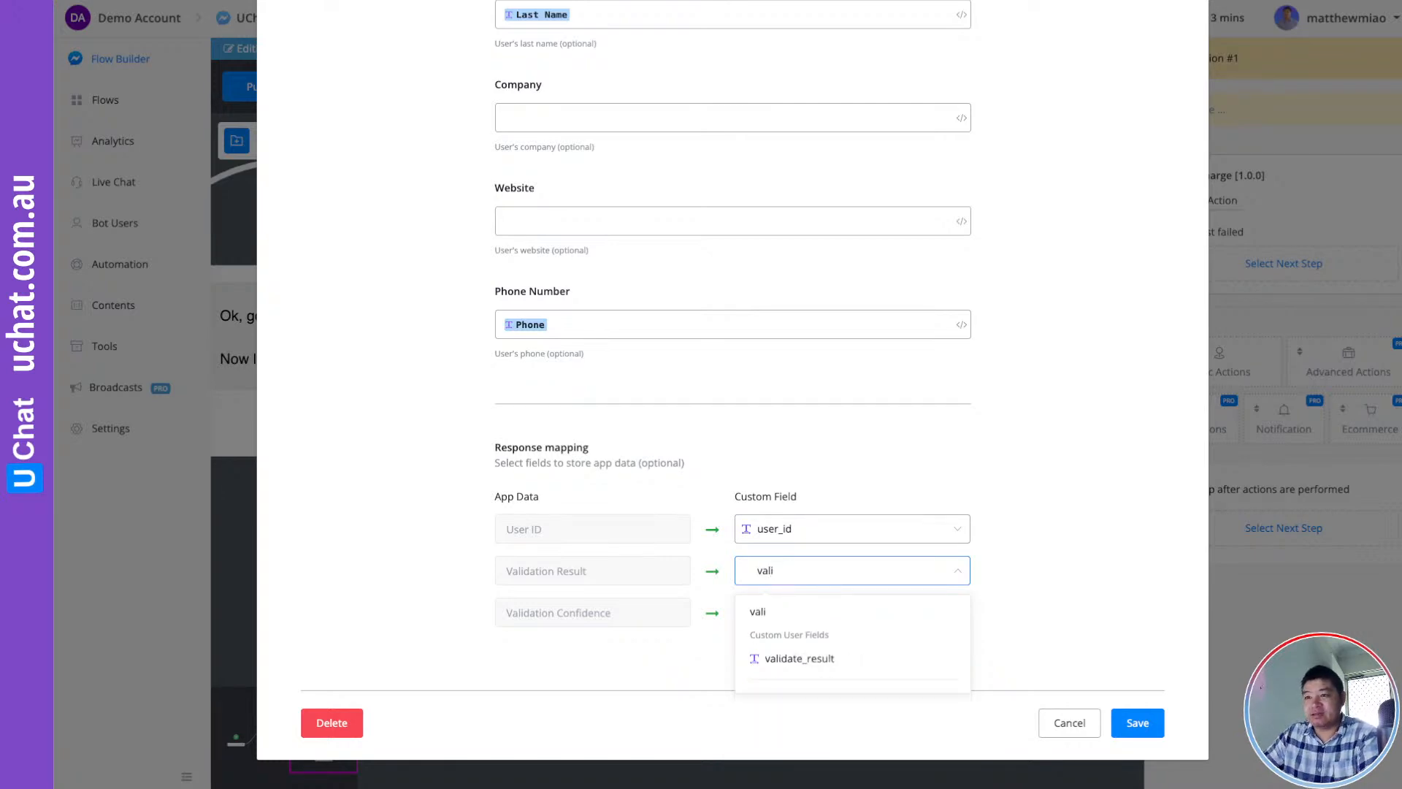
left_click(825, 656)
left_click(807, 617)
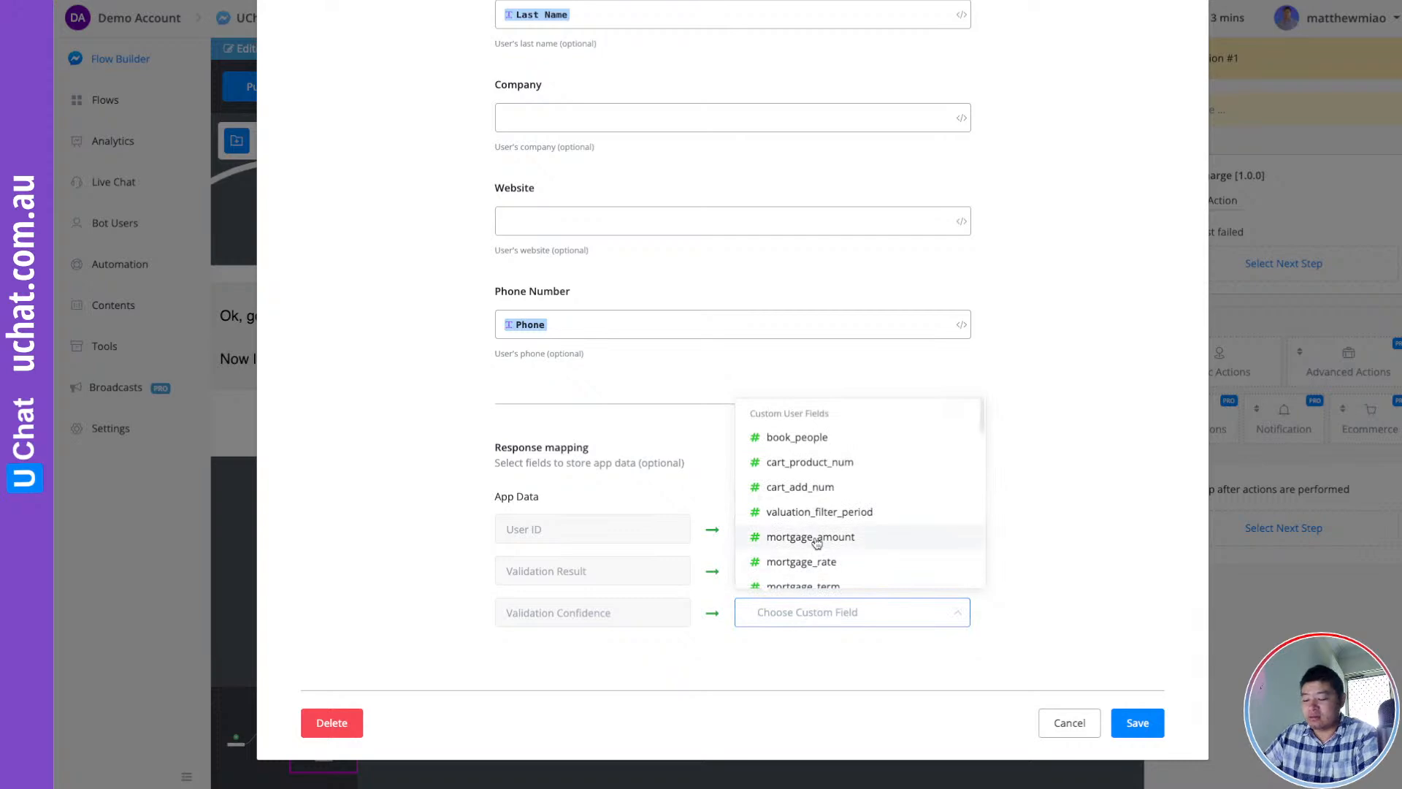
type("vali")
left_click(852, 698)
scroll(1045, 529, "up", 3)
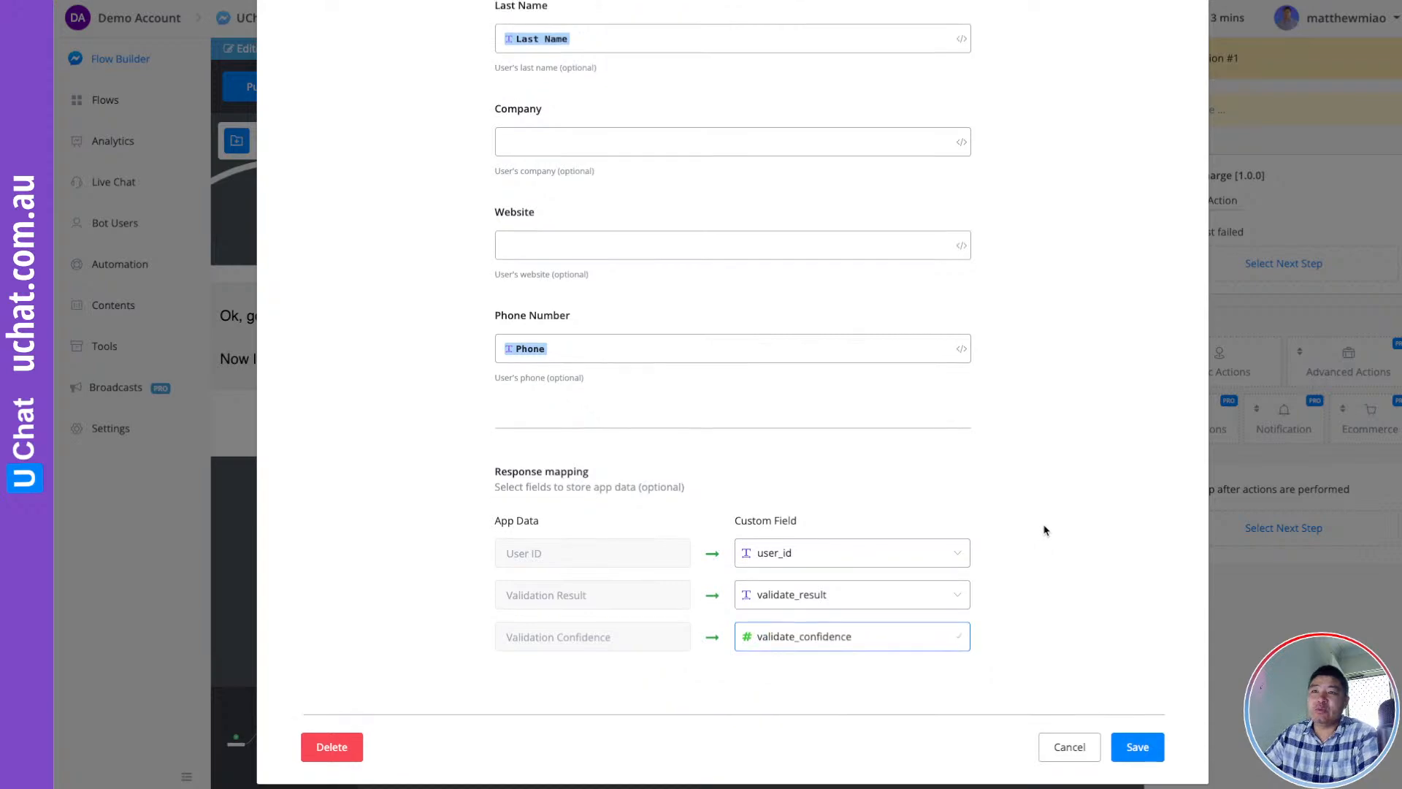
scroll(595, 156, "up", 1)
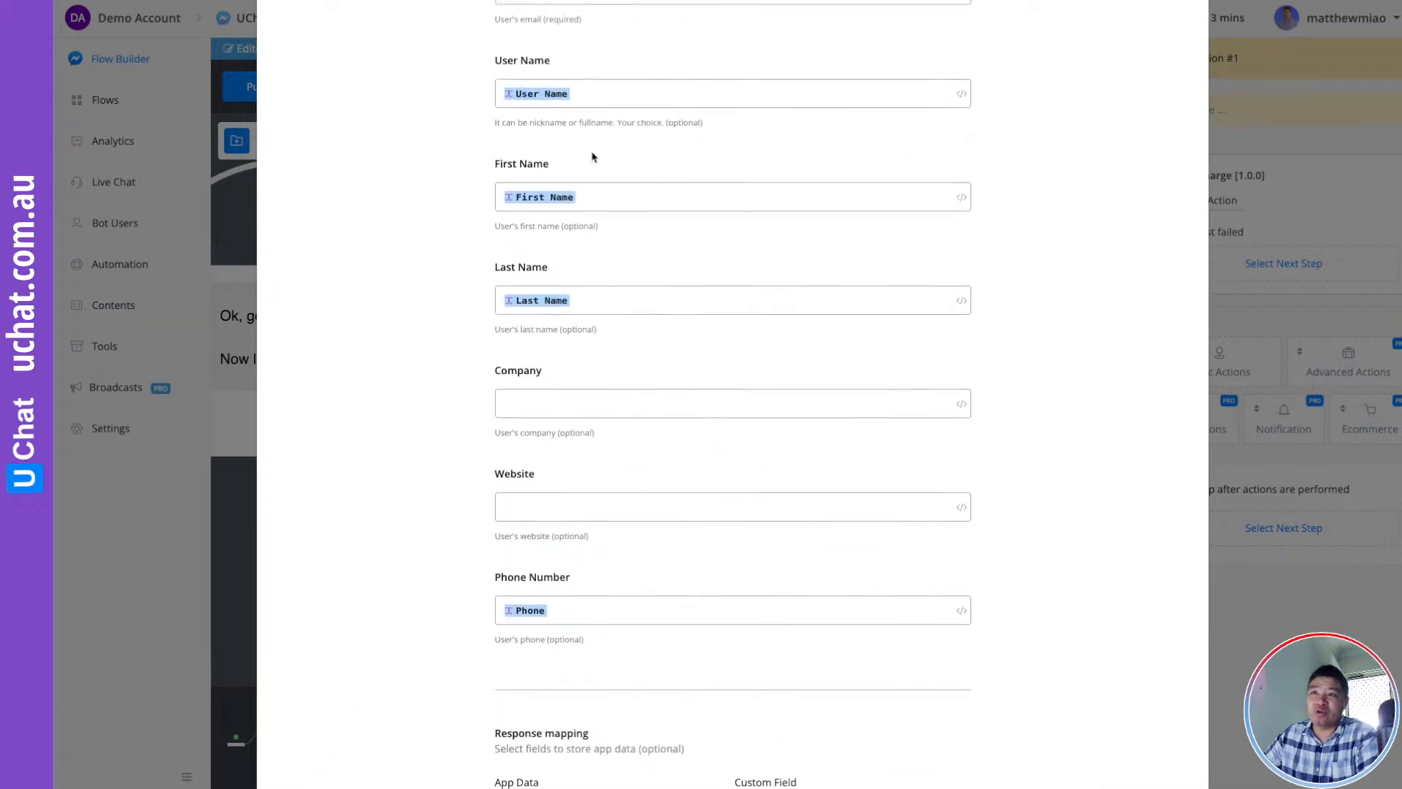
scroll(673, 321, "up", 1)
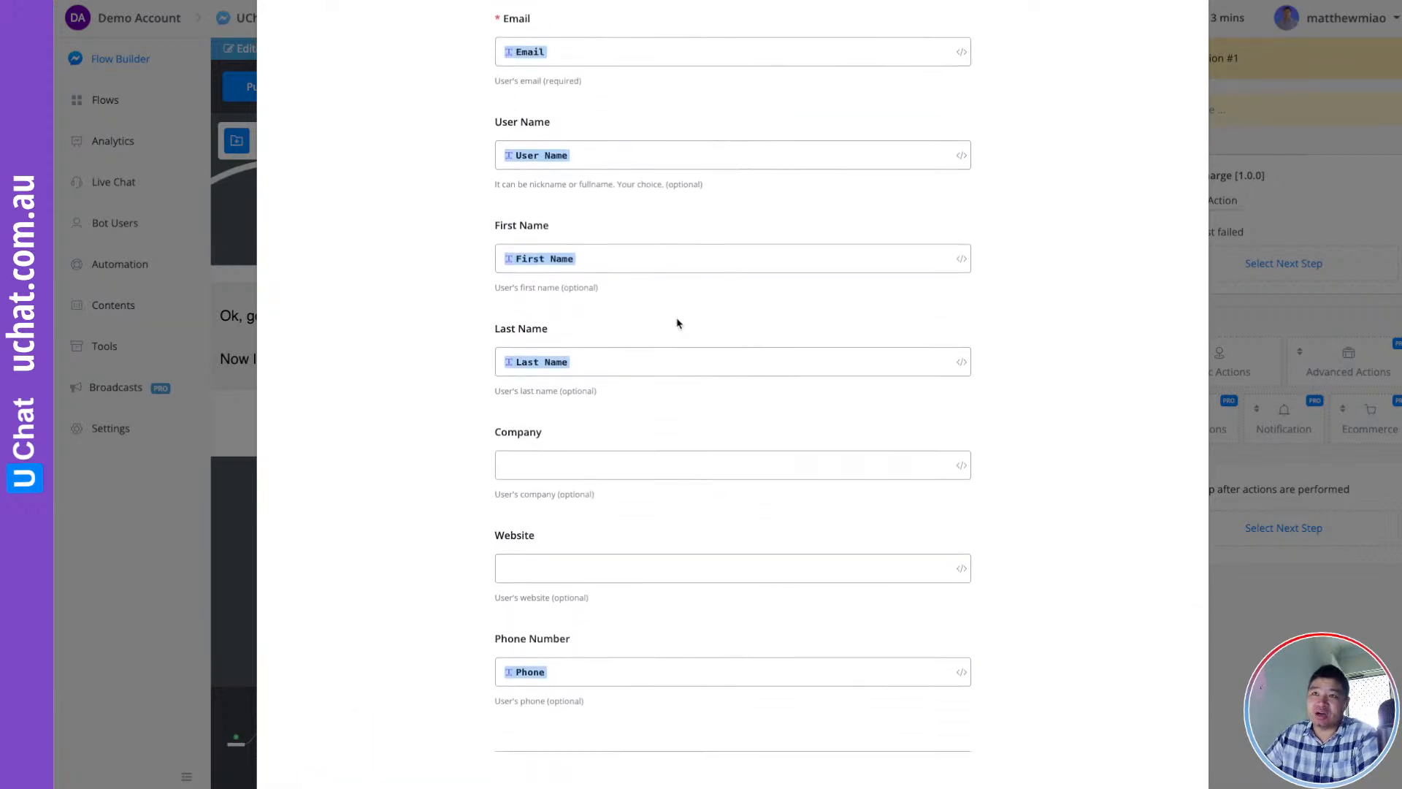
scroll(676, 317, "down", 4)
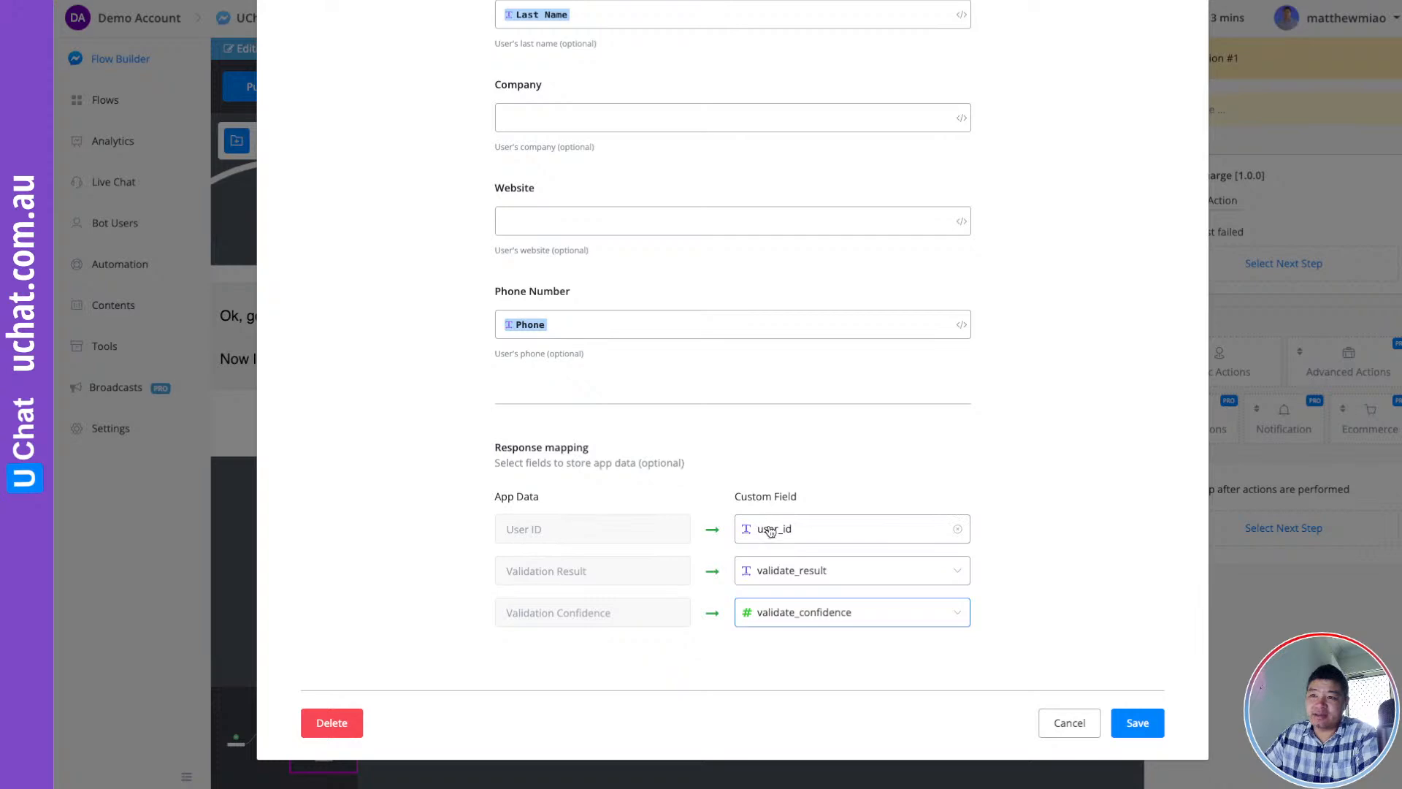
Save the Encharge Create People action and publish the flow
left_click(1138, 723)
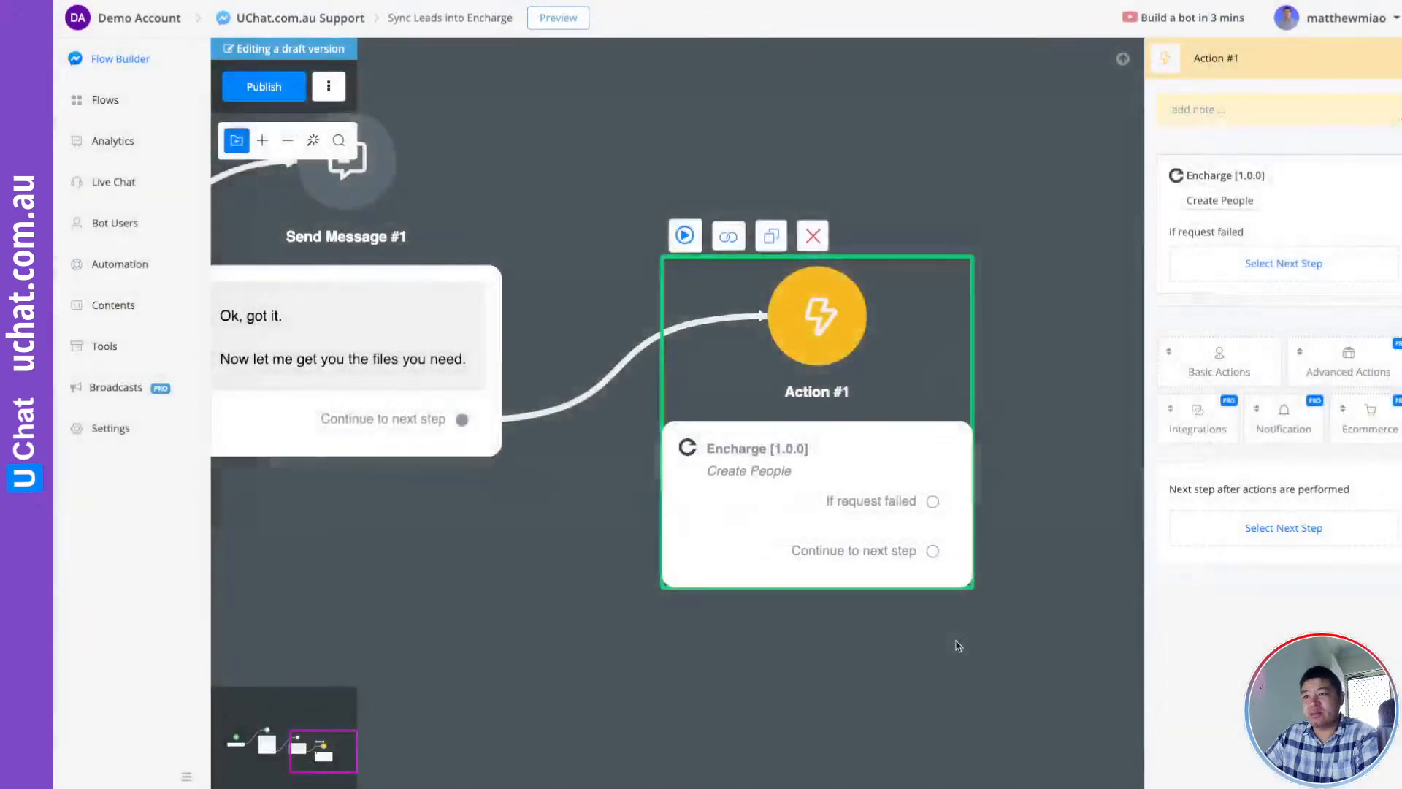
left_click(1061, 583)
left_click(260, 86)
Start a new step from Action #1's 'If request failed' output
left_click_drag(1130, 511, 1039, 448)
scroll(1000, 457, "down", 1)
scroll(1007, 461, "up", 1)
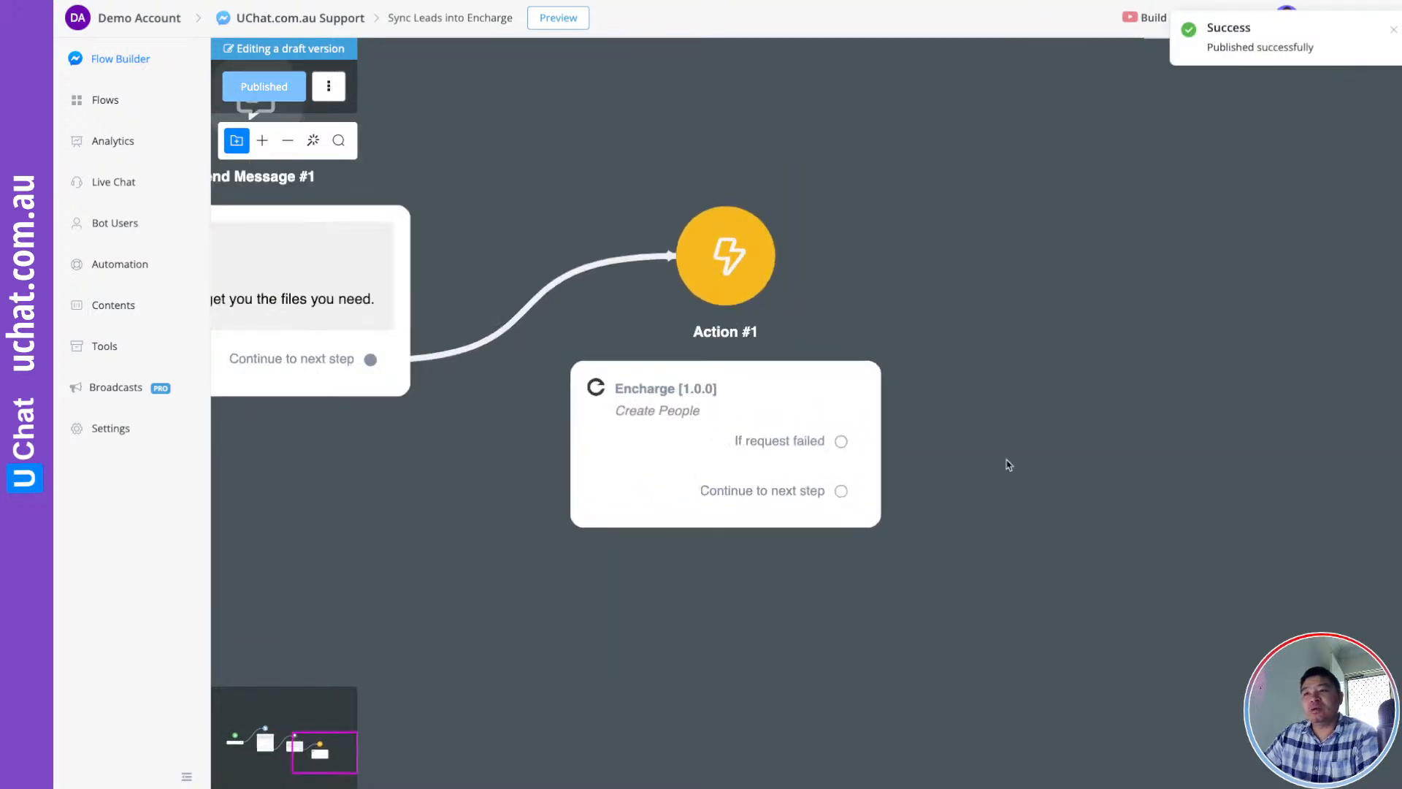
left_click_drag(1017, 448, 899, 491)
left_click(647, 468)
left_click_drag(723, 496, 957, 280)
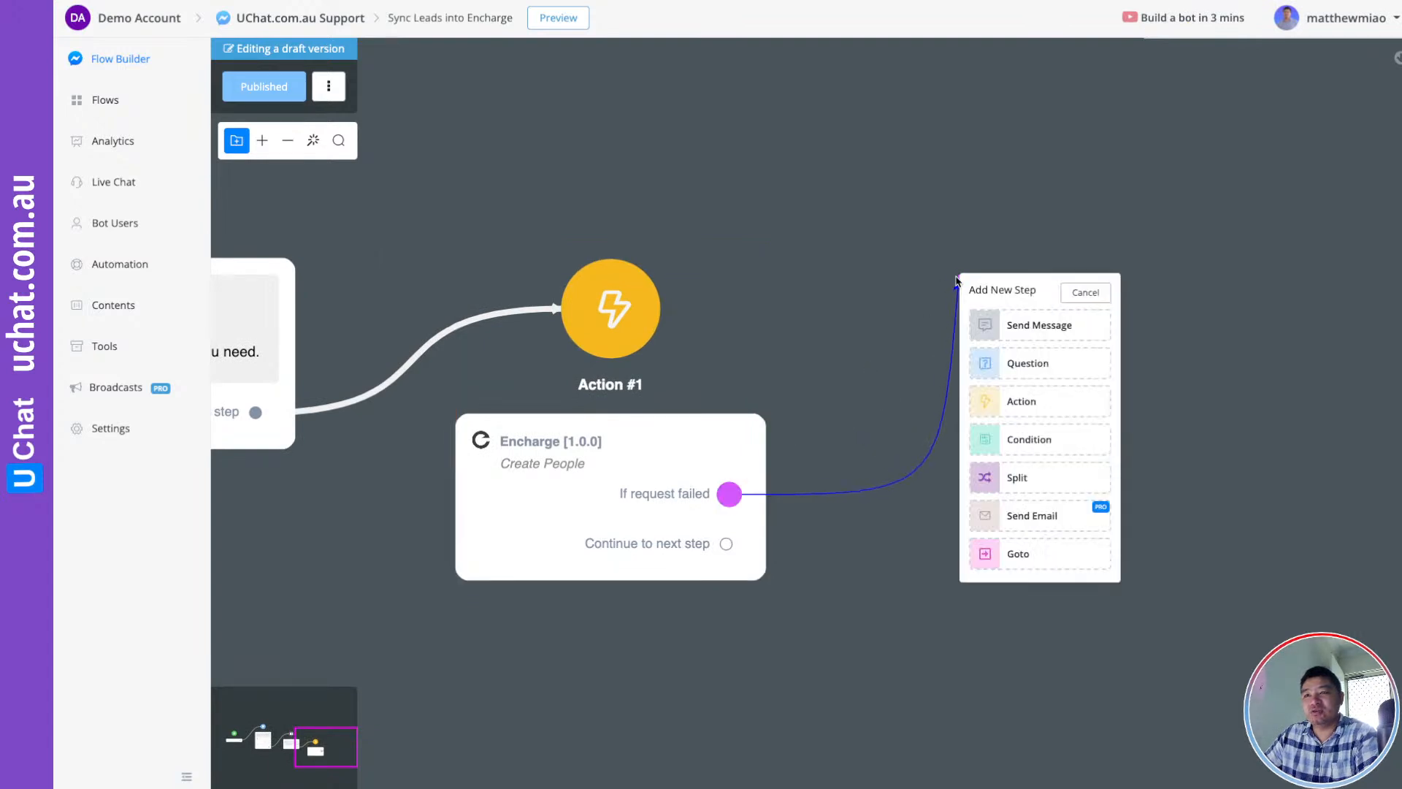
Add Action #2 as a Slack Notification via the webhook reading 'Encharge contact create fail'
left_click(1024, 404)
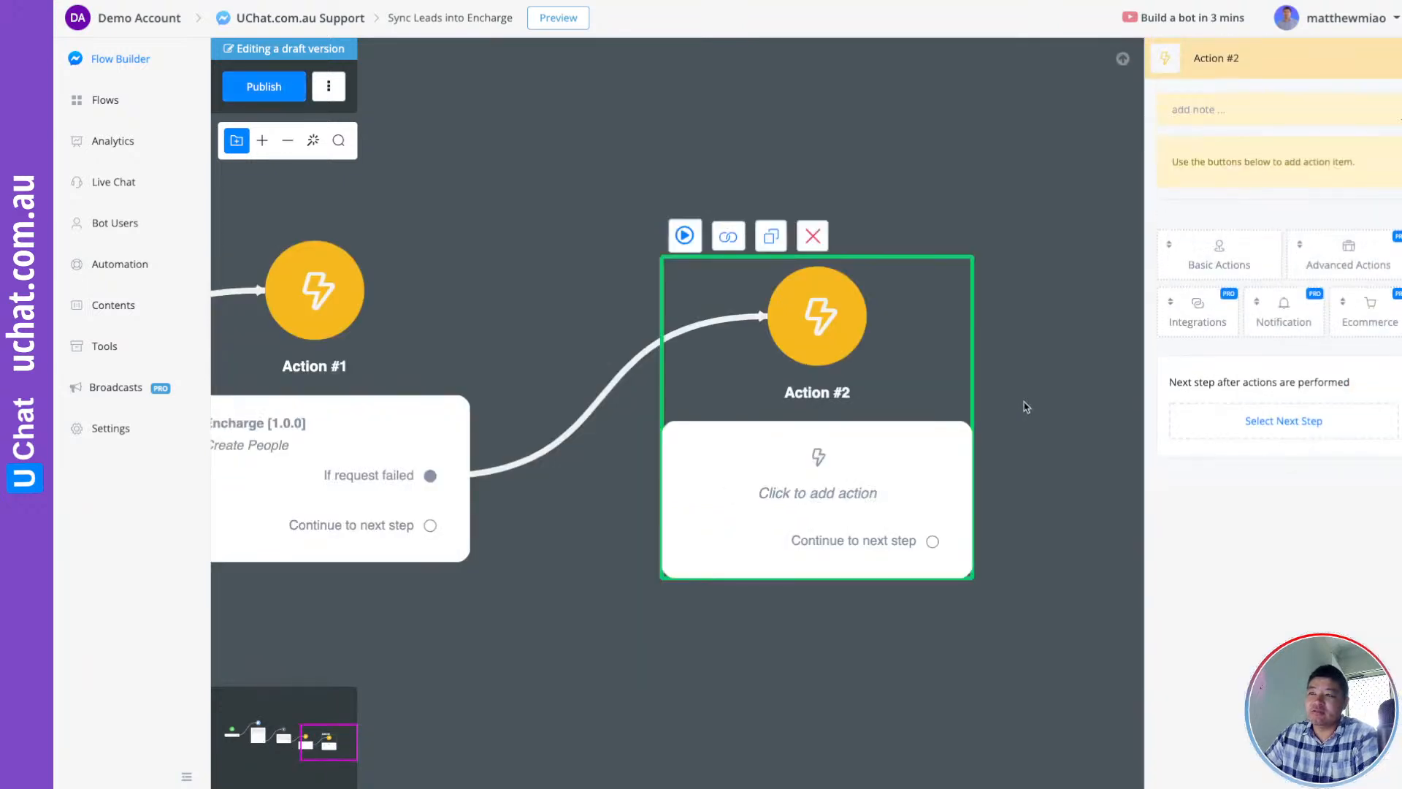
left_click(1283, 314)
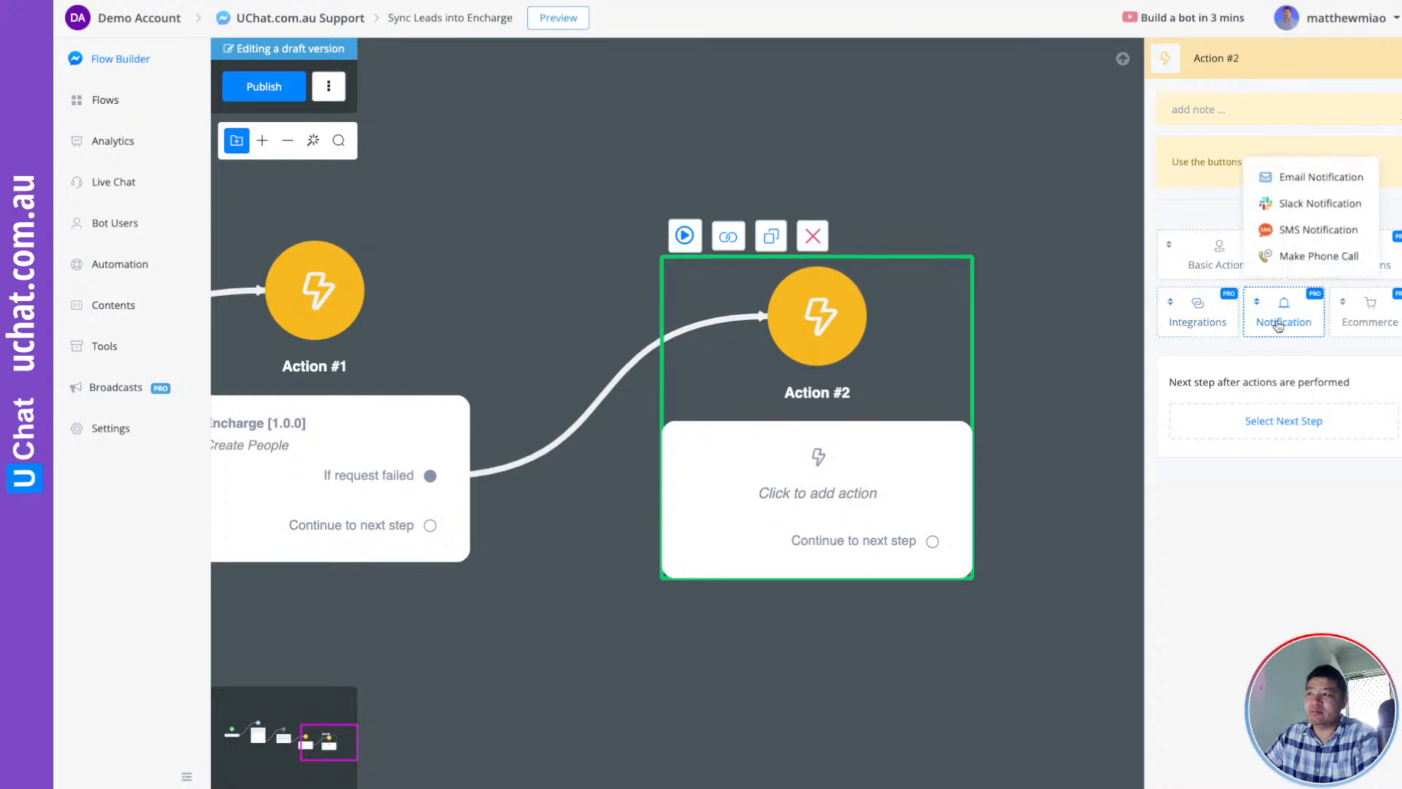
left_click(1285, 203)
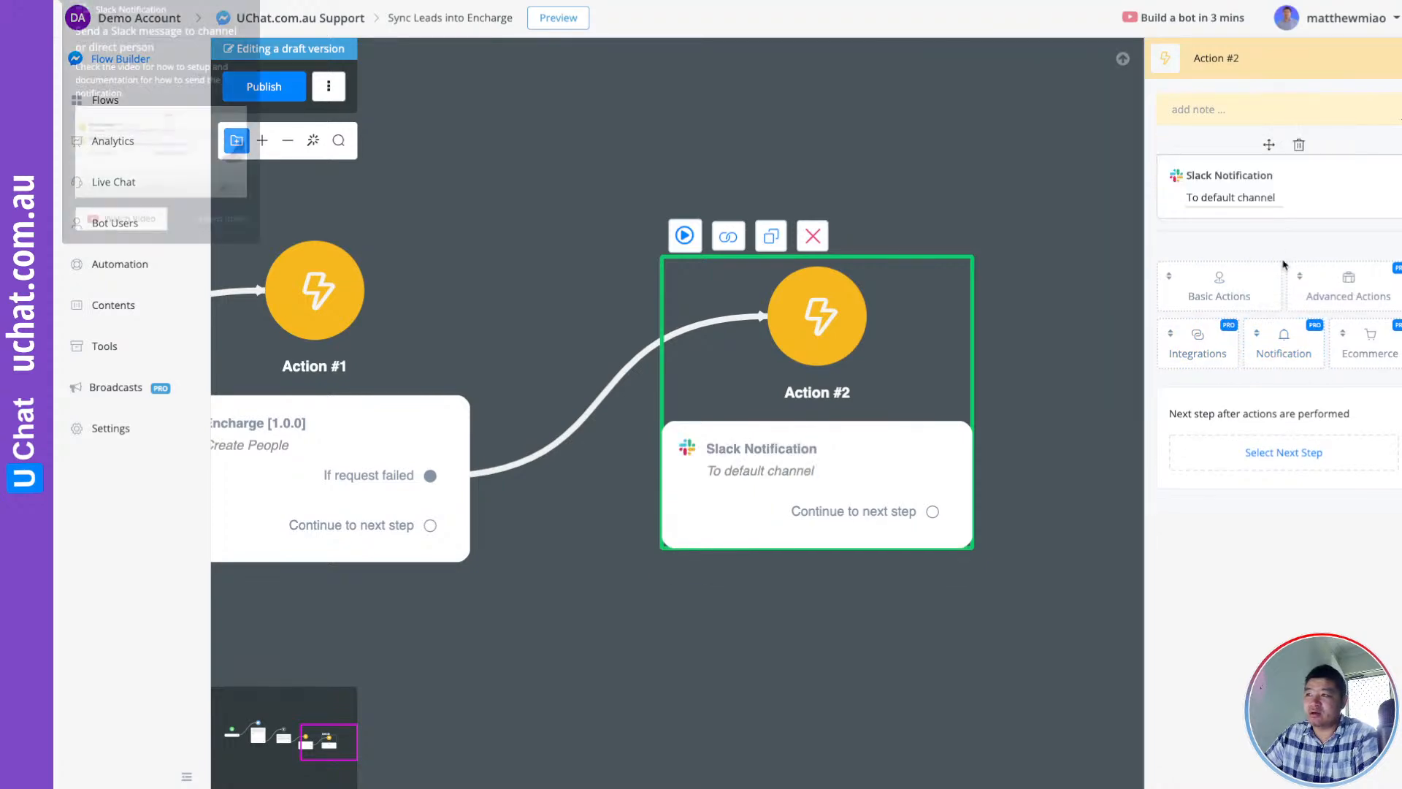
left_click(1217, 201)
left_click(855, 99)
left_click(760, 166)
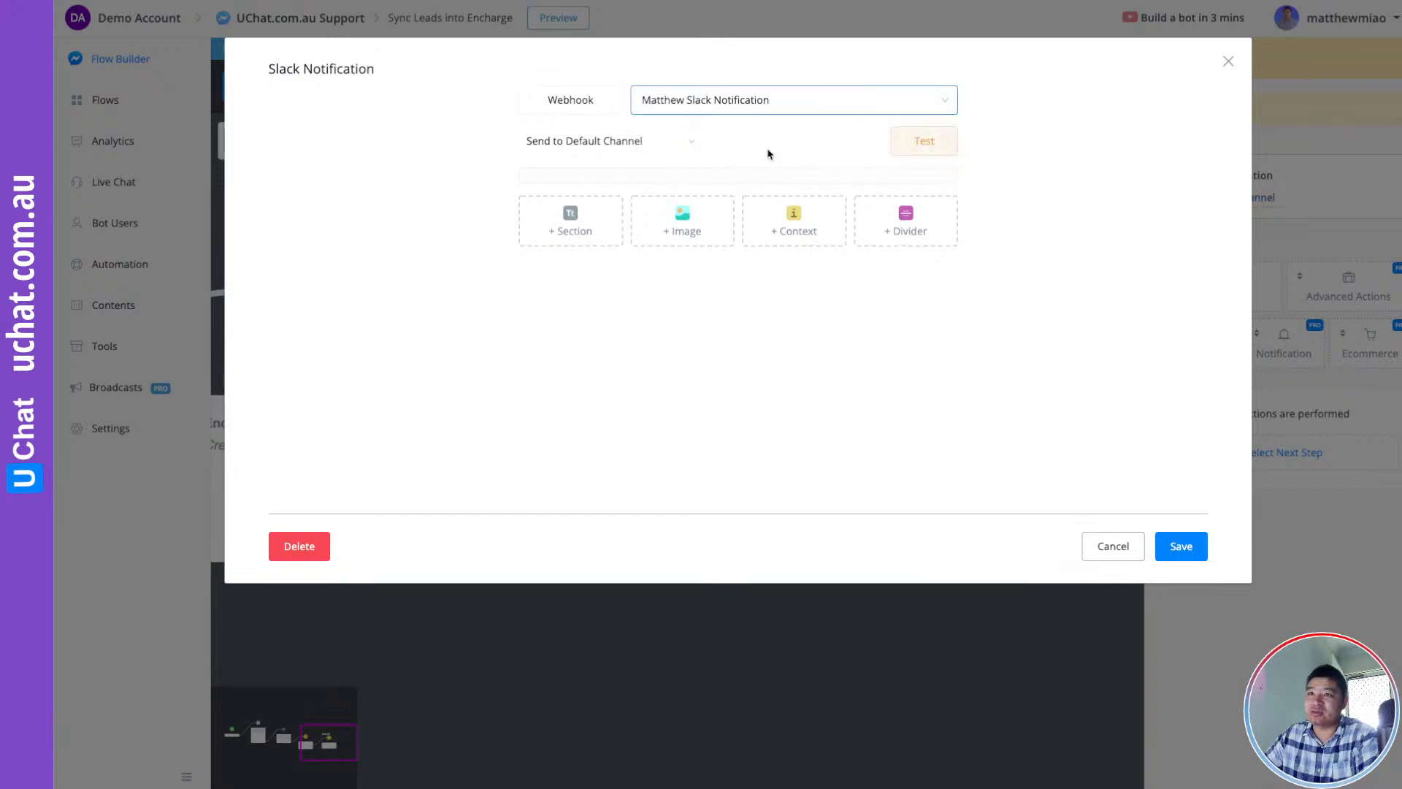
left_click(573, 232)
left_click(611, 219)
type("Encharge")
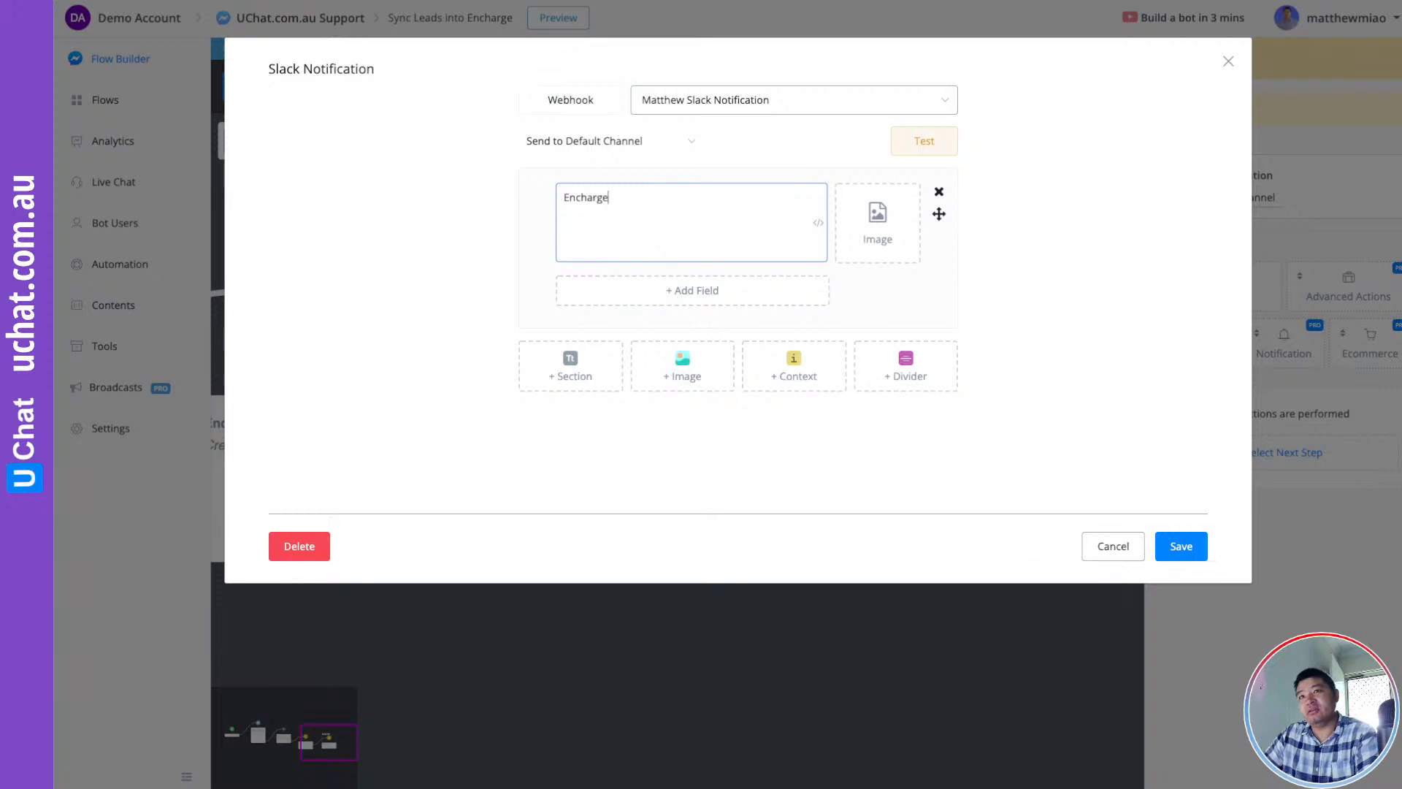
type(" contact create fails")
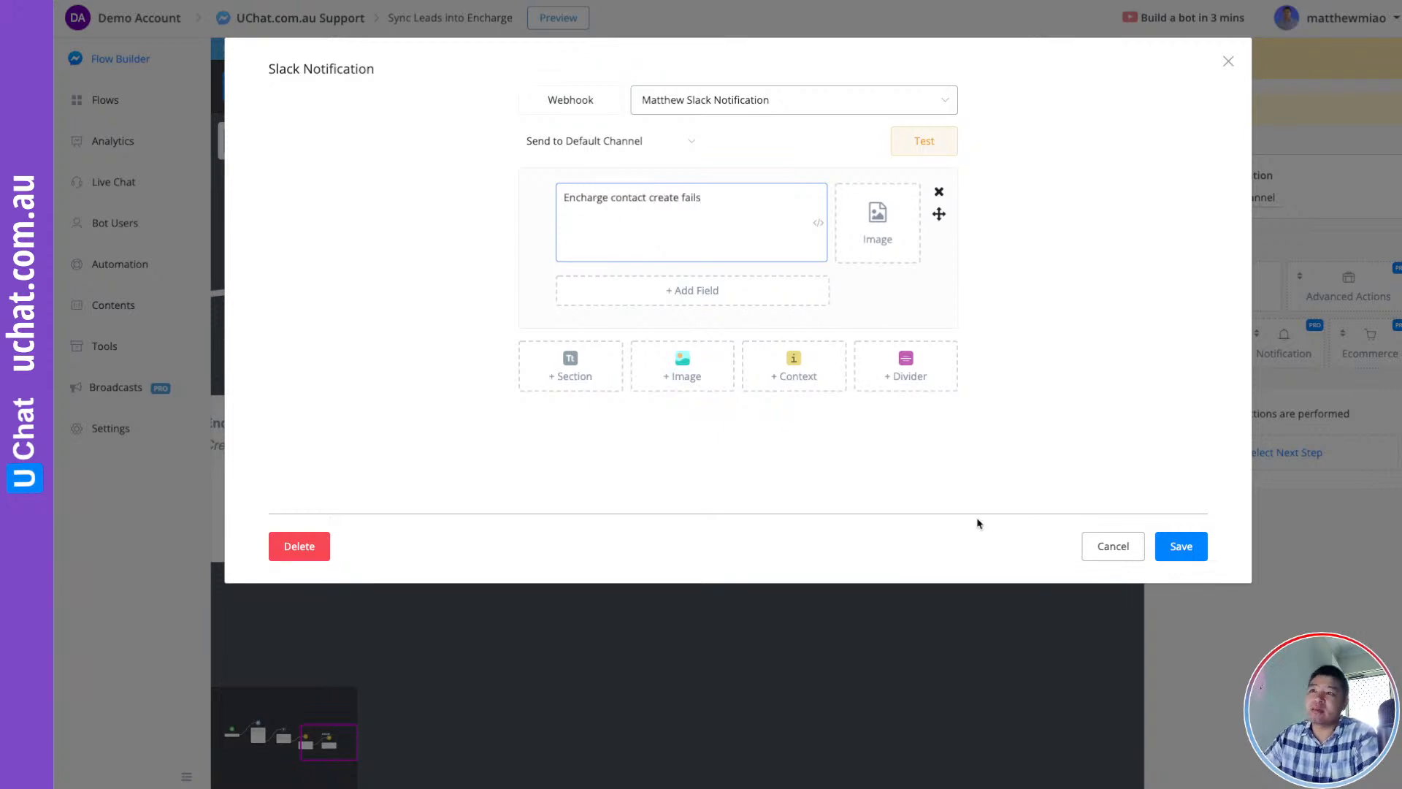
left_click(1181, 547)
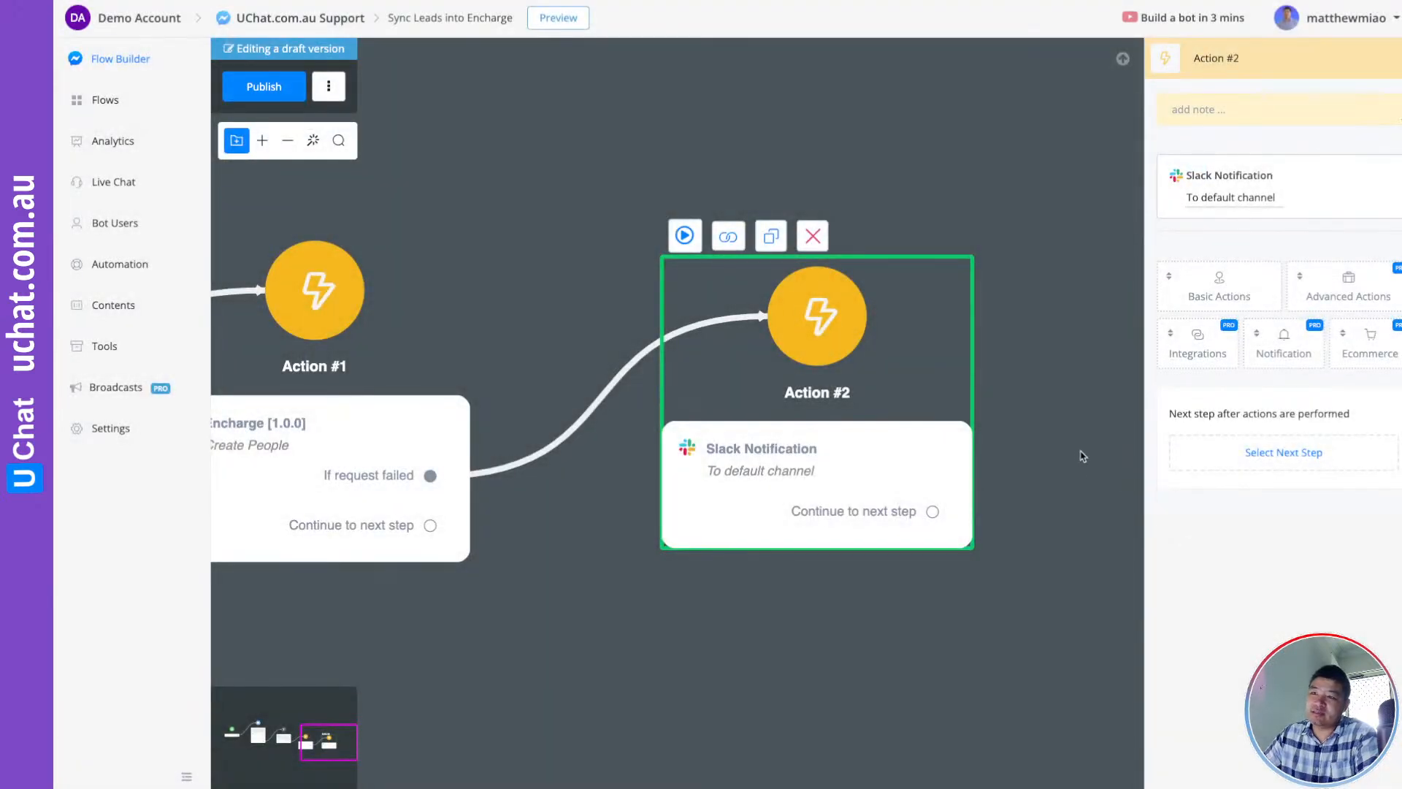
Move Action #2 higher, republish, and begin a new step from Action #1's continue output
left_click(1096, 434)
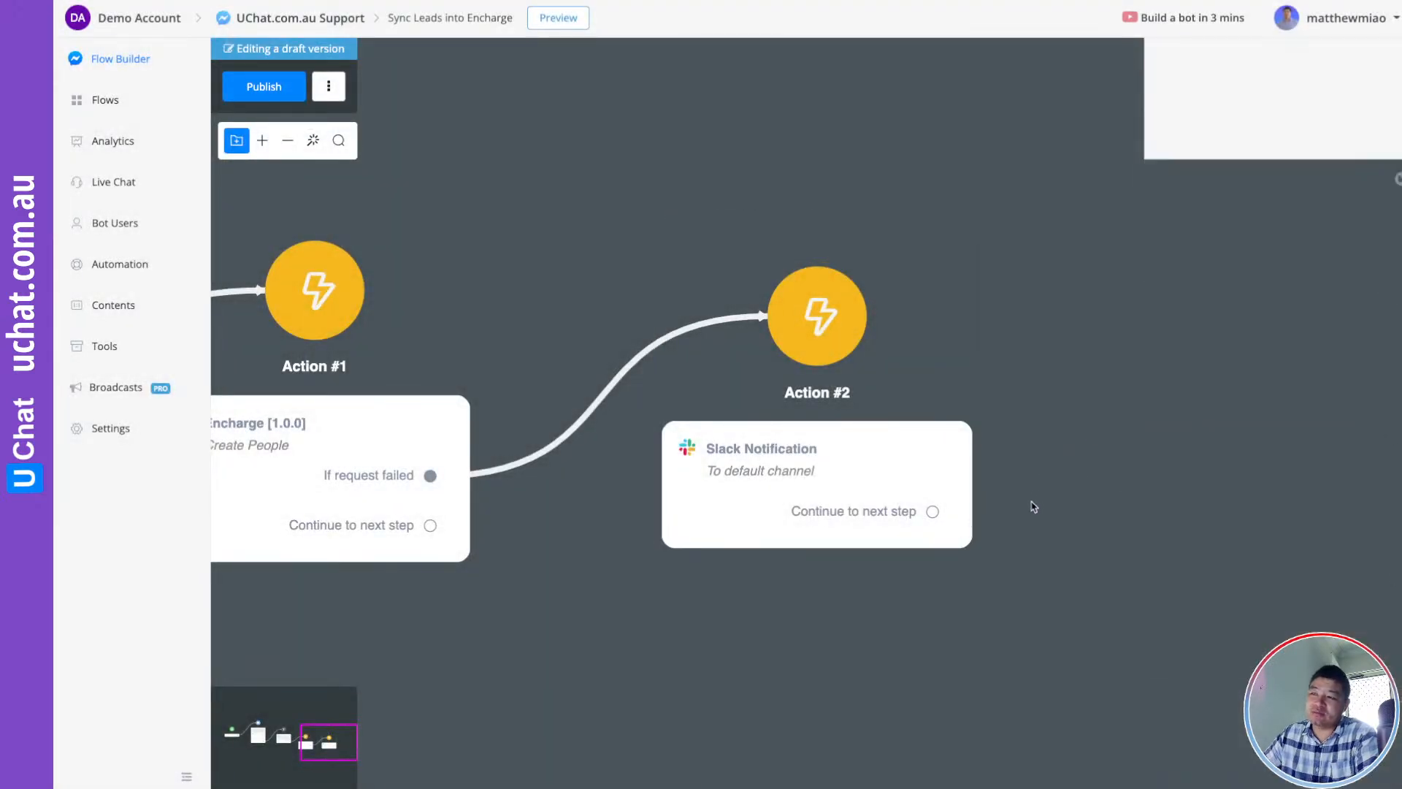
left_click_drag(1032, 504, 1236, 445)
left_click_drag(1152, 369, 1201, 233)
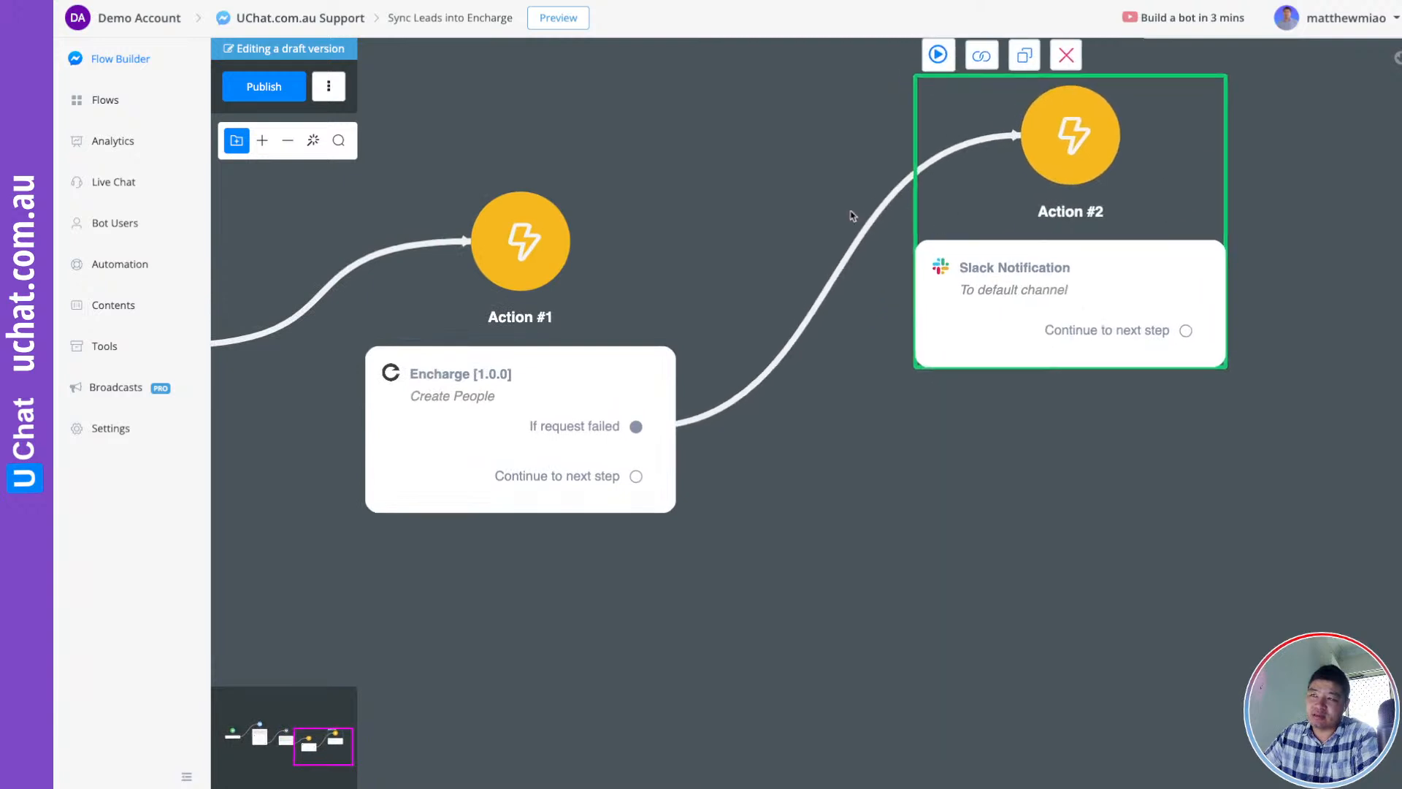
left_click(299, 95)
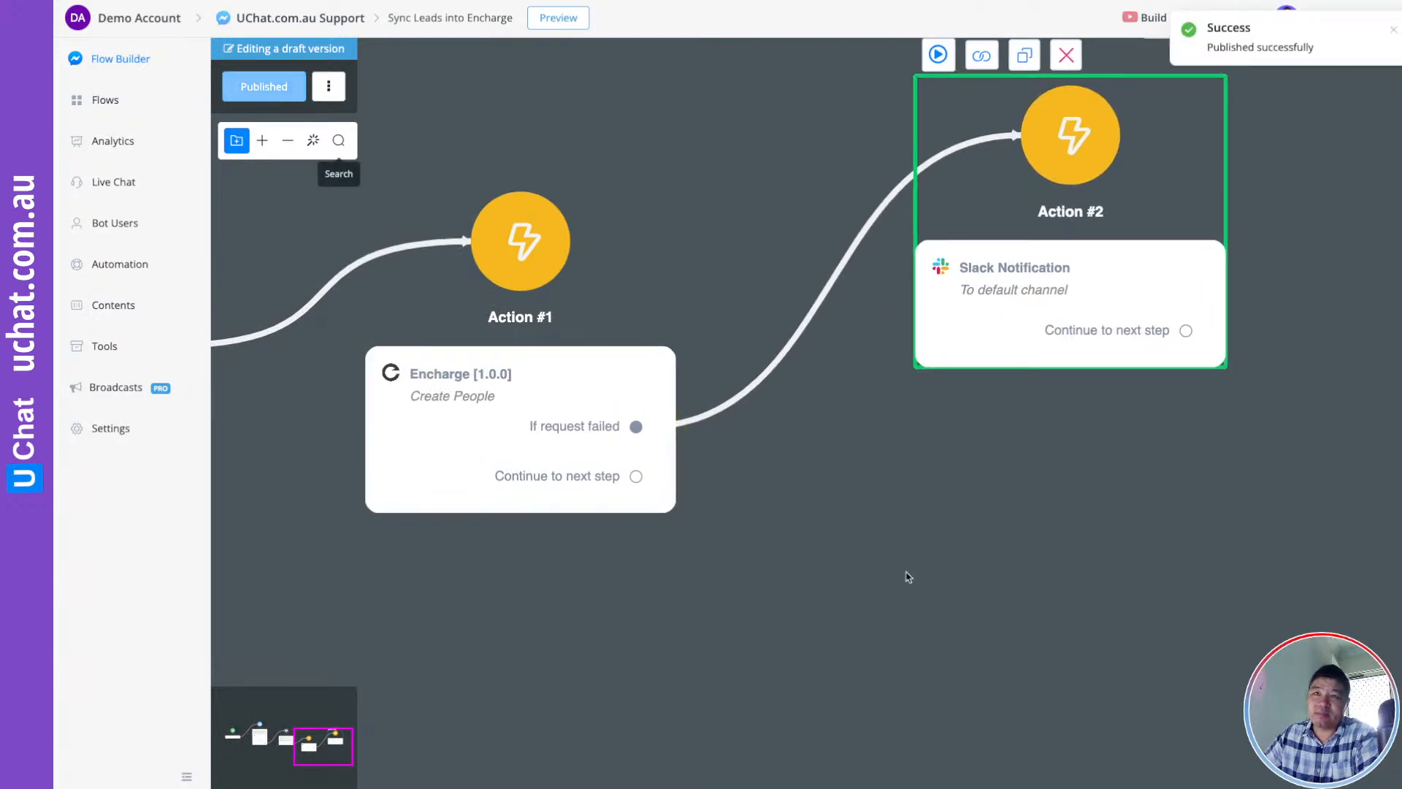
left_click_drag(857, 515, 844, 429)
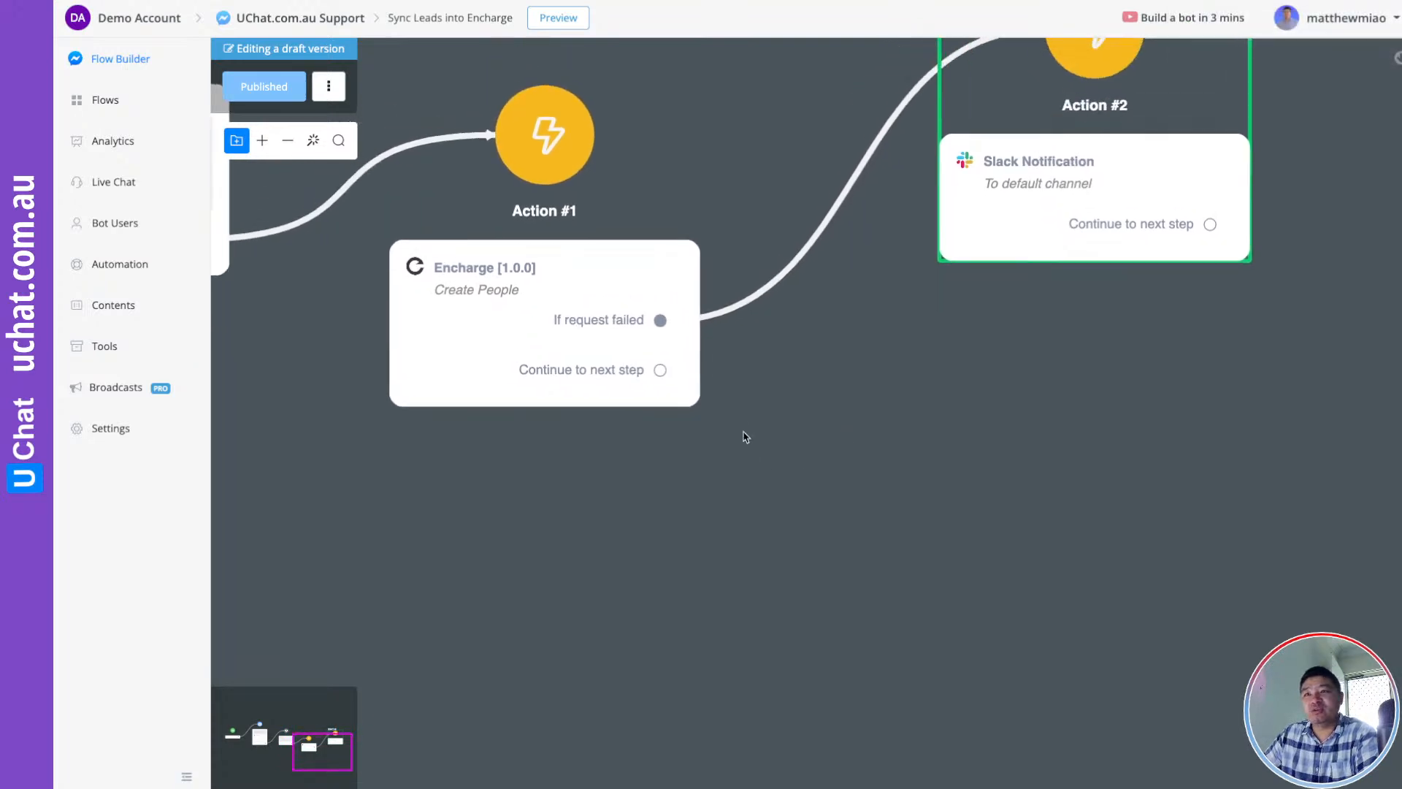
left_click_drag(660, 370, 792, 483)
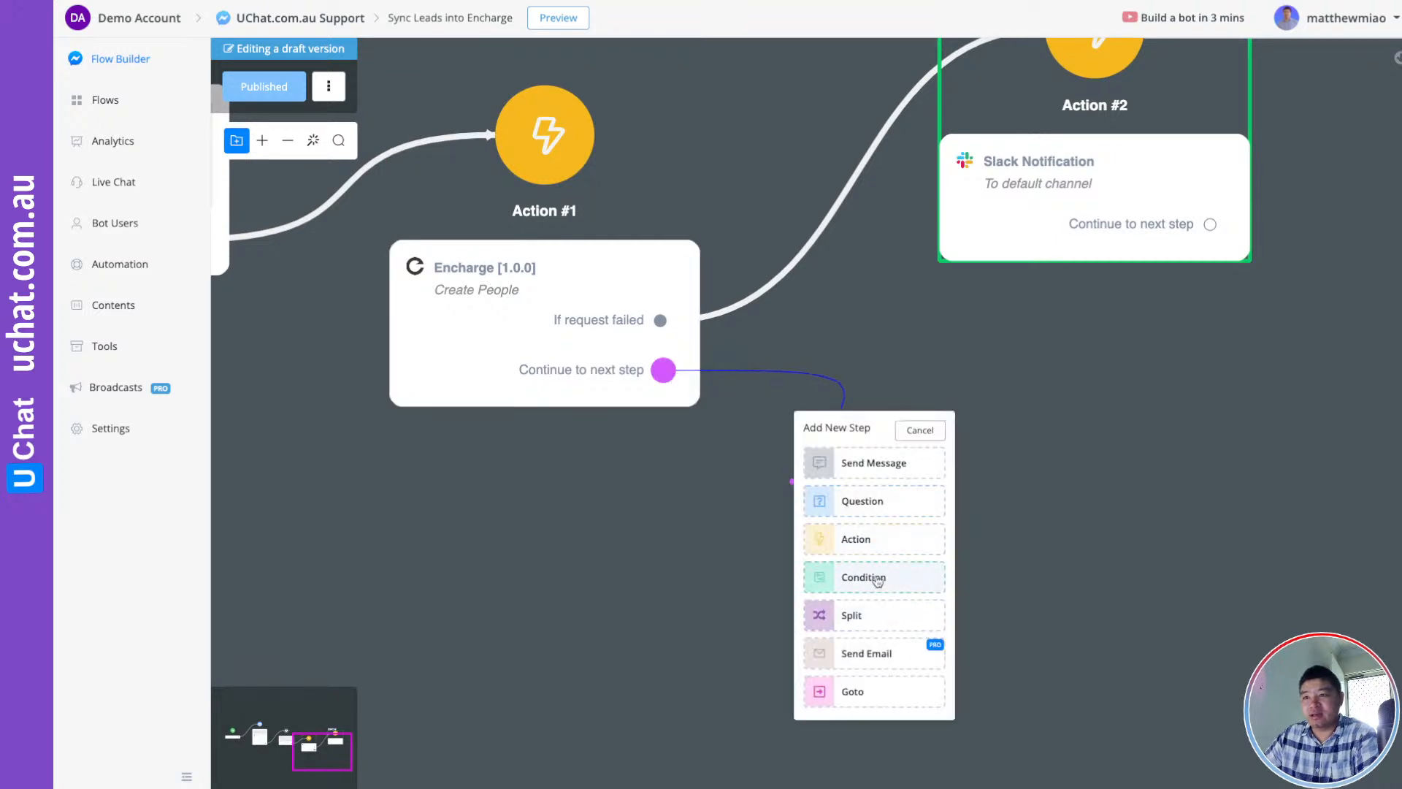
Add Condition #1 after Action #1, checking that the user_id field has any value
left_click(875, 577)
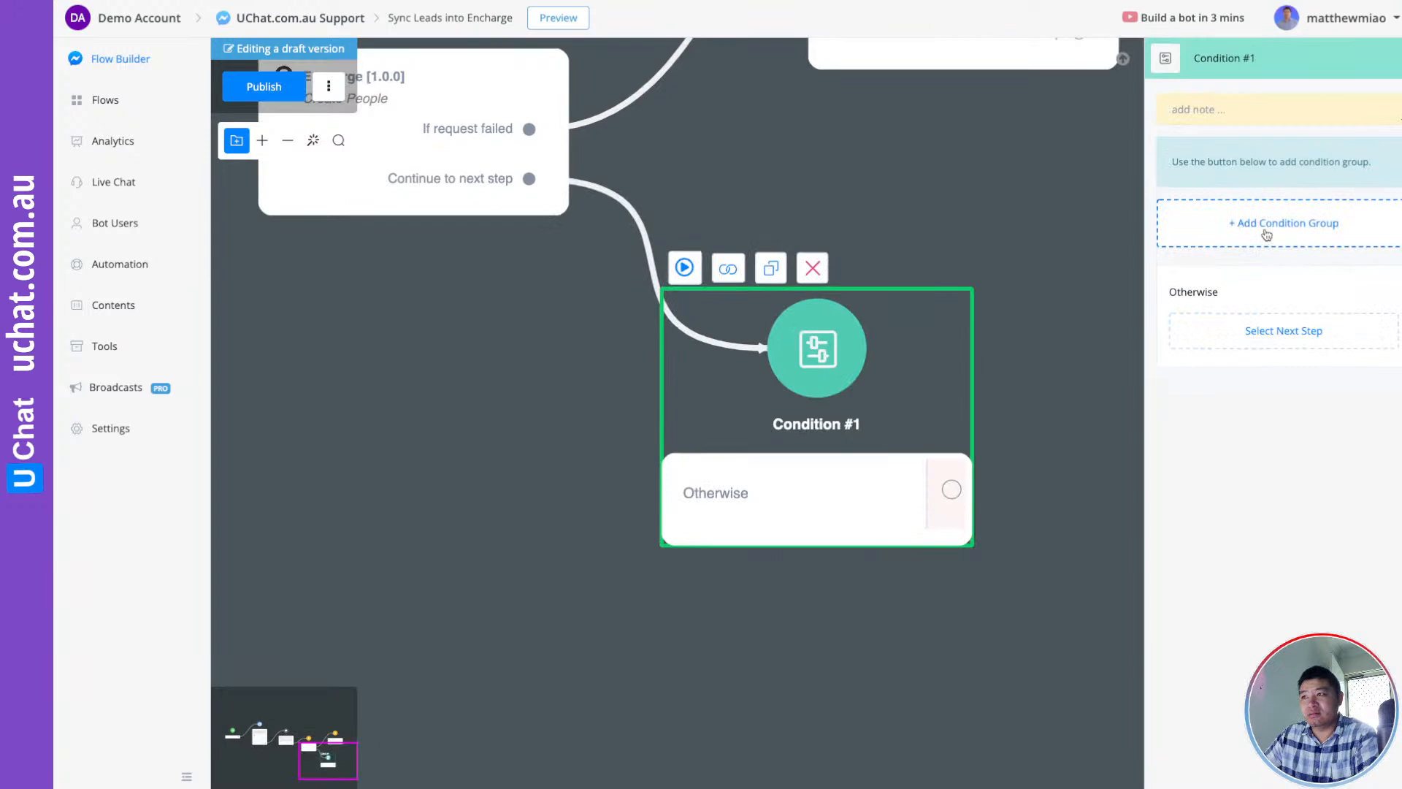
left_click(1263, 232)
left_click(1242, 250)
left_click(624, 122)
type("user")
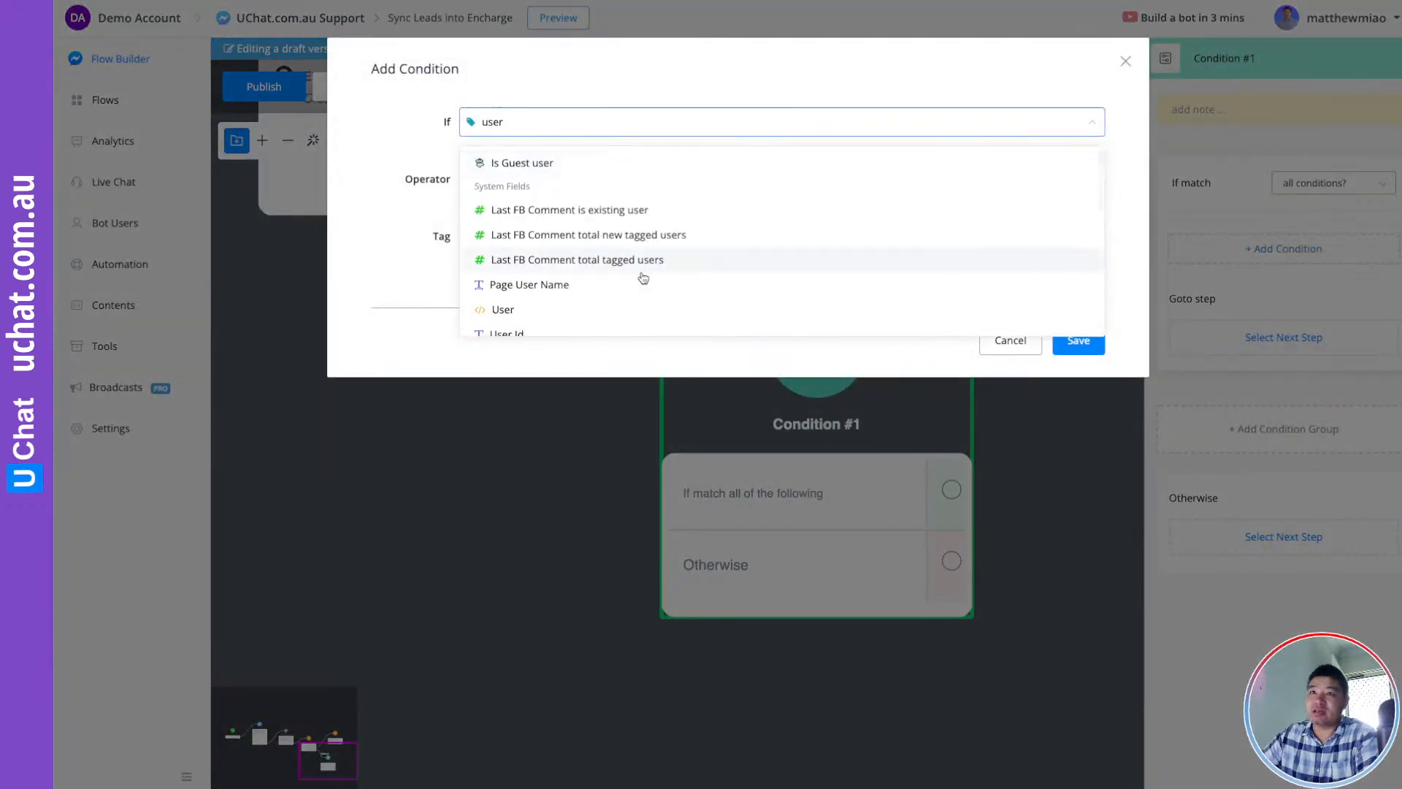
scroll(541, 296, "down", 1)
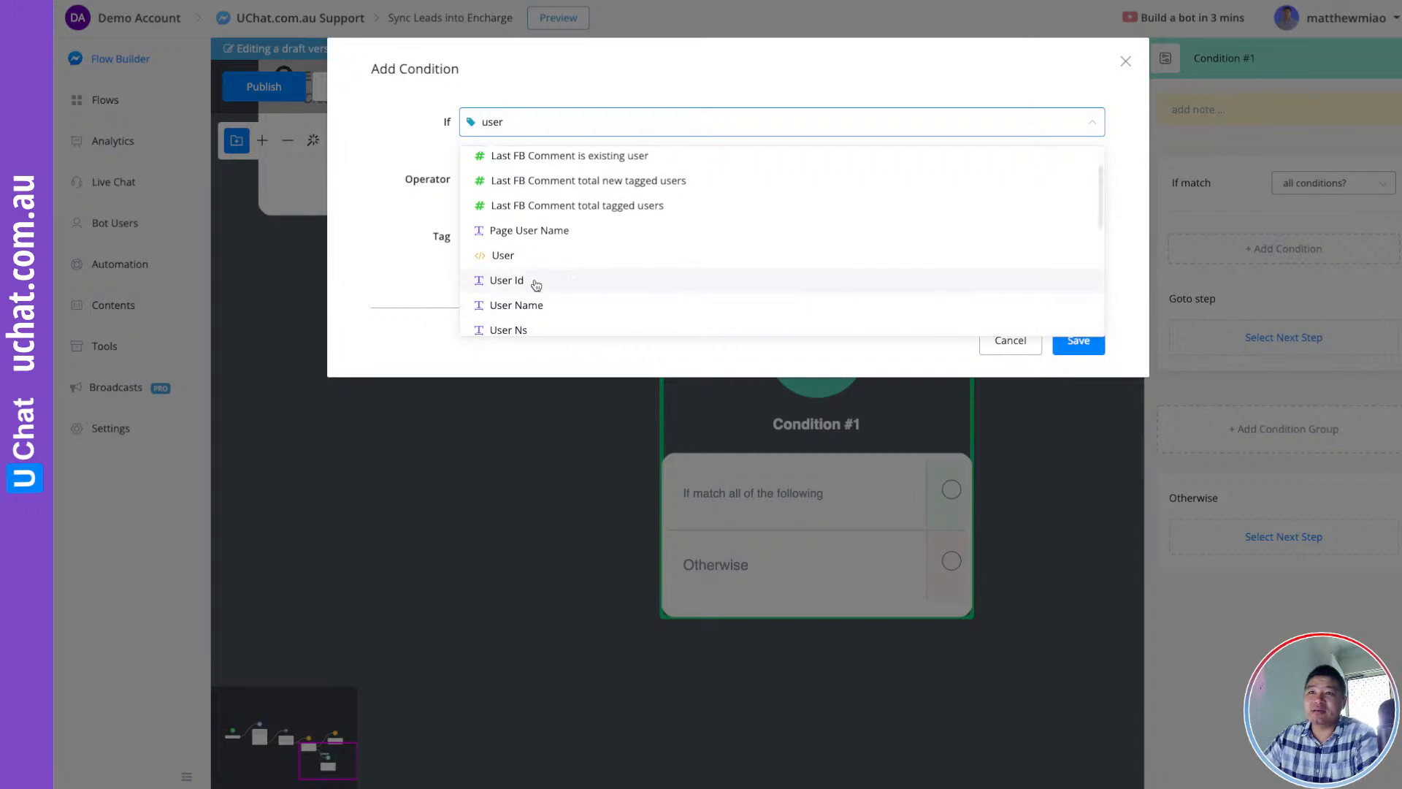
left_click(635, 285)
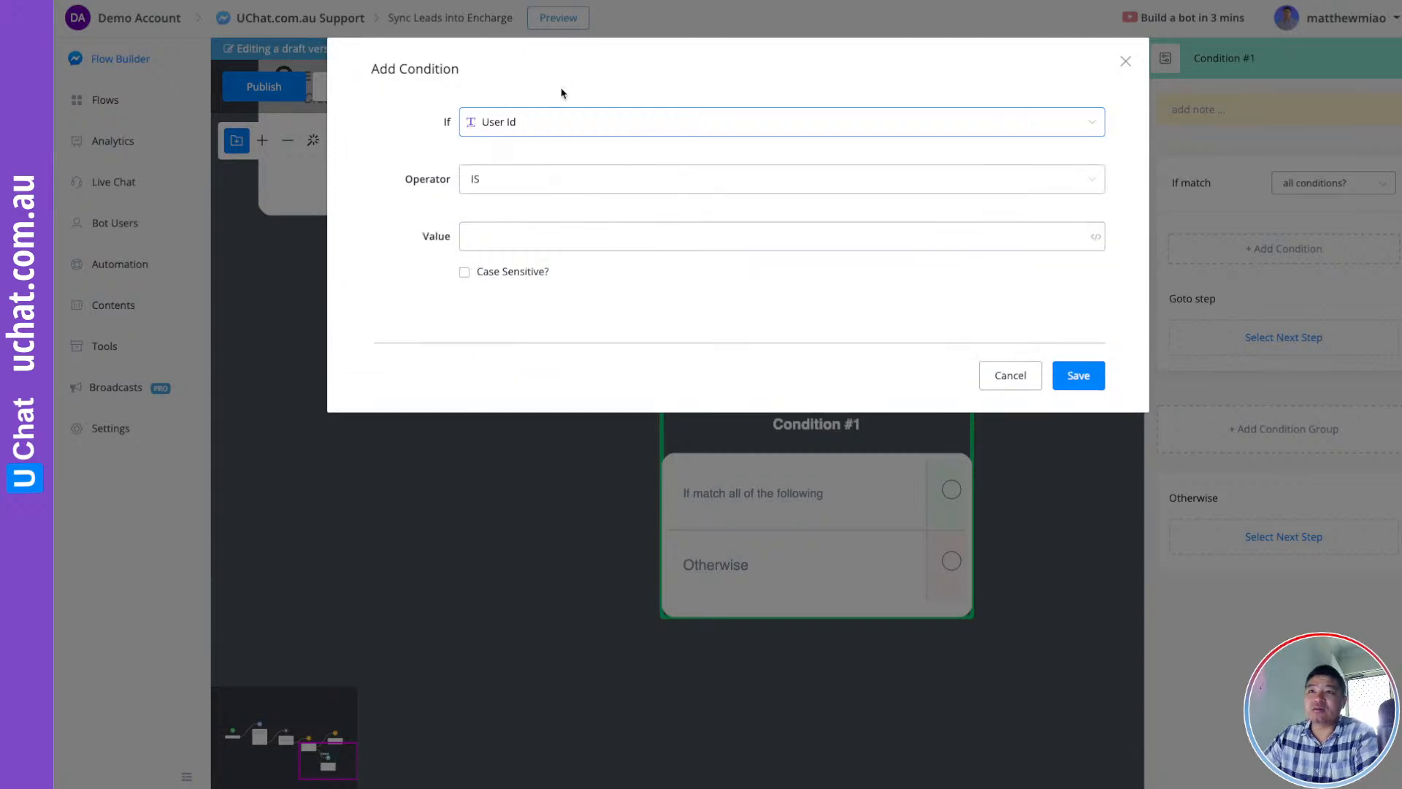
left_click(553, 123)
type("user")
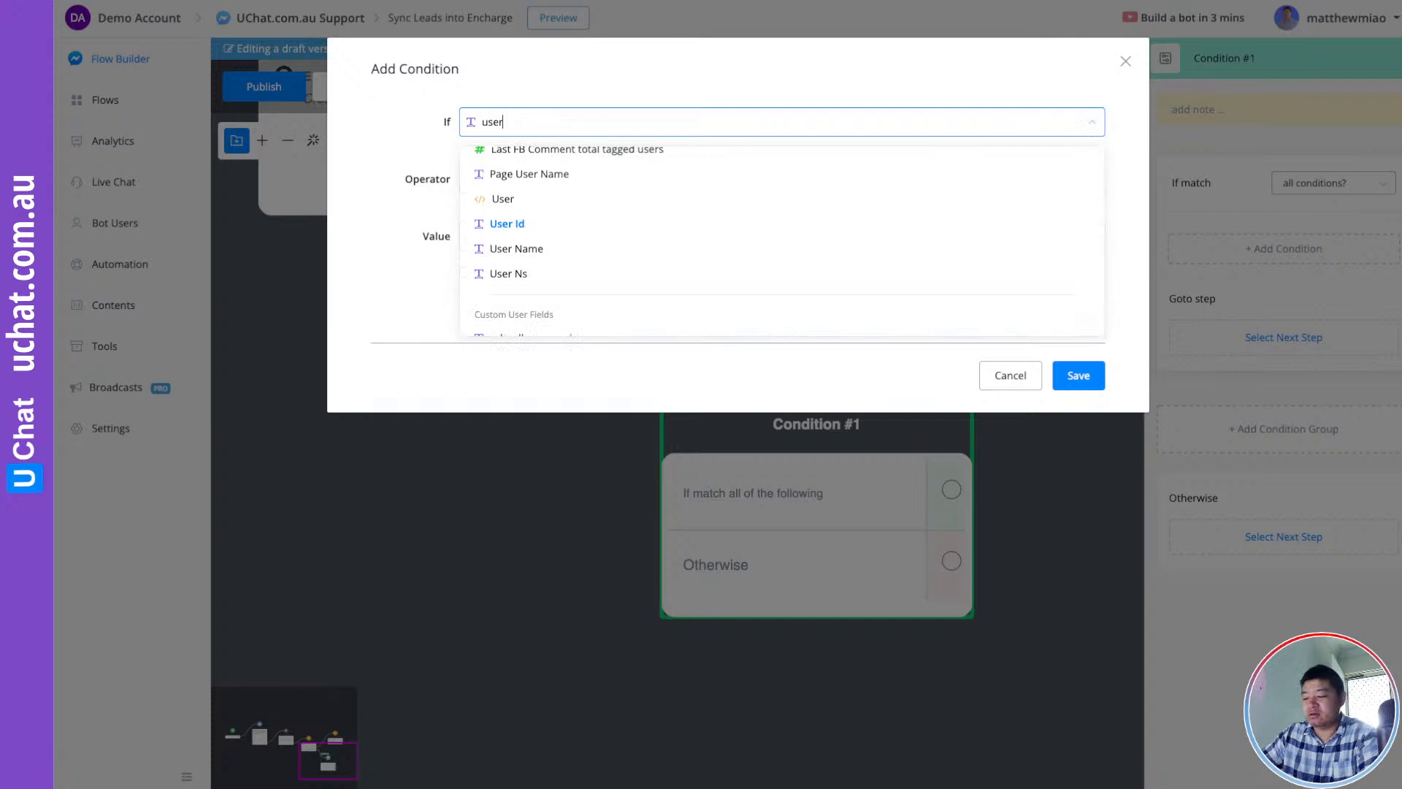
type("_i")
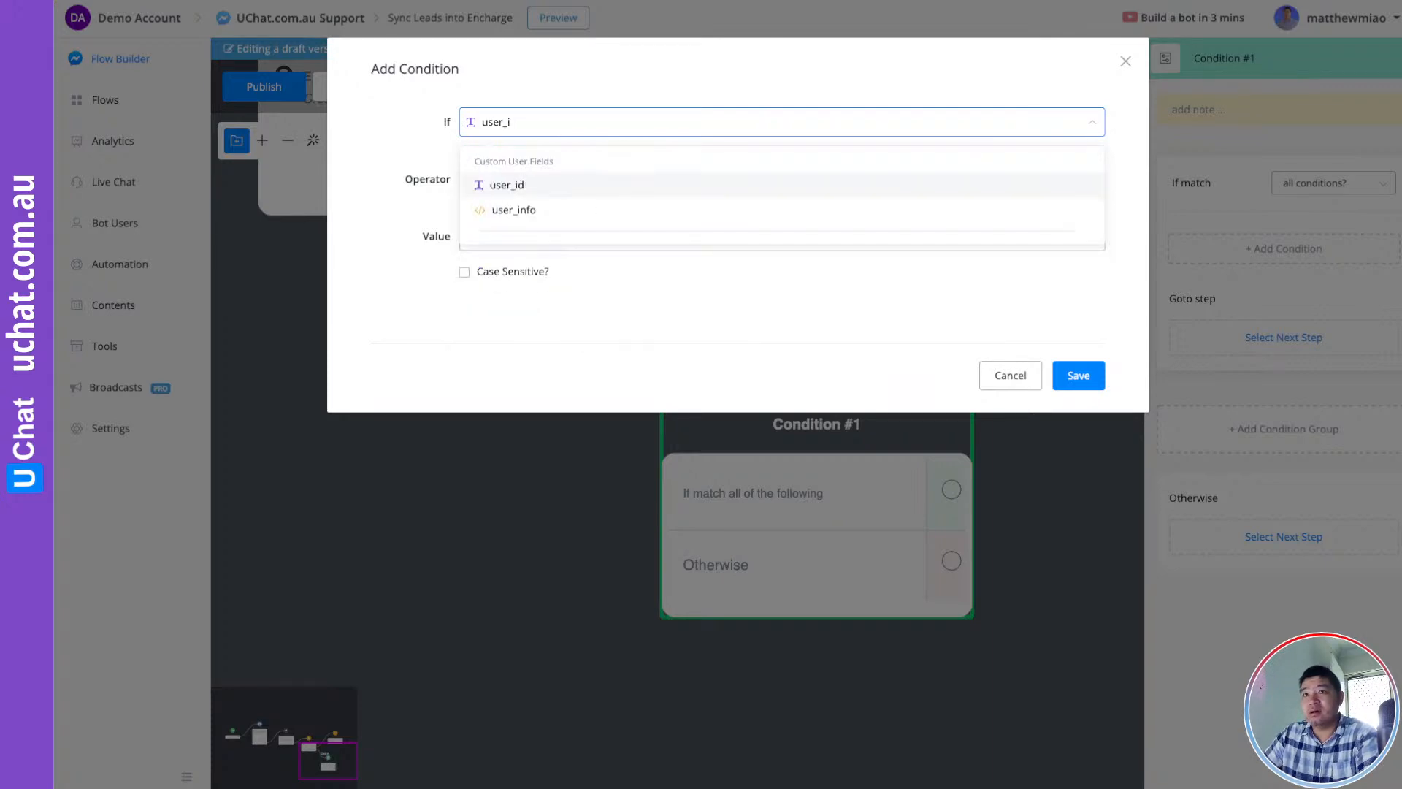
left_click(526, 185)
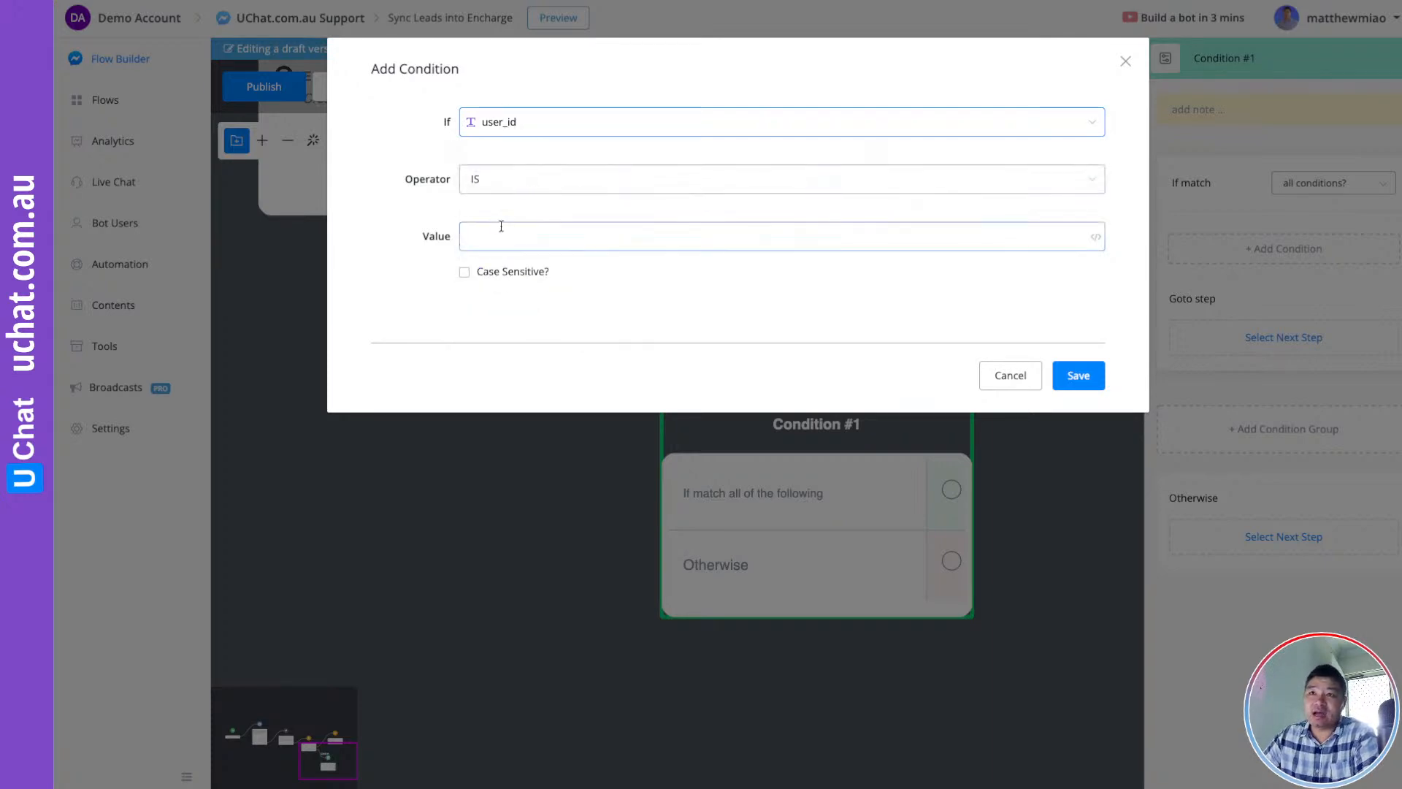
left_click(504, 182)
left_click(520, 368)
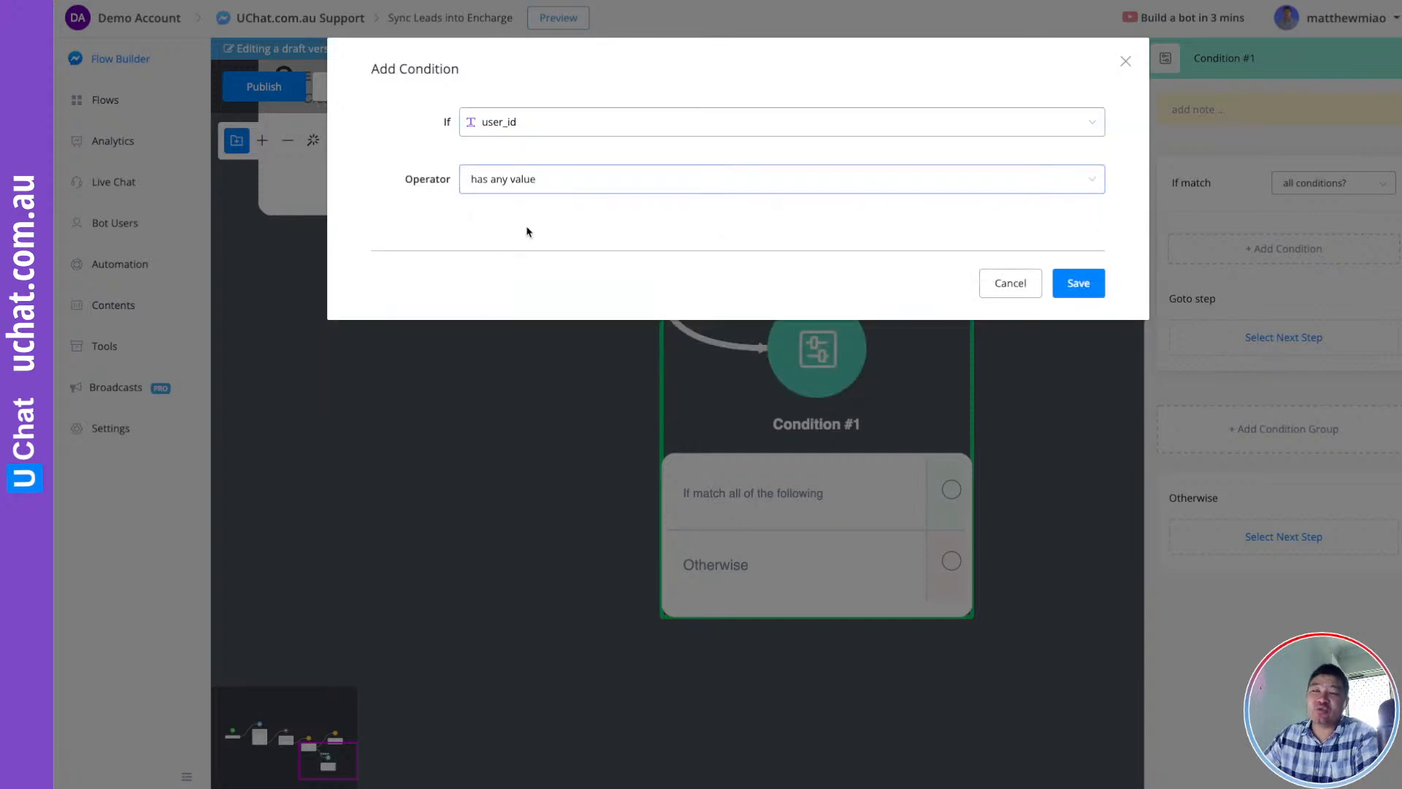
left_click(1080, 285)
Start a new step from Condition #1's has-value output
left_click(1052, 446)
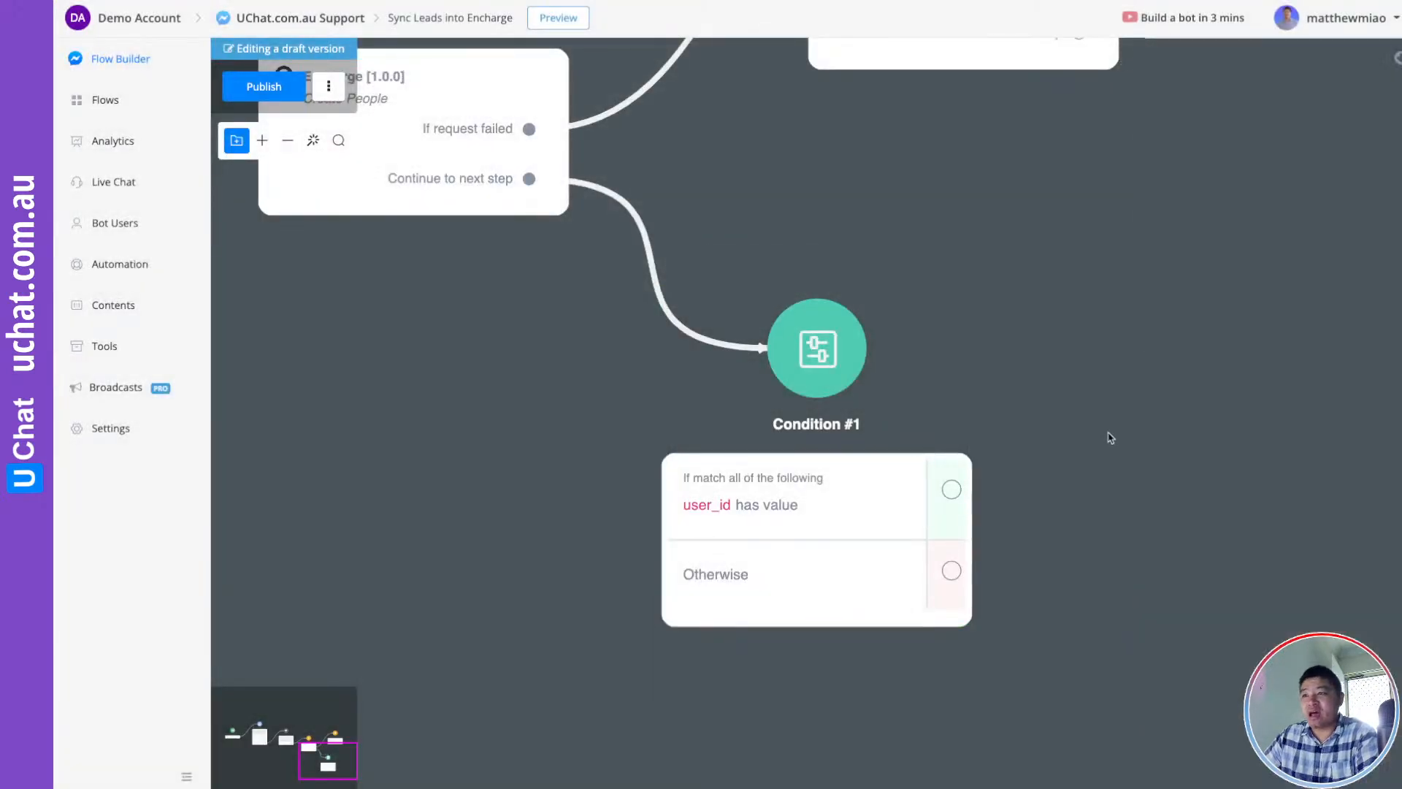
left_click_drag(1108, 435, 739, 377)
left_click_drag(560, 431, 722, 285)
Add Action #3 on the has-value path, adding the tag '[encharge] contact created'
left_click(802, 406)
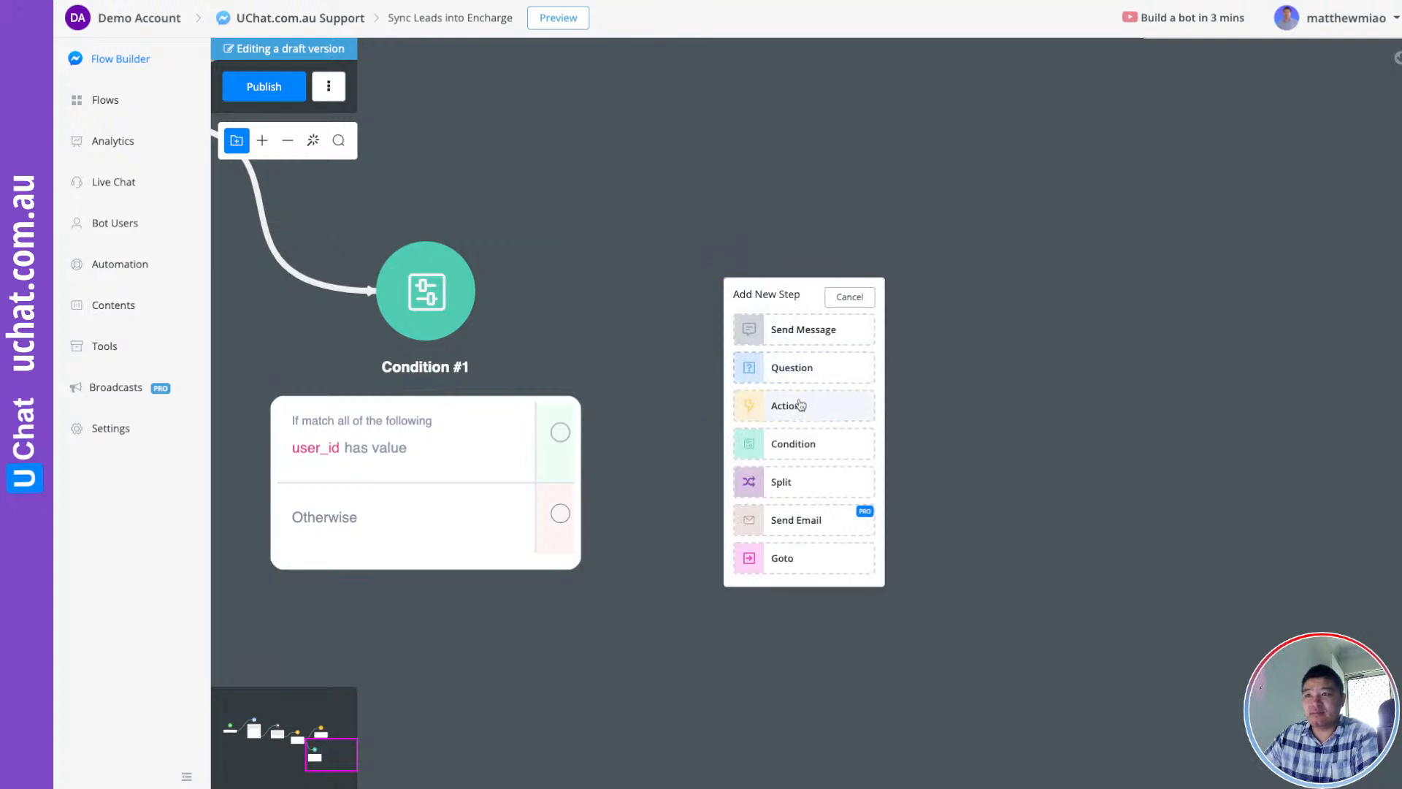
left_click(1216, 261)
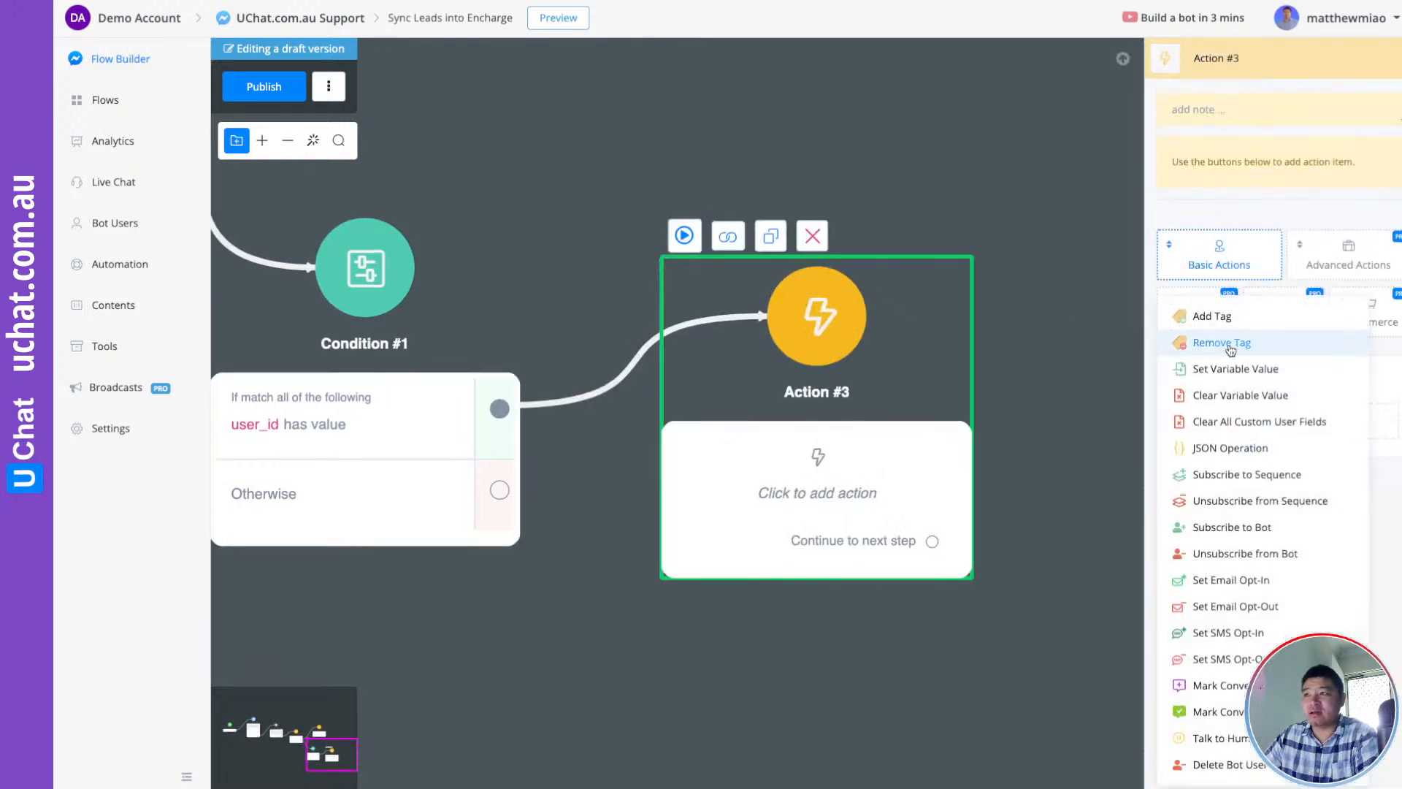
left_click(1226, 316)
left_click(1241, 205)
type("[en")
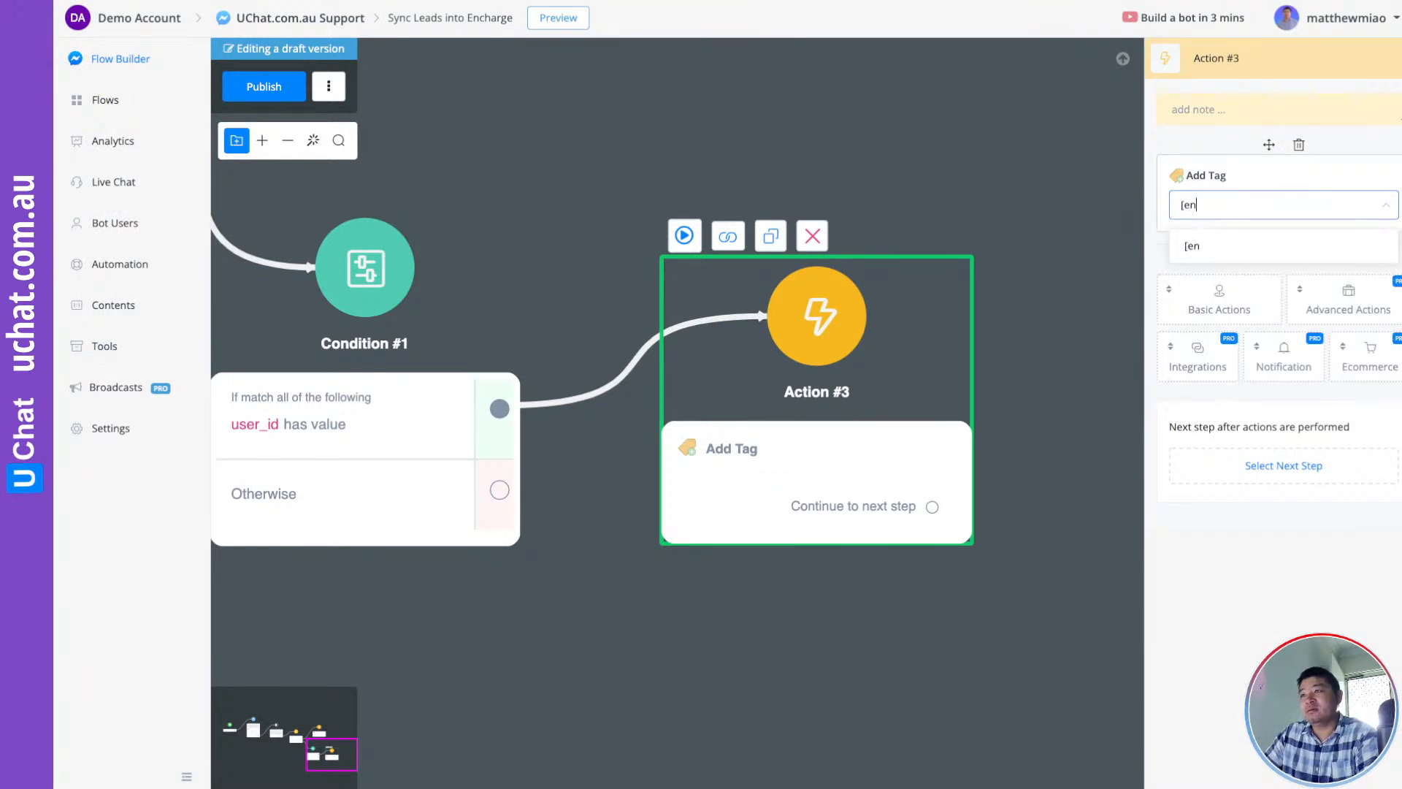
type("charge] contac")
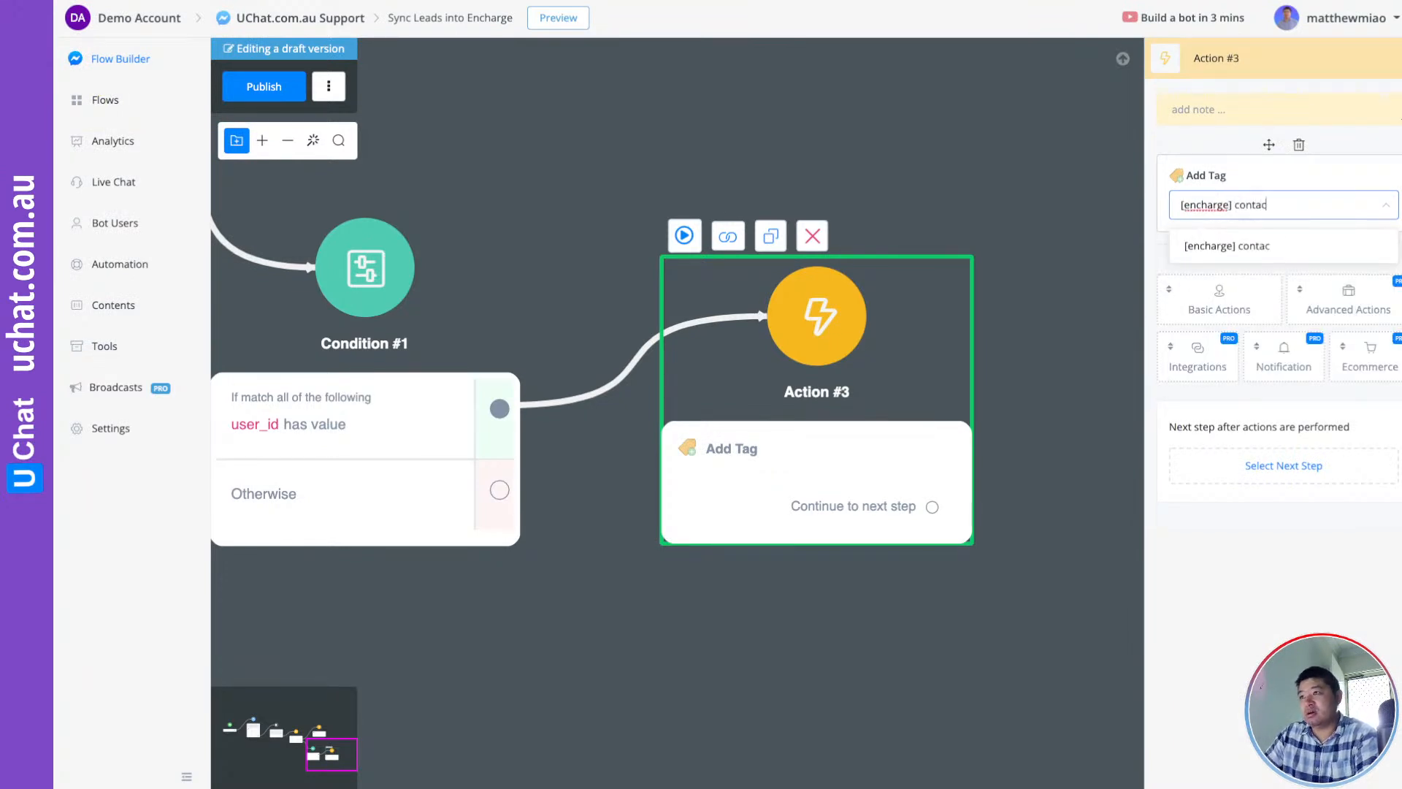
type("t created")
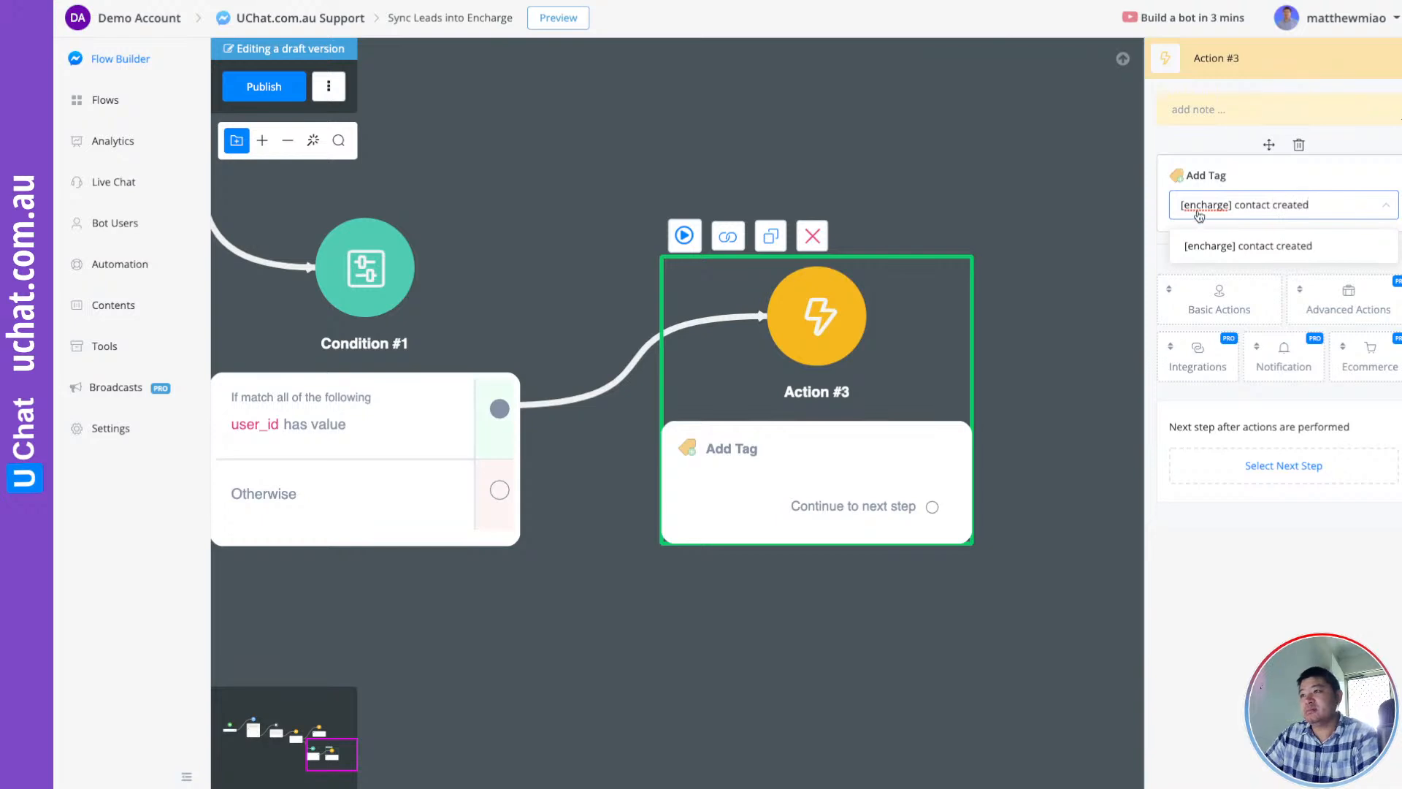
left_click(1187, 244)
left_click(1081, 262)
Reposition Action #3 and publish the Sync Leads into Encharge flow
scroll(1080, 374, "down", 3)
left_click_drag(993, 370, 1011, 327)
left_click_drag(788, 239, 813, 346)
left_click(265, 87)
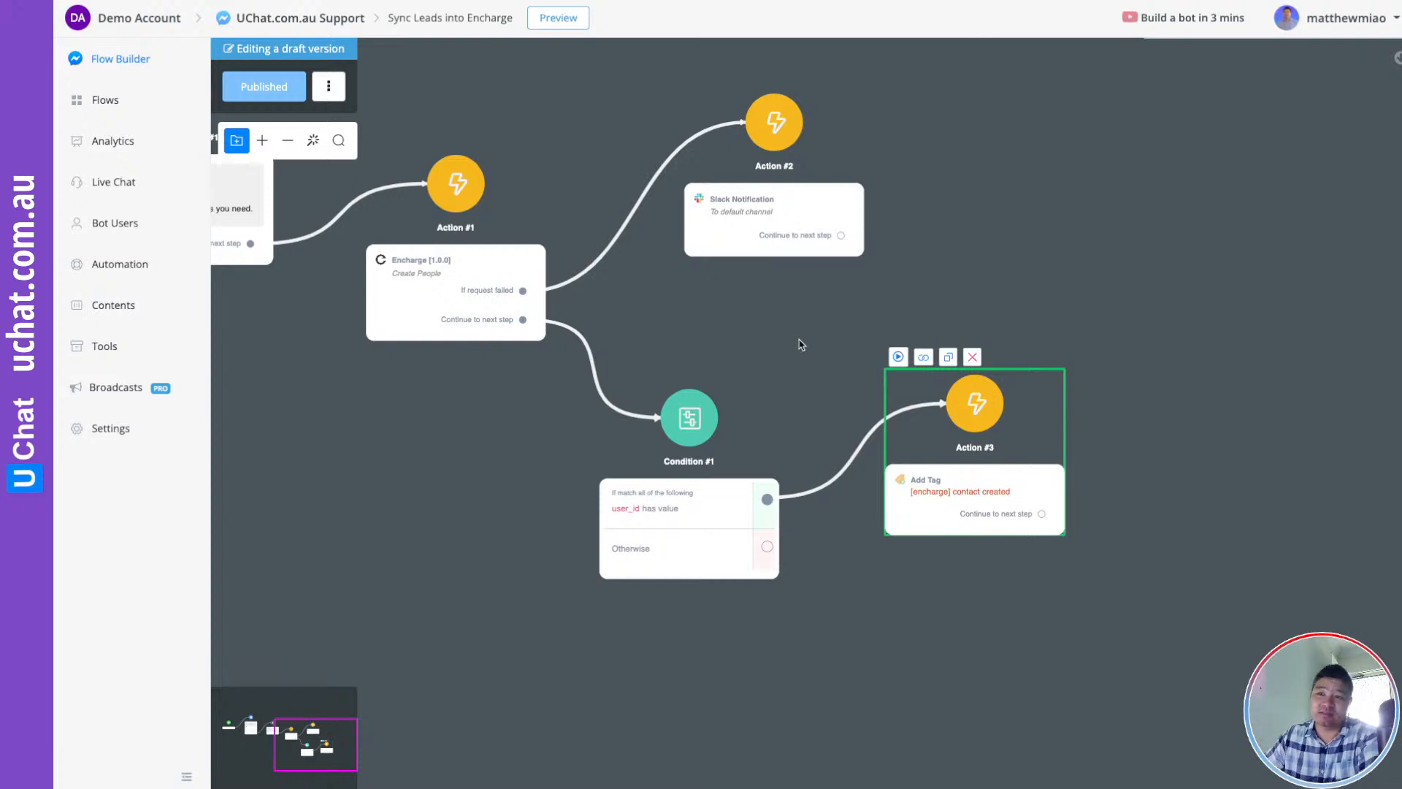
scroll(836, 663, "down", 3)
left_click_drag(584, 538, 886, 573)
left_click_drag(697, 552, 667, 554)
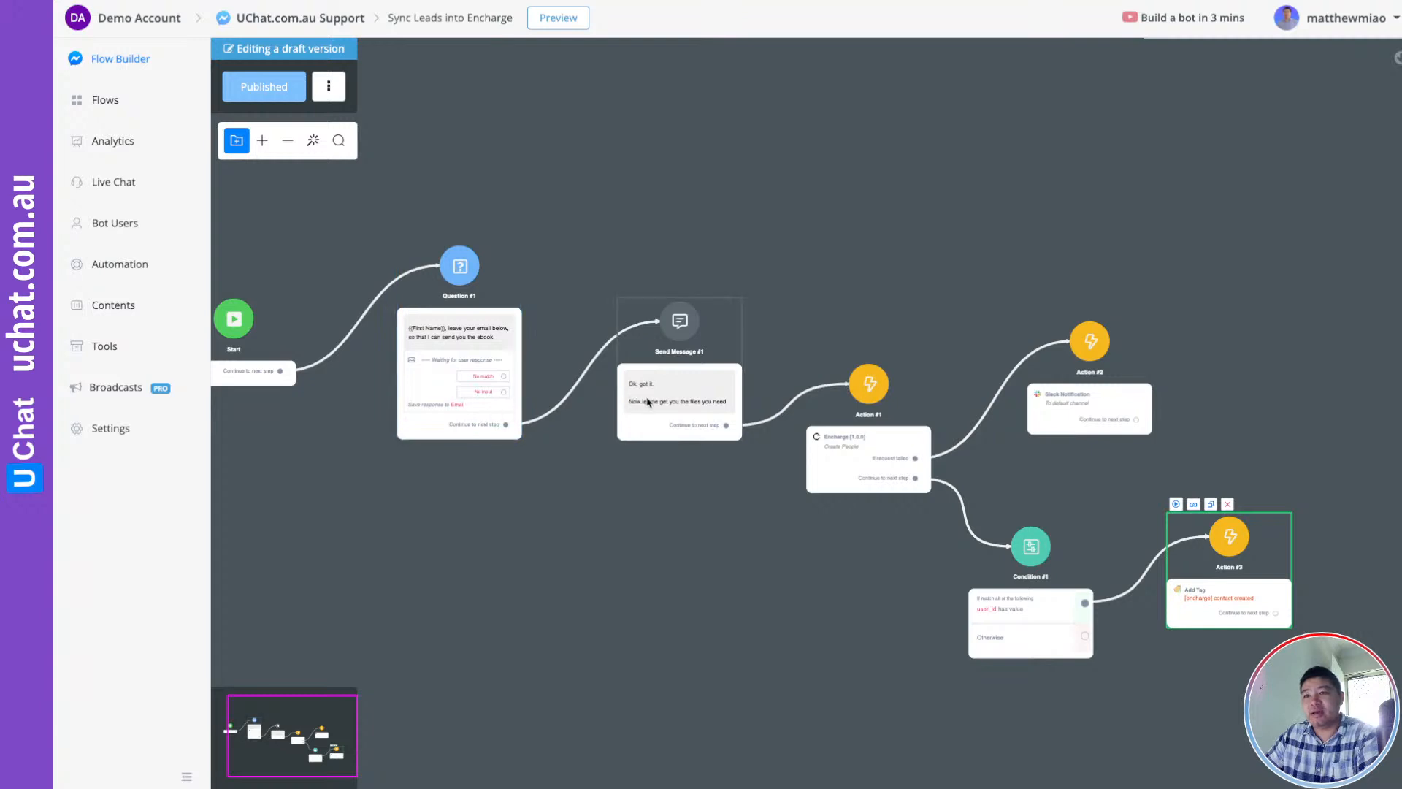
left_click(815, 297)
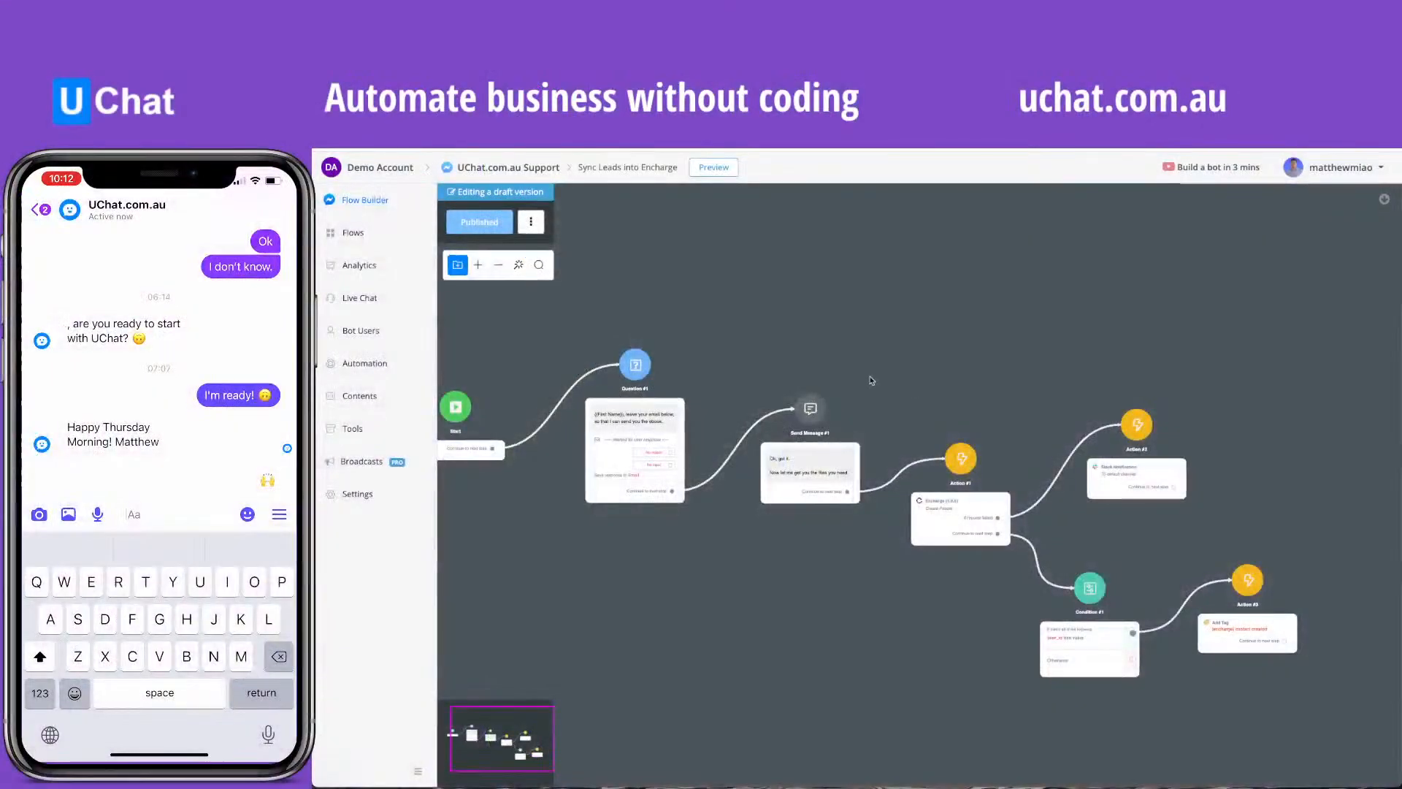
Preview the flow in Messenger and send the bot a test email address
left_click(714, 167)
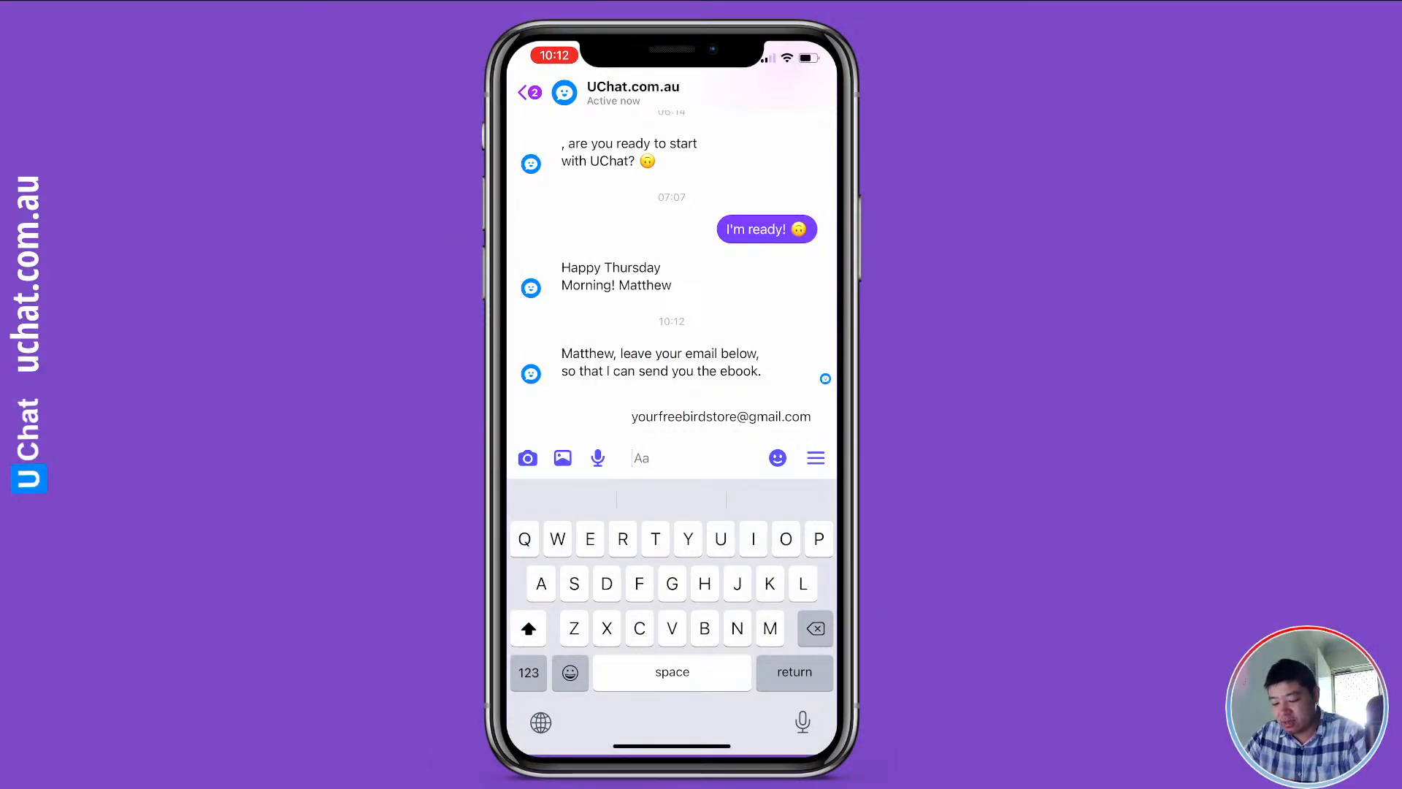
type("Hhhhh")
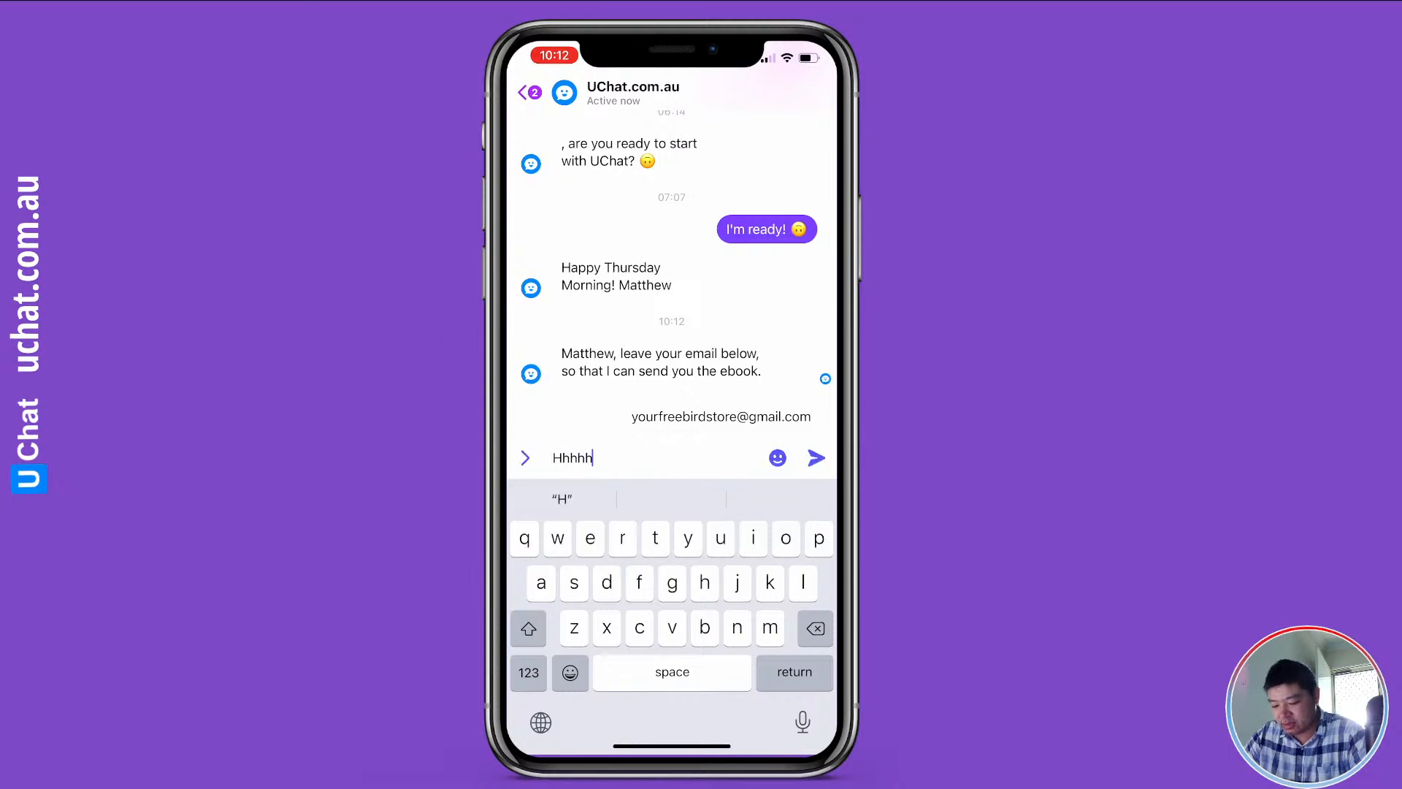
type("yuuyy@")
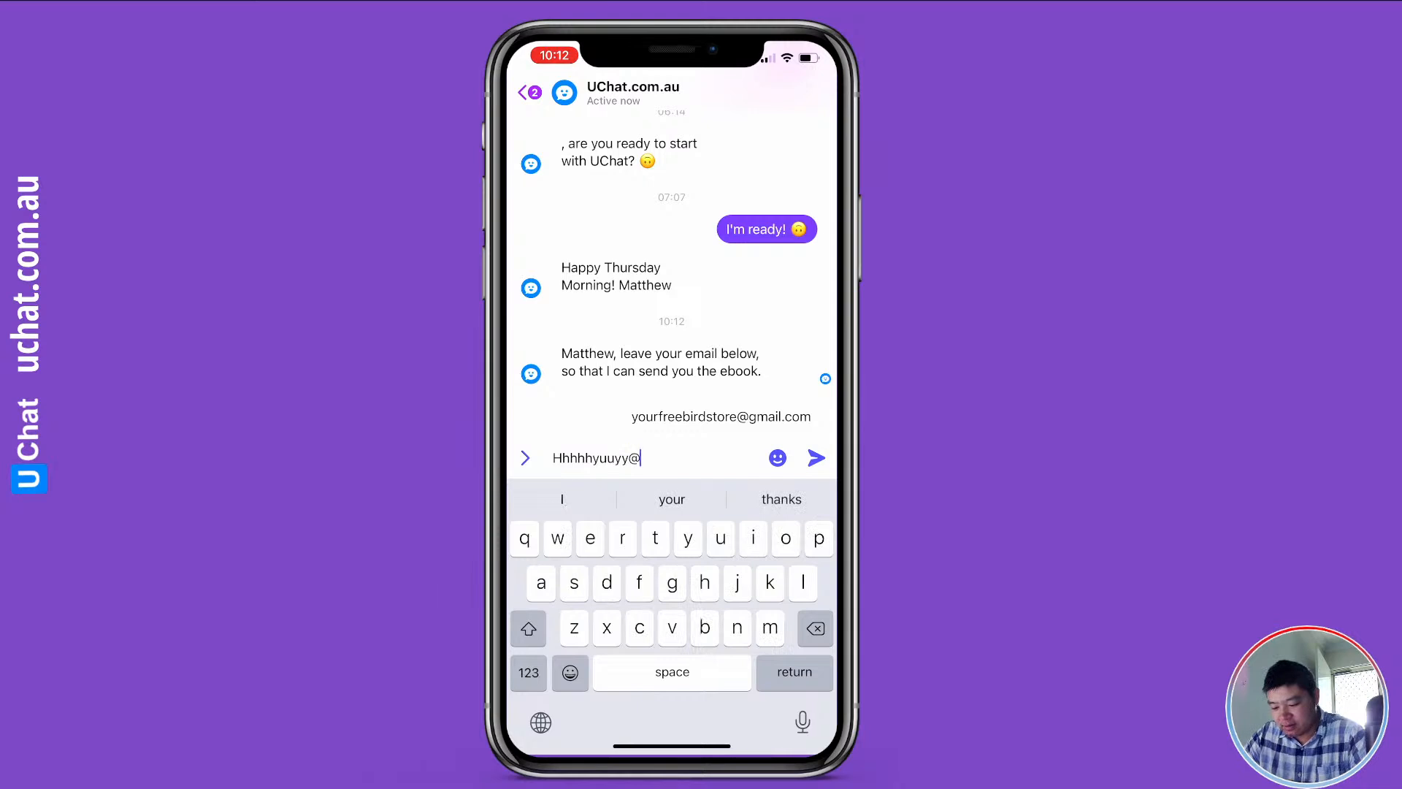
key("BackSpace")
key("BackSpace")
key("BackSpace")
key("BackSpace")
key("BackSpace")
key("BackSpace")
key("BackSpace")
key("BackSpace")
key("BackSpace")
key("BackSpace")
key("BackSpace")
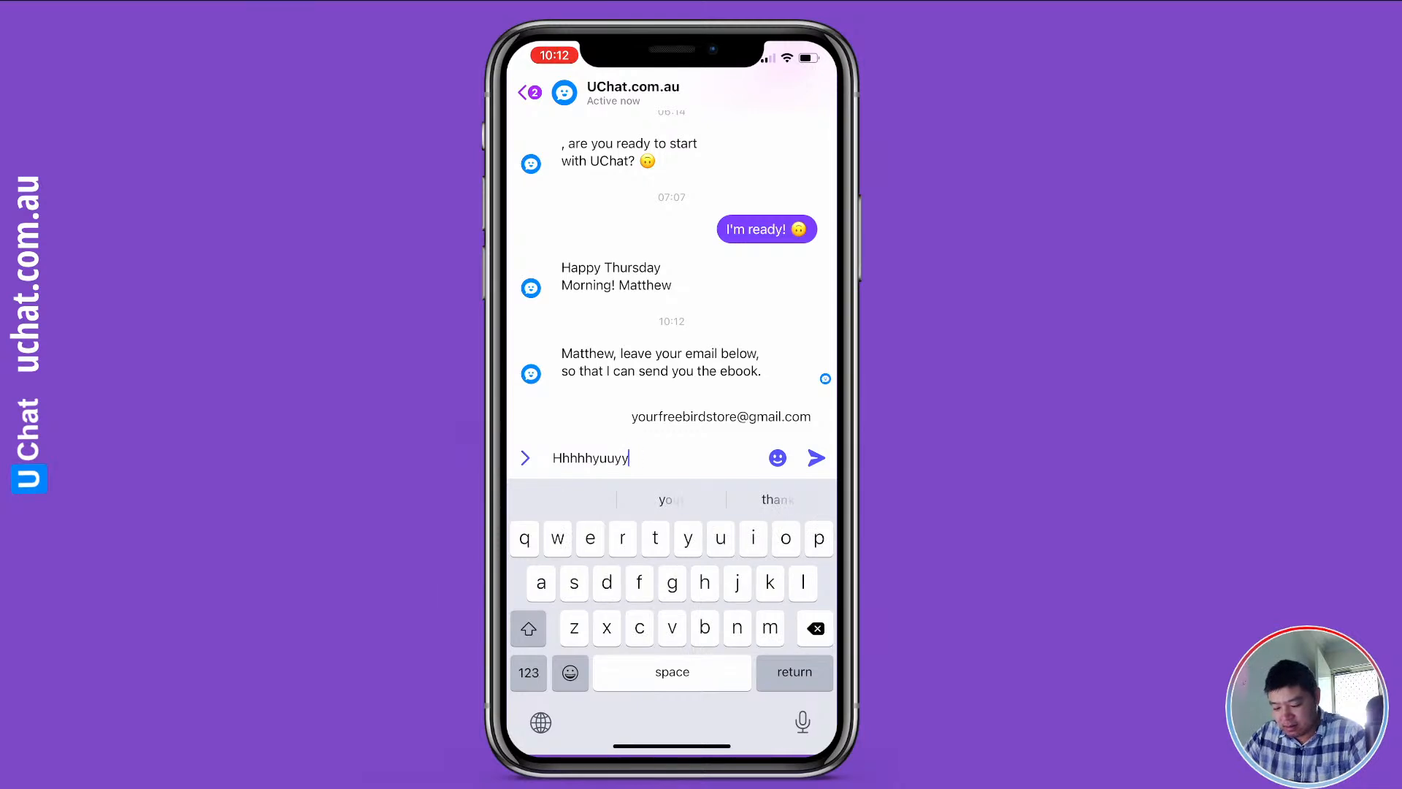
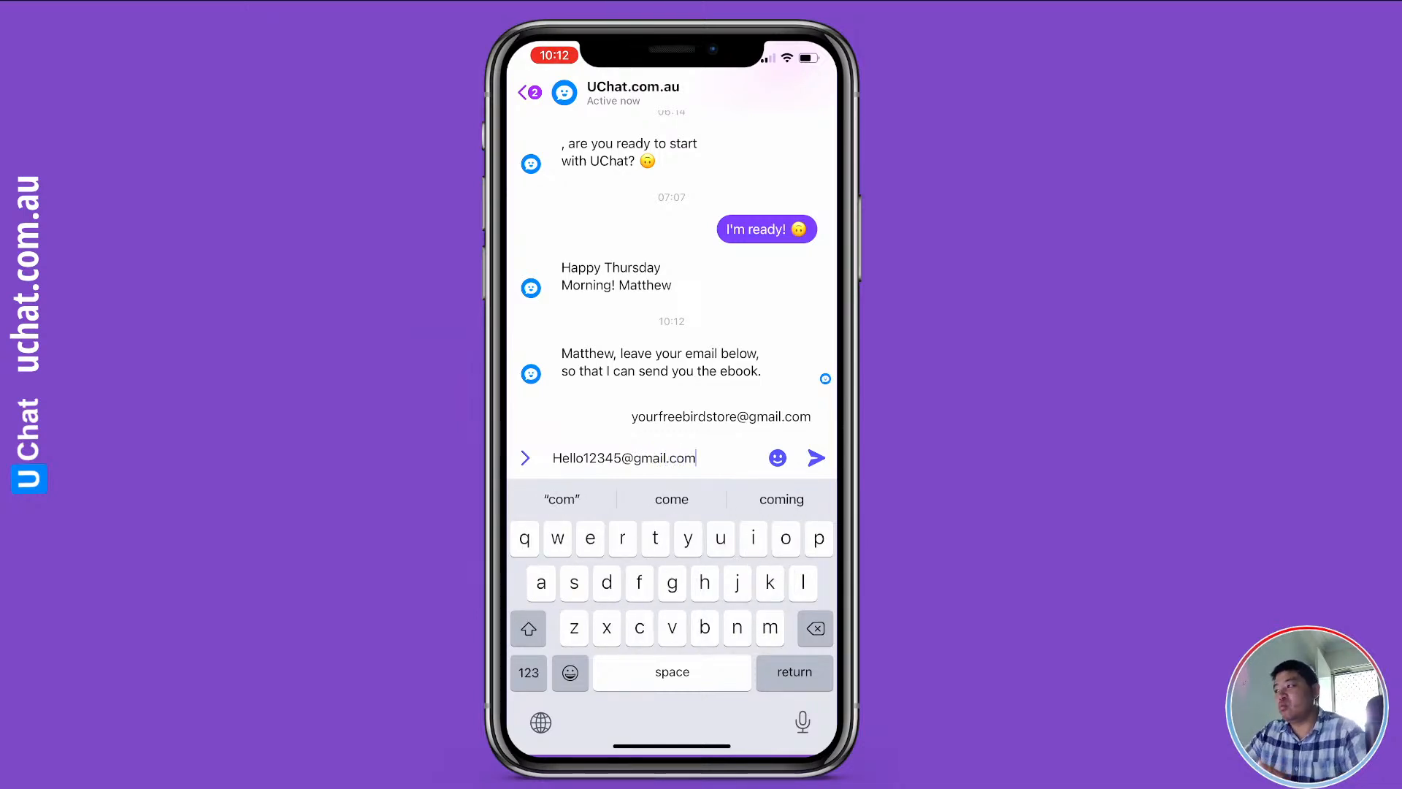
left_click(816, 458)
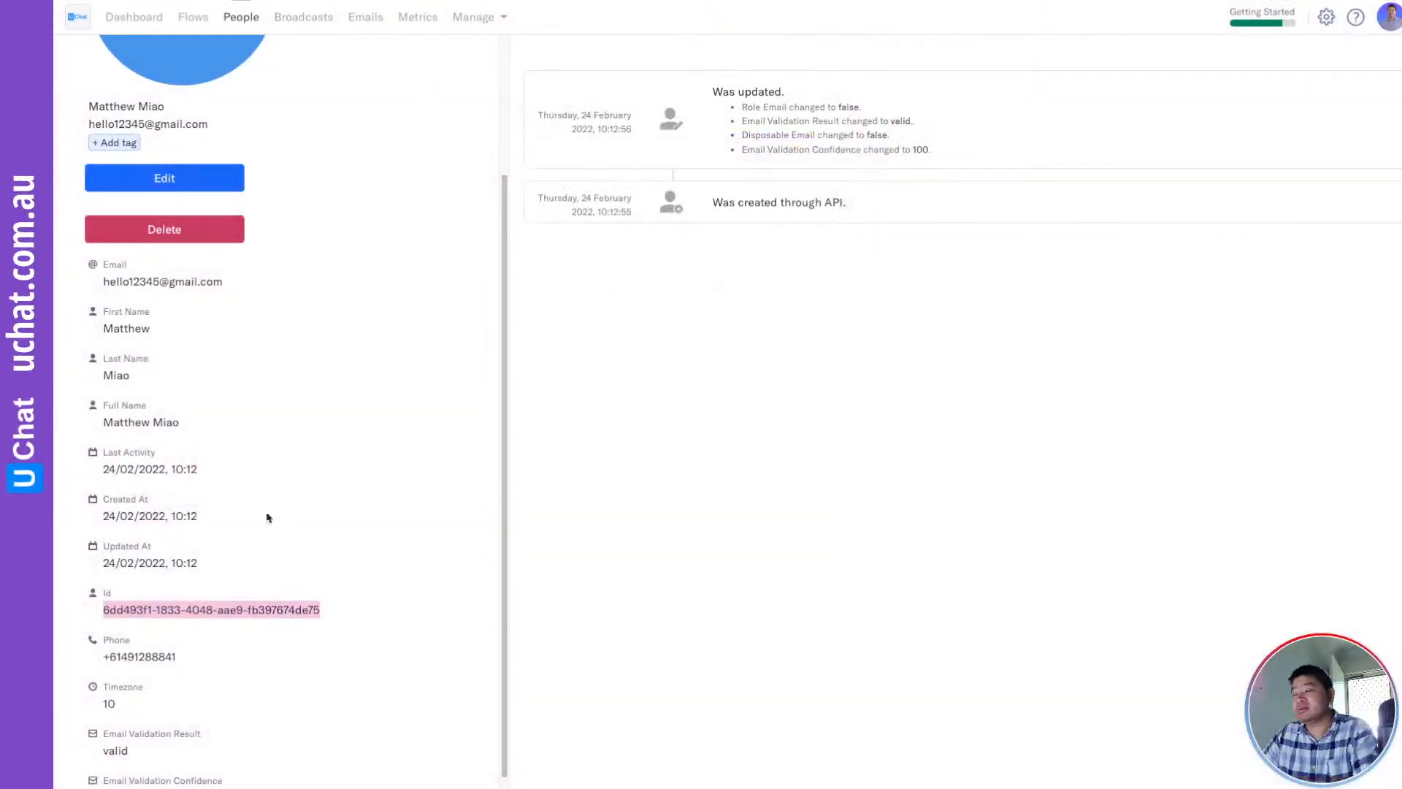
Open the new Encharge contact and highlight its Id, validation result 'valid' and confidence 100
left_click(241, 19)
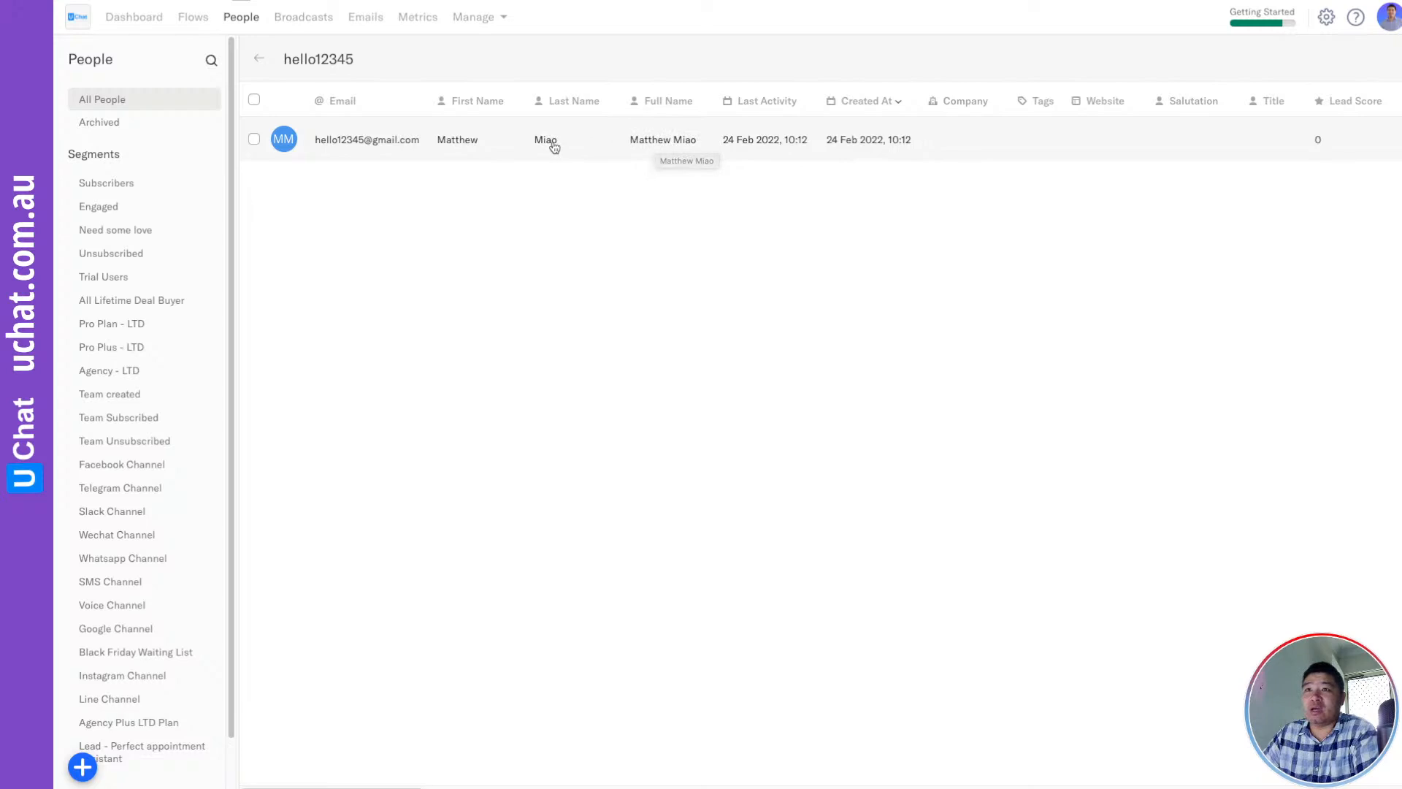
left_click(385, 140)
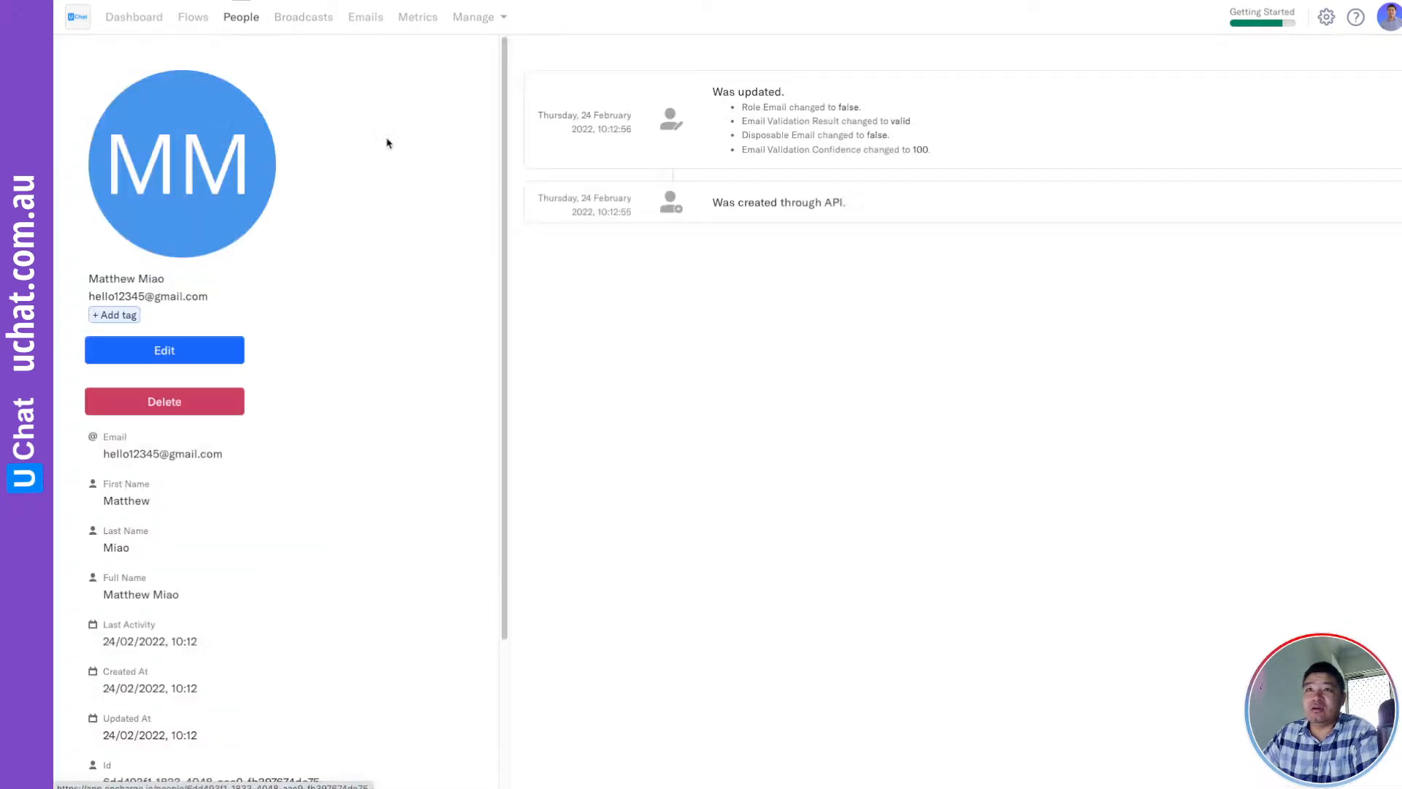
scroll(376, 309, "down", 3)
double_click(199, 588)
triple_click(189, 590)
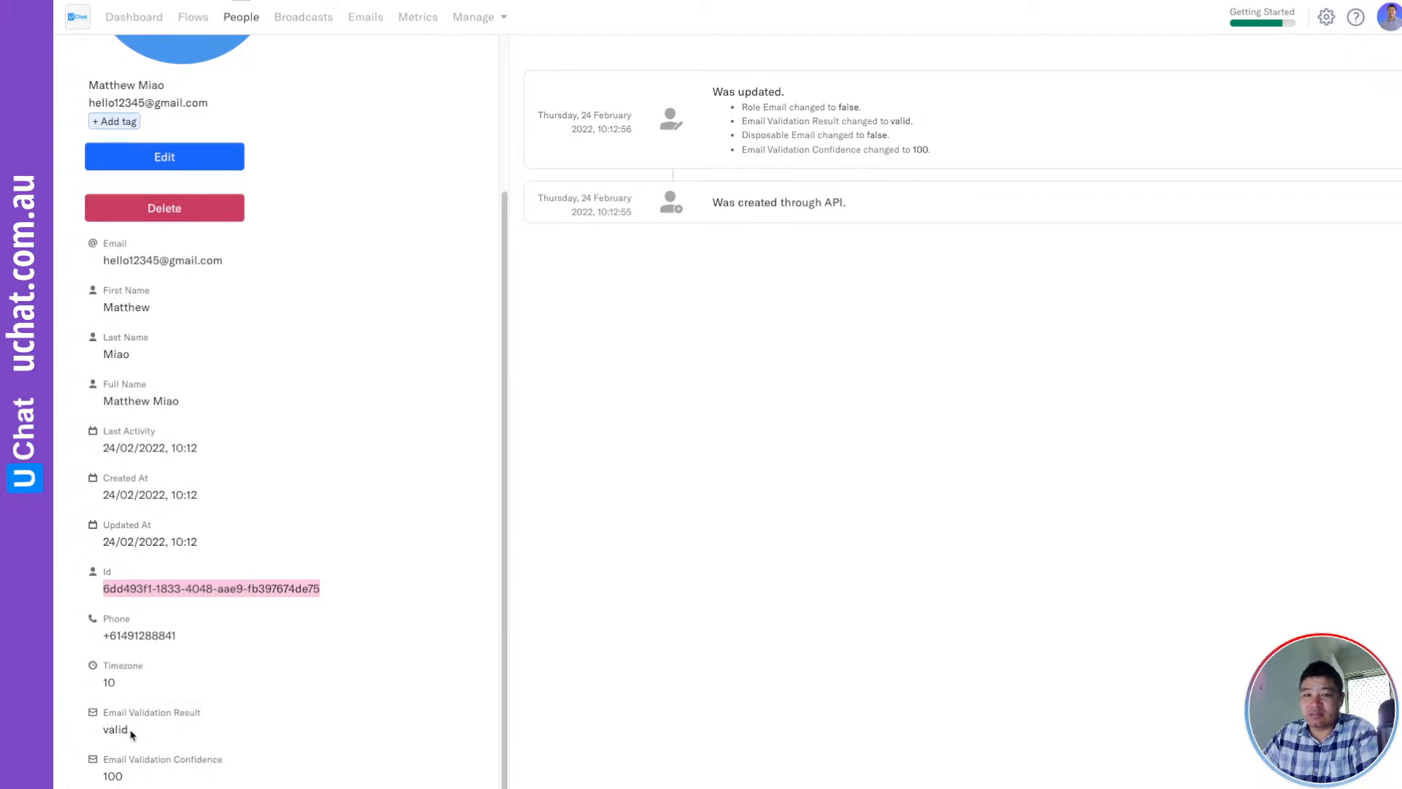
left_click_drag(129, 731, 100, 734)
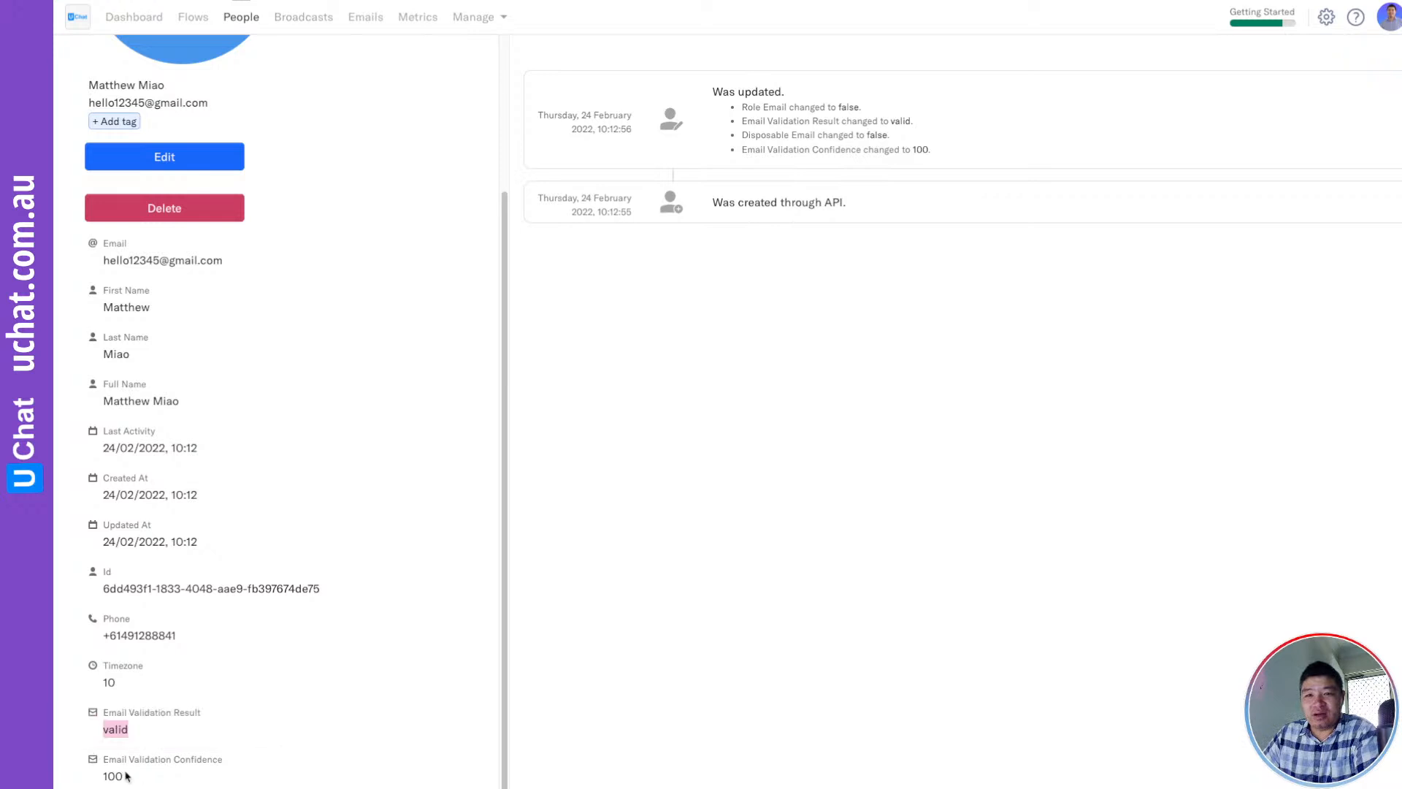
left_click_drag(122, 776, 94, 782)
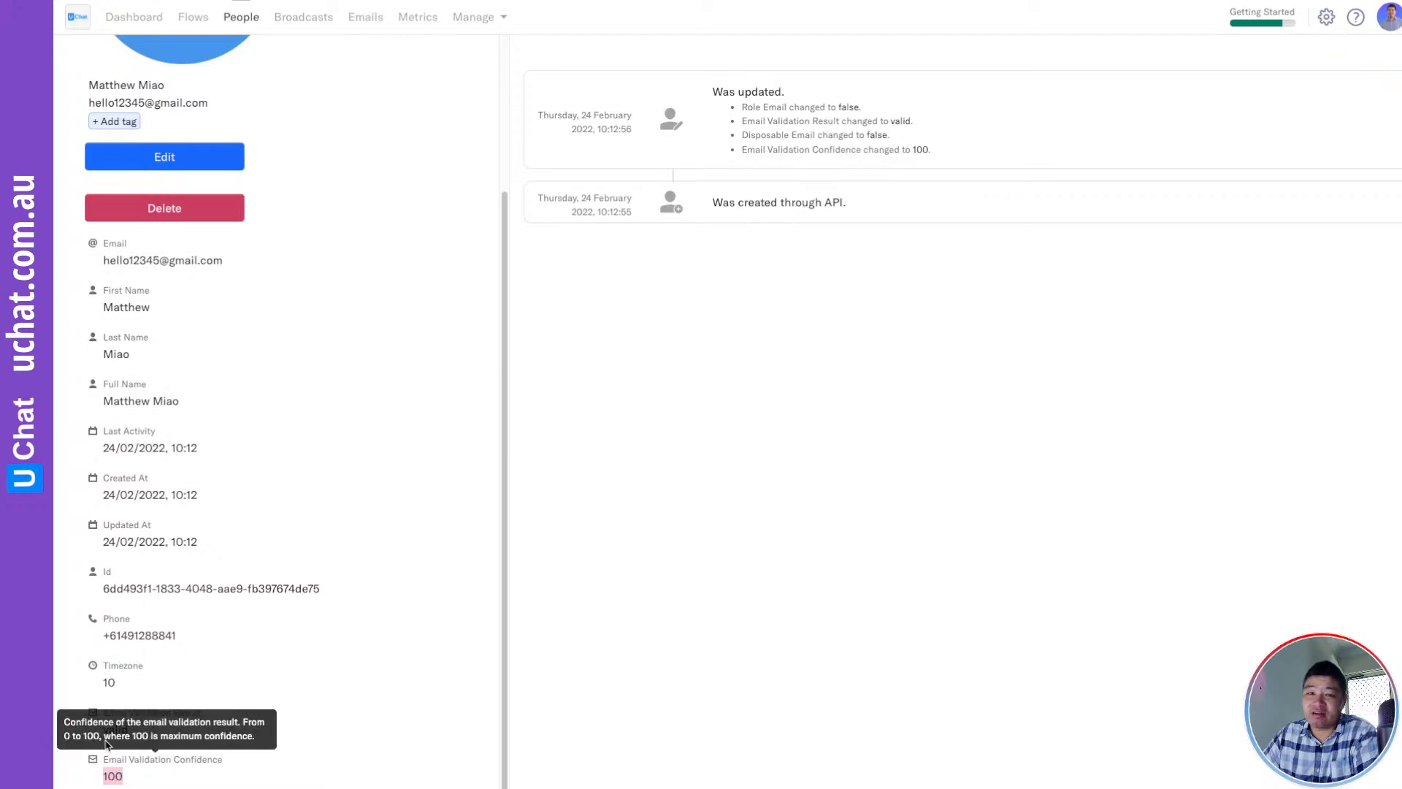
scroll(239, 709, "up", 3)
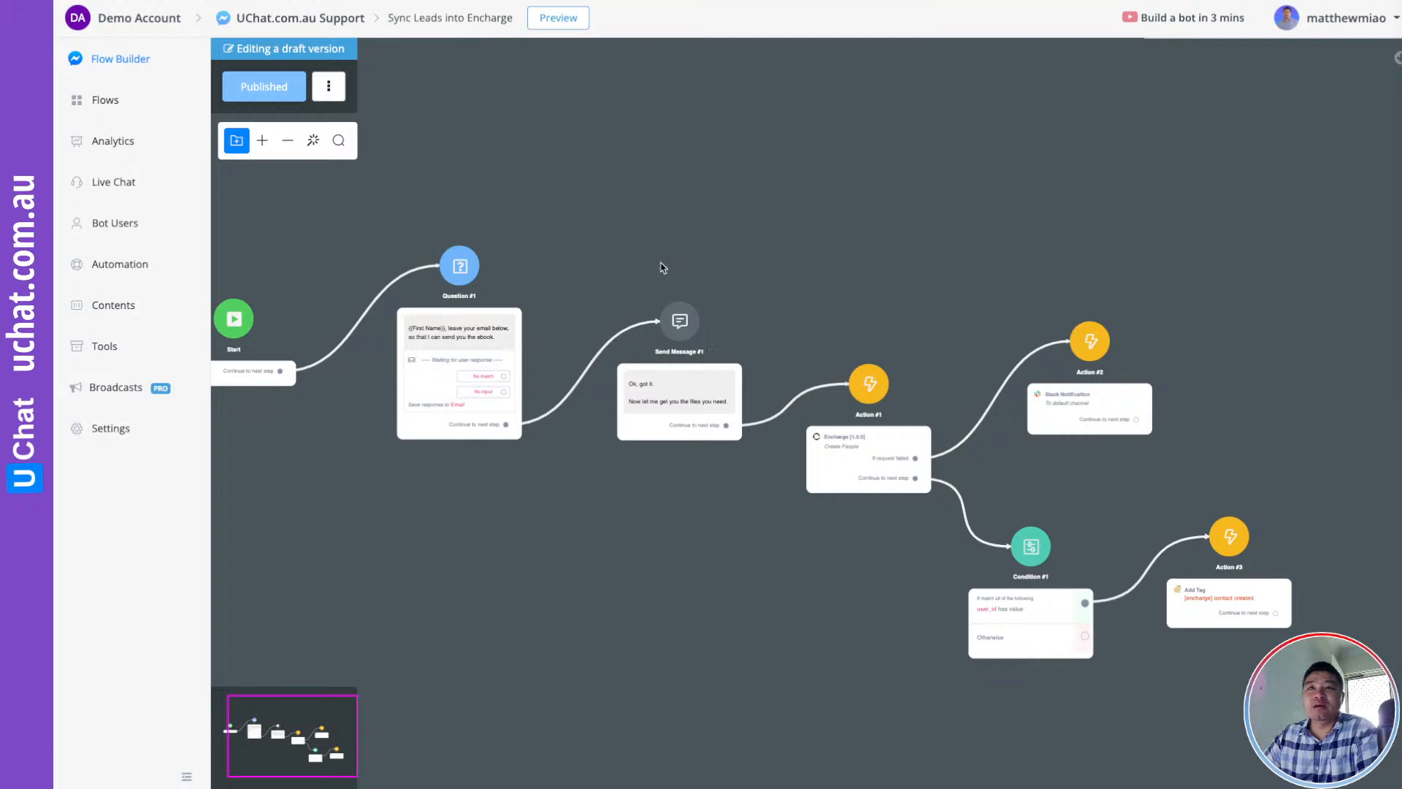
Open the Add Tags & Trigger Workflow flow from Flows and publish it
left_click(99, 107)
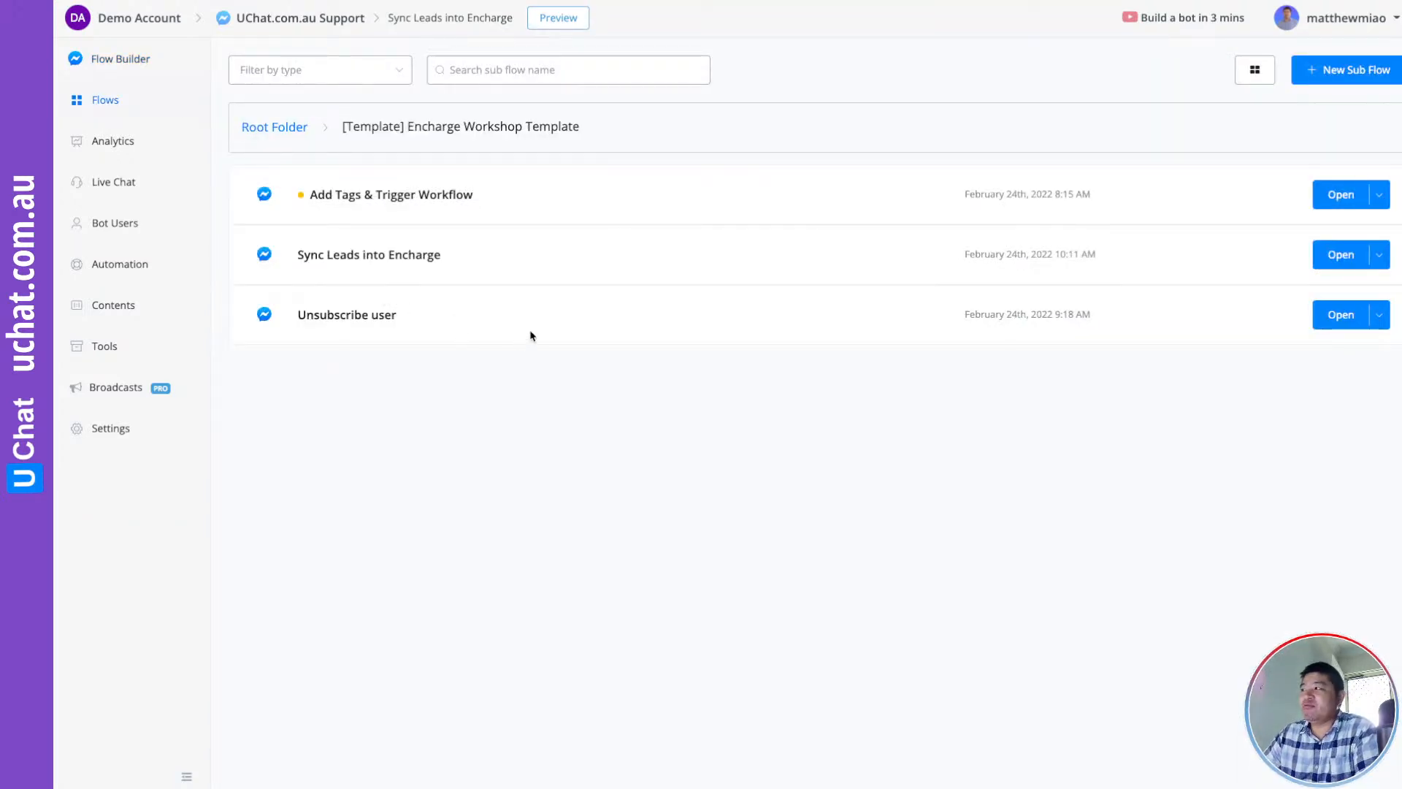
mouse_move(330, 195)
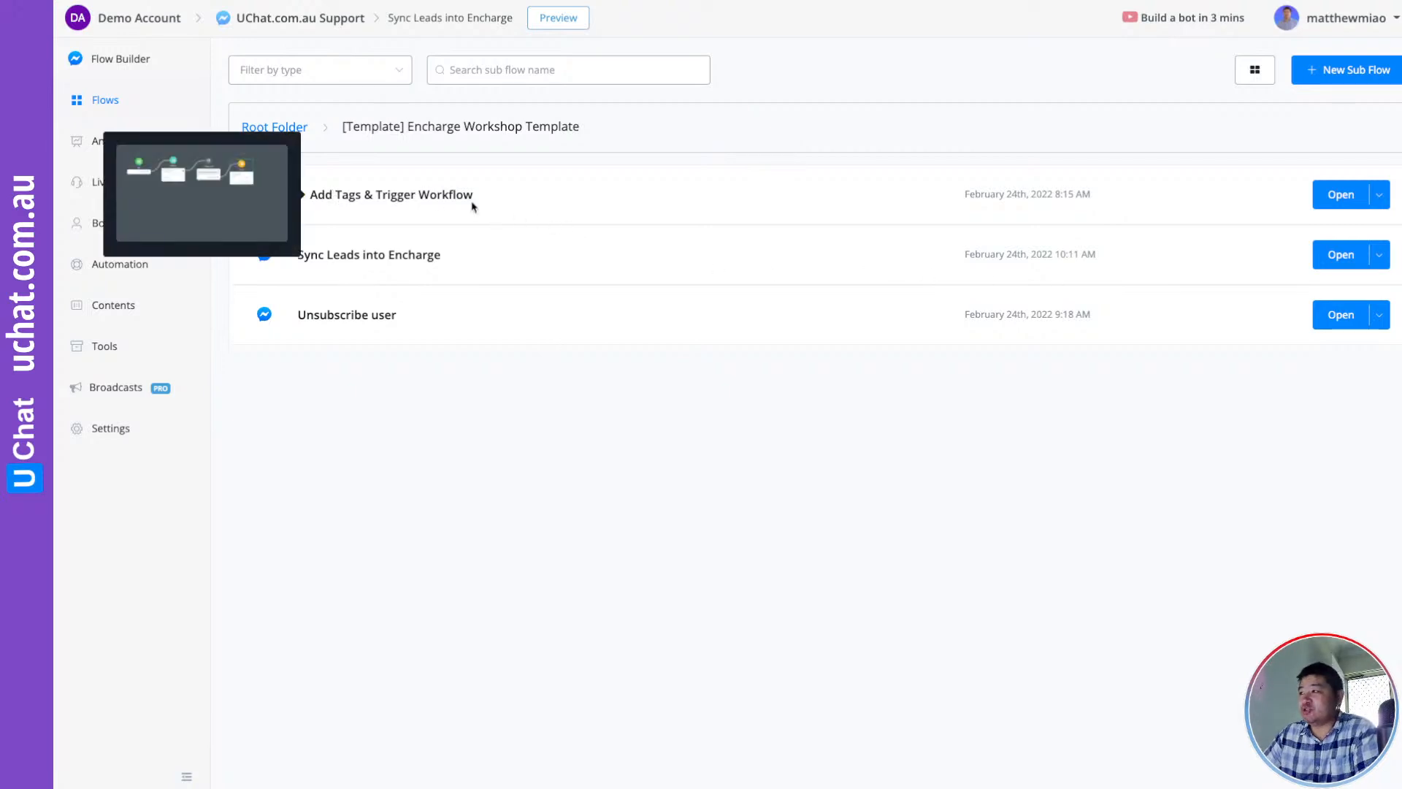
left_click(1341, 194)
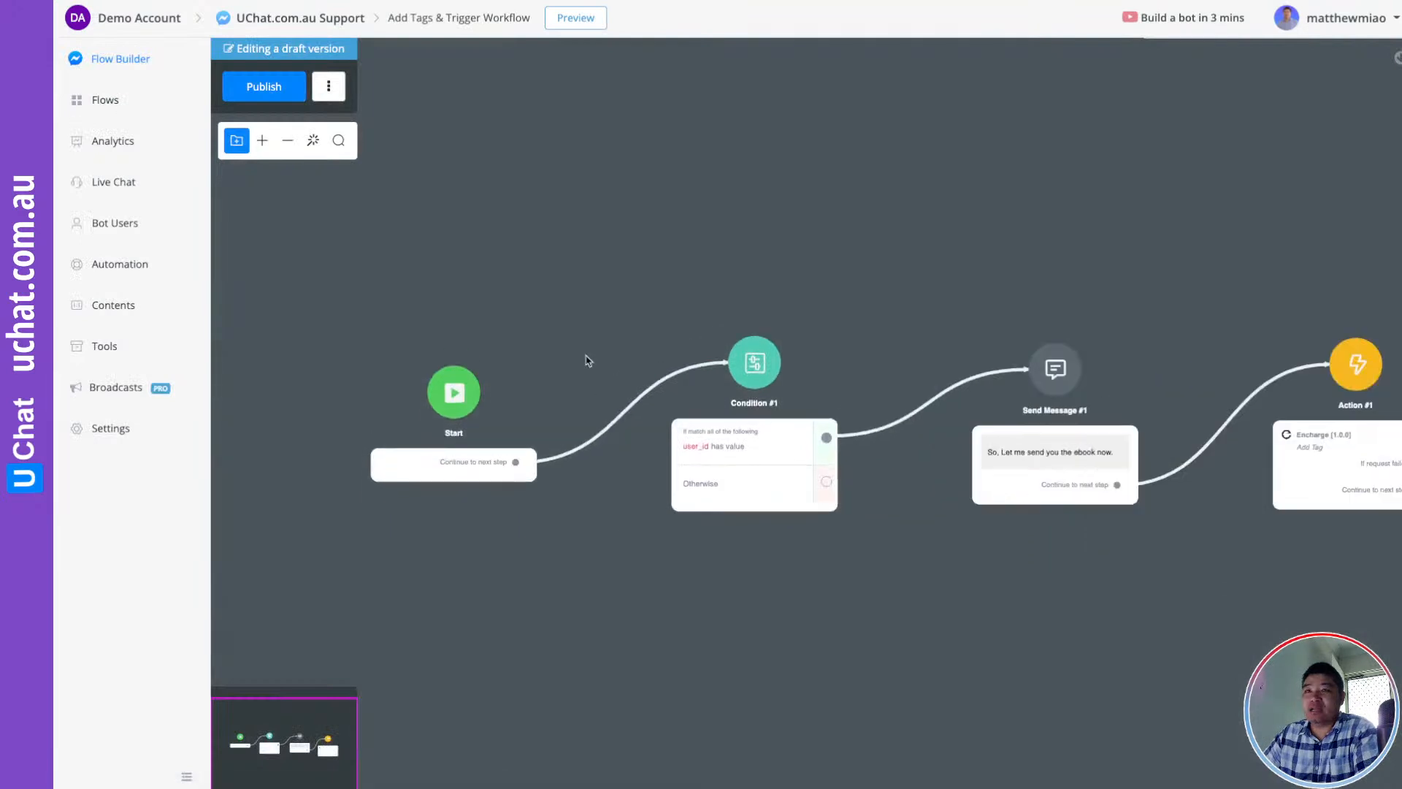
scroll(586, 363, "up", 1)
left_click_drag(734, 351, 546, 271)
left_click(288, 91)
Delete the Condition #1 step and move the Start step to the right
left_click_drag(823, 312, 802, 255)
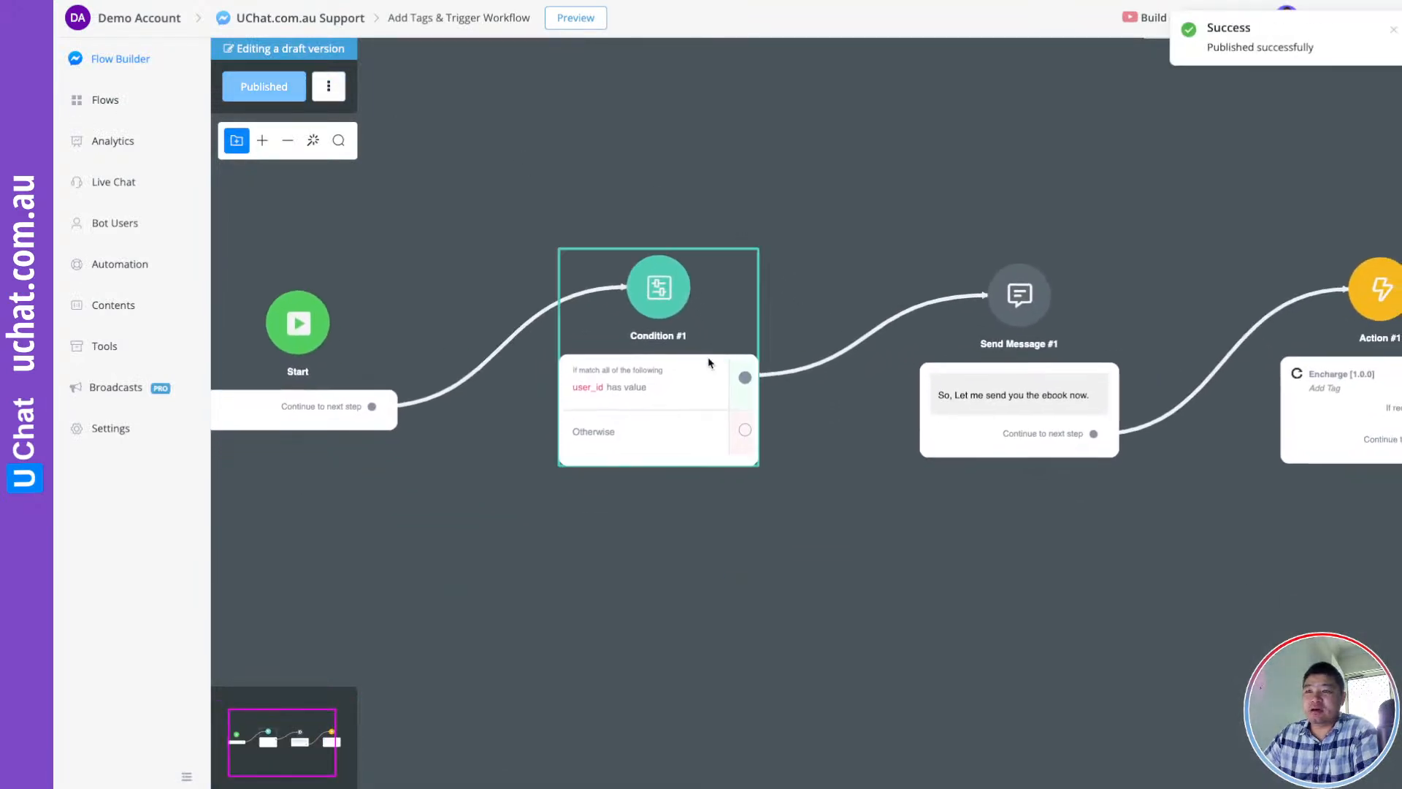
left_click(709, 363)
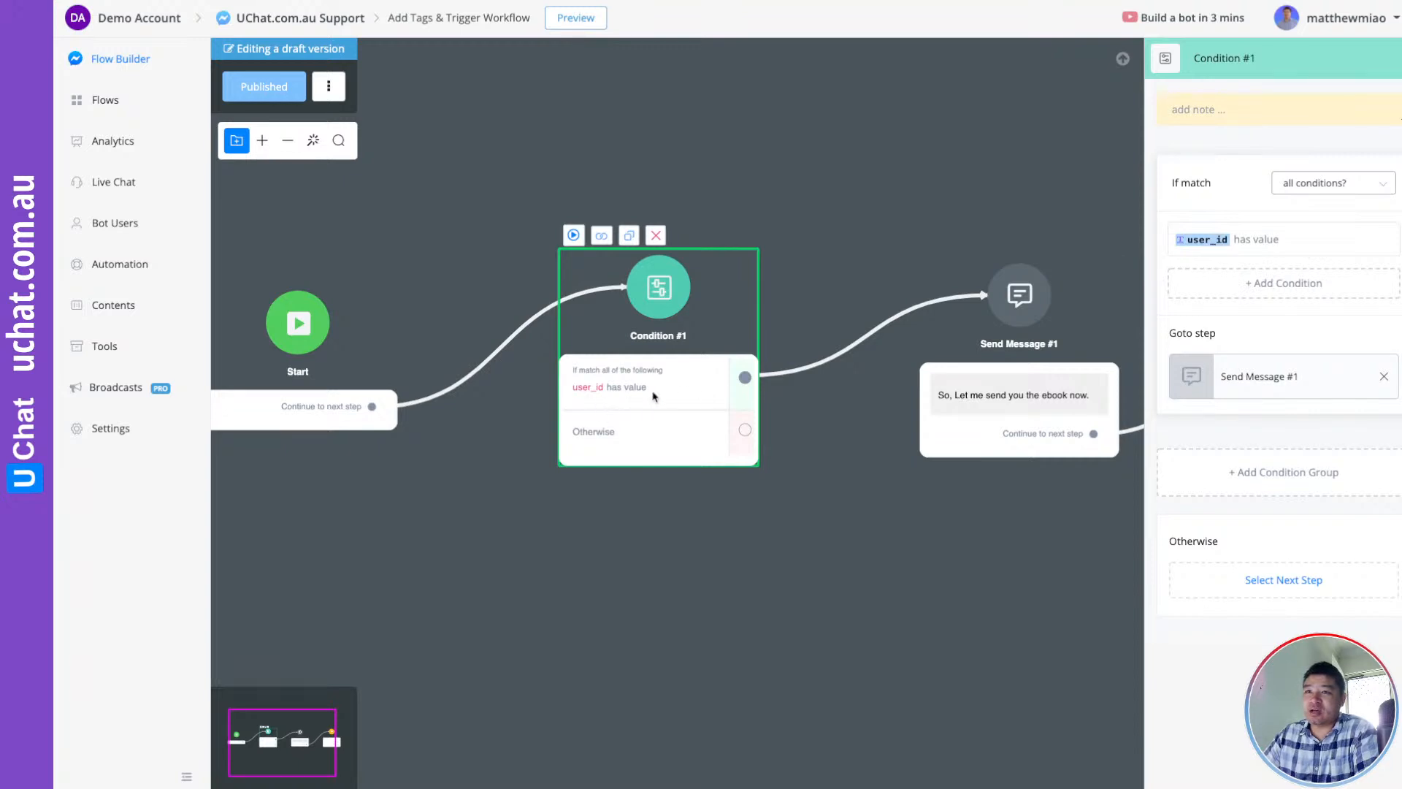
left_click(660, 243)
left_click(851, 428)
left_click_drag(372, 406, 581, 307)
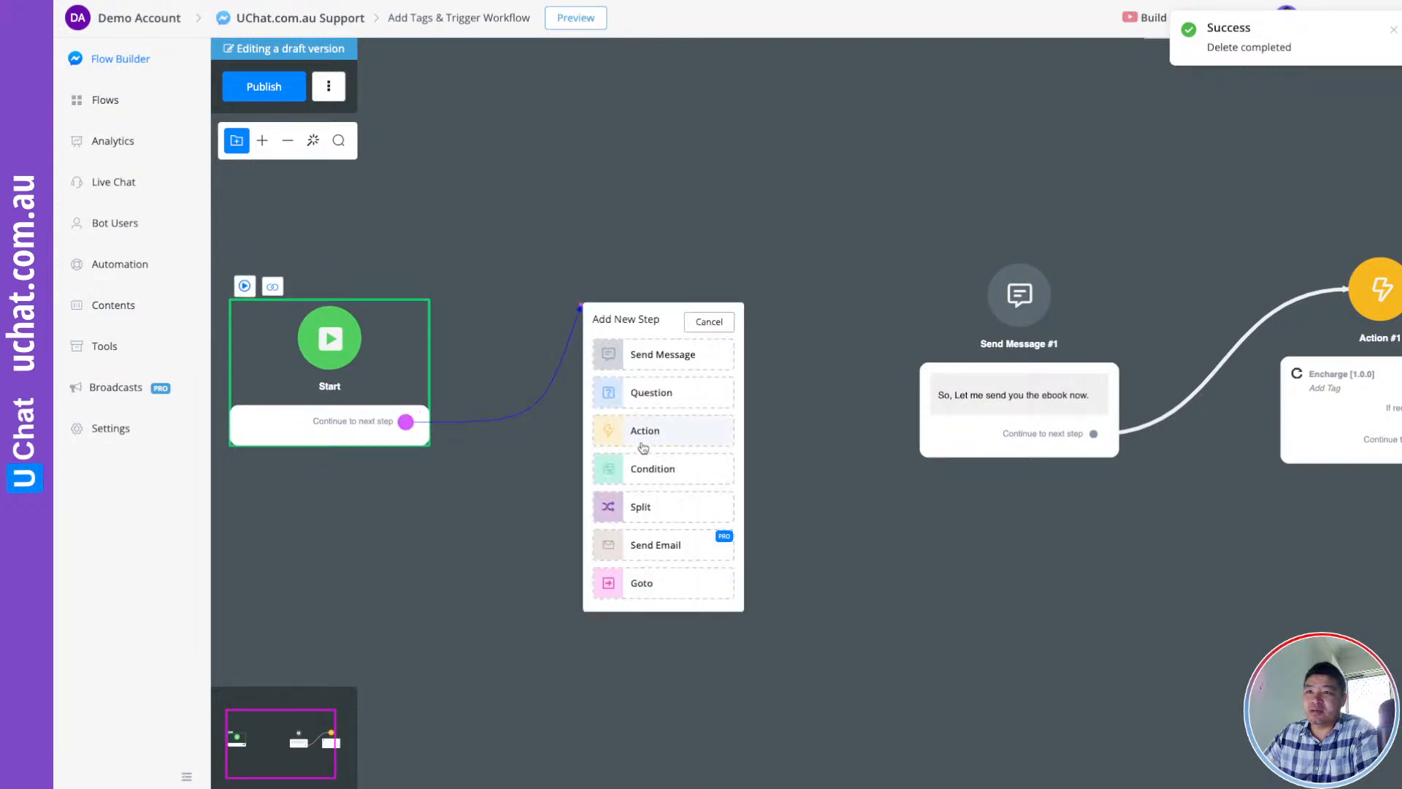
Add Condition #1 after Start checking for the '[encharge] contact created' tag
left_click(643, 468)
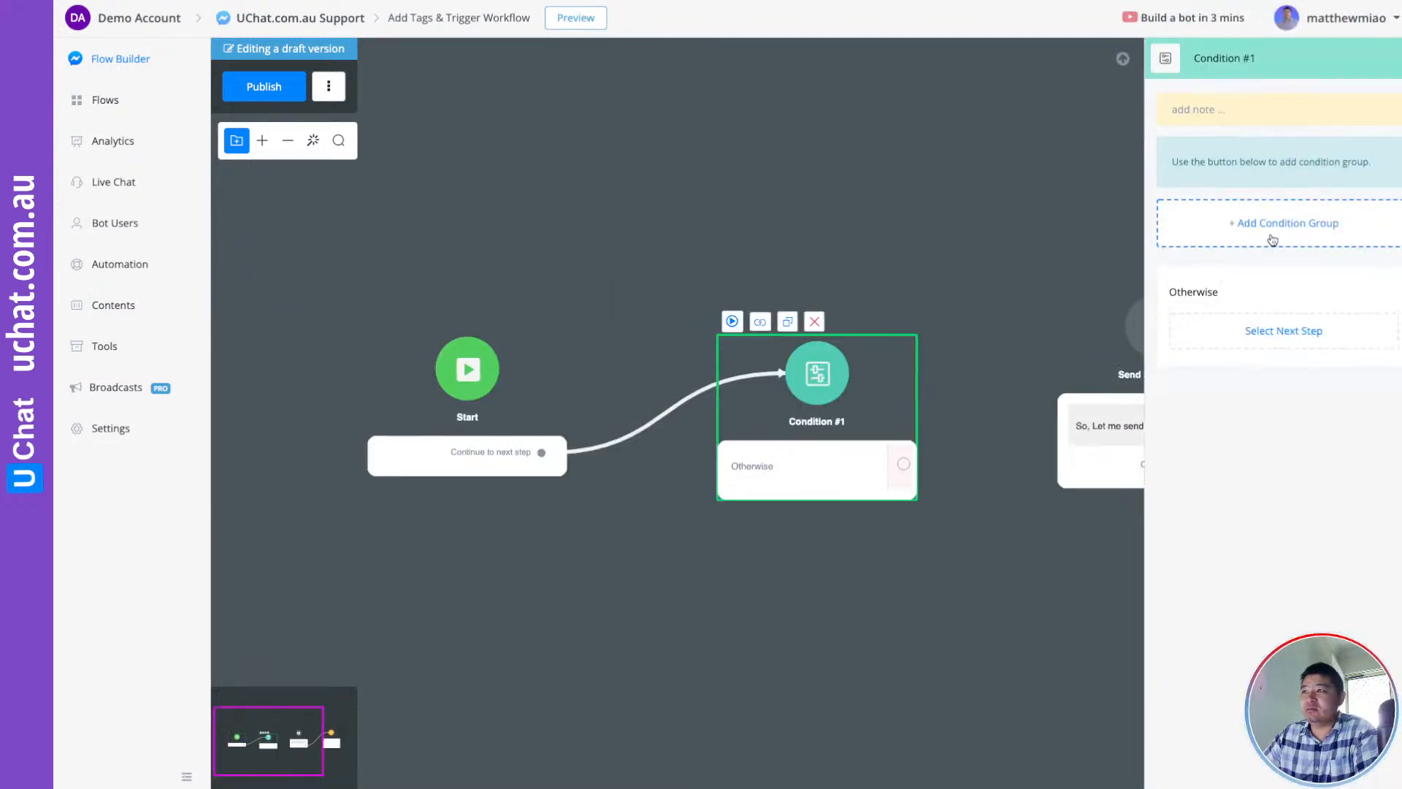
left_click(1273, 239)
left_click(1273, 248)
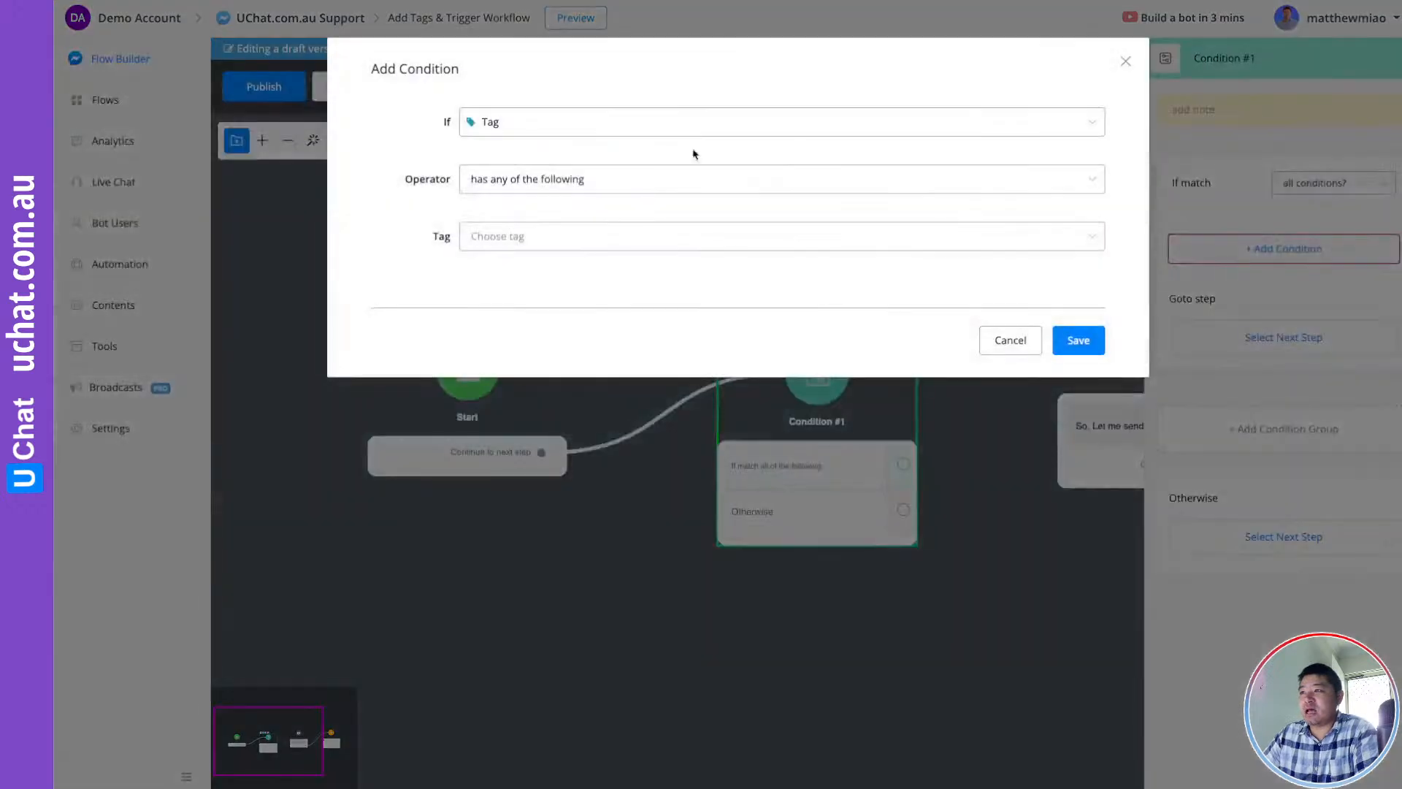
left_click(509, 237)
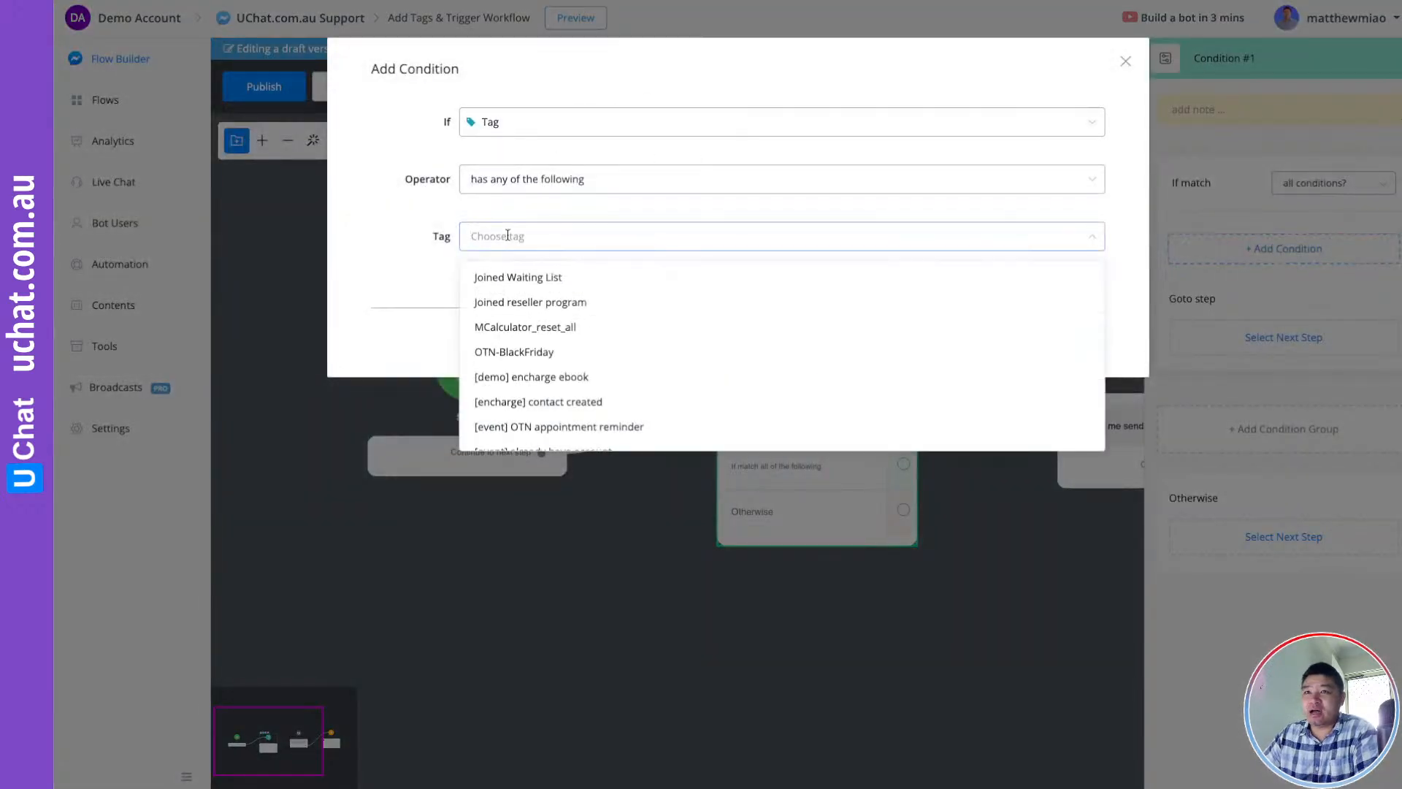
left_click(524, 402)
left_click(414, 303)
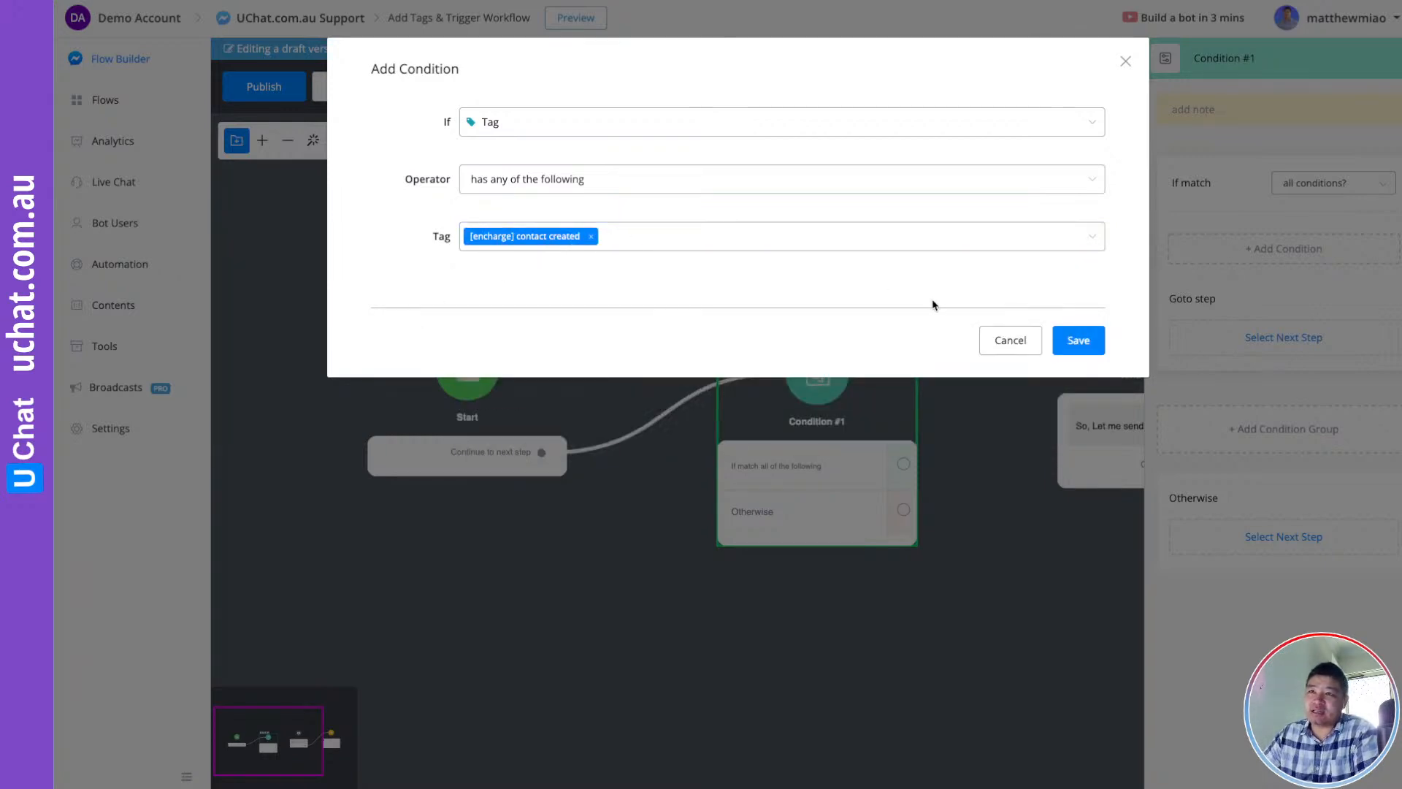
left_click(1079, 340)
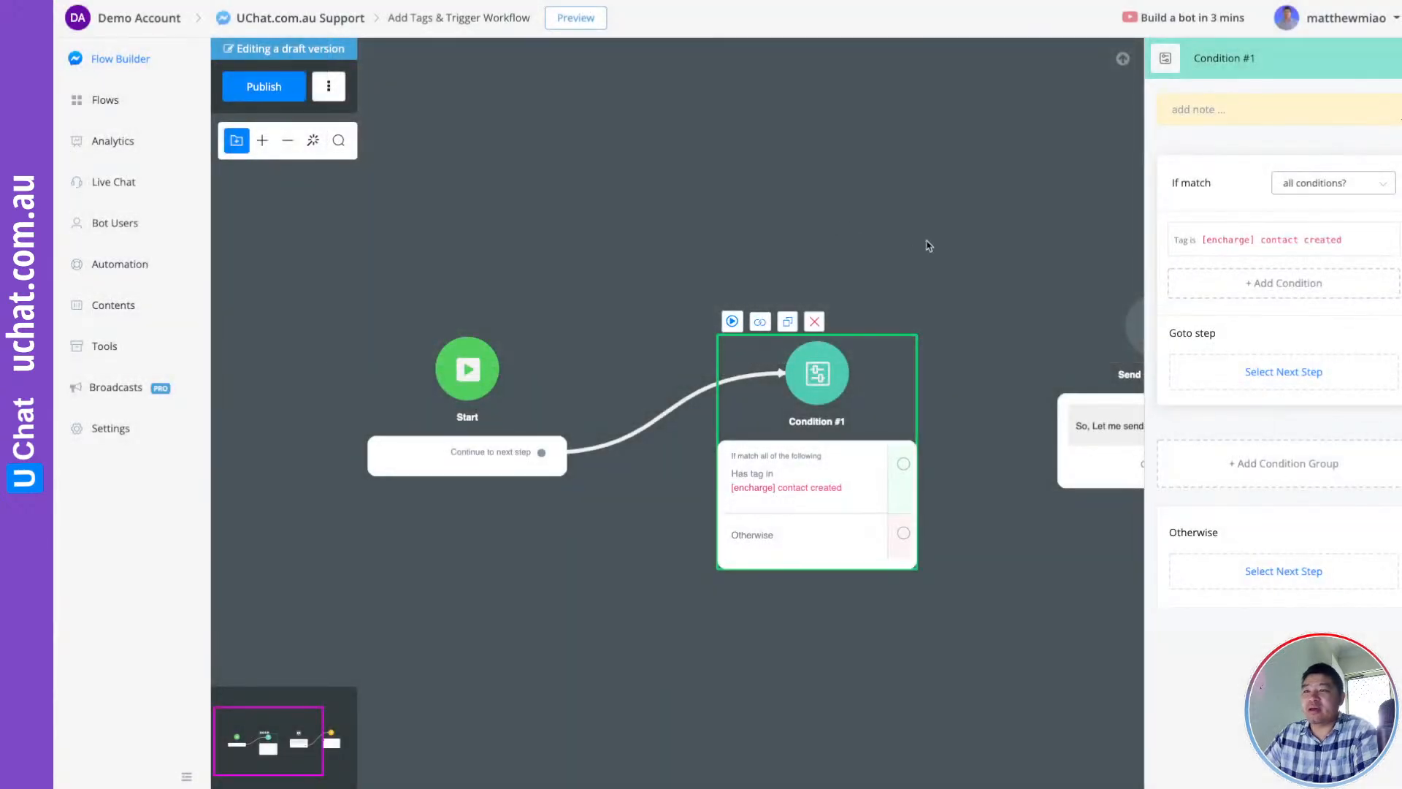
Arrange Send Message #1 and Condition #1 closer together below Start
left_click_drag(961, 243, 779, 185)
left_click_drag(964, 271, 935, 319)
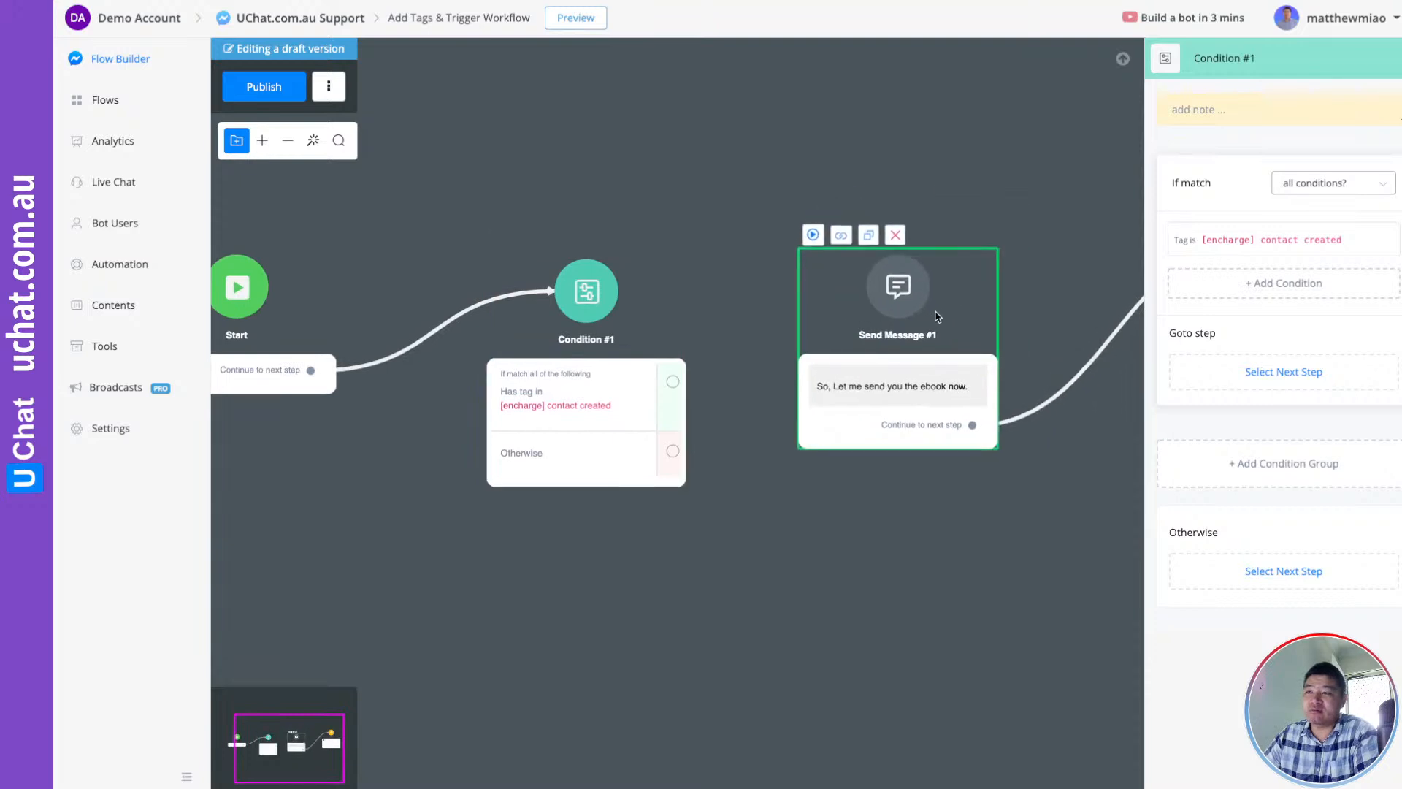
left_click_drag(649, 183, 710, 204)
left_click(724, 283)
left_click_drag(725, 285, 700, 262)
left_click_drag(825, 212, 783, 202)
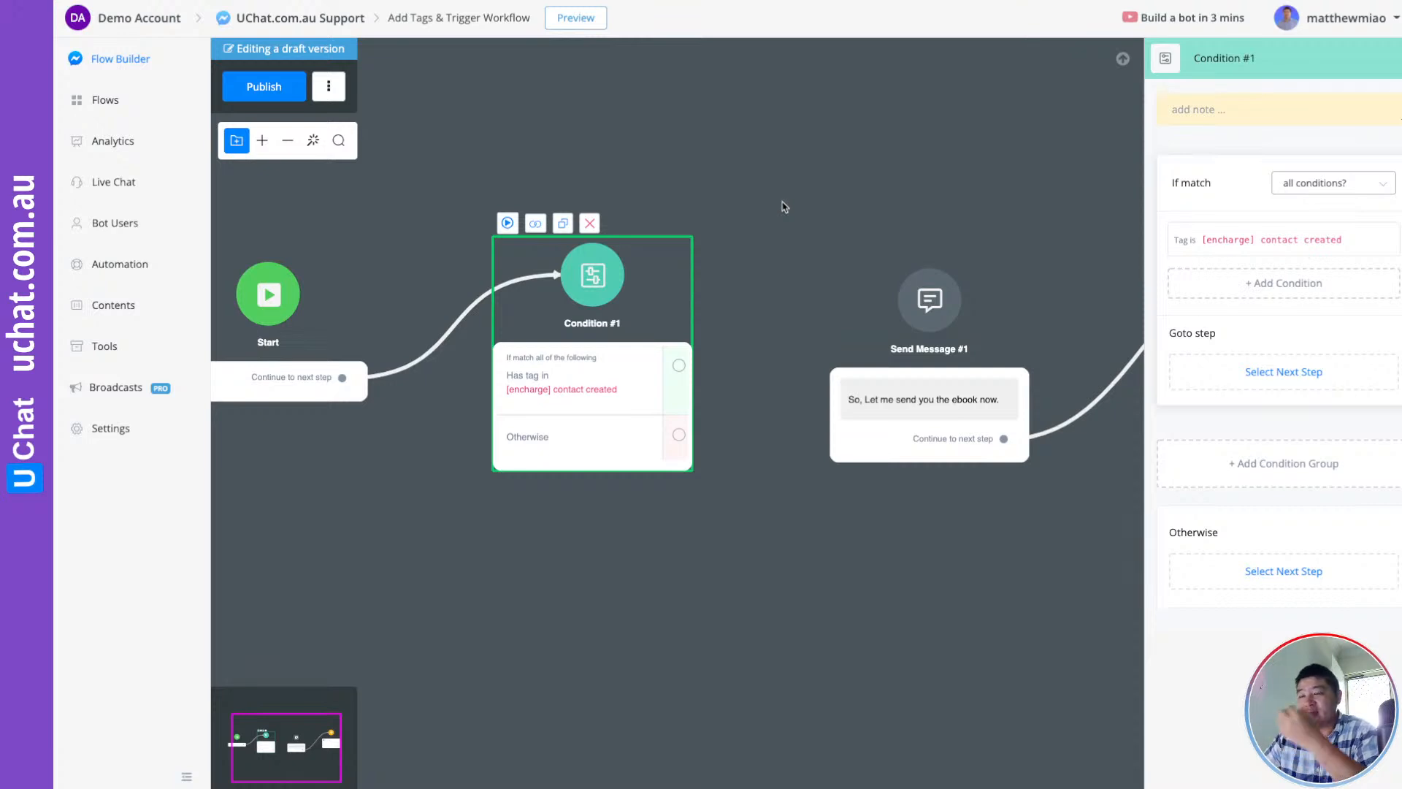
left_click_drag(842, 233, 795, 208)
scroll(739, 432, "down", 3)
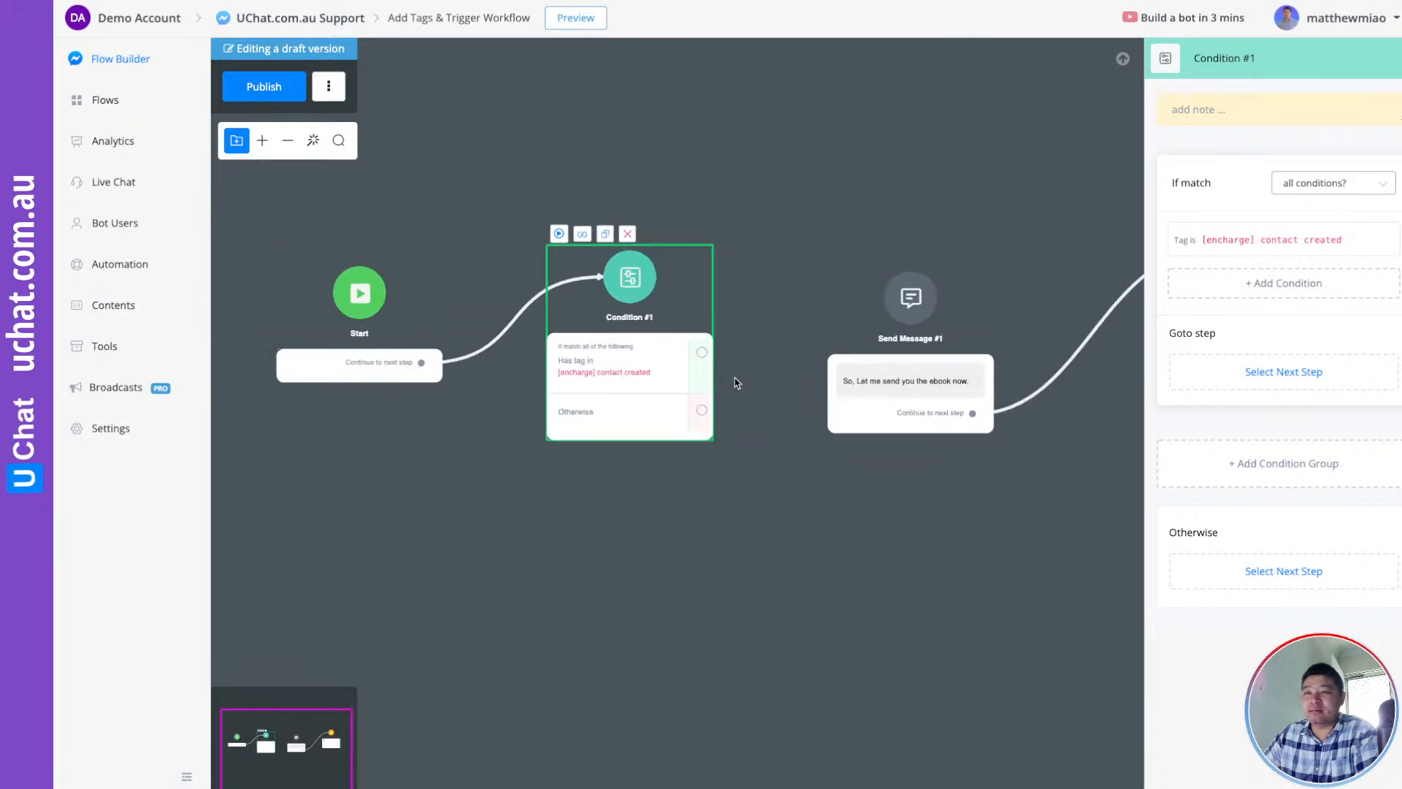
Link Condition #1's tag-matched branch to Send Message #1 and reposition Action #1 below it
left_click_drag(703, 353, 909, 296)
scroll(745, 178, "right", 5)
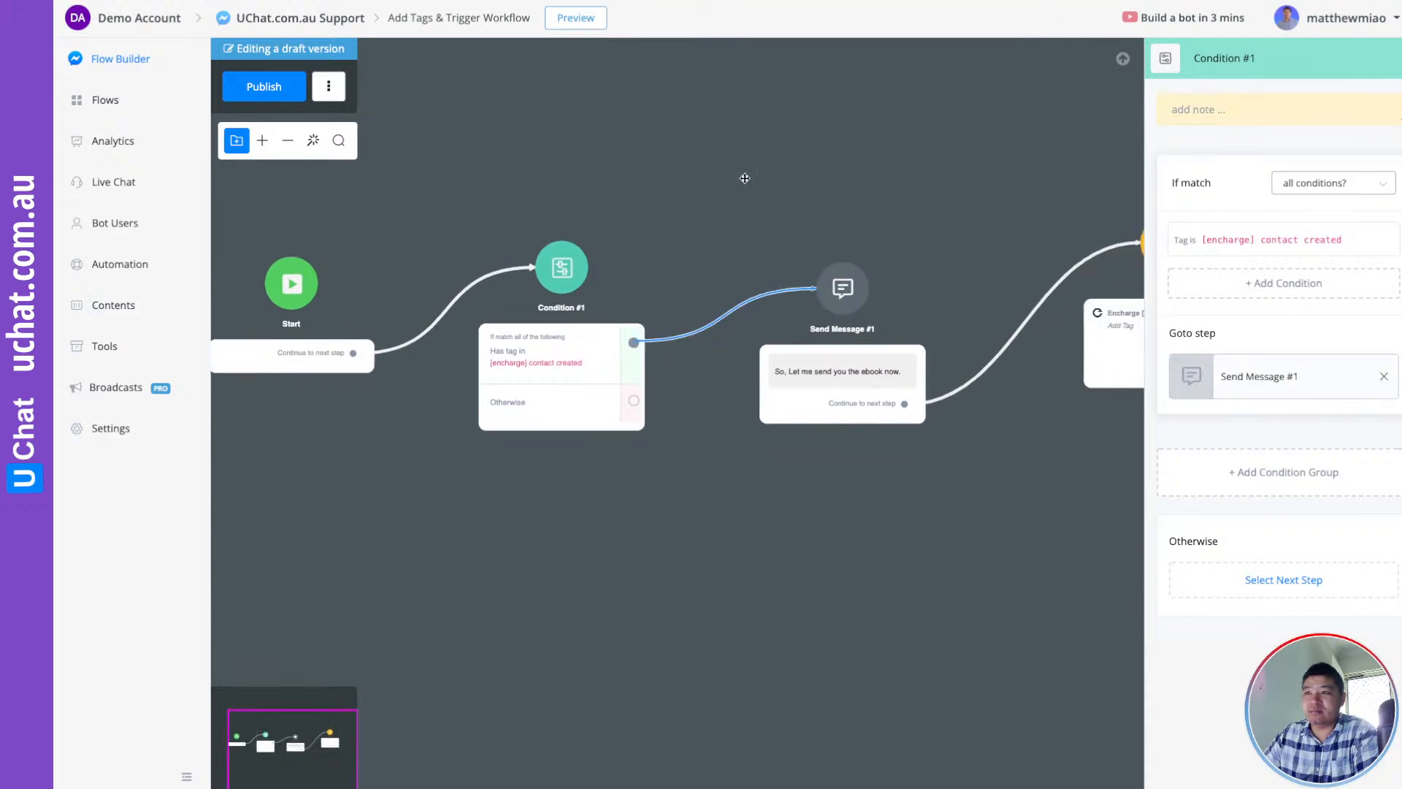
left_click(448, 376)
scroll(447, 376, "up", 3)
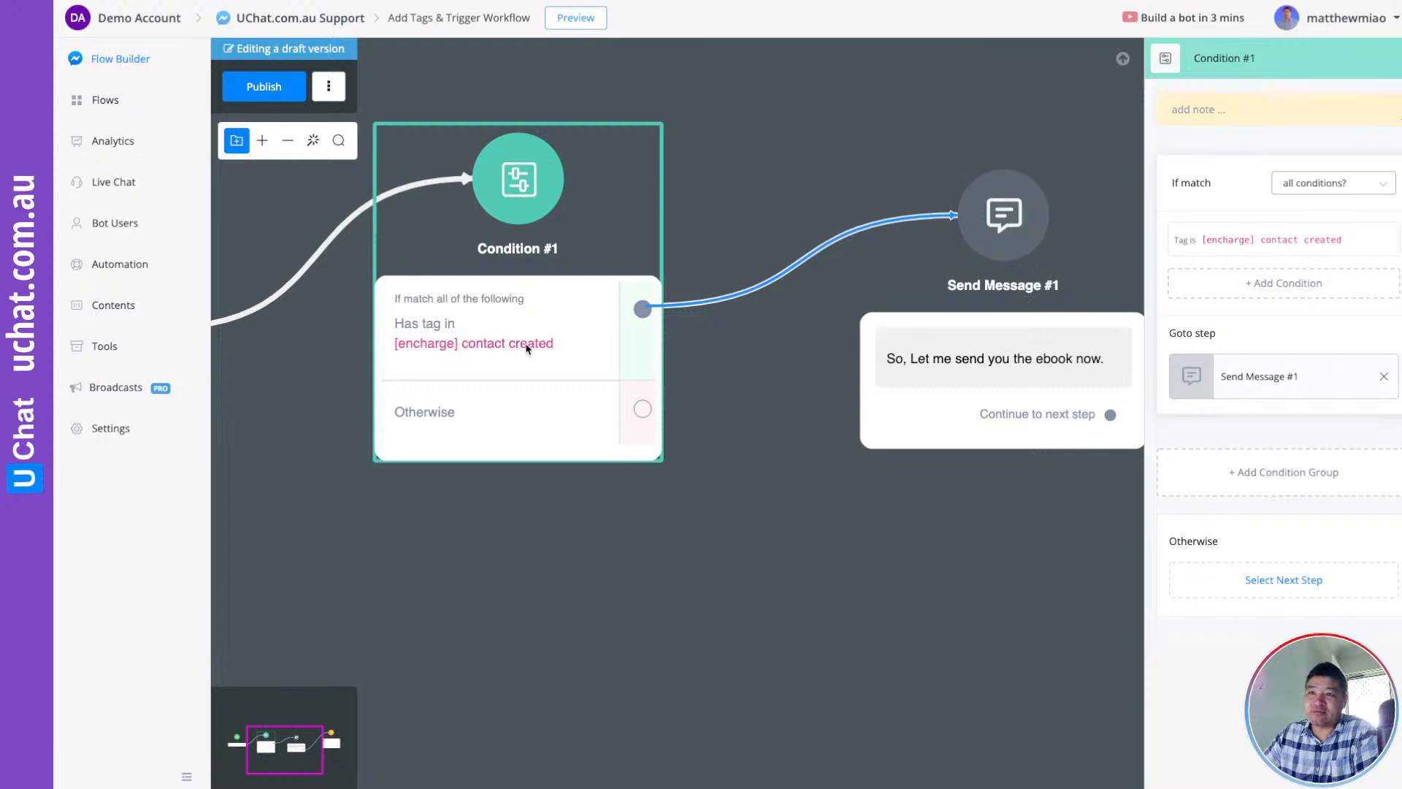
left_click_drag(760, 491, 448, 519)
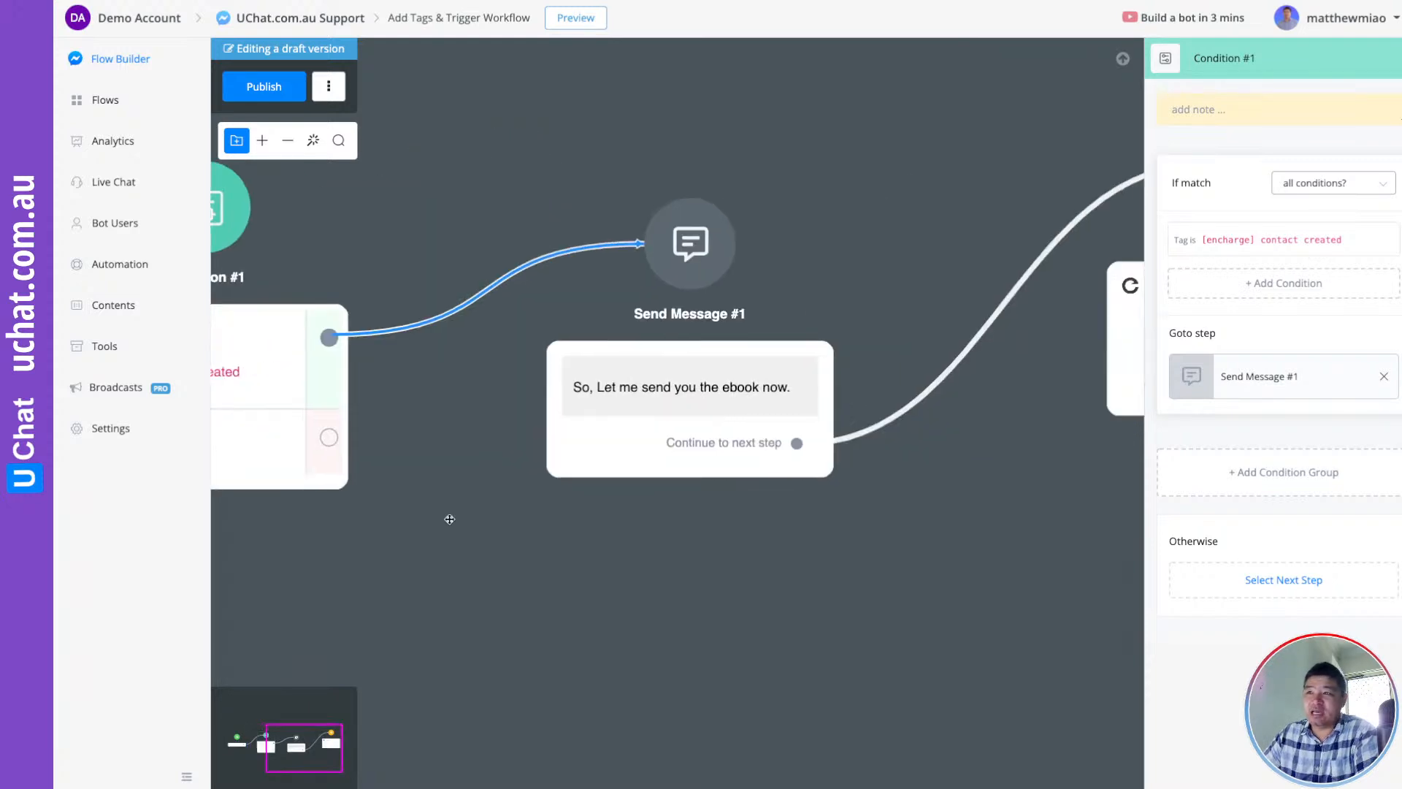
scroll(778, 541, "down", 3)
left_click_drag(927, 542, 667, 527)
left_click(823, 365)
left_click_drag(823, 366, 788, 436)
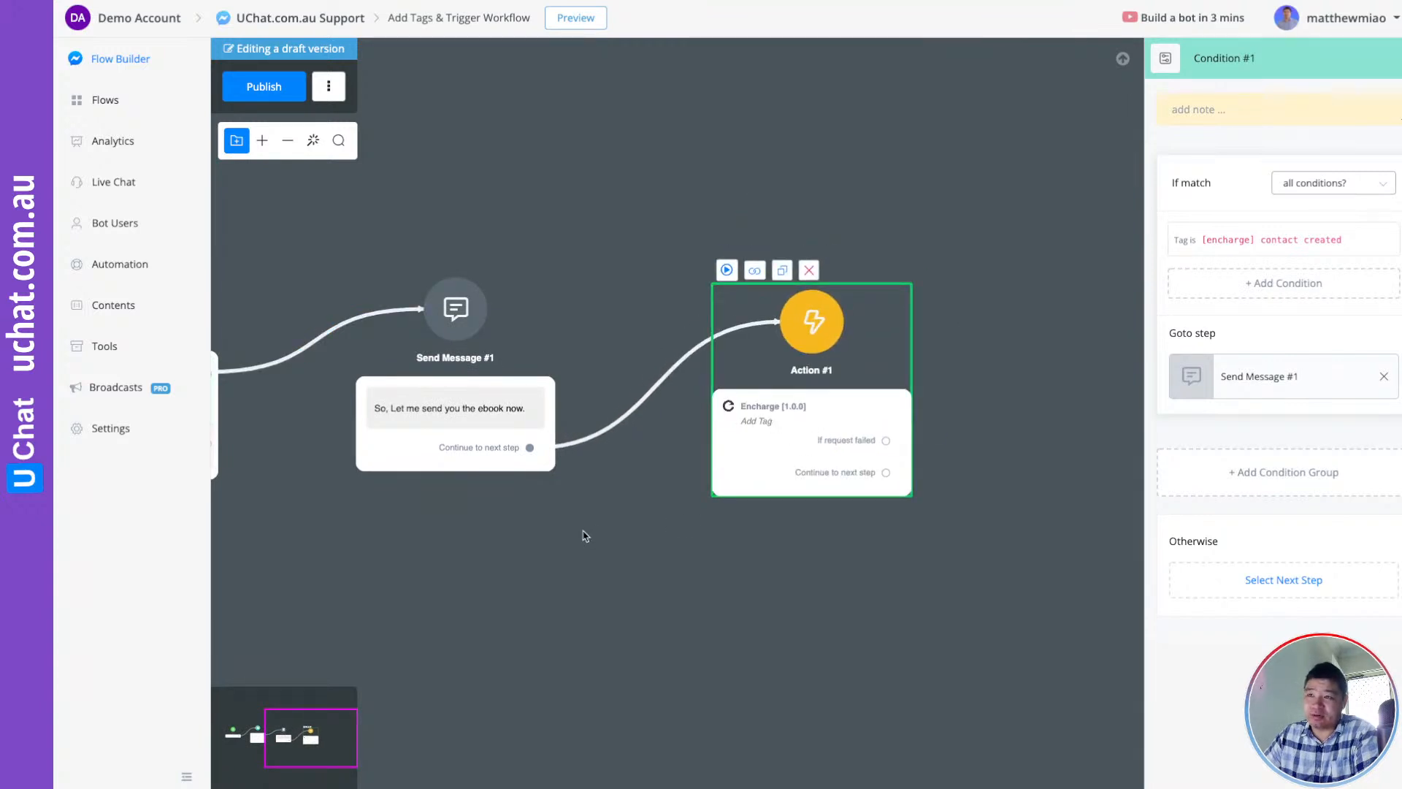
Centre the flow on Action #1 and publish the flow
left_click_drag(582, 532, 877, 447)
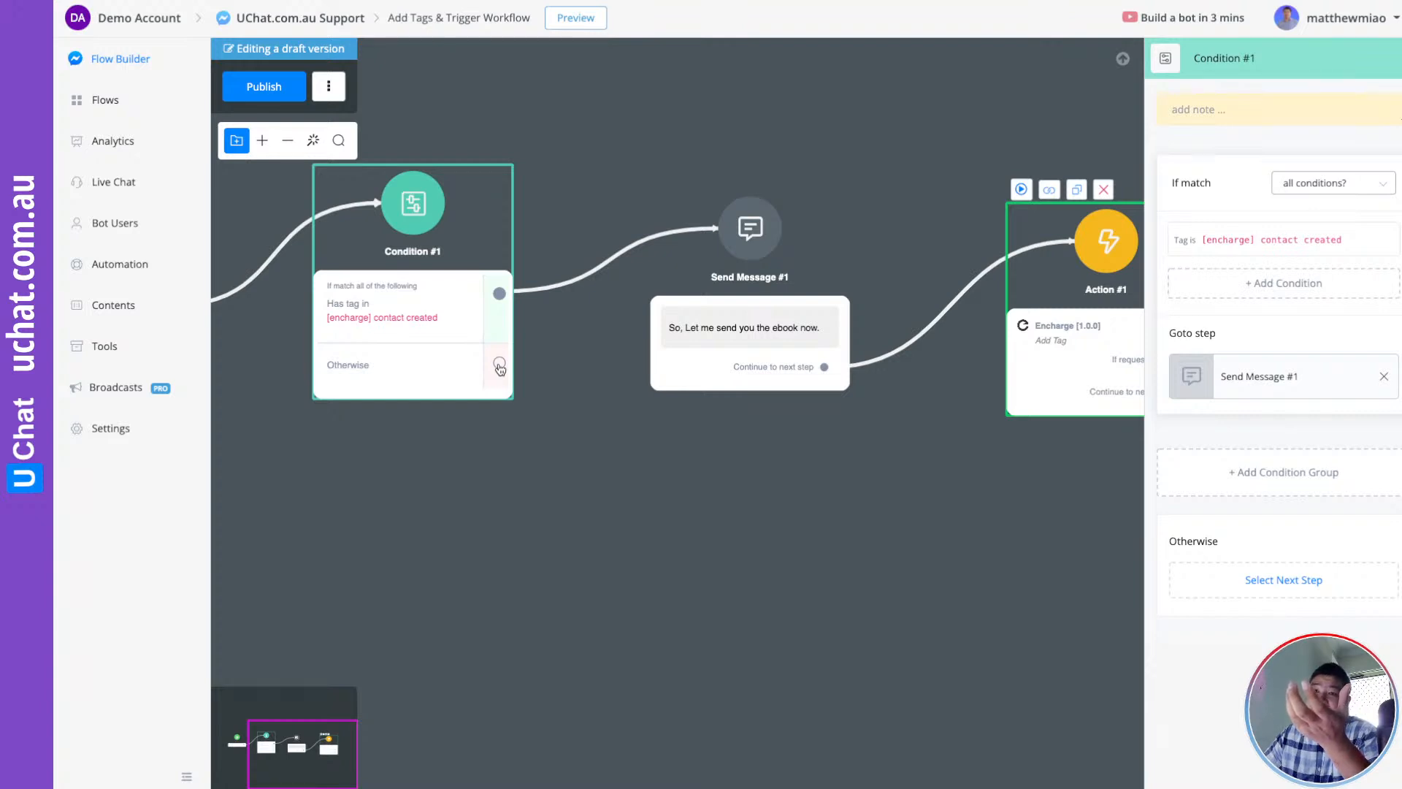
left_click_drag(717, 469, 620, 504)
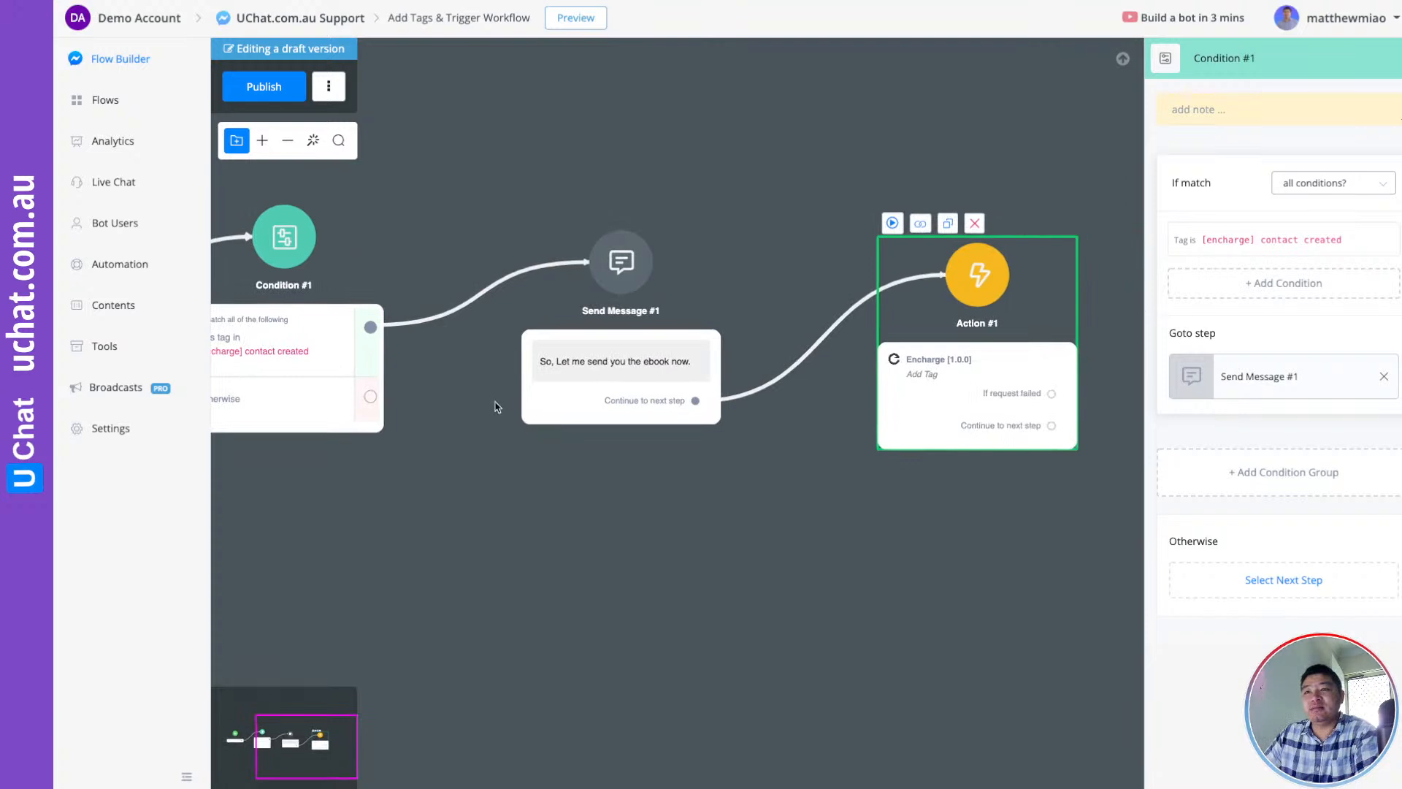
left_click(270, 103)
Review Action #1's Encharge Add Tag settings, then delete that action
left_click(985, 314)
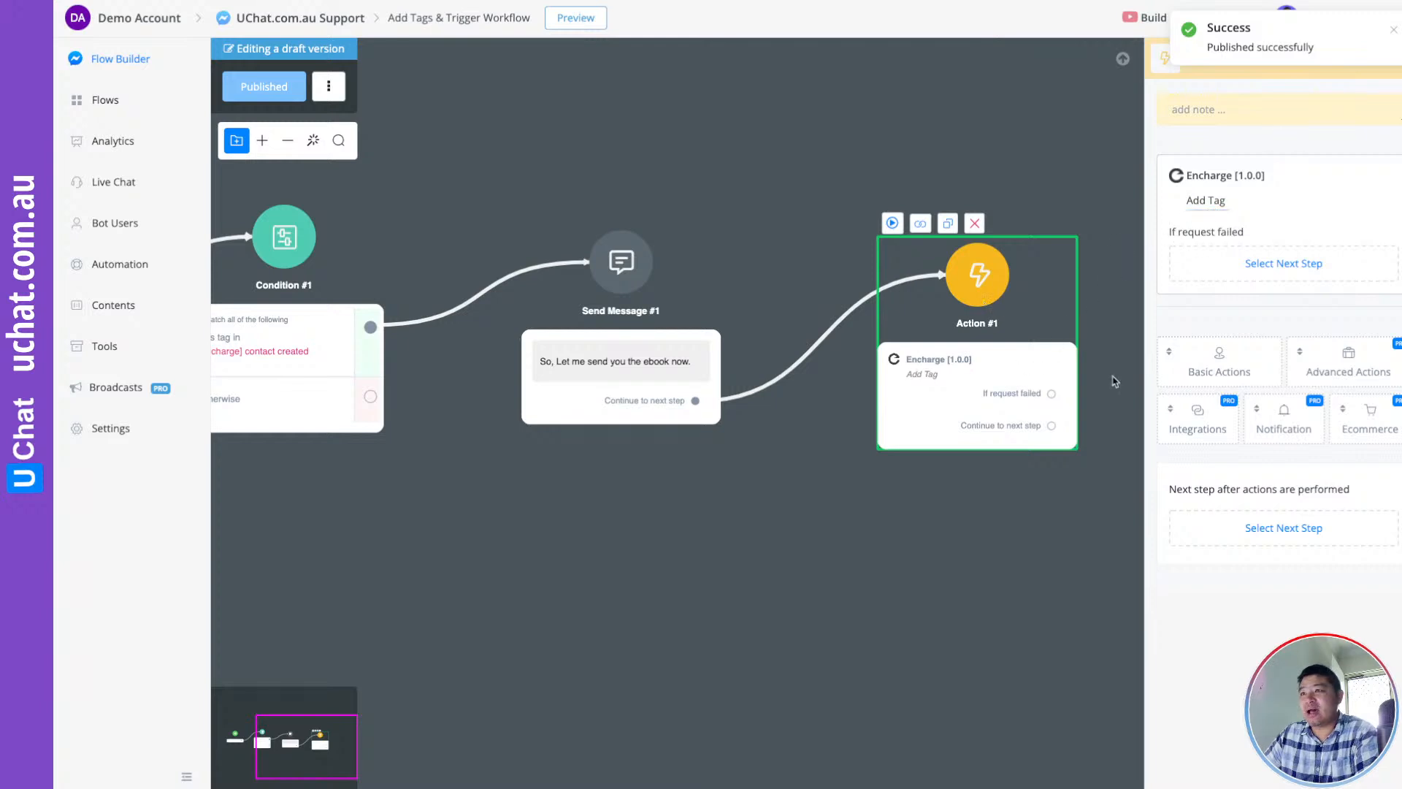
left_click(1200, 431)
scroll(1246, 599, "down", 3)
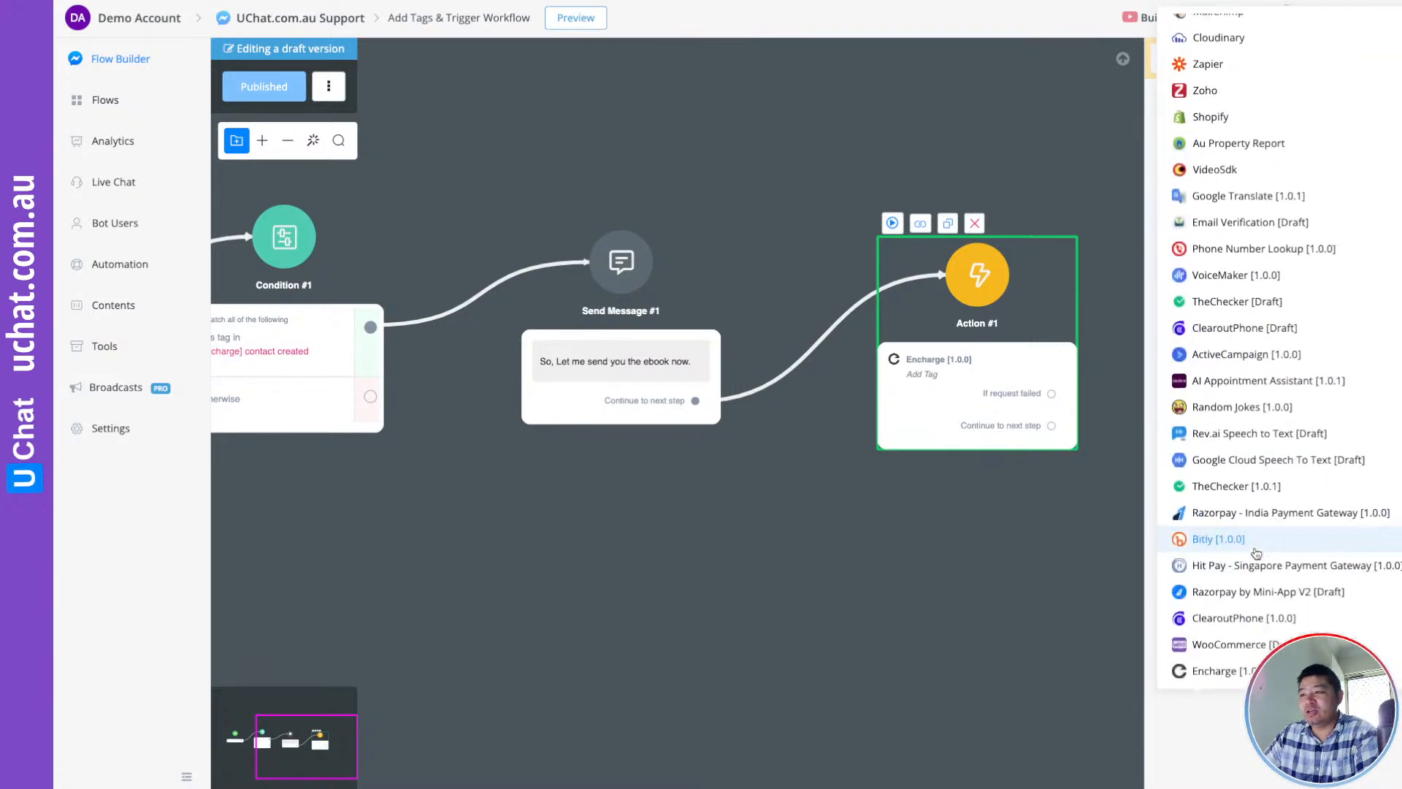
left_click(1216, 667)
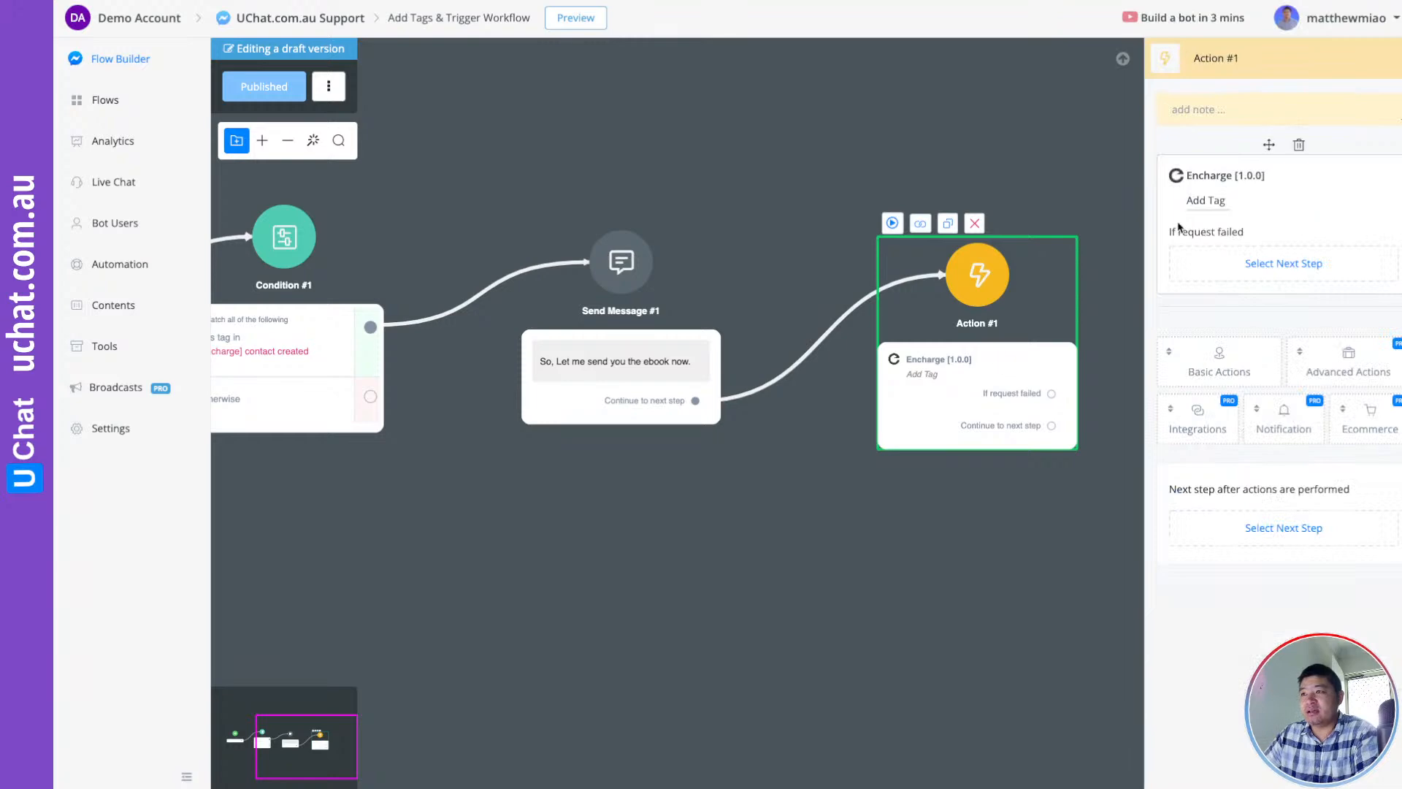
left_click(1206, 201)
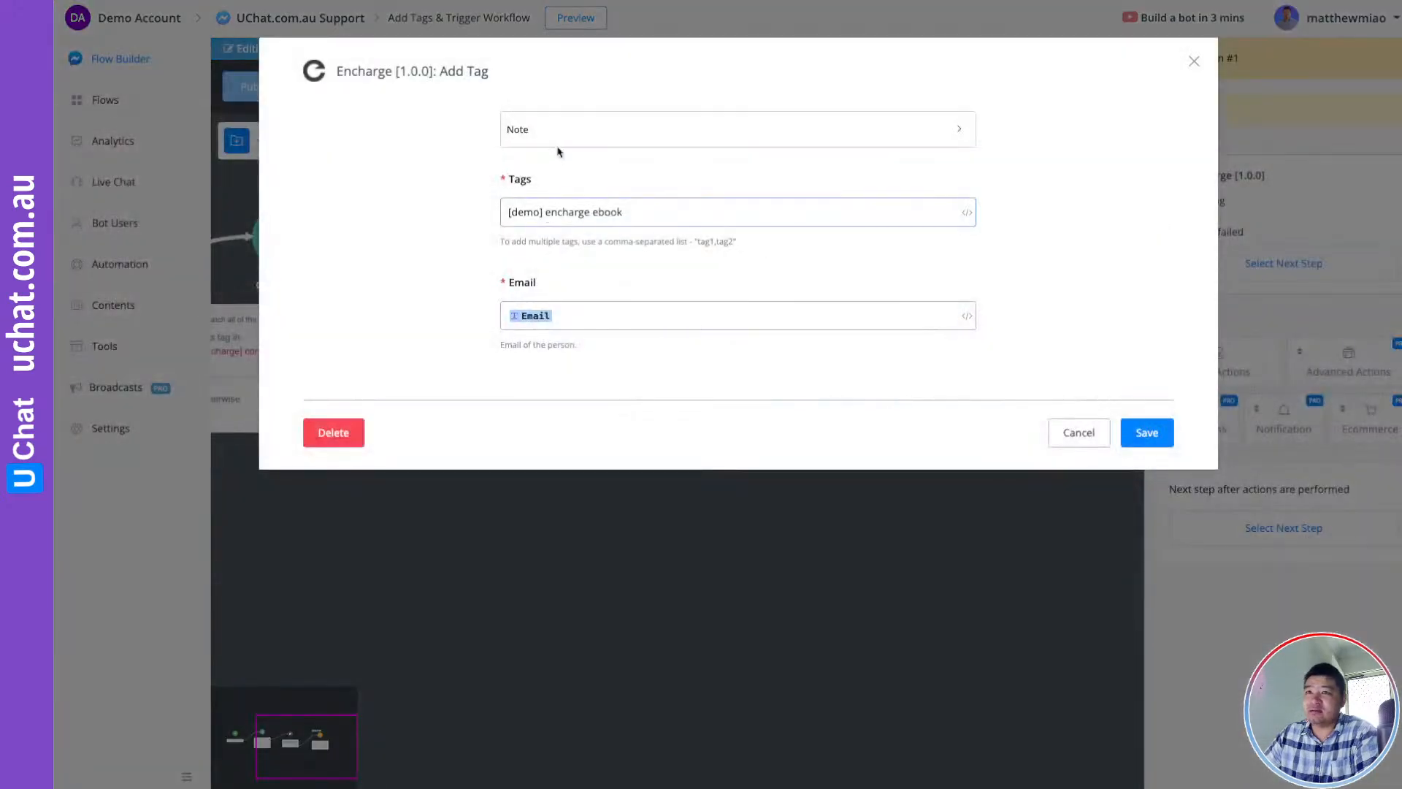
left_click(1077, 433)
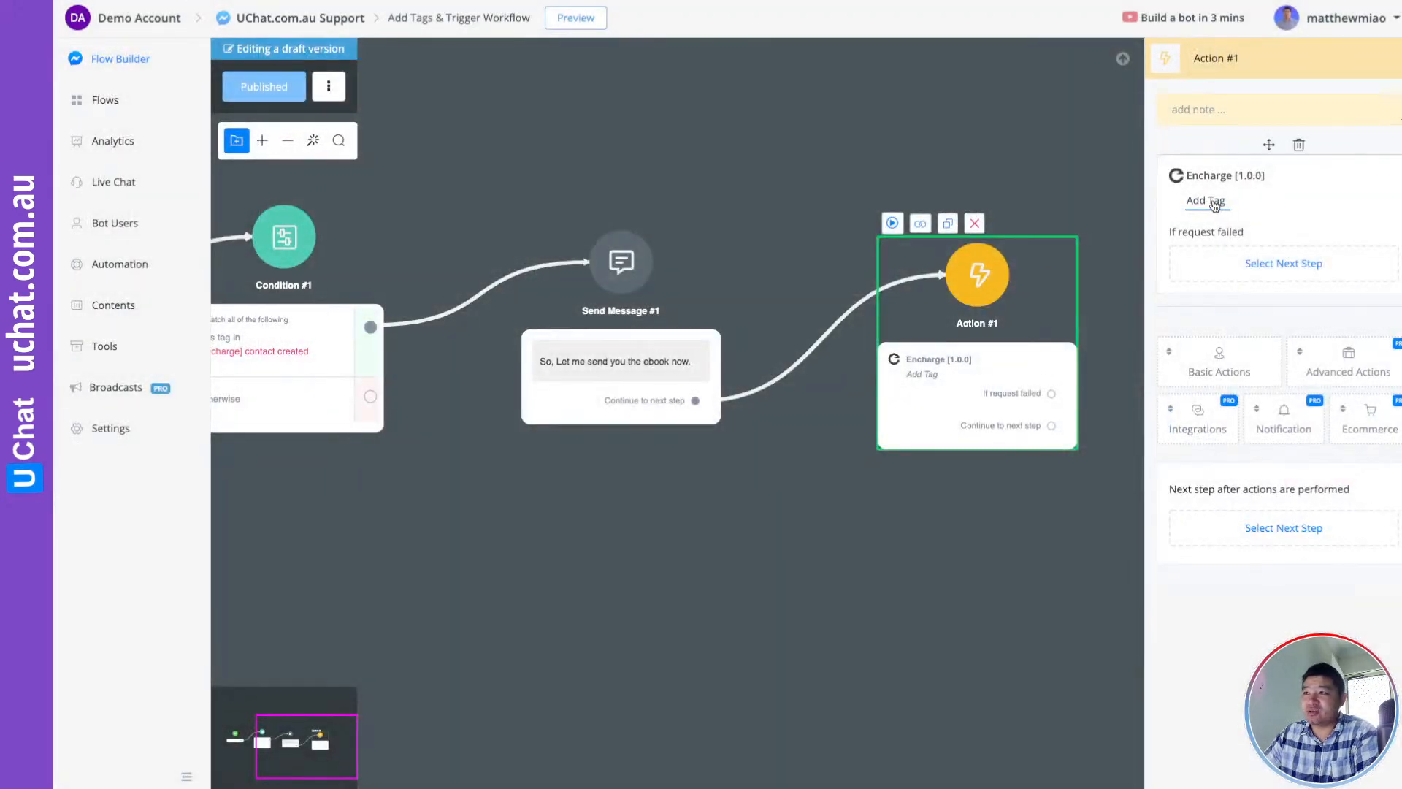
left_click(1299, 146)
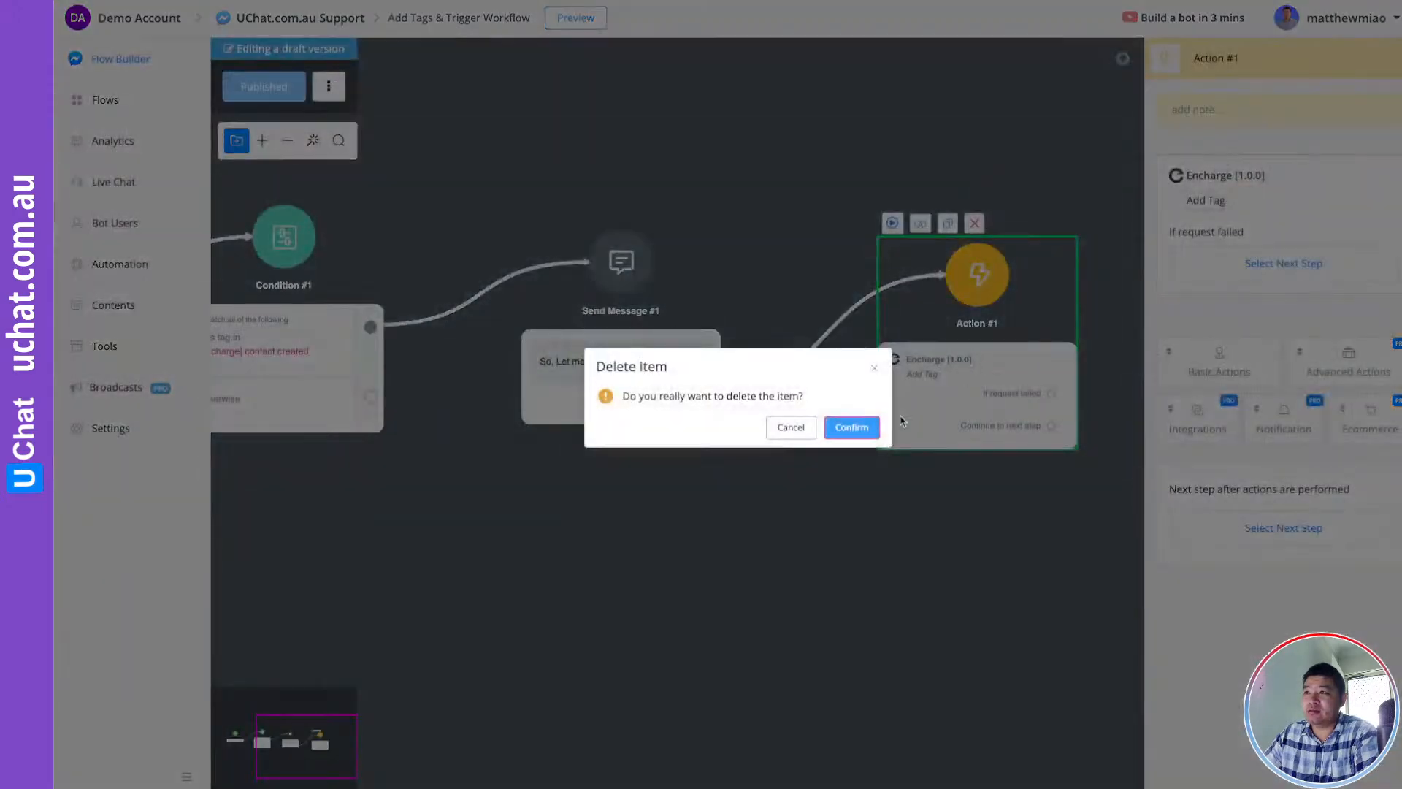
left_click(852, 428)
left_click(1189, 323)
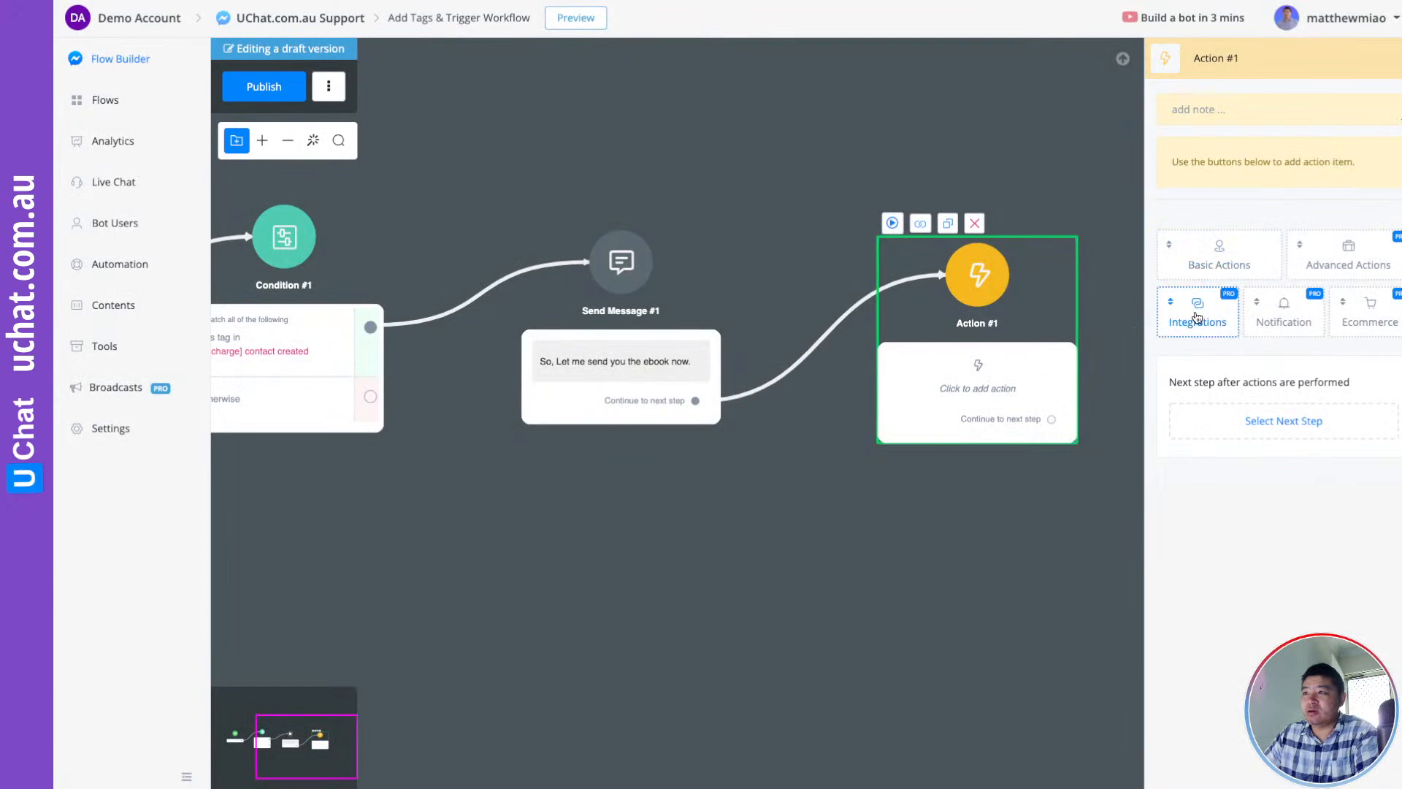
Make Action #1 an Encharge Add Tag adding '[demo] ebook download' to the contact's Email, then publish
scroll(1253, 511, "down", 3)
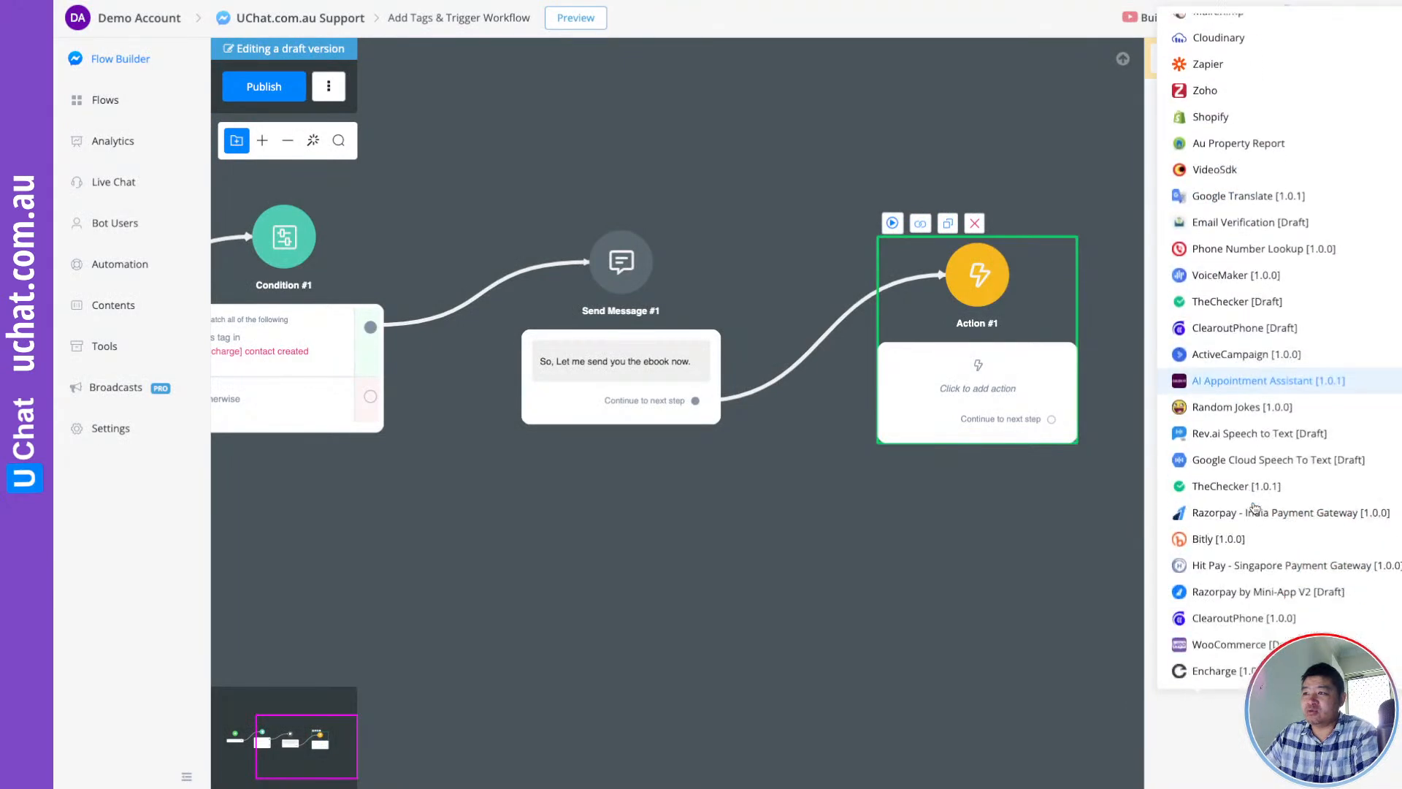
left_click(1234, 668)
left_click(1203, 203)
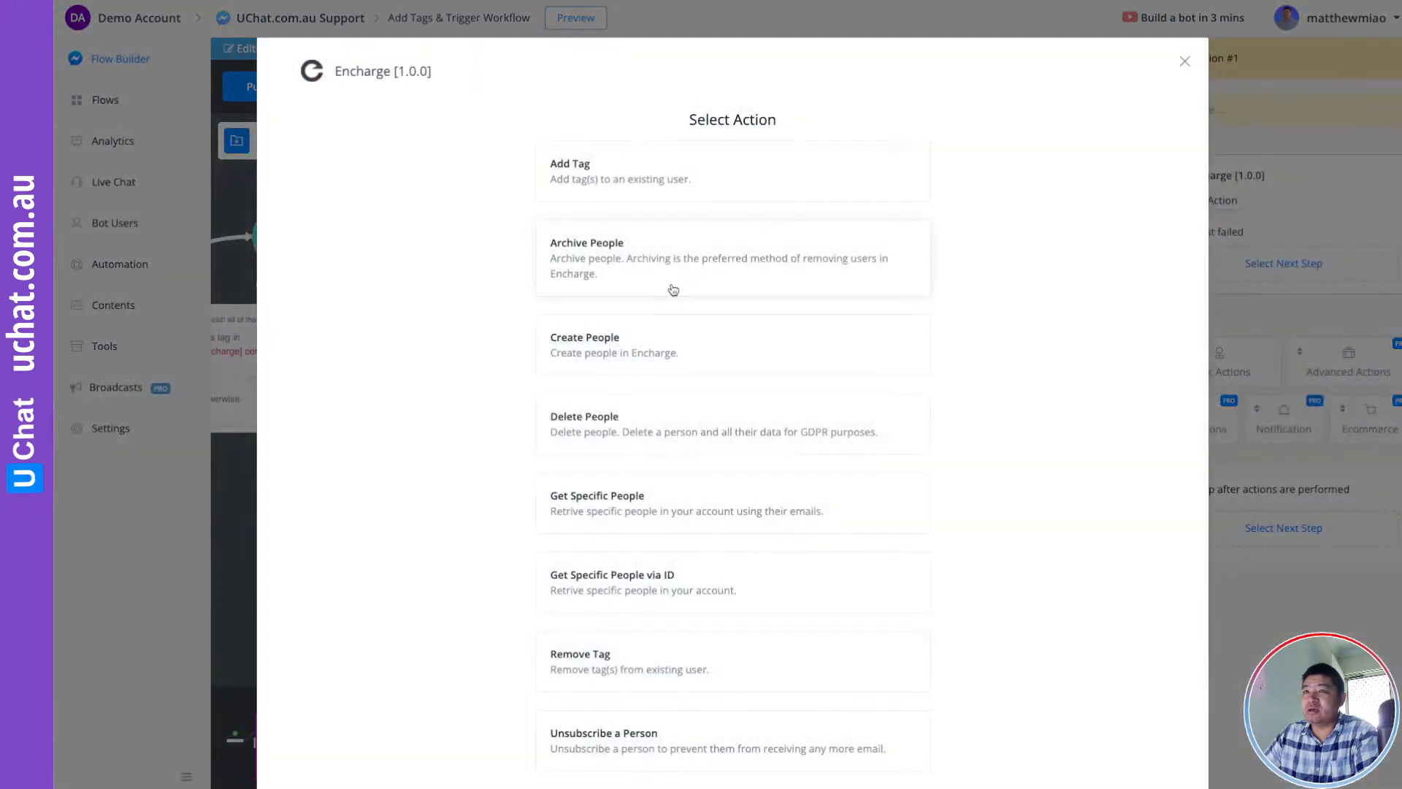
left_click(599, 178)
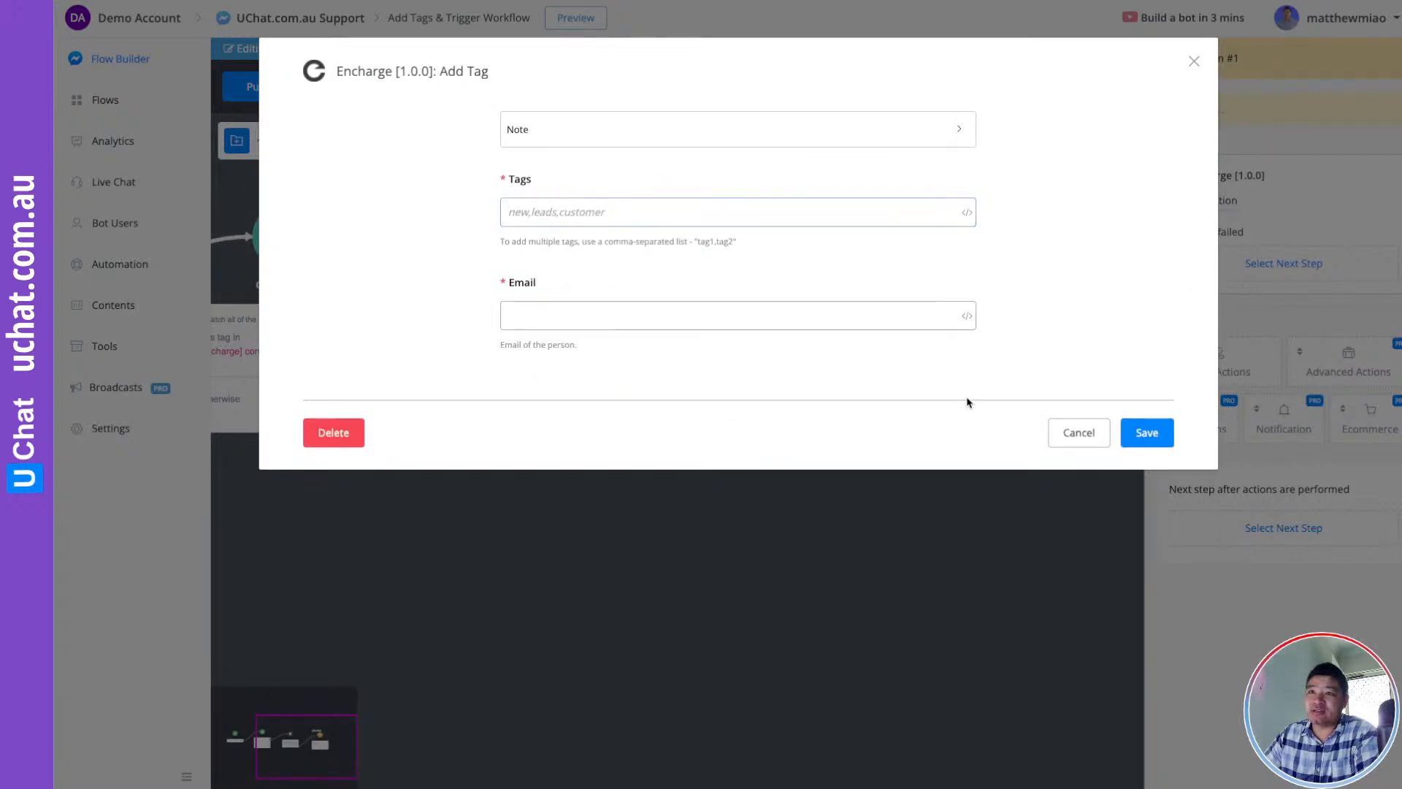
left_click(968, 316)
left_click(1024, 401)
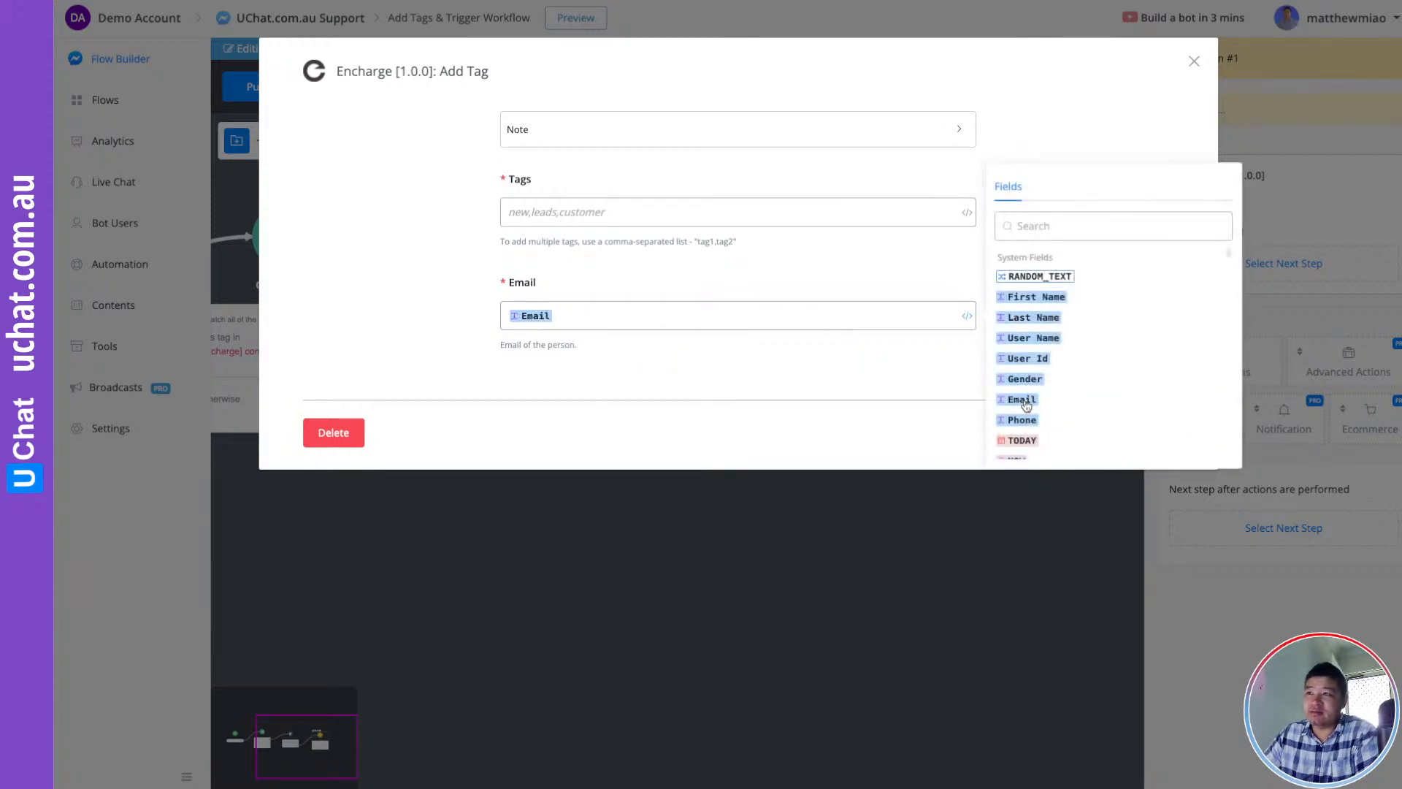
left_click(621, 283)
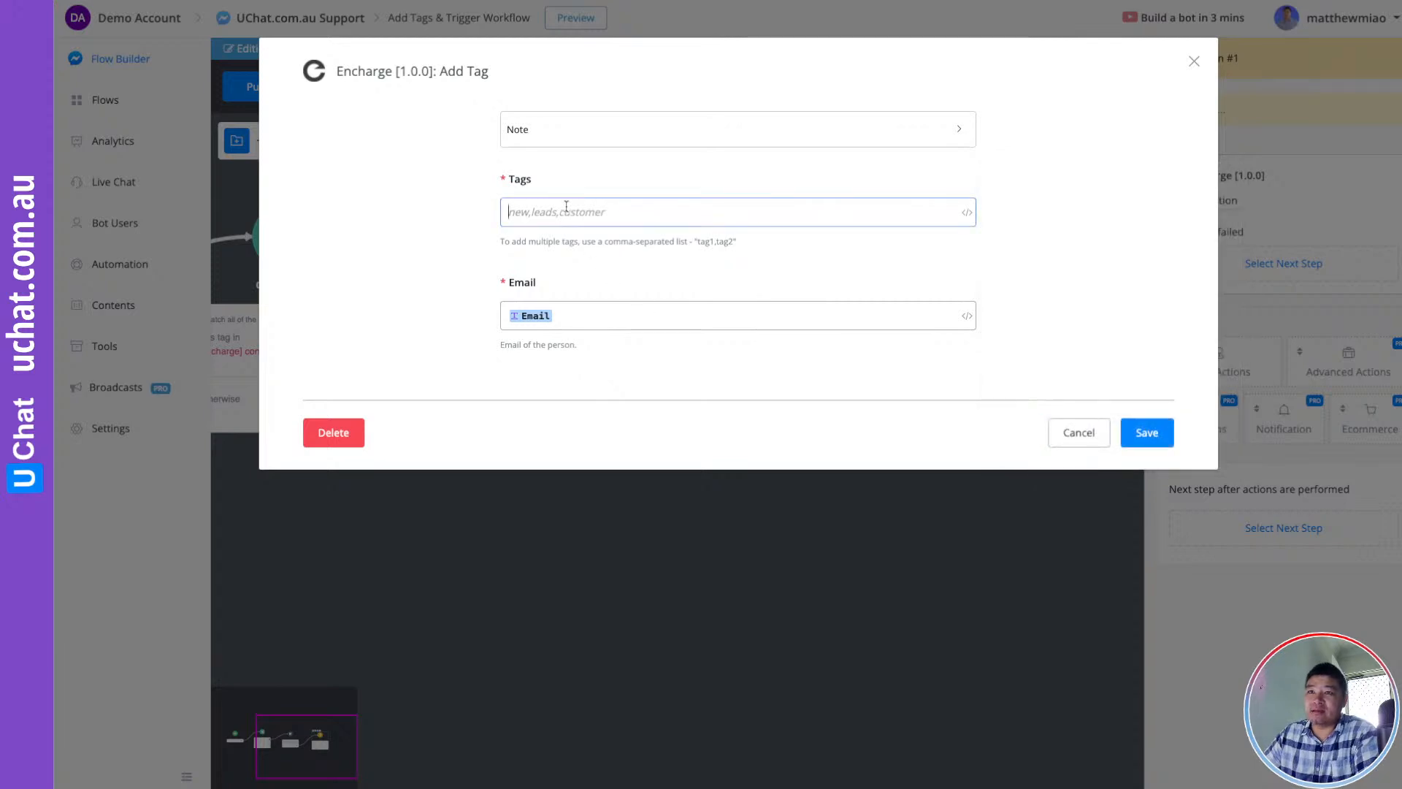
left_click(566, 210)
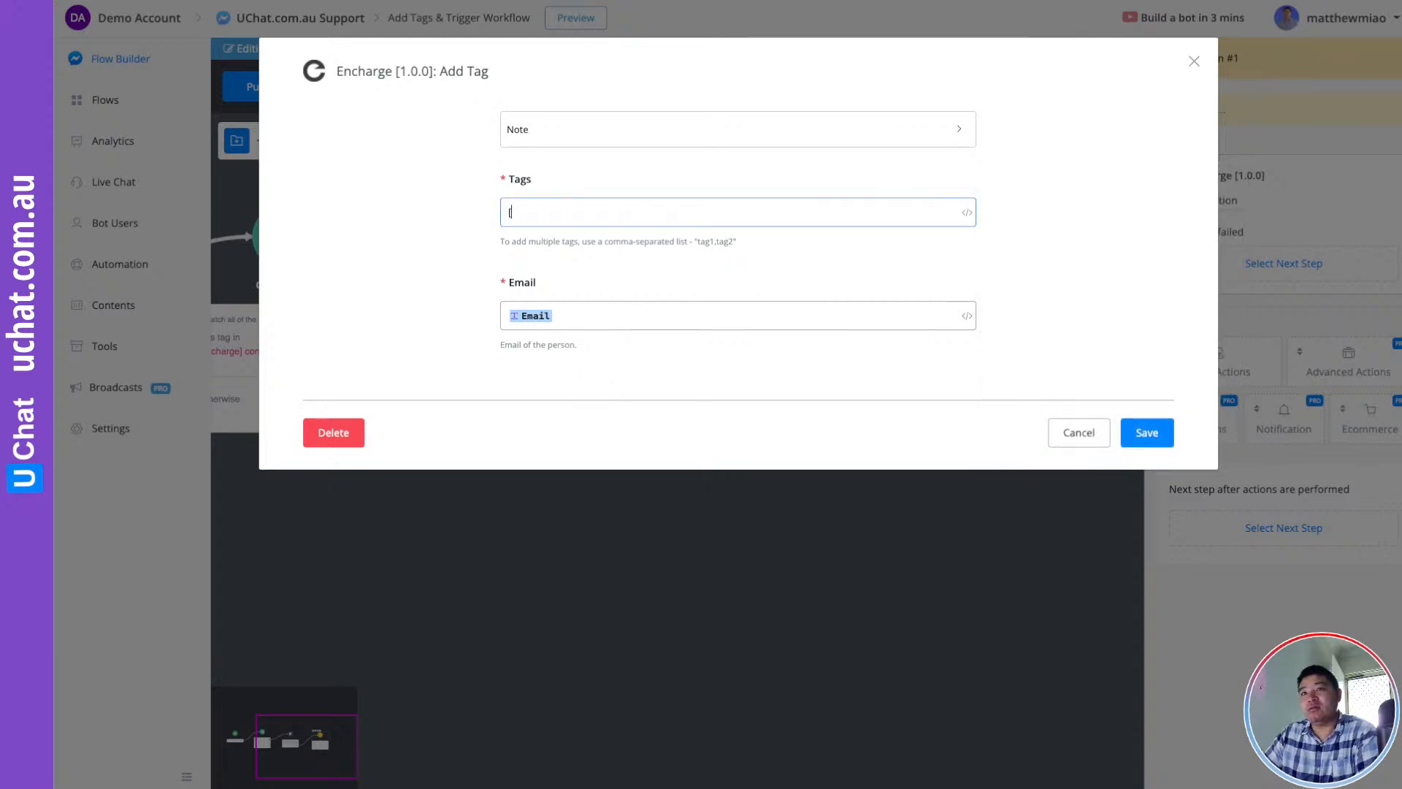
type("[demo] ebook")
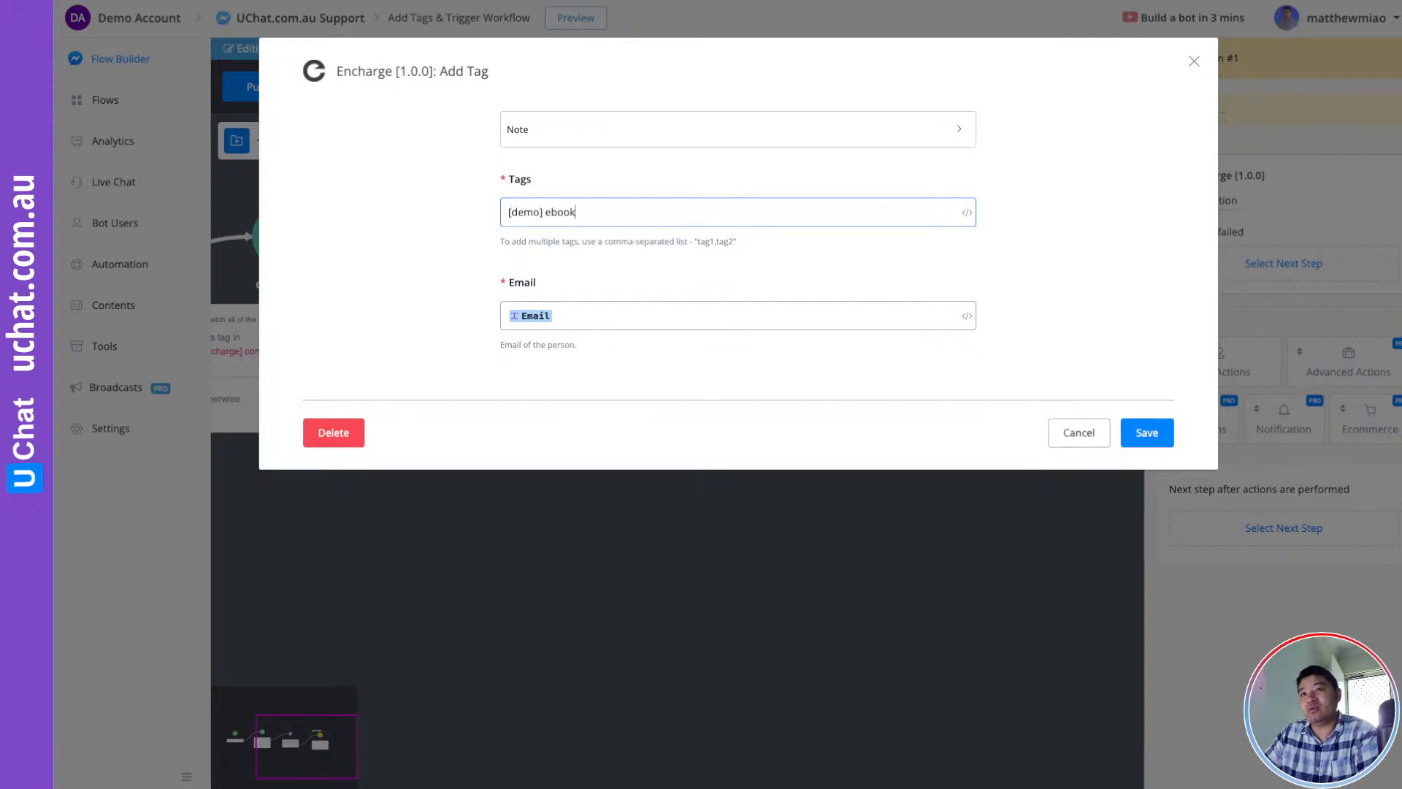
type(" download")
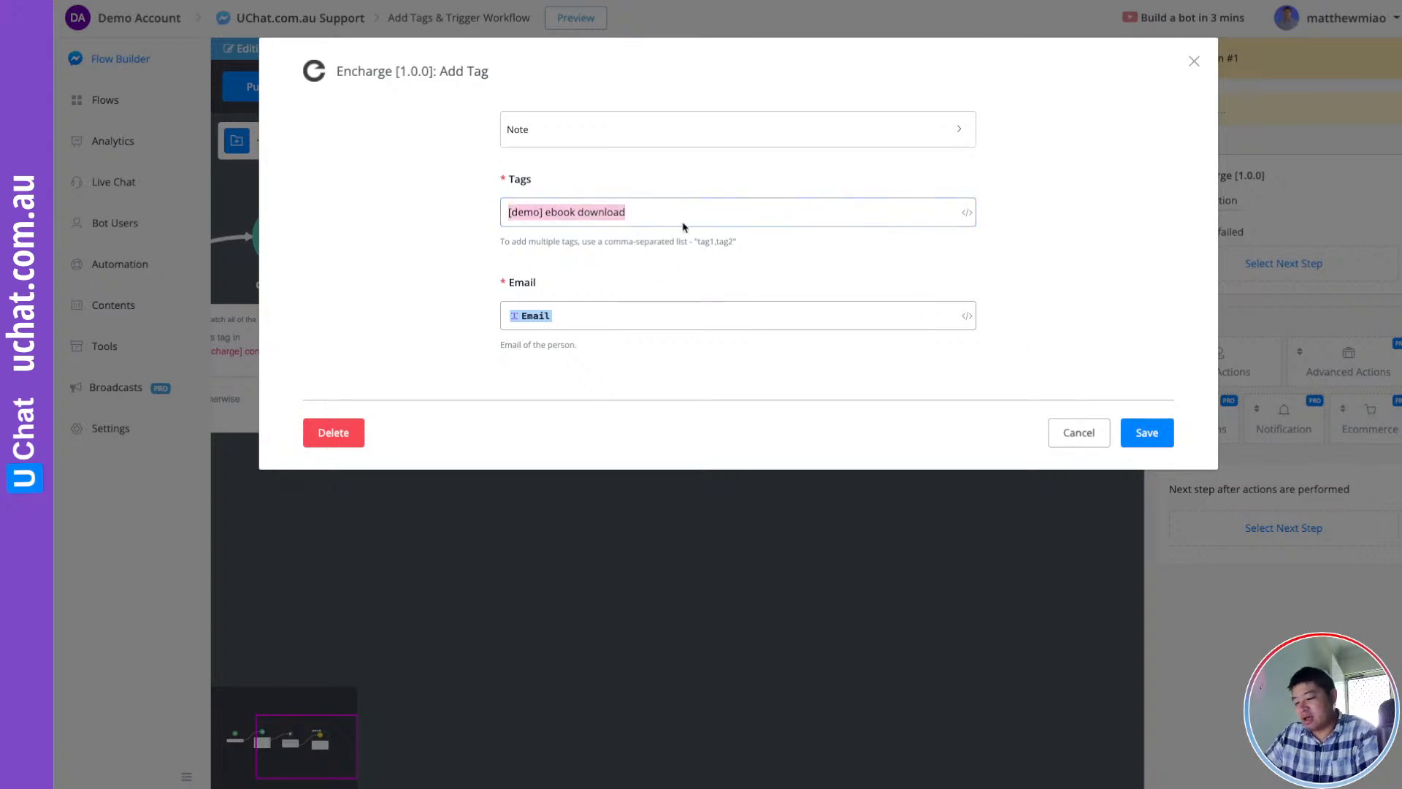
left_click(1148, 433)
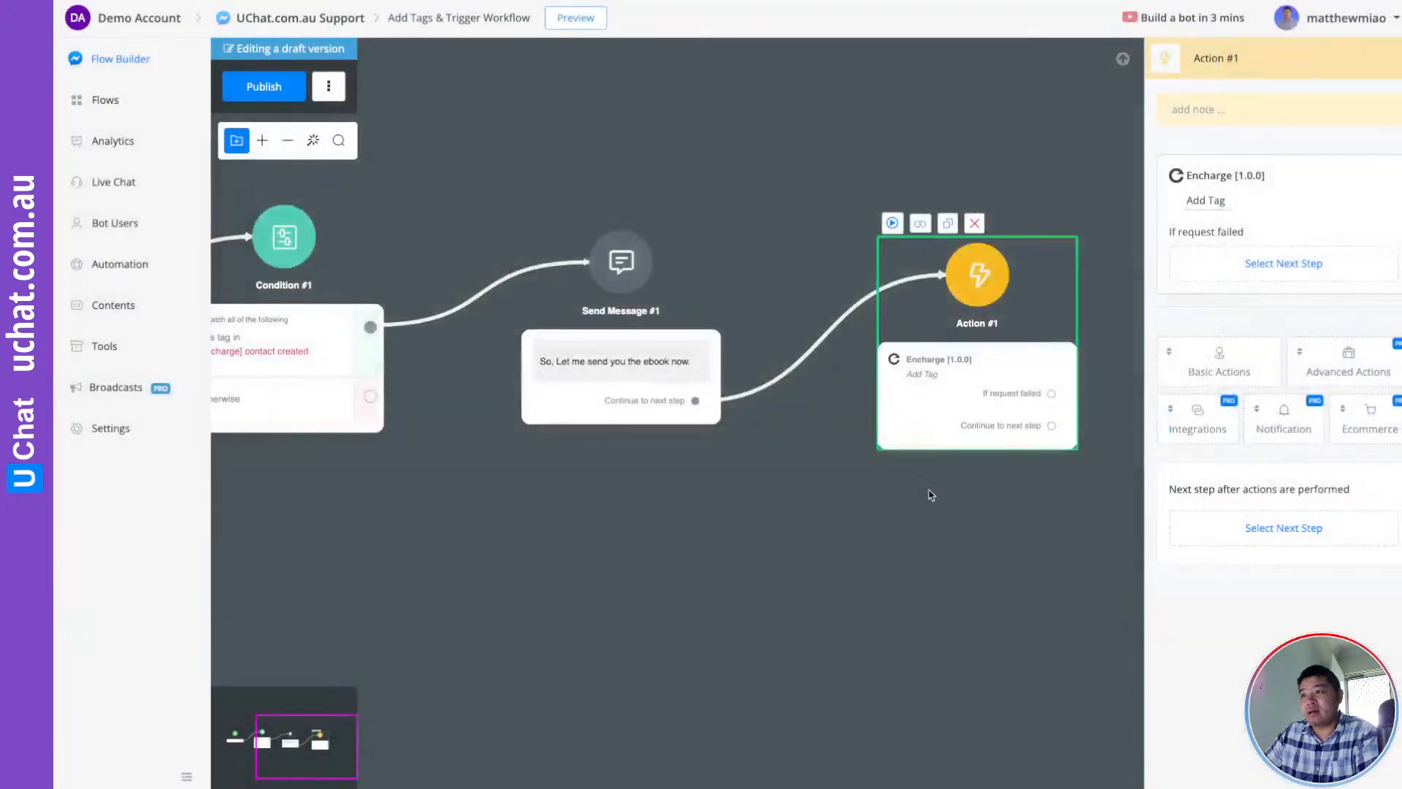
left_click(257, 90)
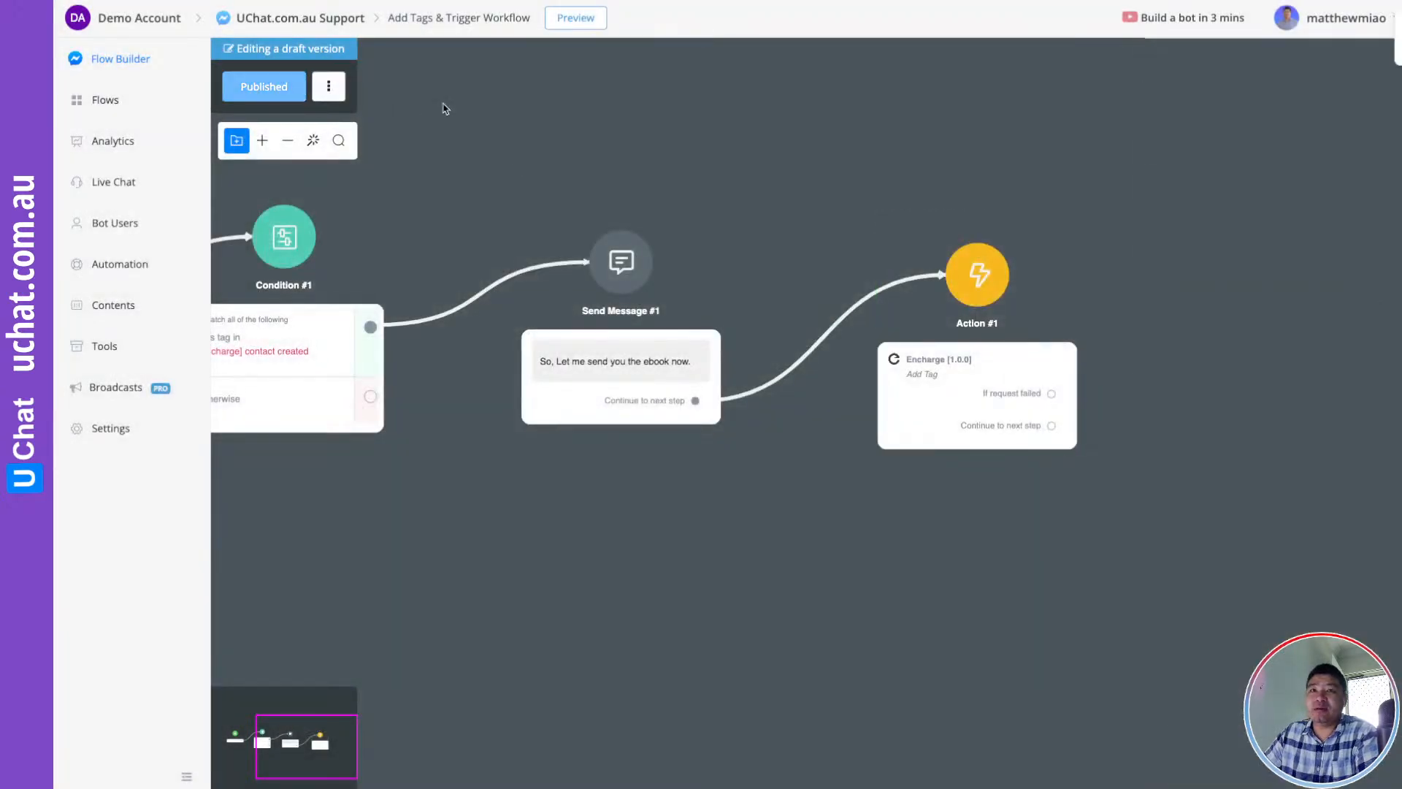
left_click_drag(1017, 163, 803, 174)
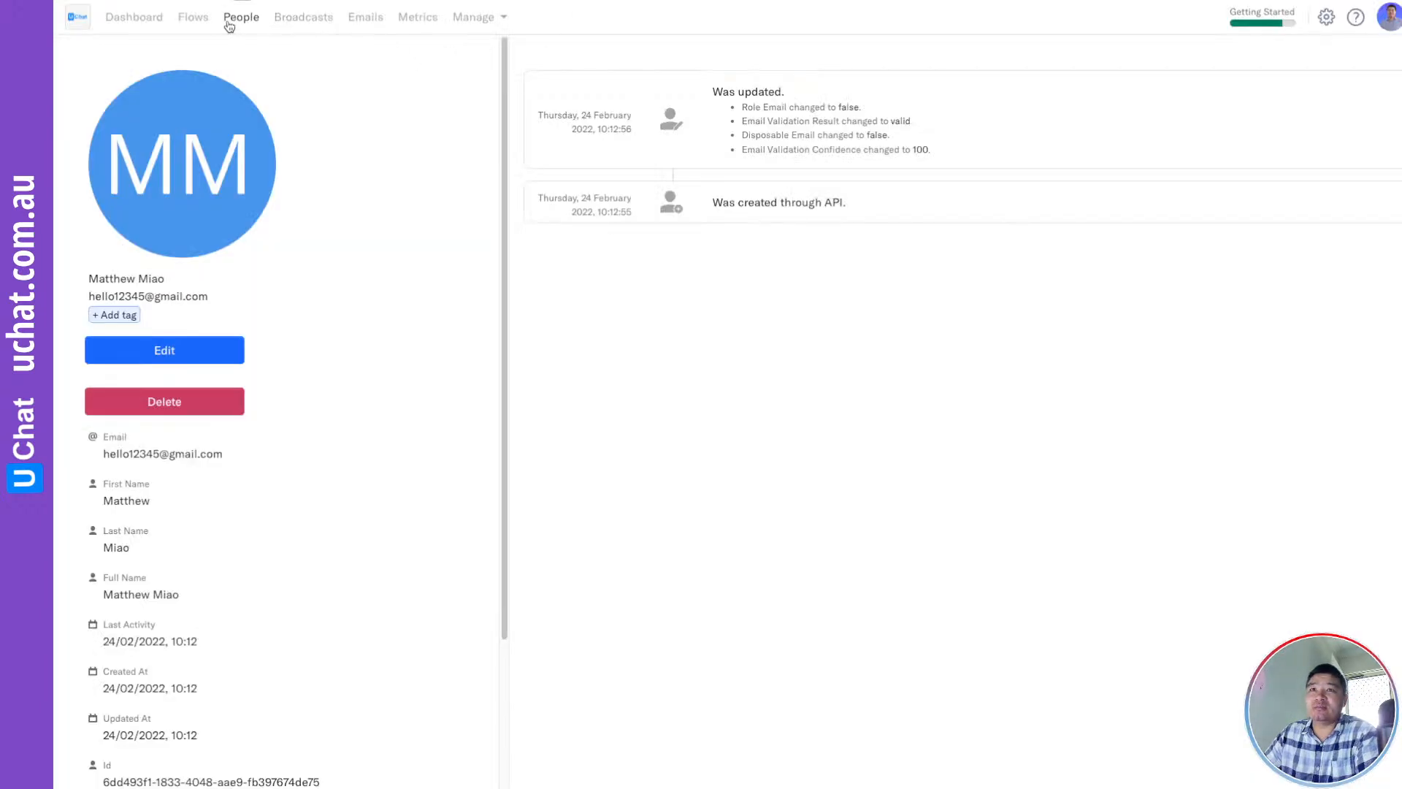
Create a new blank Encharge flow from the Flows section
left_click(192, 18)
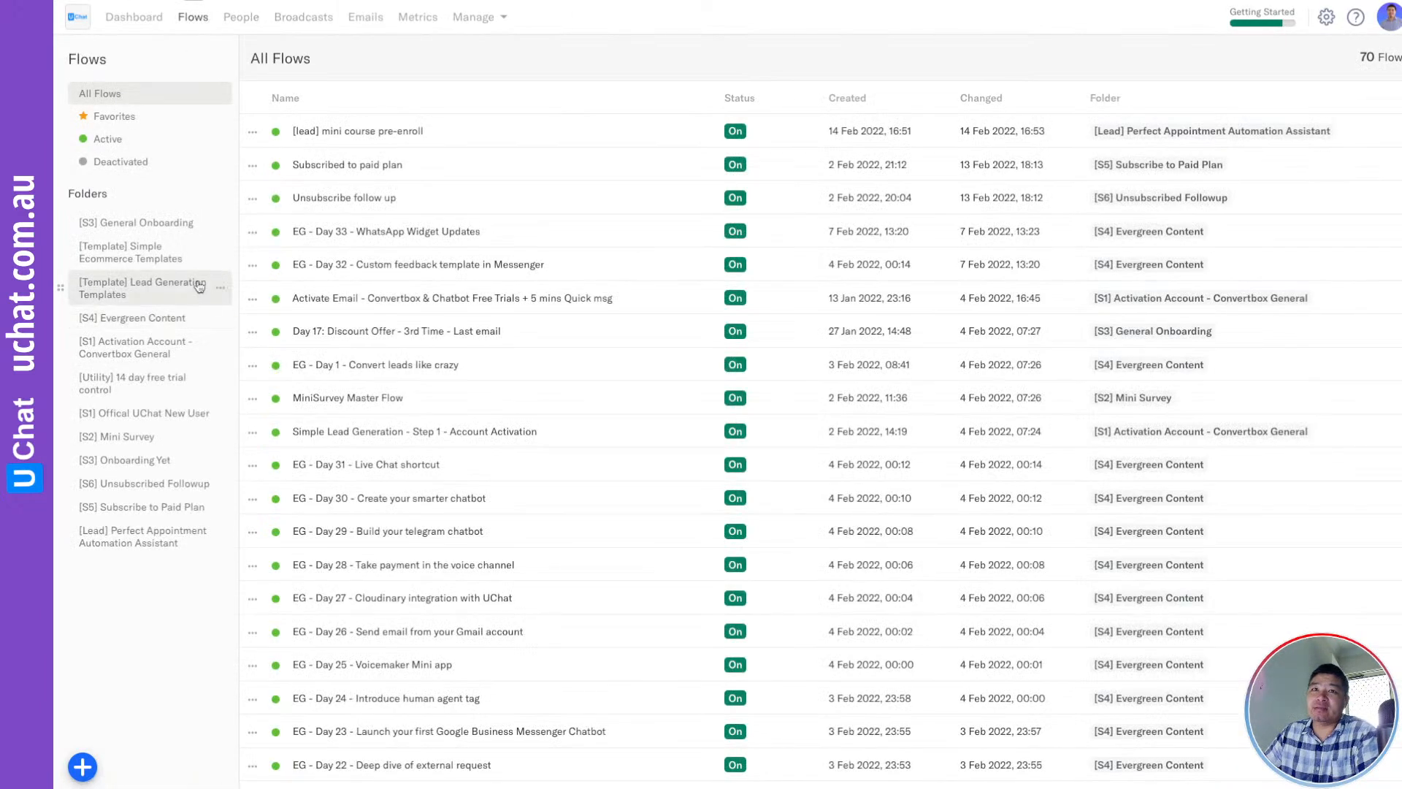
left_click(83, 765)
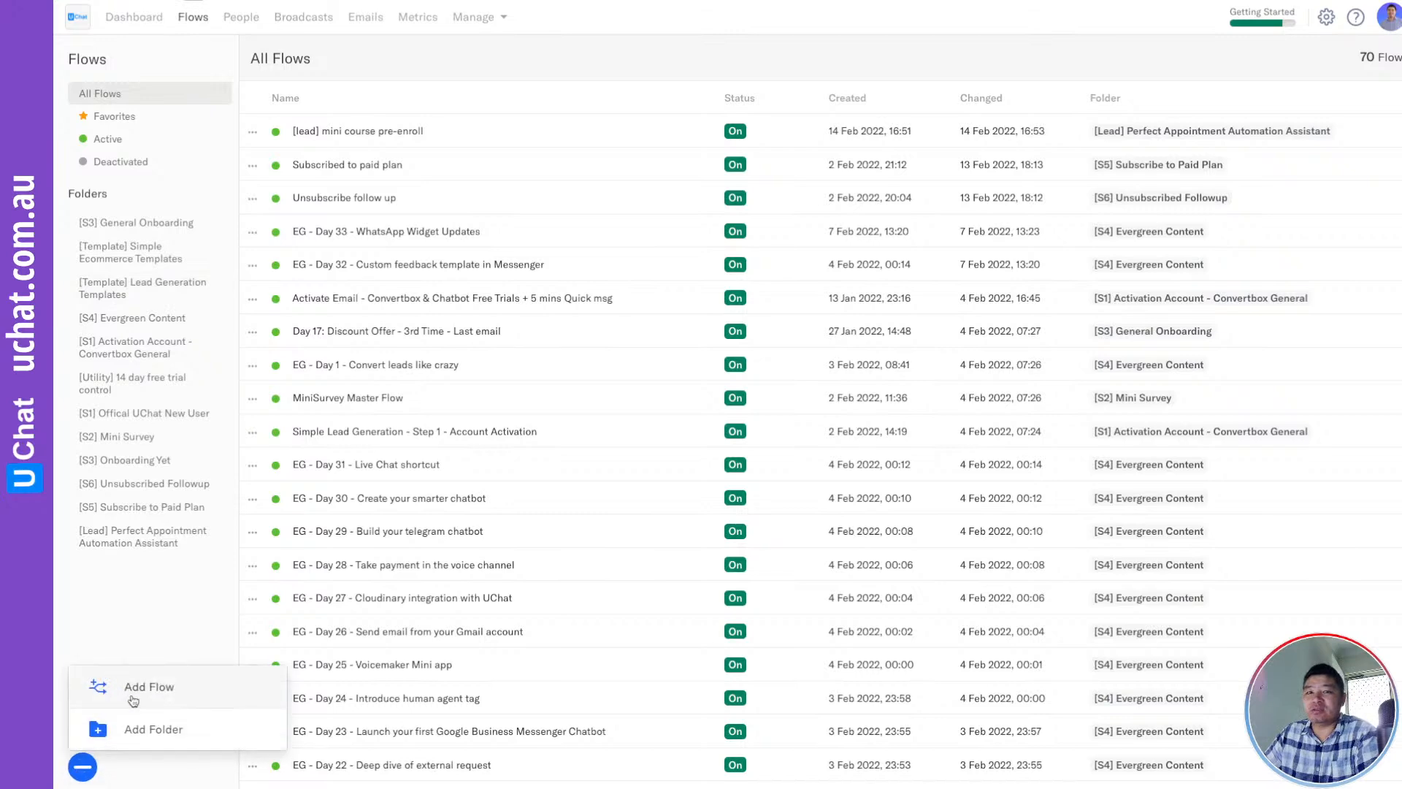
left_click(149, 690)
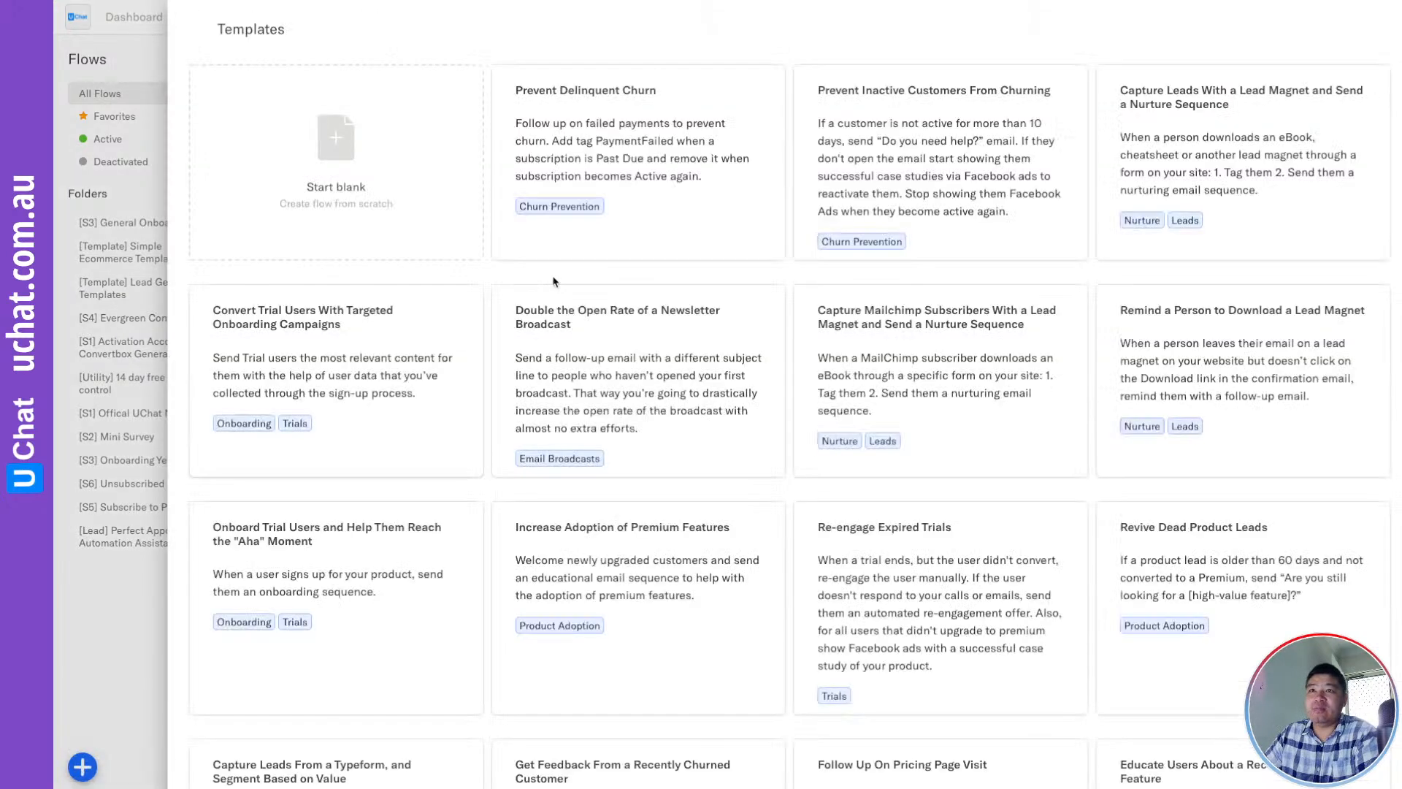
left_click(343, 182)
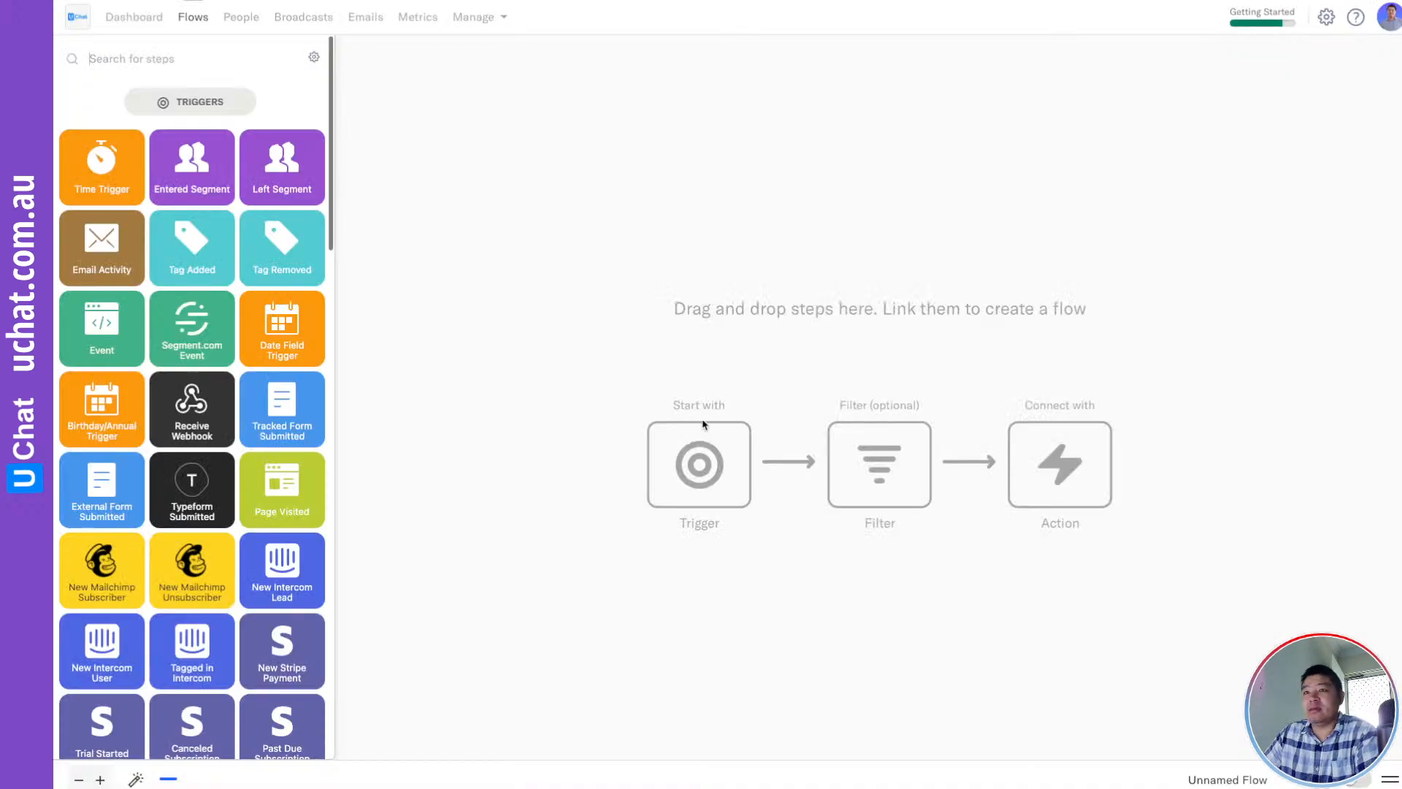
Trigger the flow with Tag Added for a newly created '[demo] ebook download' tag
left_click_drag(194, 258, 779, 181)
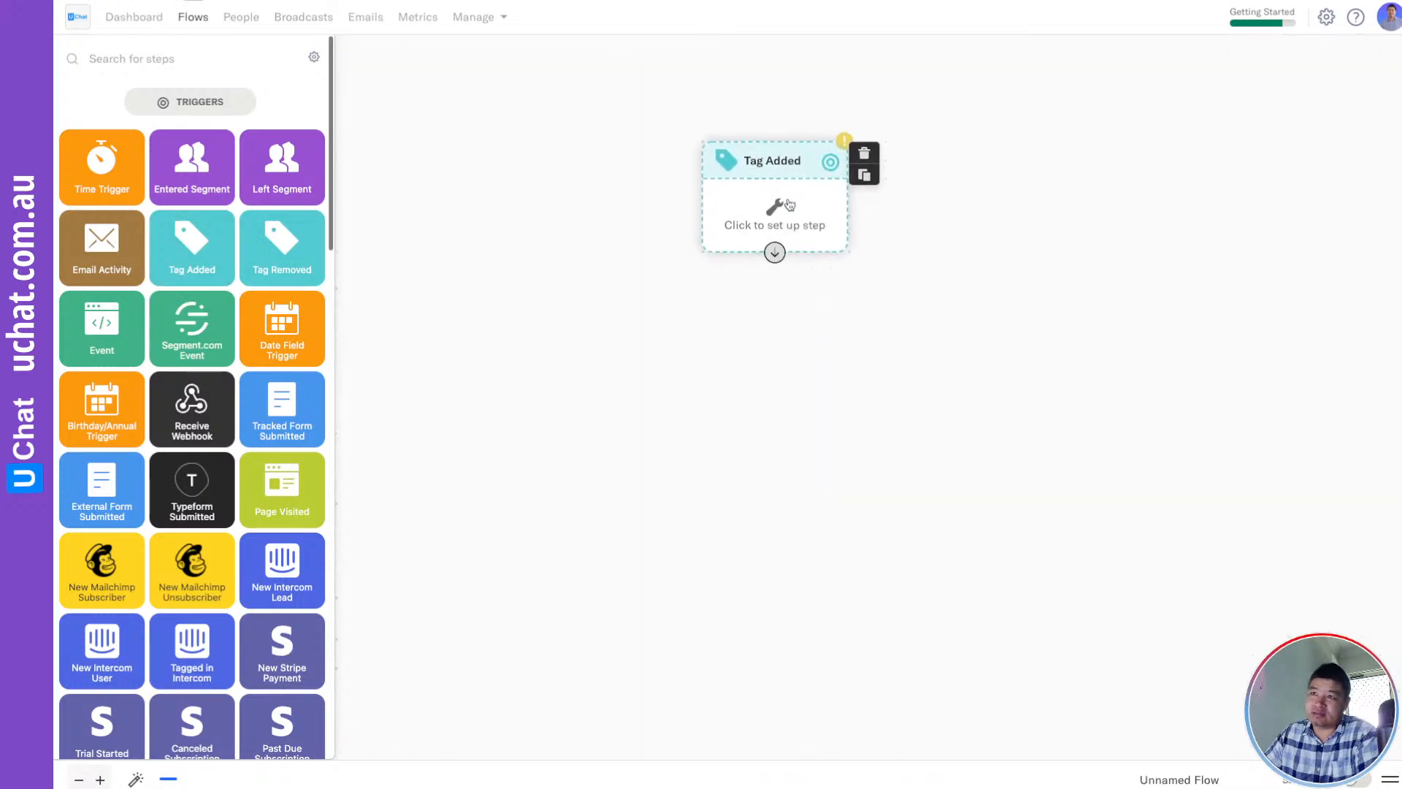
left_click(777, 213)
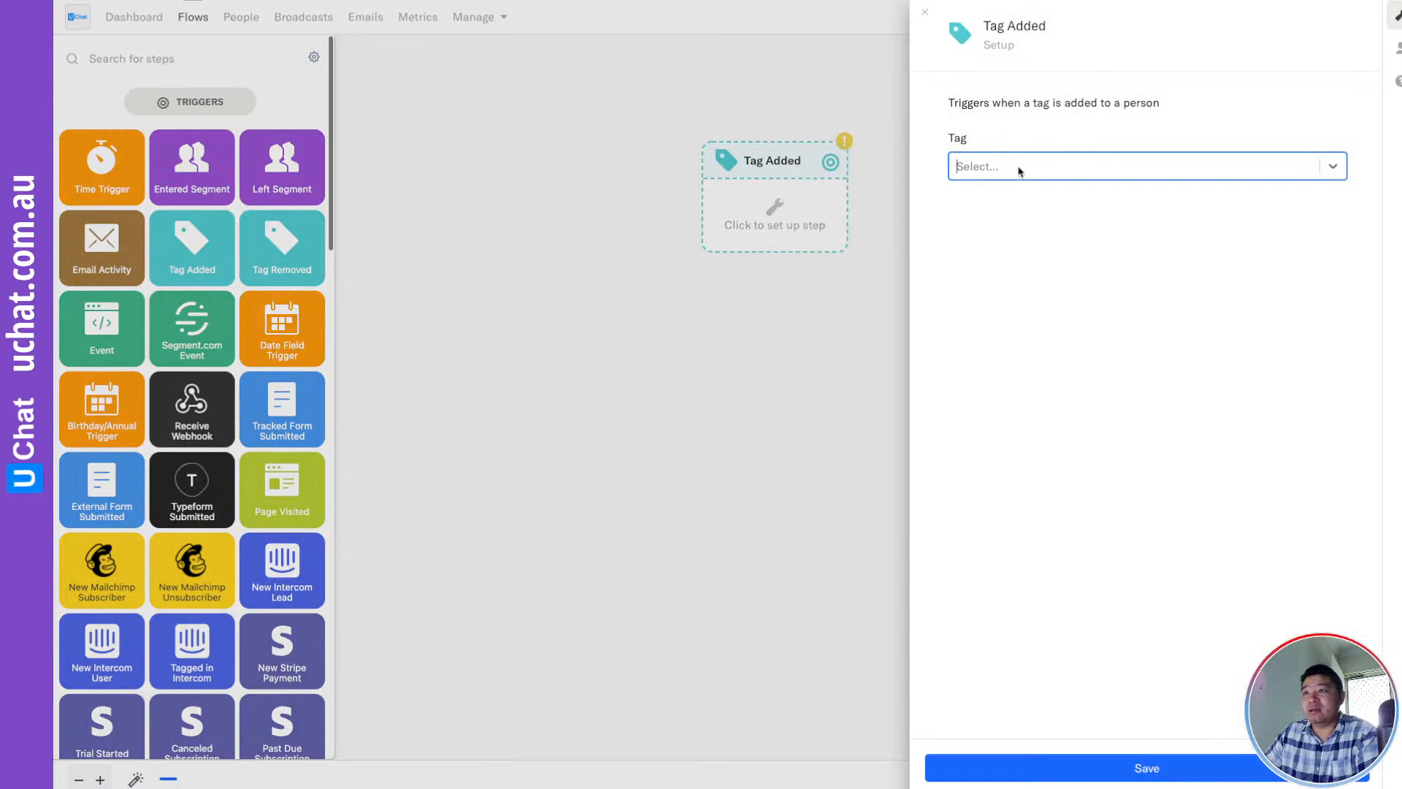
type("[demo] ebook download")
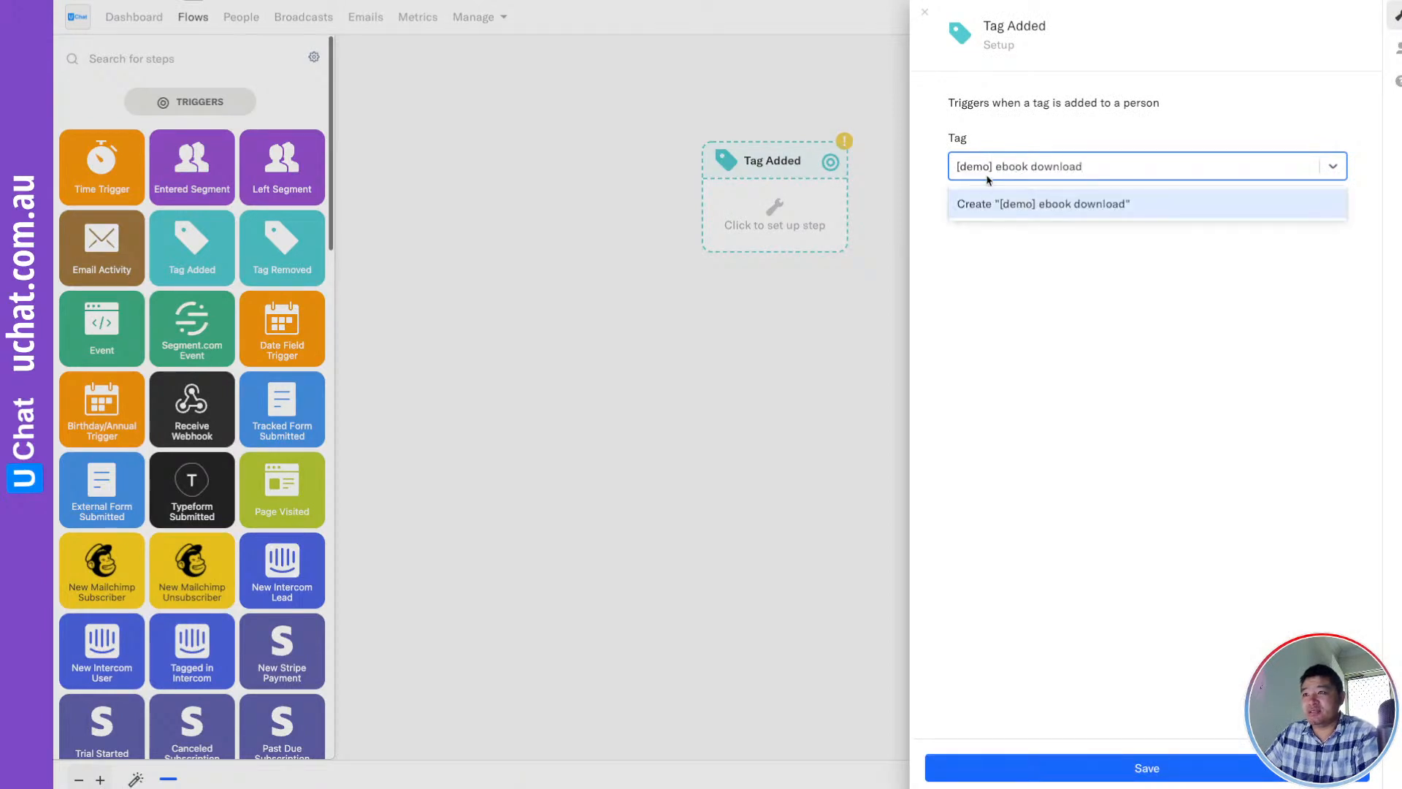
left_click(1008, 207)
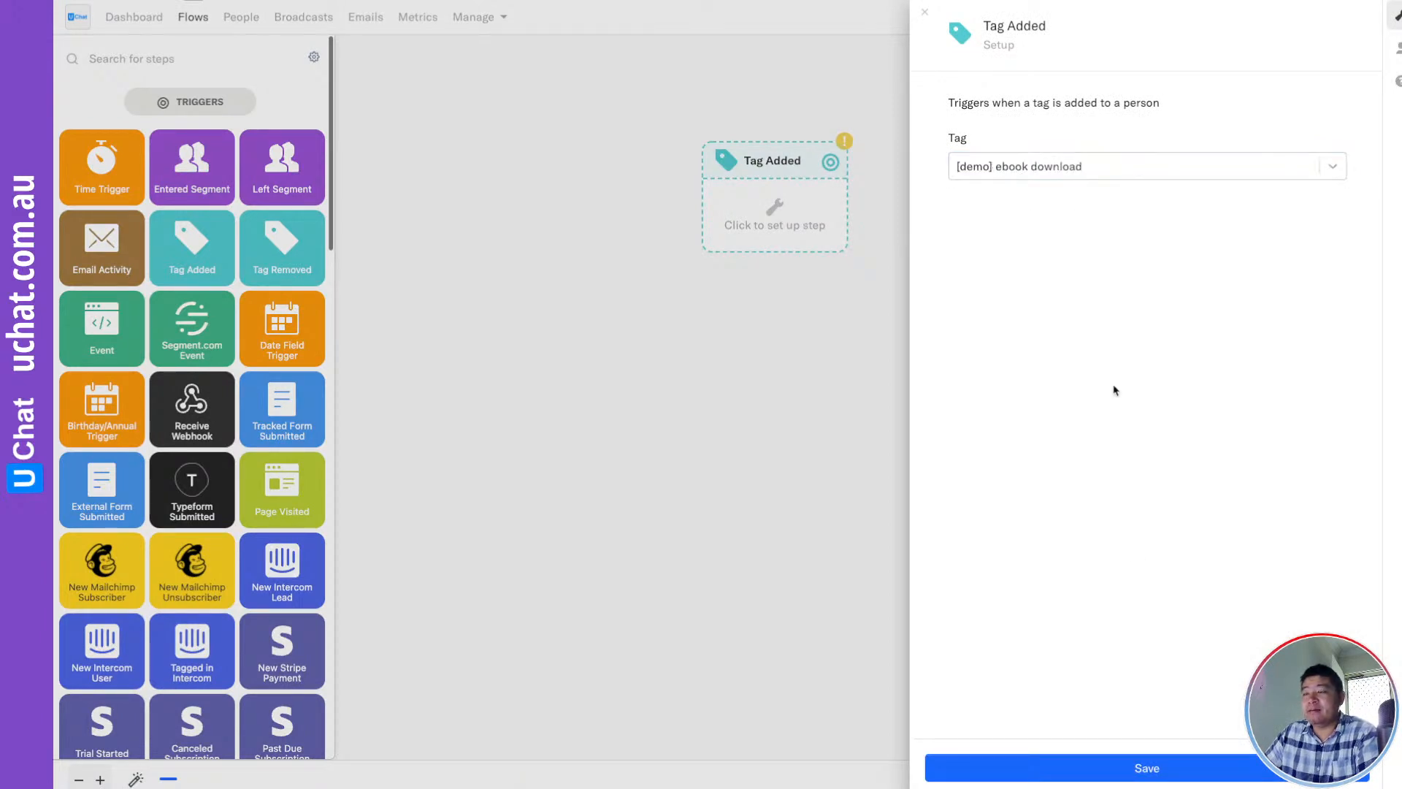
left_click(1179, 781)
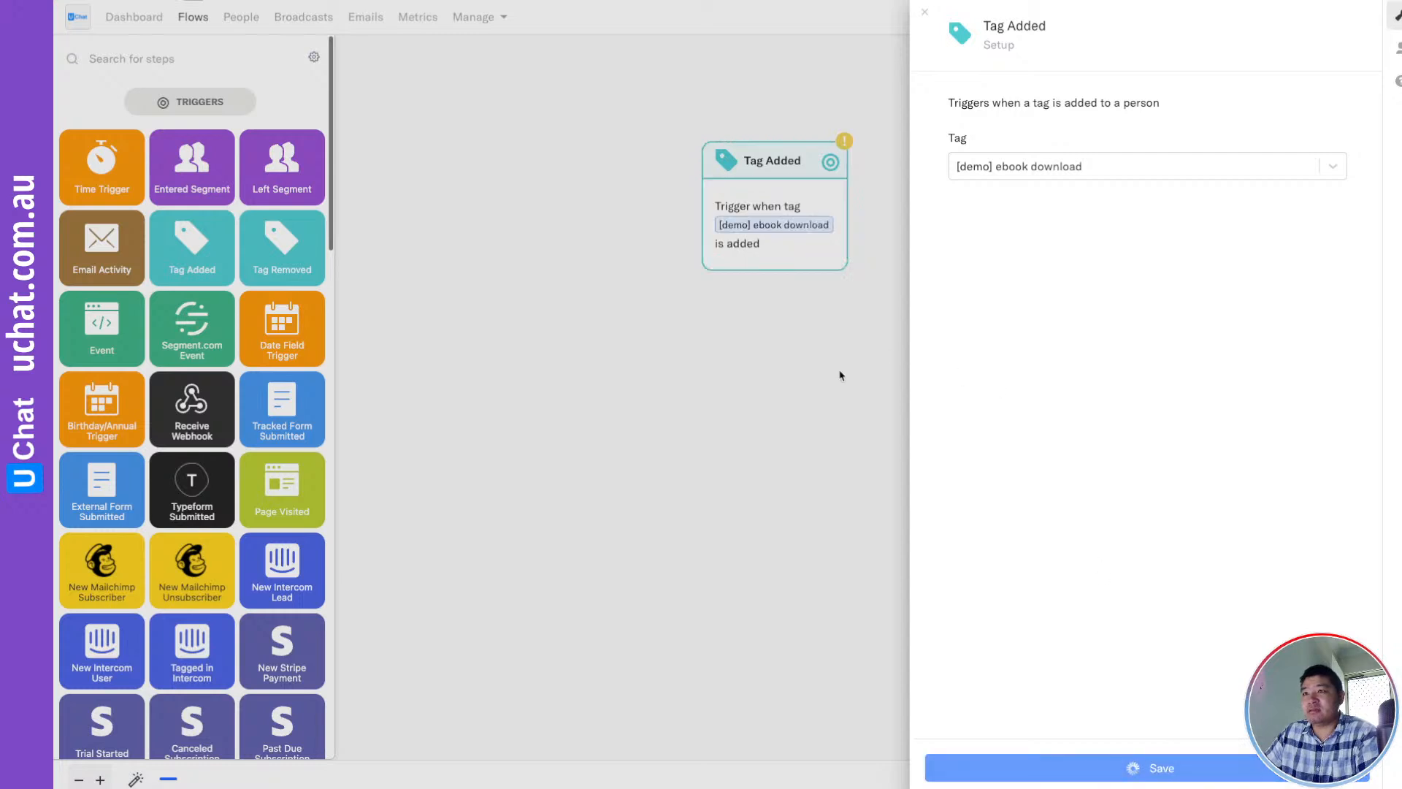
left_click(840, 374)
left_click_drag(776, 162, 739, 107)
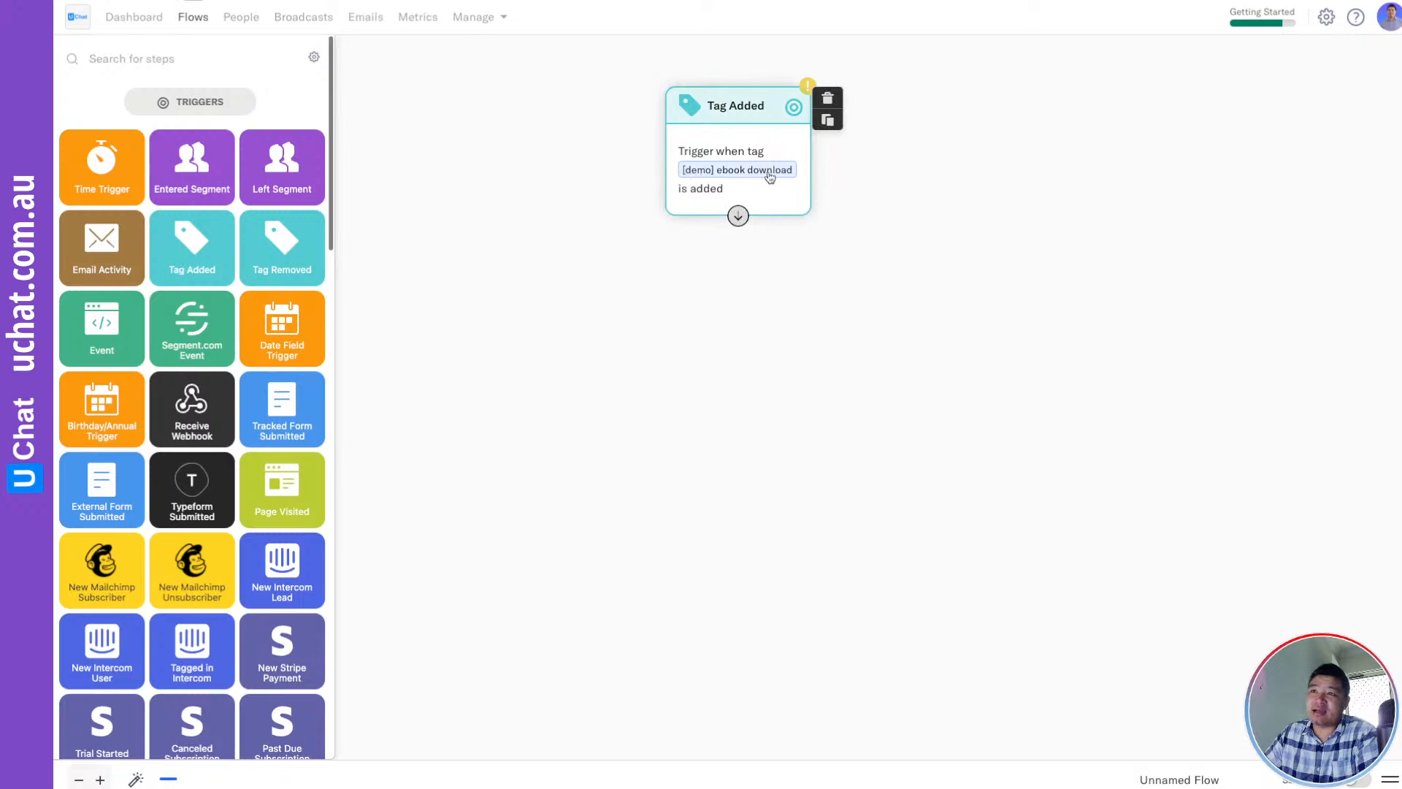
Connect a Send Email step sending 'Ready to get access!' and name the flow 'Demo - Tag Added FLOW'
scroll(153, 475, "down", 15)
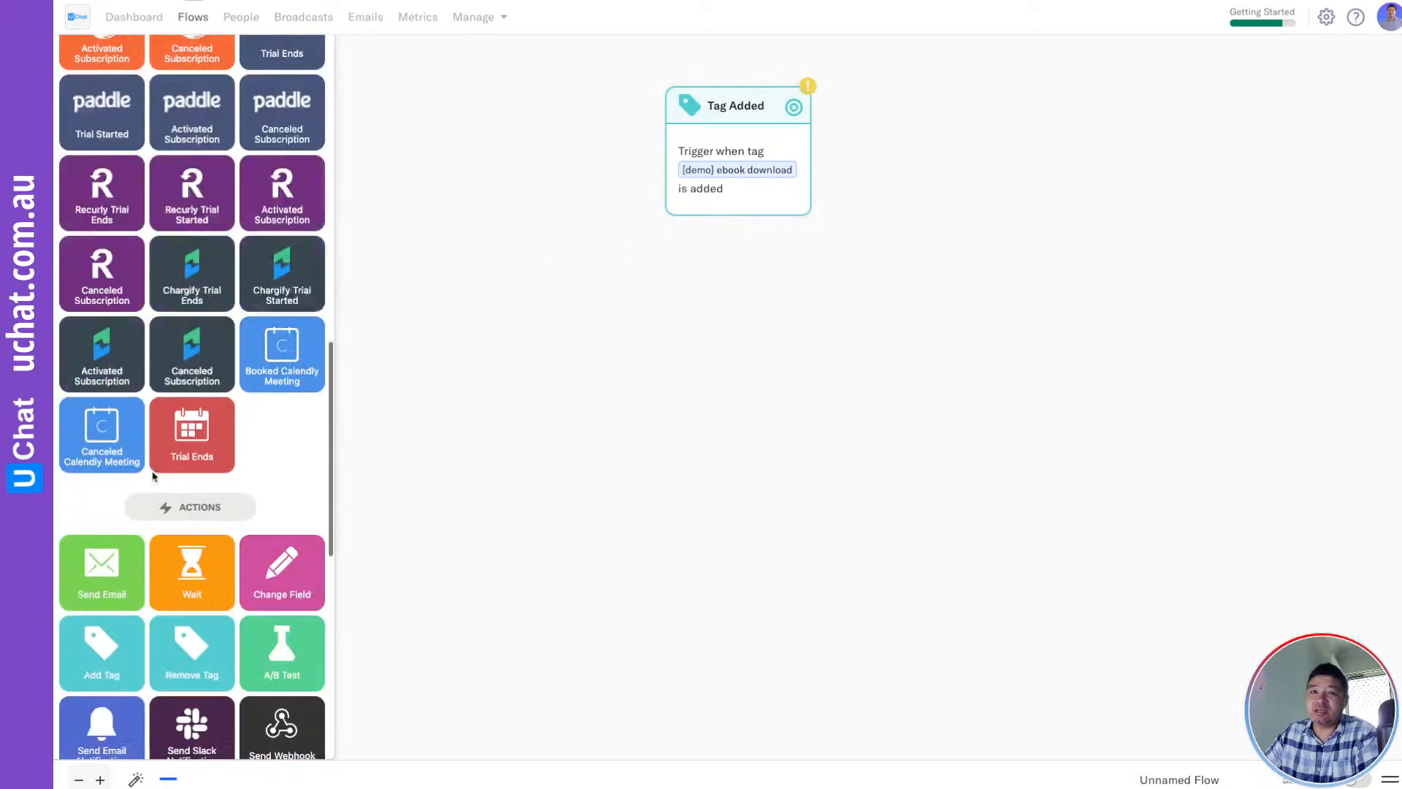
left_click_drag(110, 376, 731, 372)
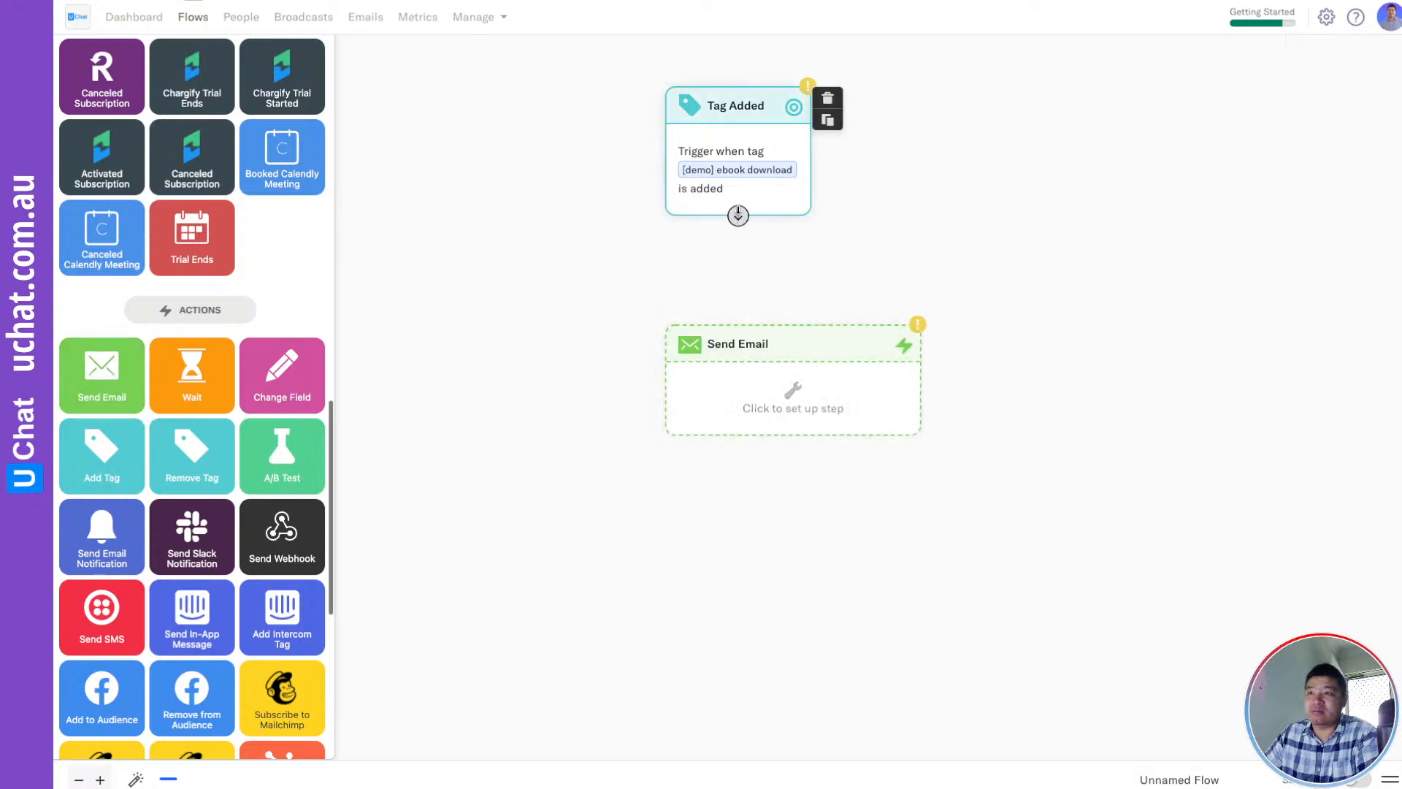
left_click_drag(738, 217, 763, 344)
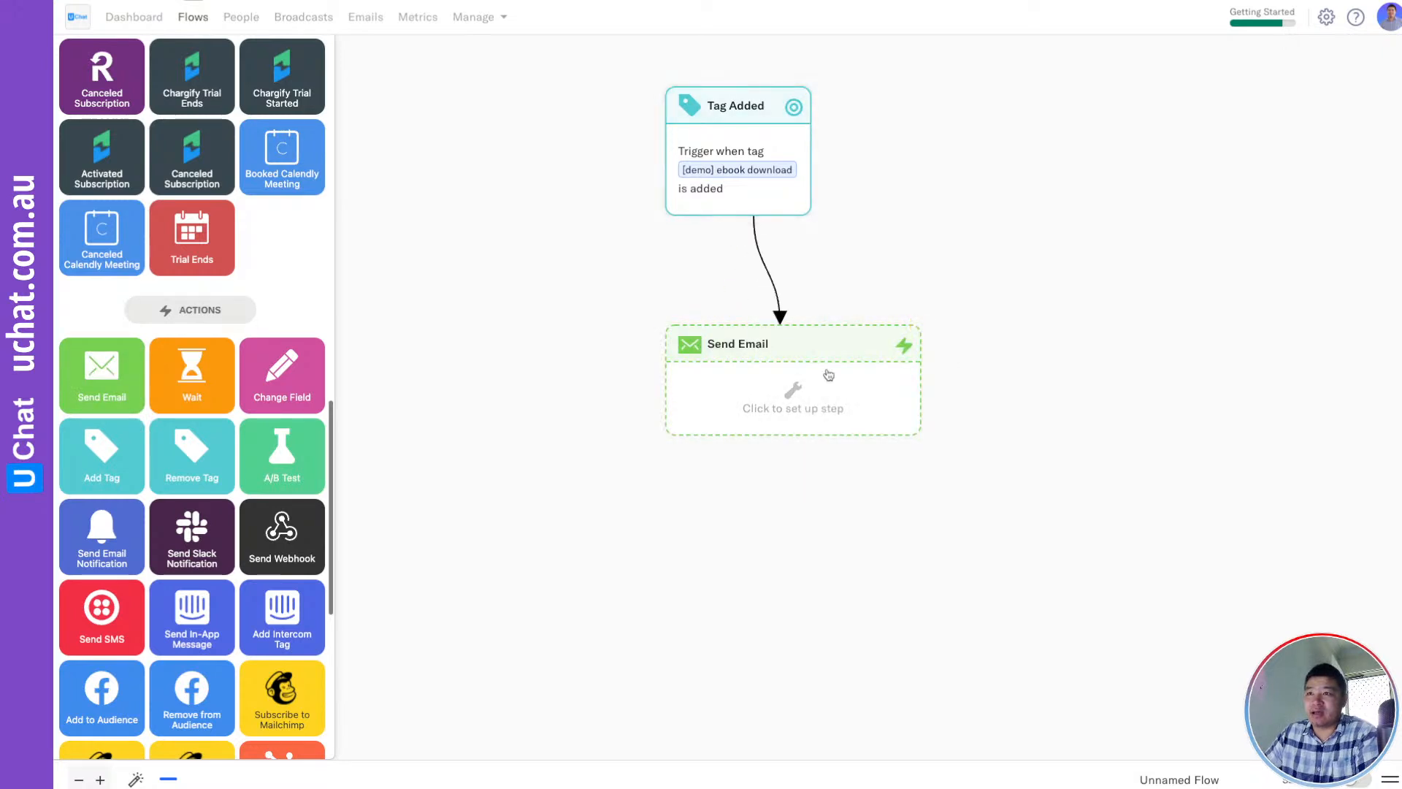
left_click(778, 394)
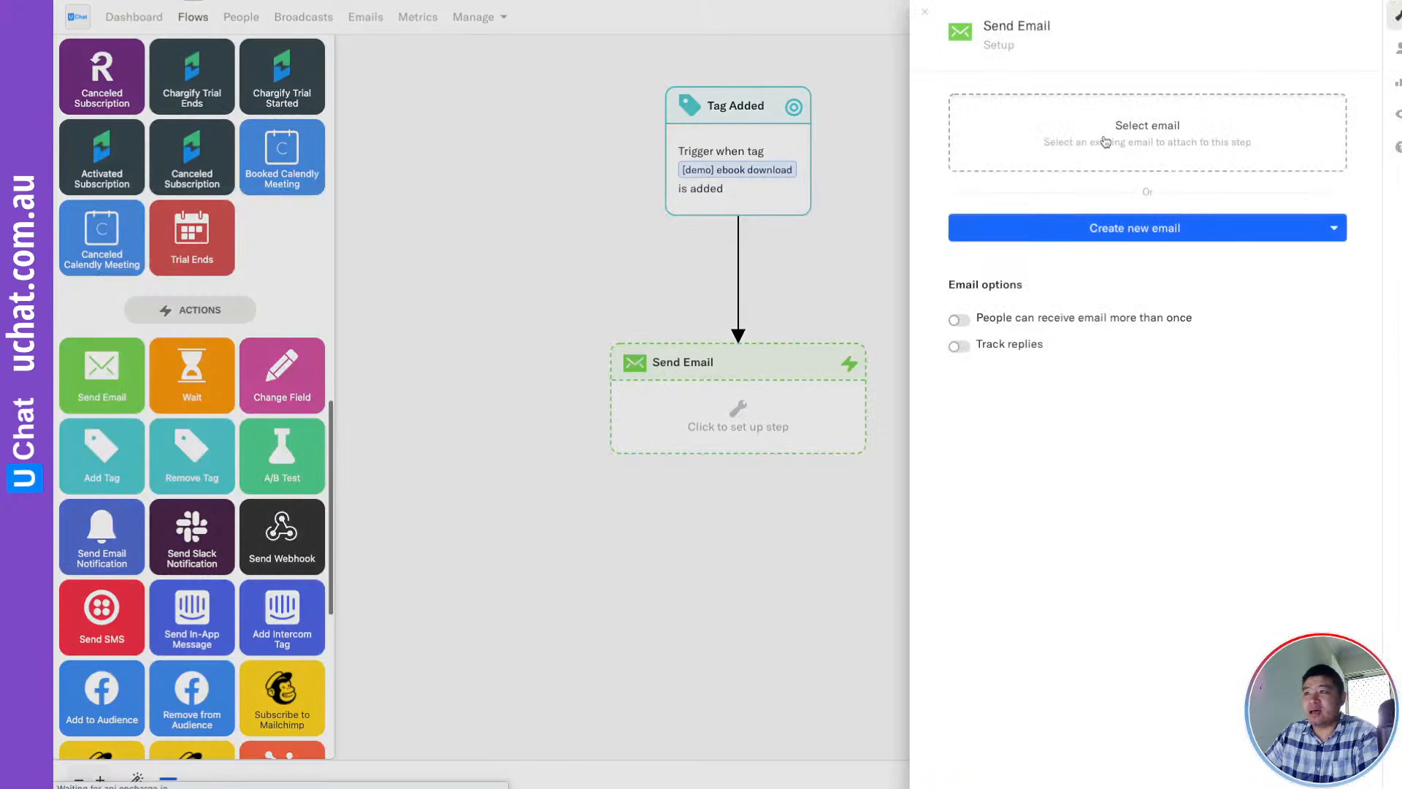
left_click(1081, 139)
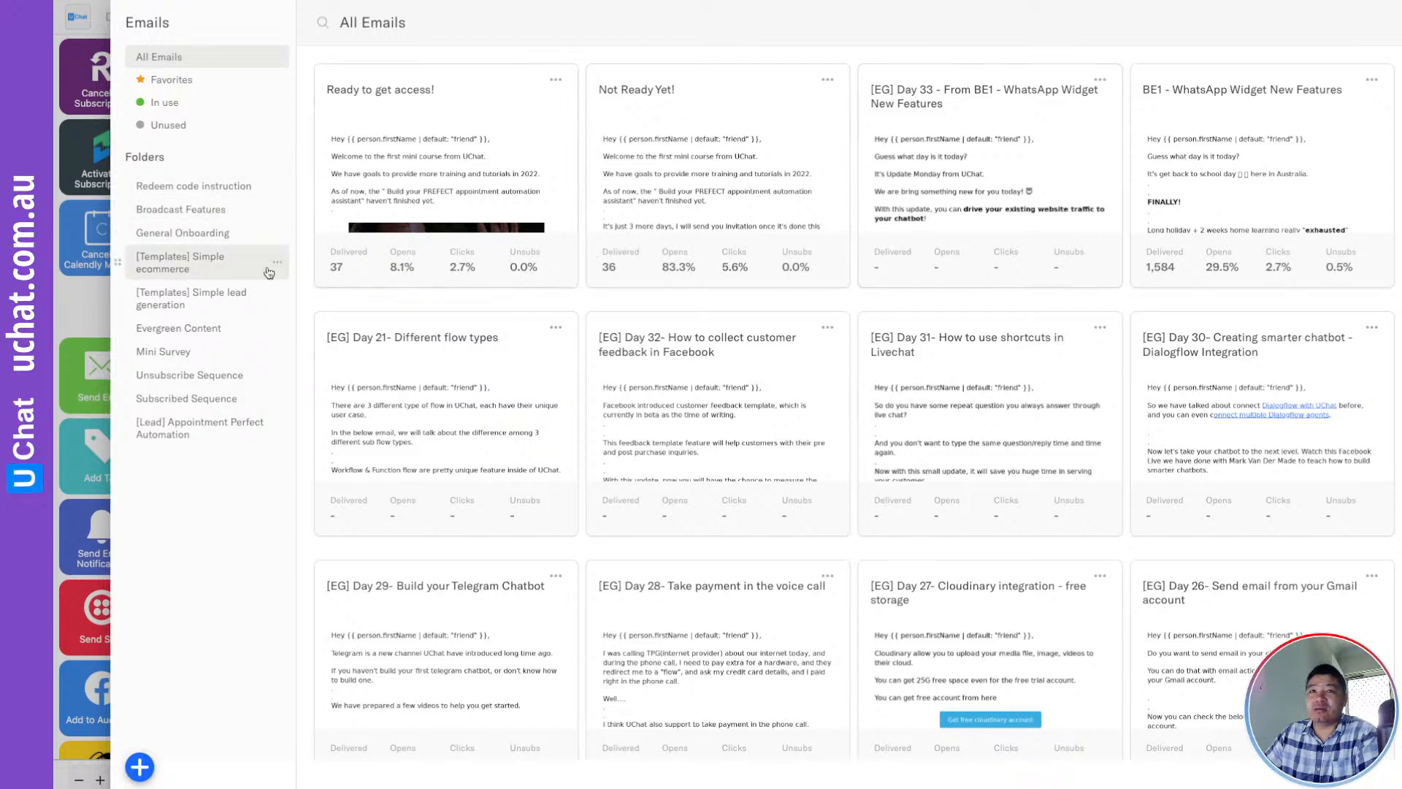
scroll(549, 437, "down", 10)
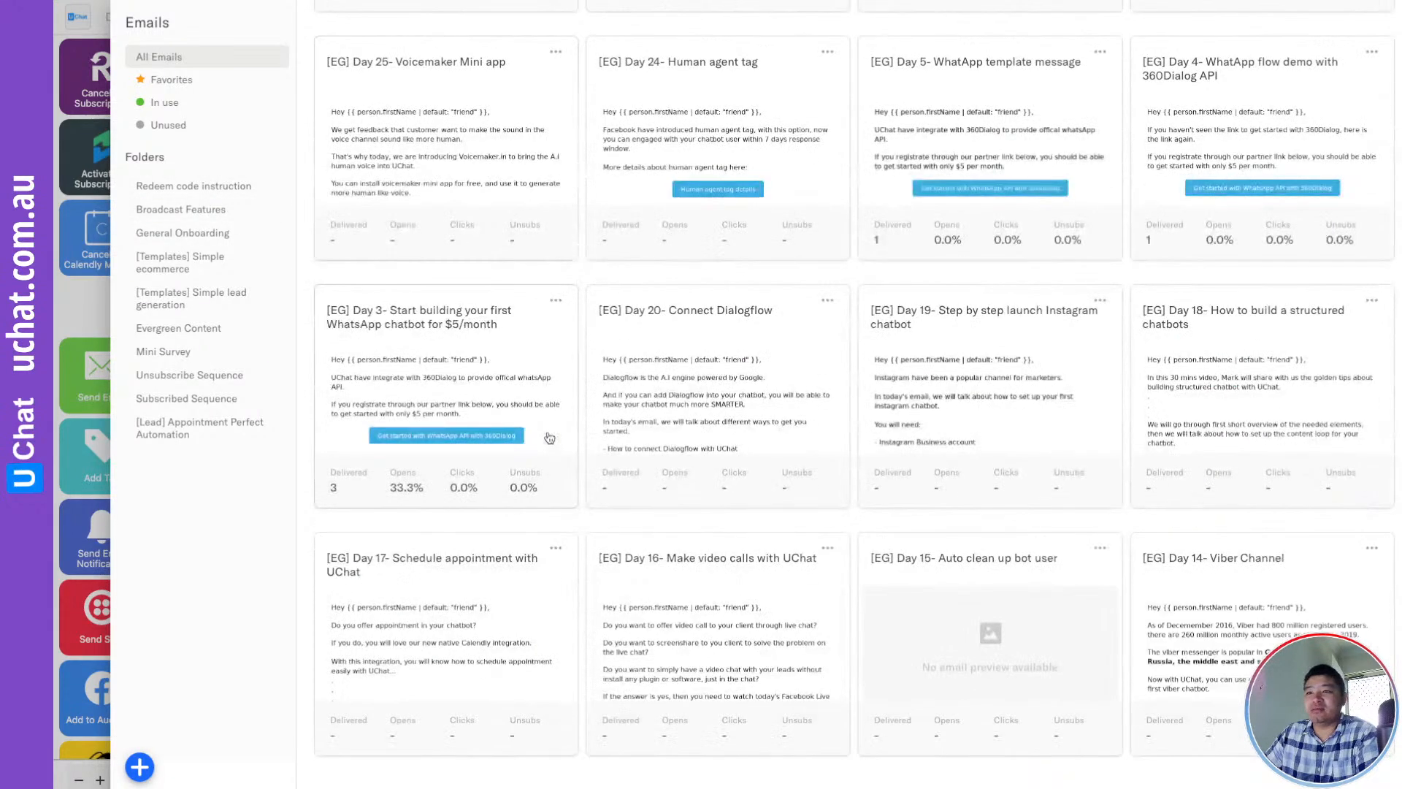
scroll(549, 437, "up", 10)
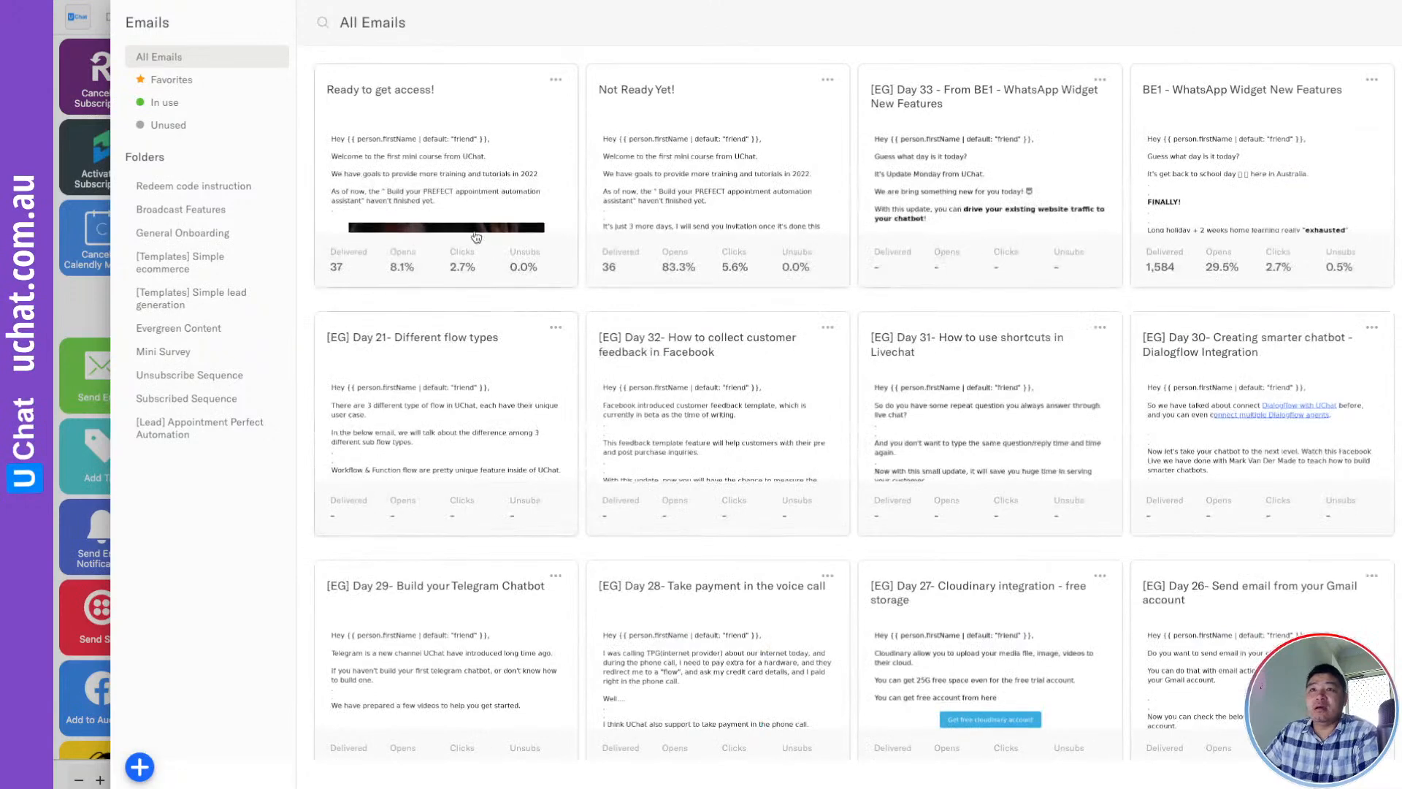
left_click(446, 168)
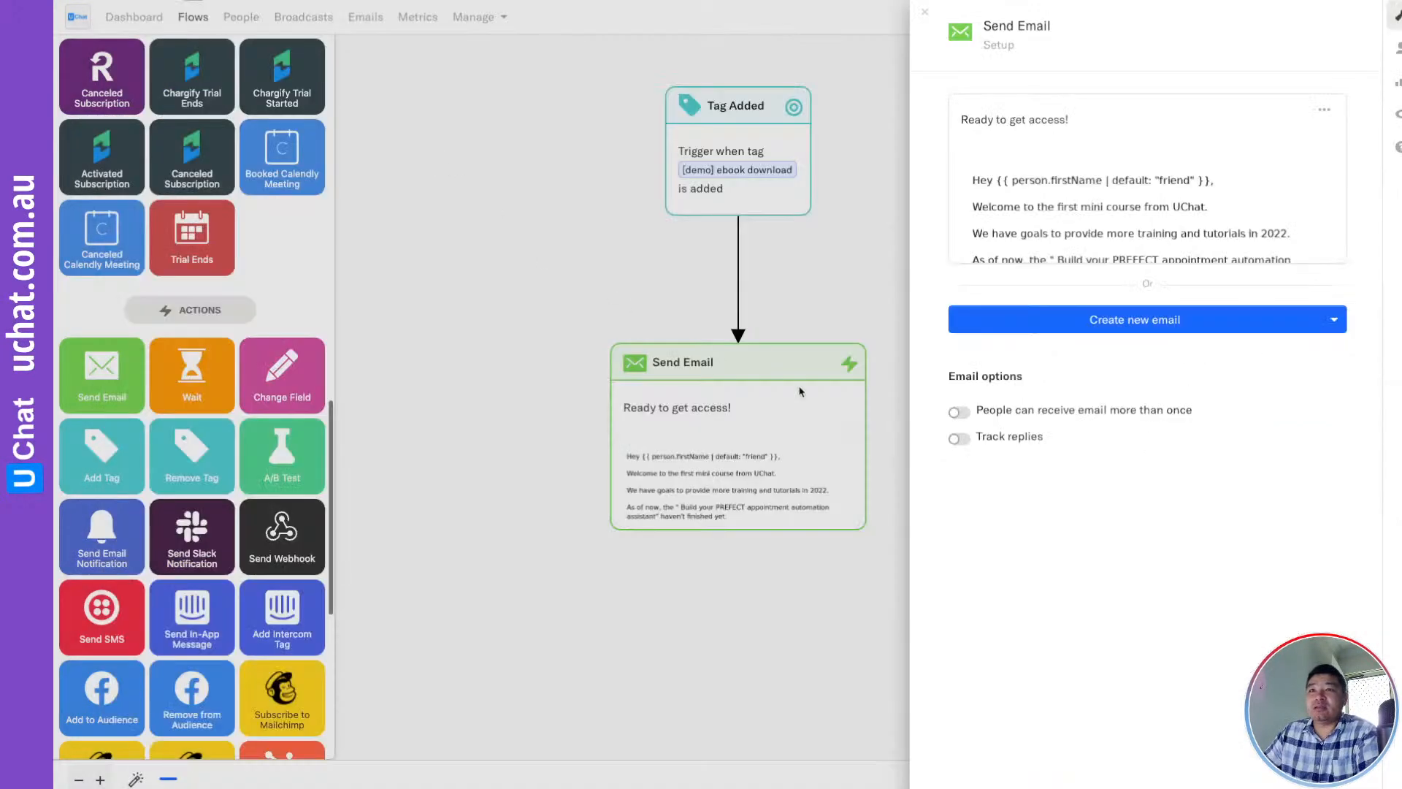
left_click(821, 635)
triple_click(1204, 780)
type("Demo - Ta")
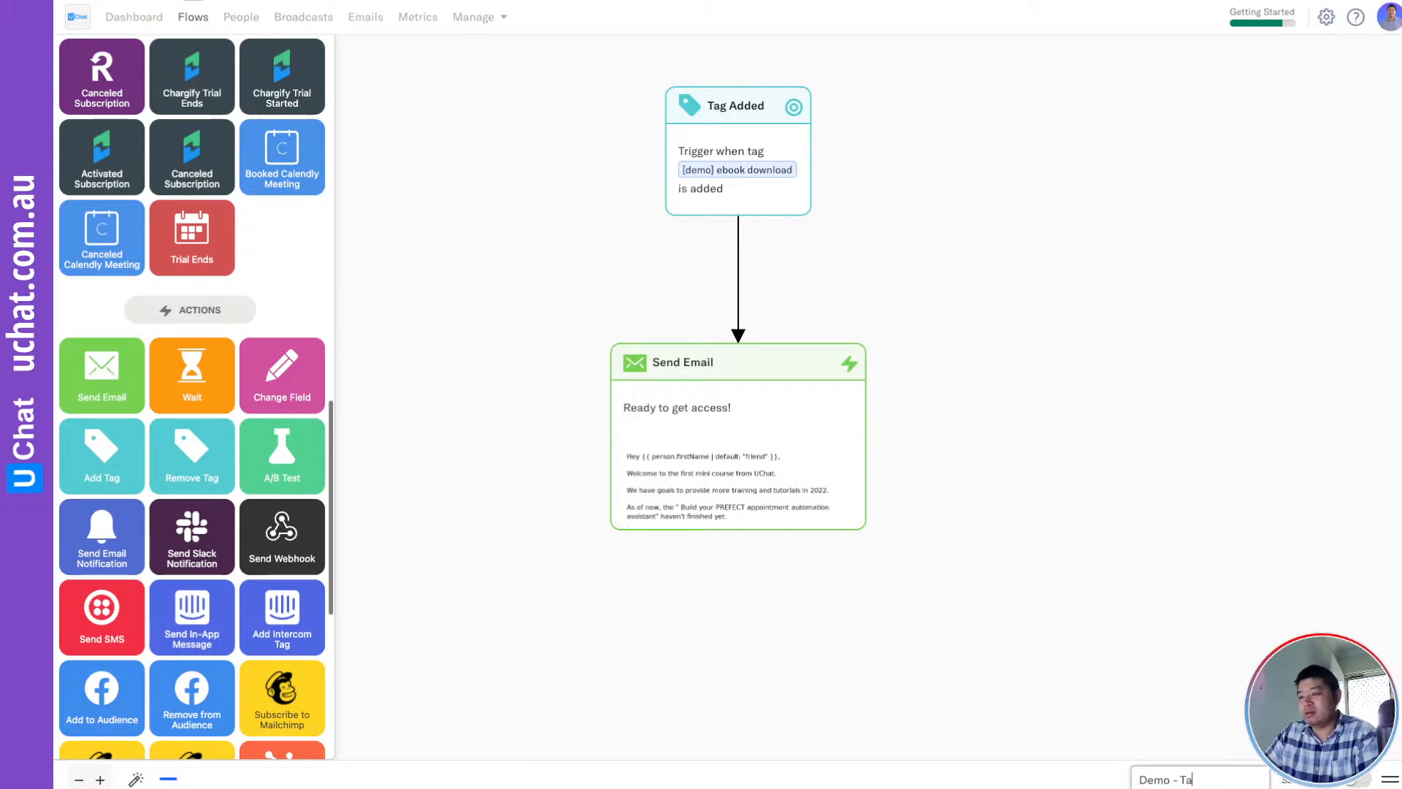
type("g Added")
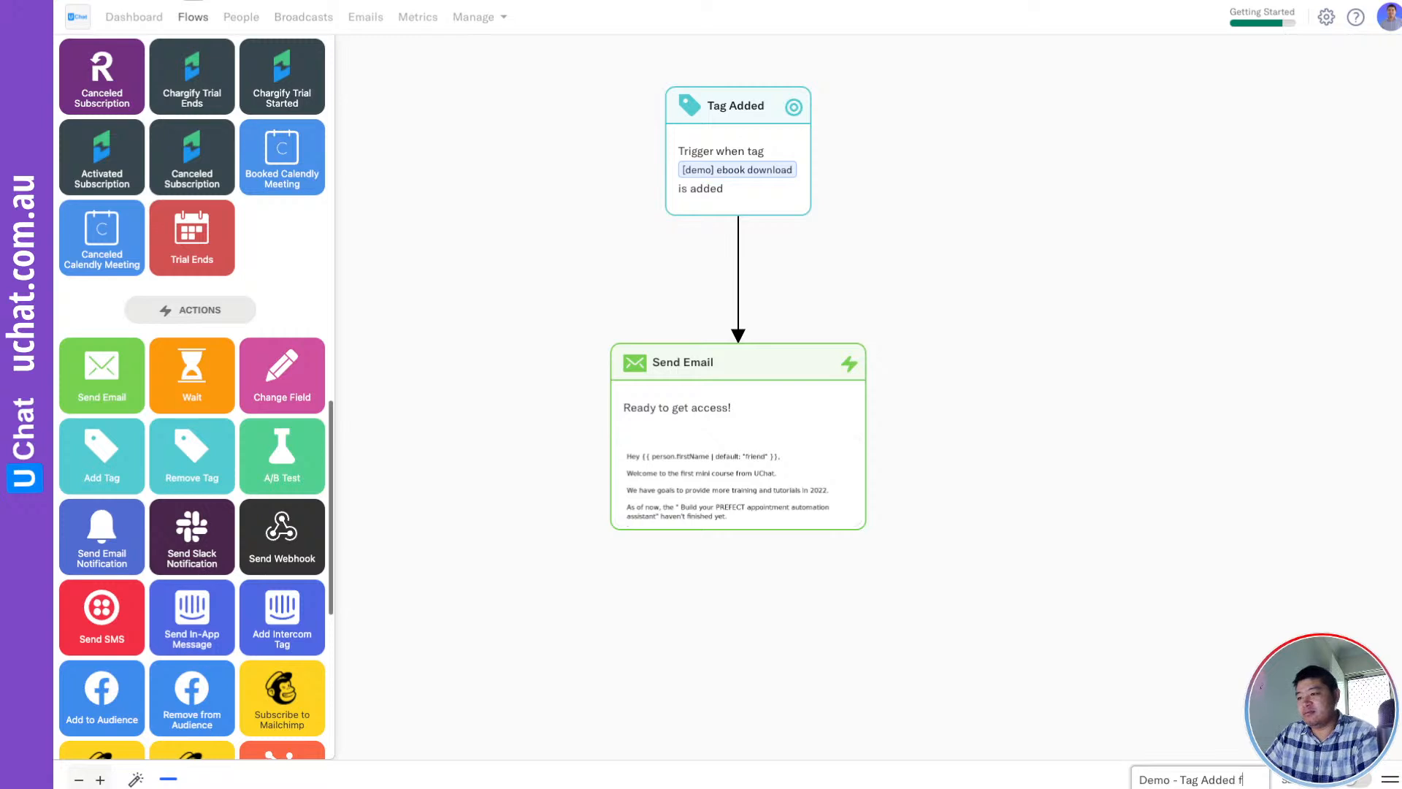
type(" FLOW")
Confirm the name, activate the flow, and check the Tag Added trigger's People tab
left_click(1213, 707)
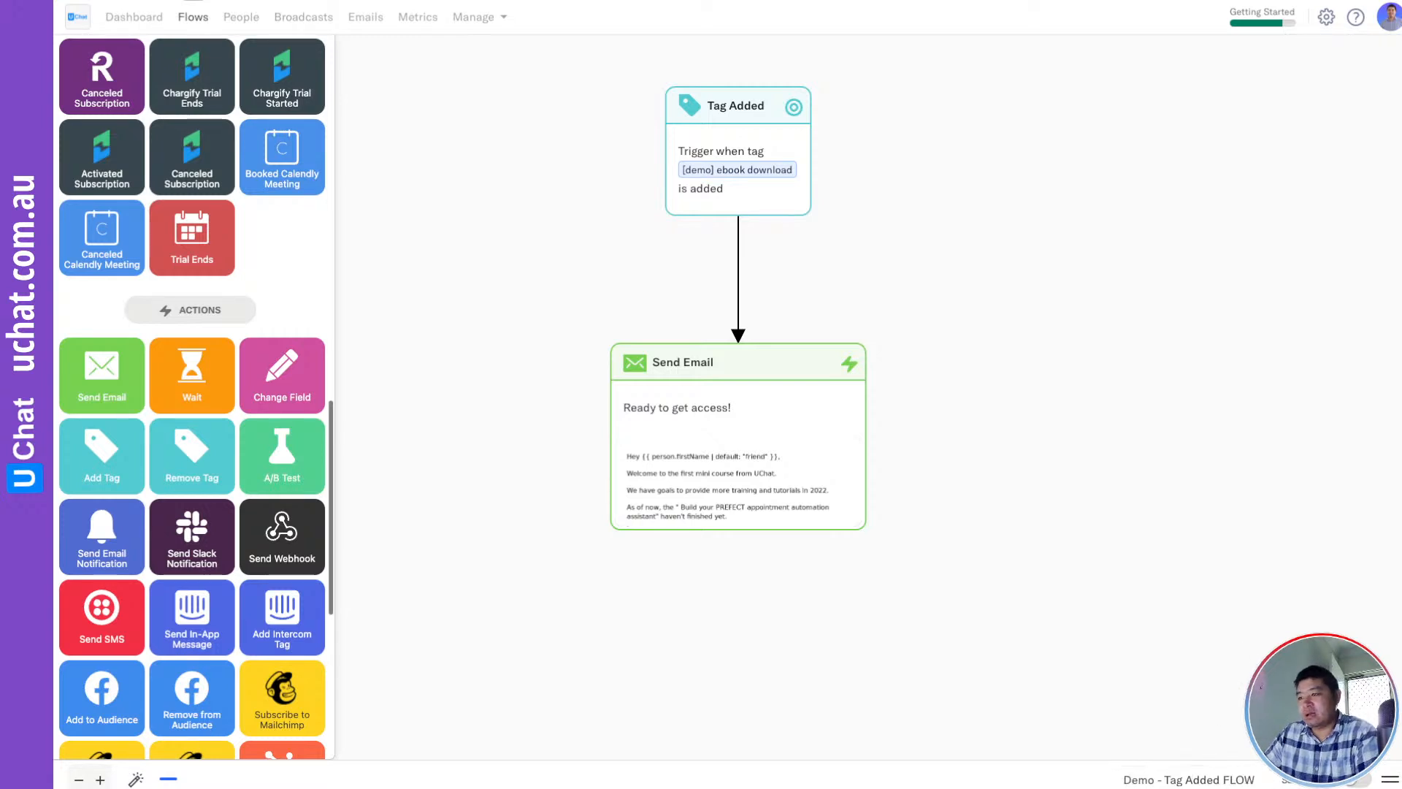
left_click(1354, 782)
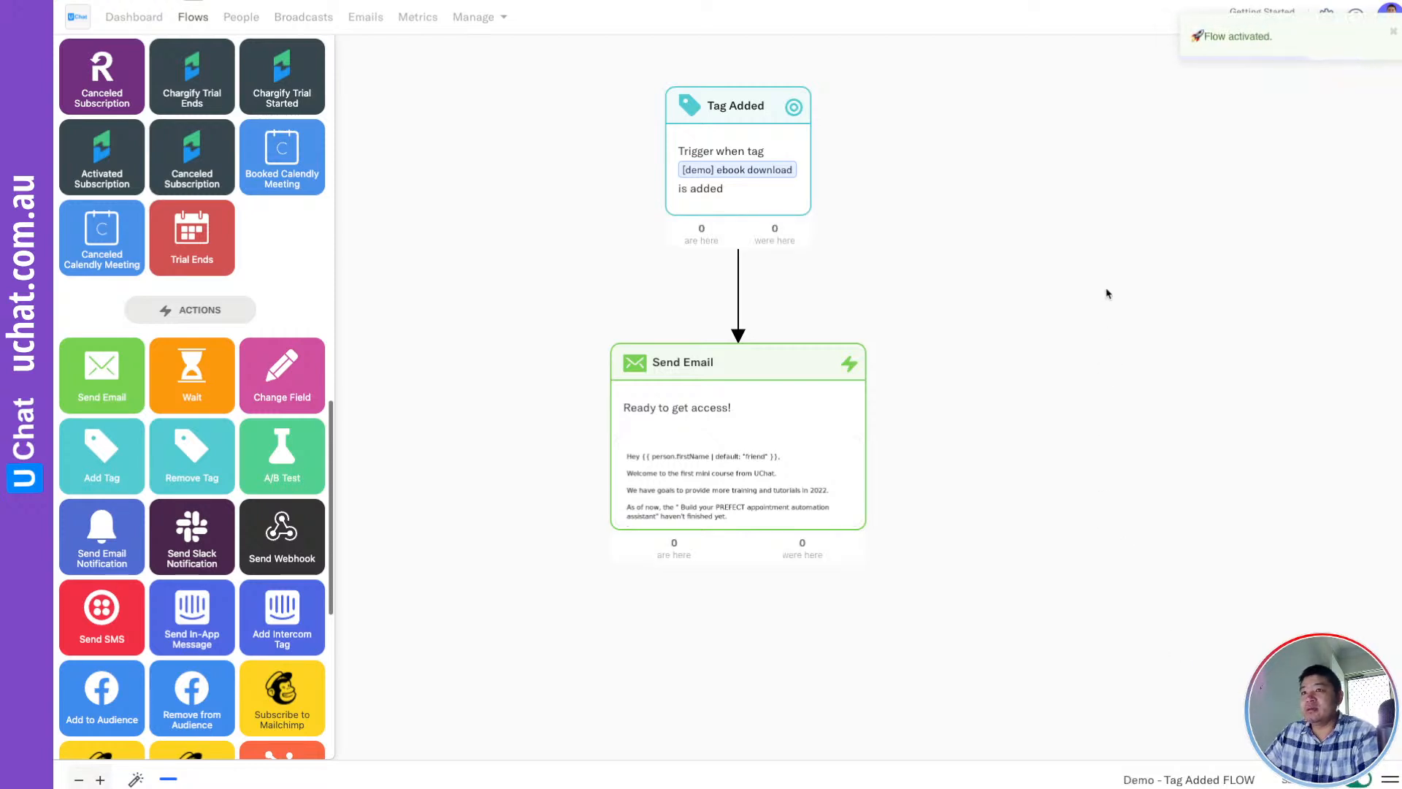
left_click(1392, 34)
left_click(759, 149)
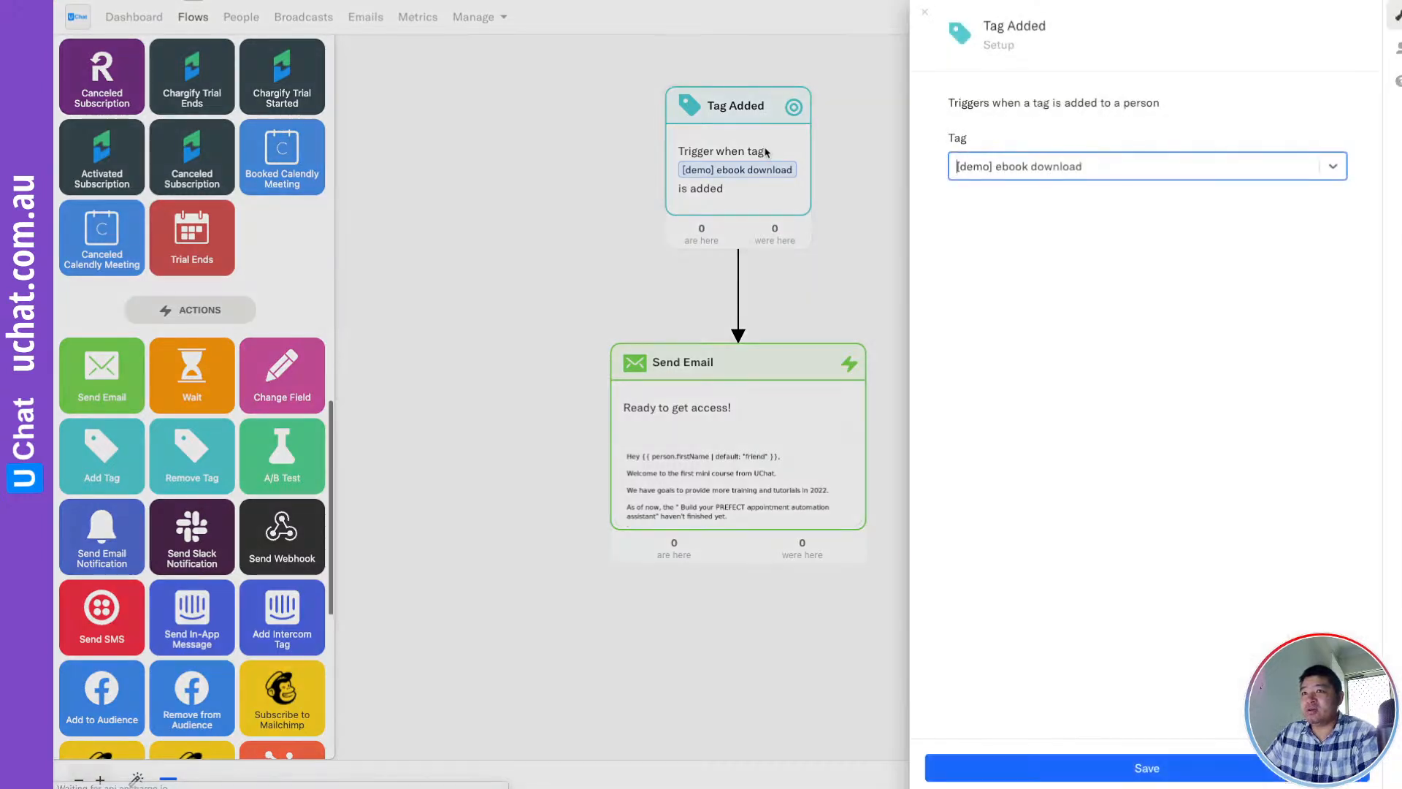
left_click(1397, 50)
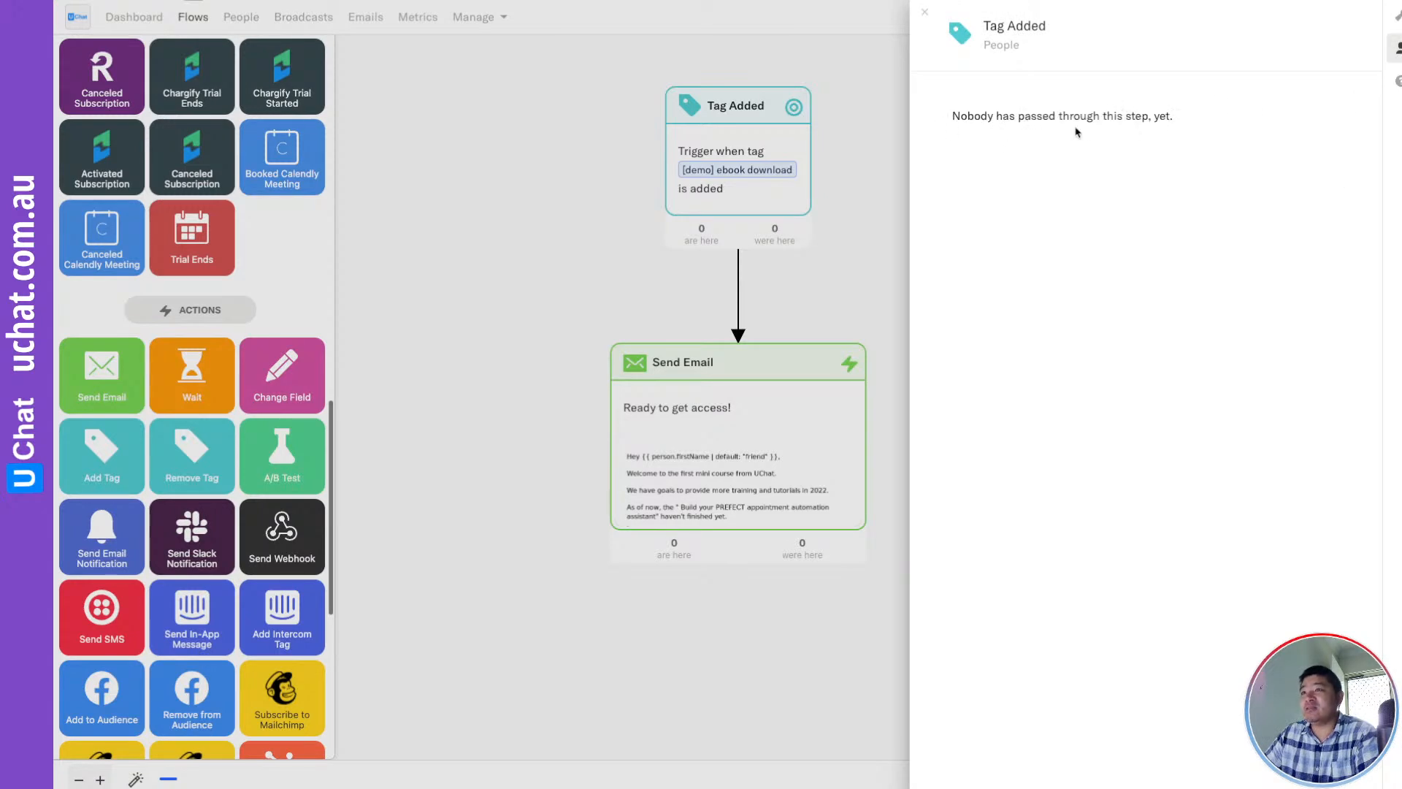
left_click(850, 261)
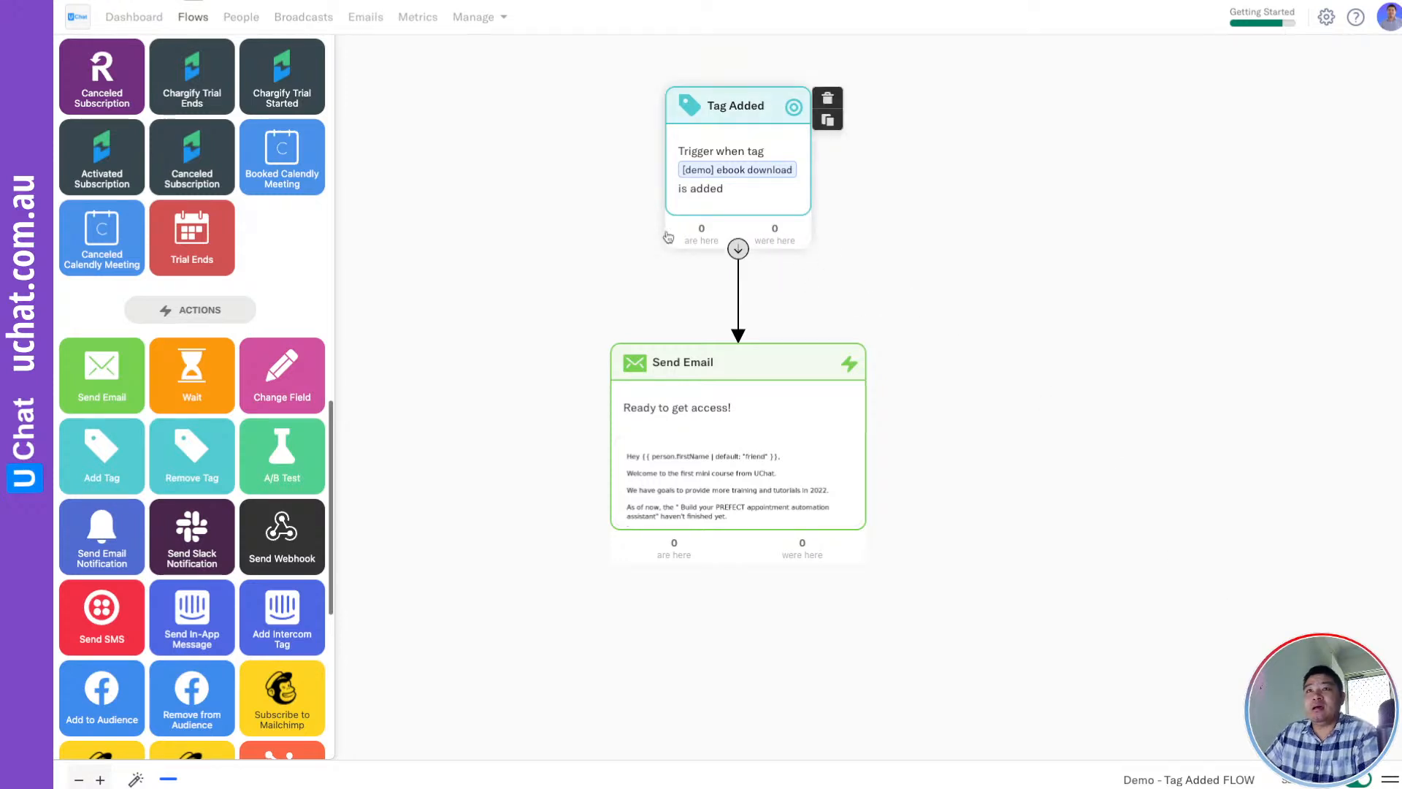
left_click(241, 18)
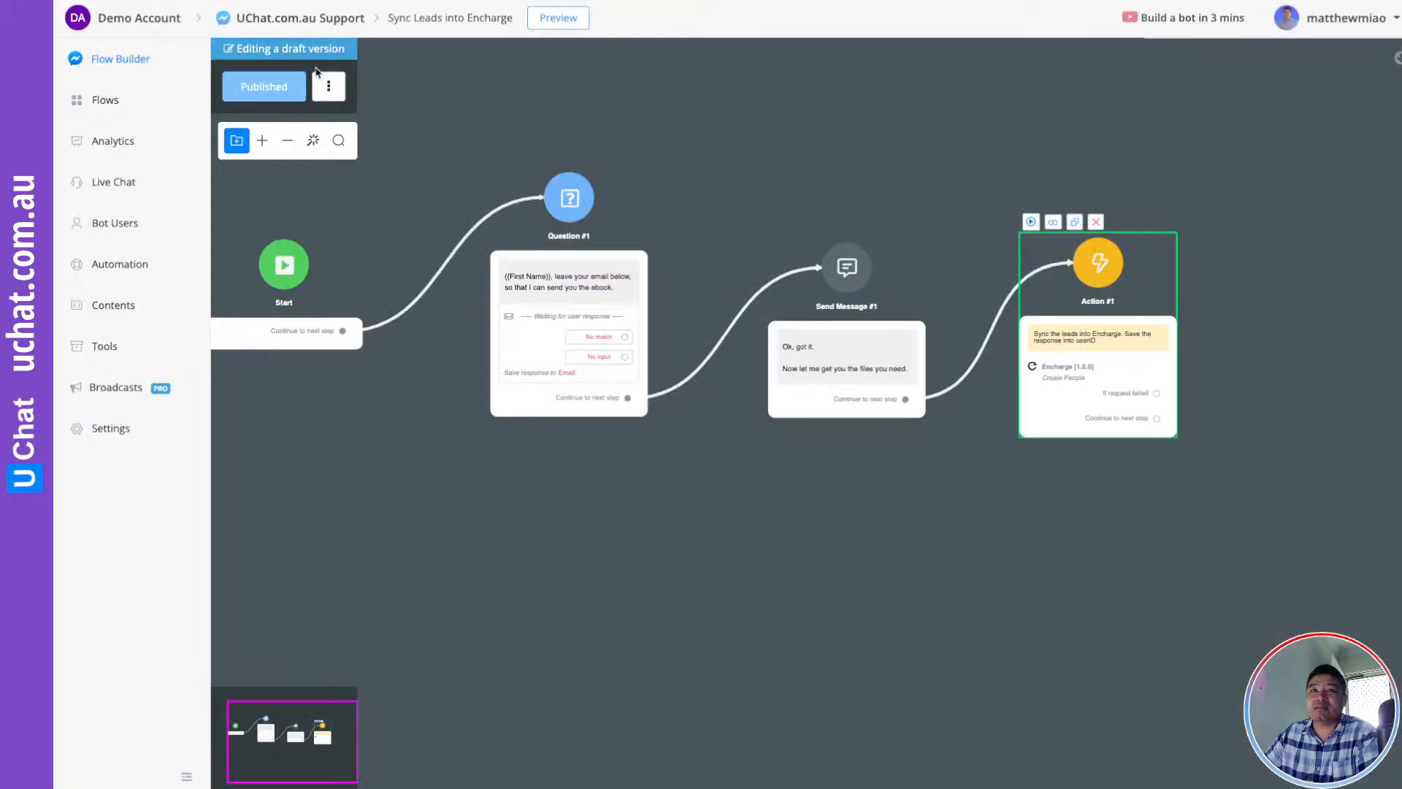
Pan to Action #1 and drag a new step out of its Continue connector
left_click(695, 108)
left_click_drag(698, 111, 729, 130)
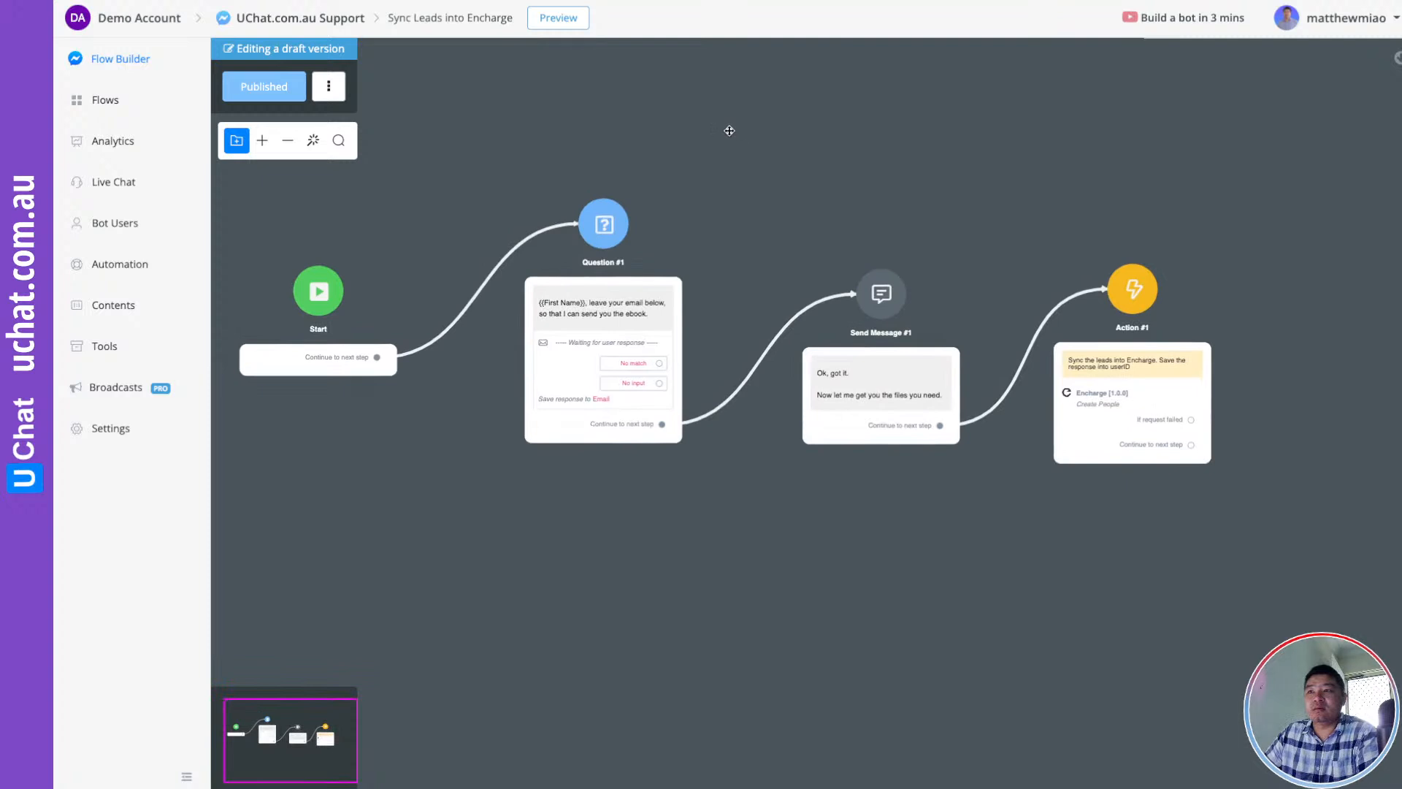
scroll(673, 172, "up", 3)
left_click_drag(753, 235, 858, 209)
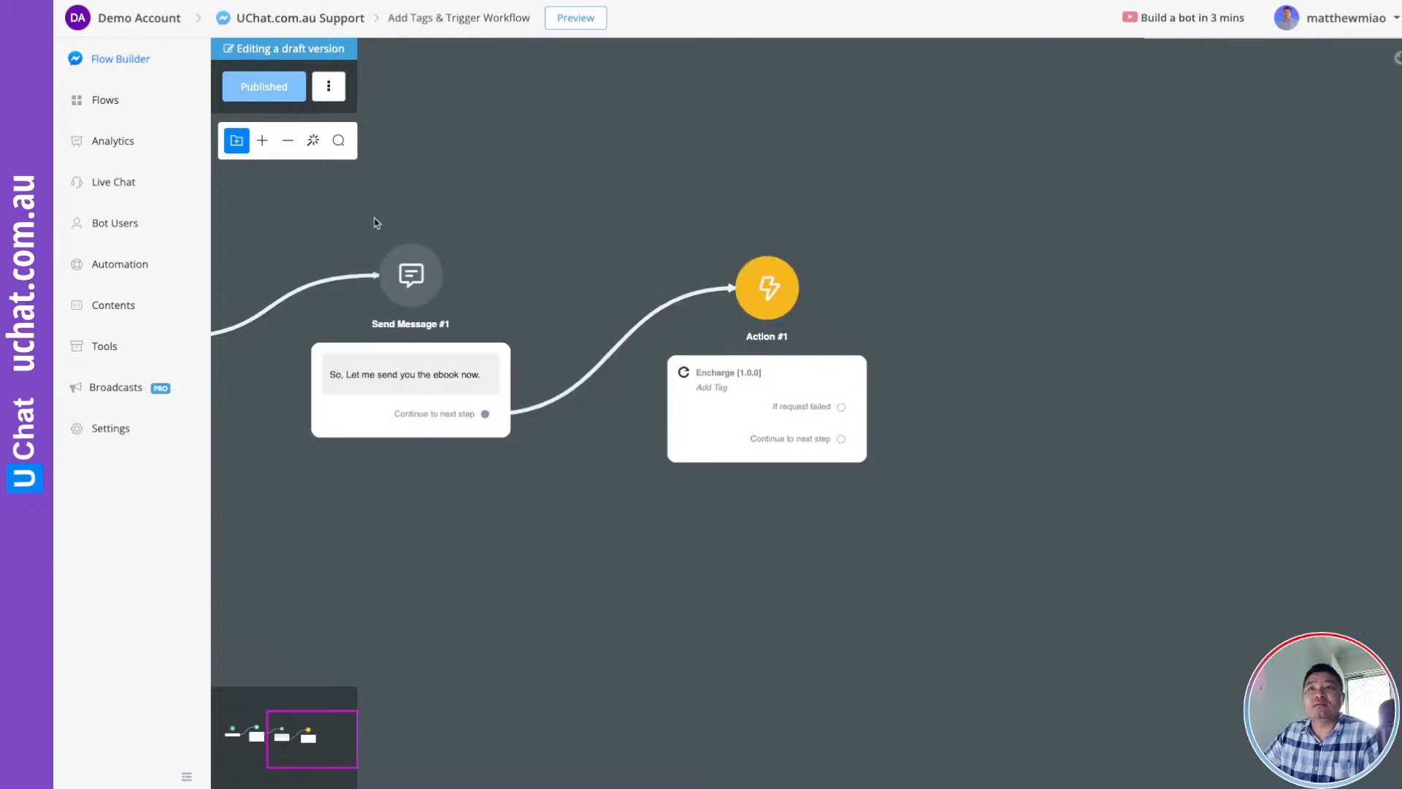
left_click_drag(672, 156, 1018, 145)
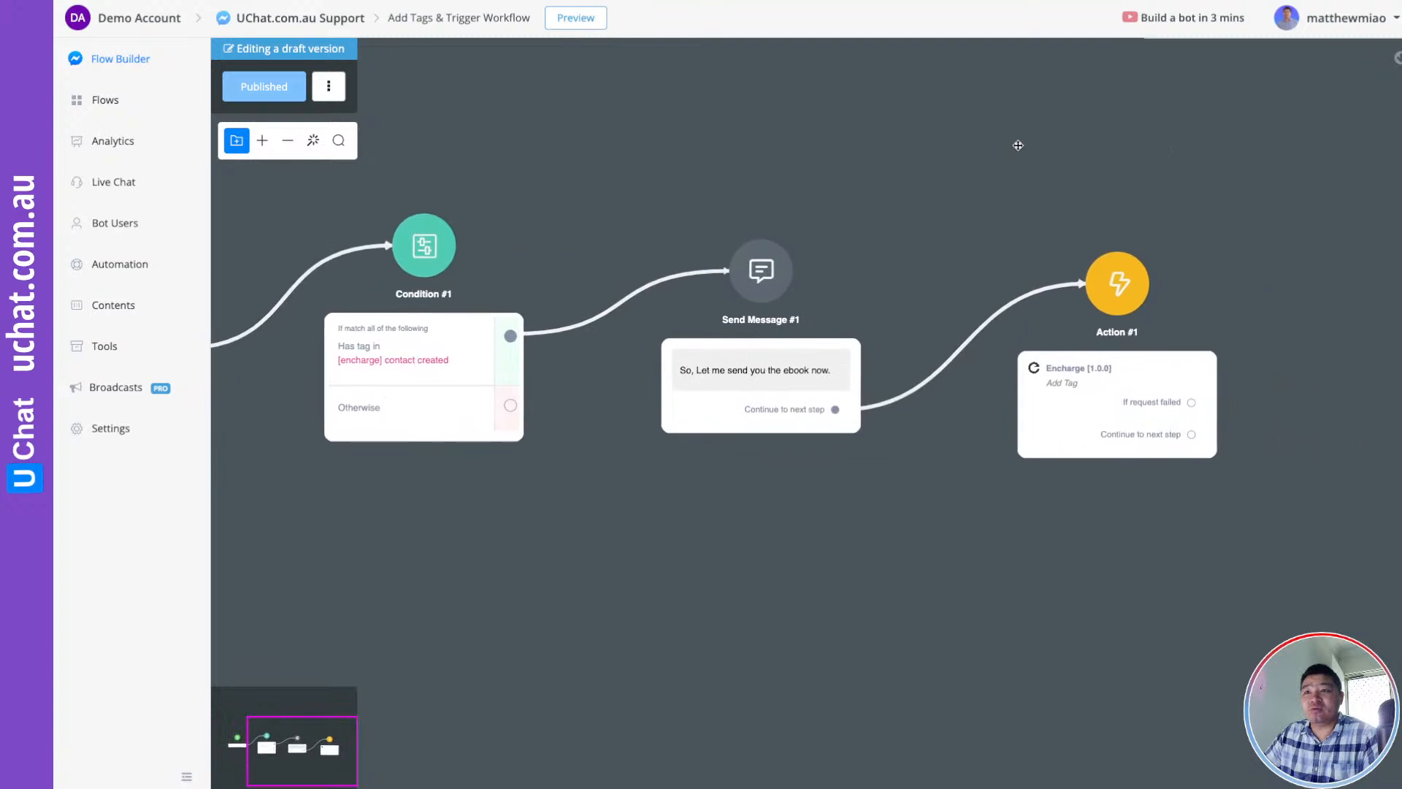
left_click_drag(612, 201, 657, 166)
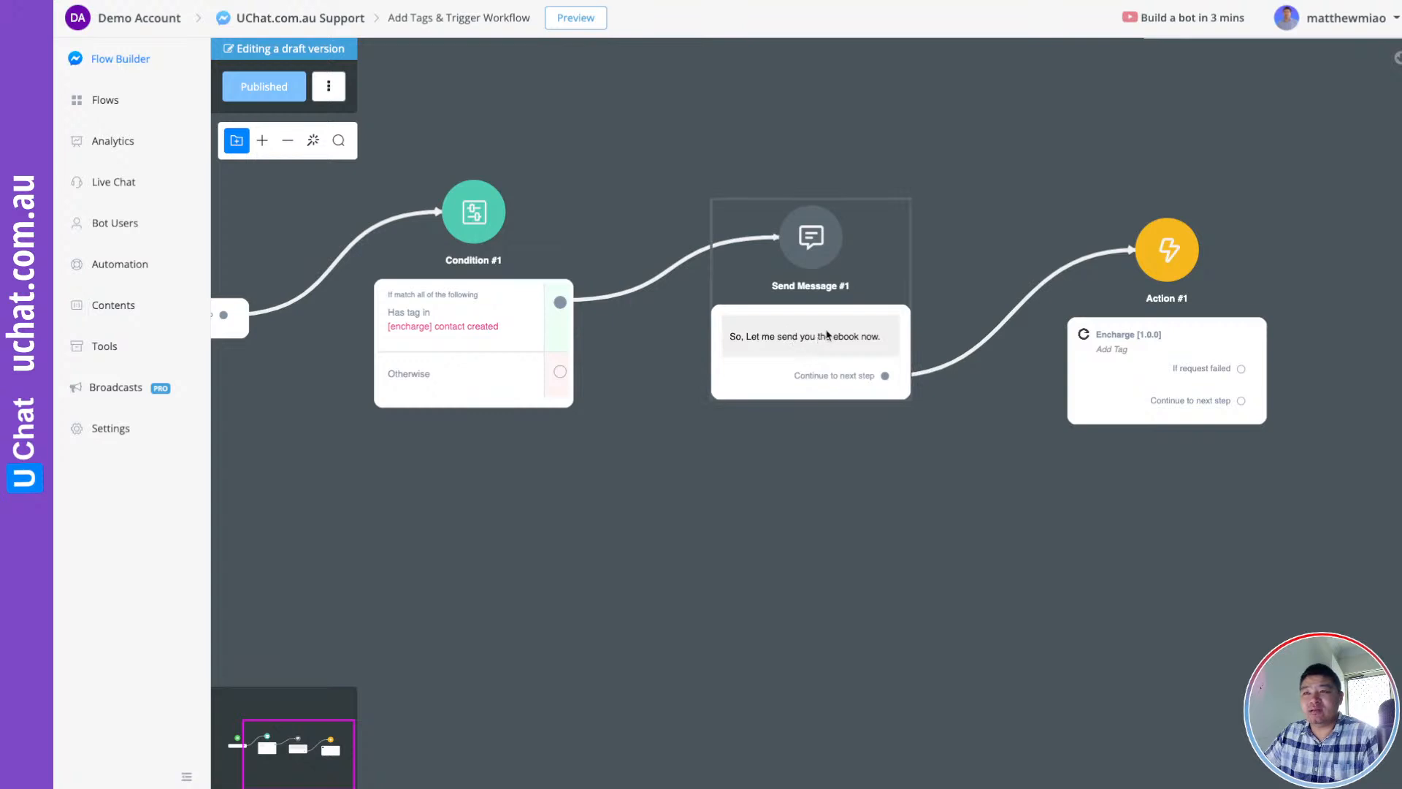
left_click_drag(993, 212, 686, 194)
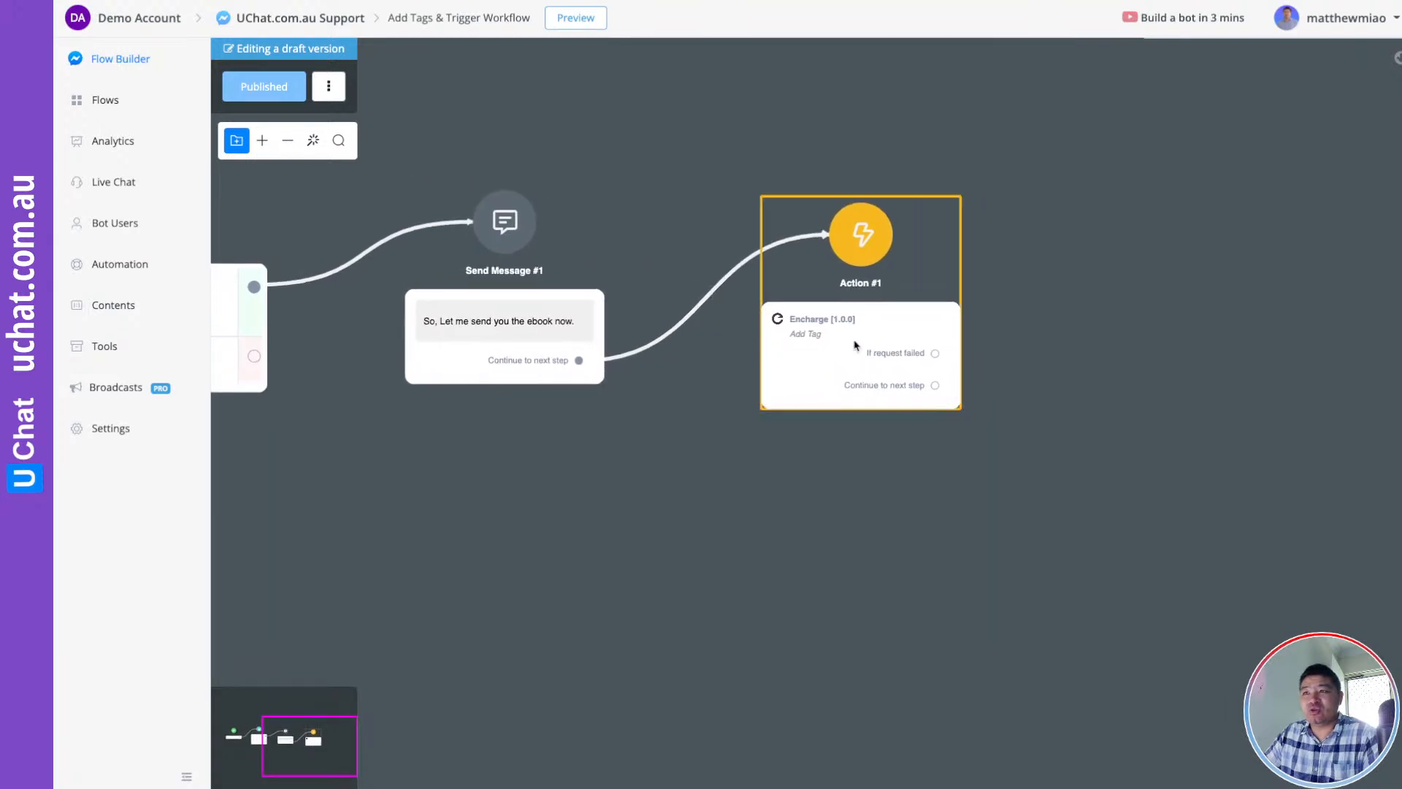
left_click_drag(1102, 381, 932, 391)
left_click_drag(769, 395, 900, 342)
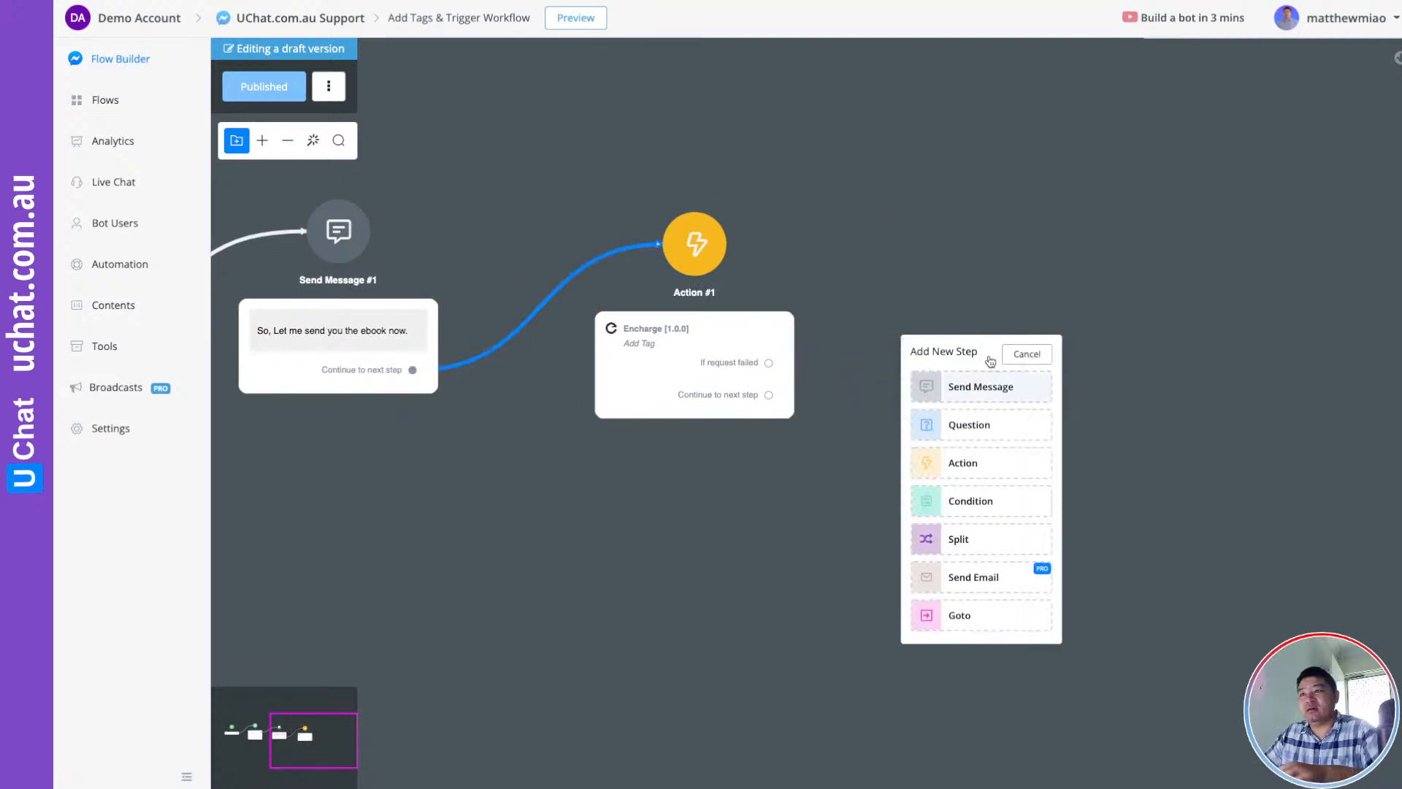
Add Send Message #2 saying 'OK, I have just send you the email. Please check' and publish
left_click(975, 388)
left_click(1190, 265)
left_click(1231, 97)
type("OK, I HAVE JUST SEND YOU TH")
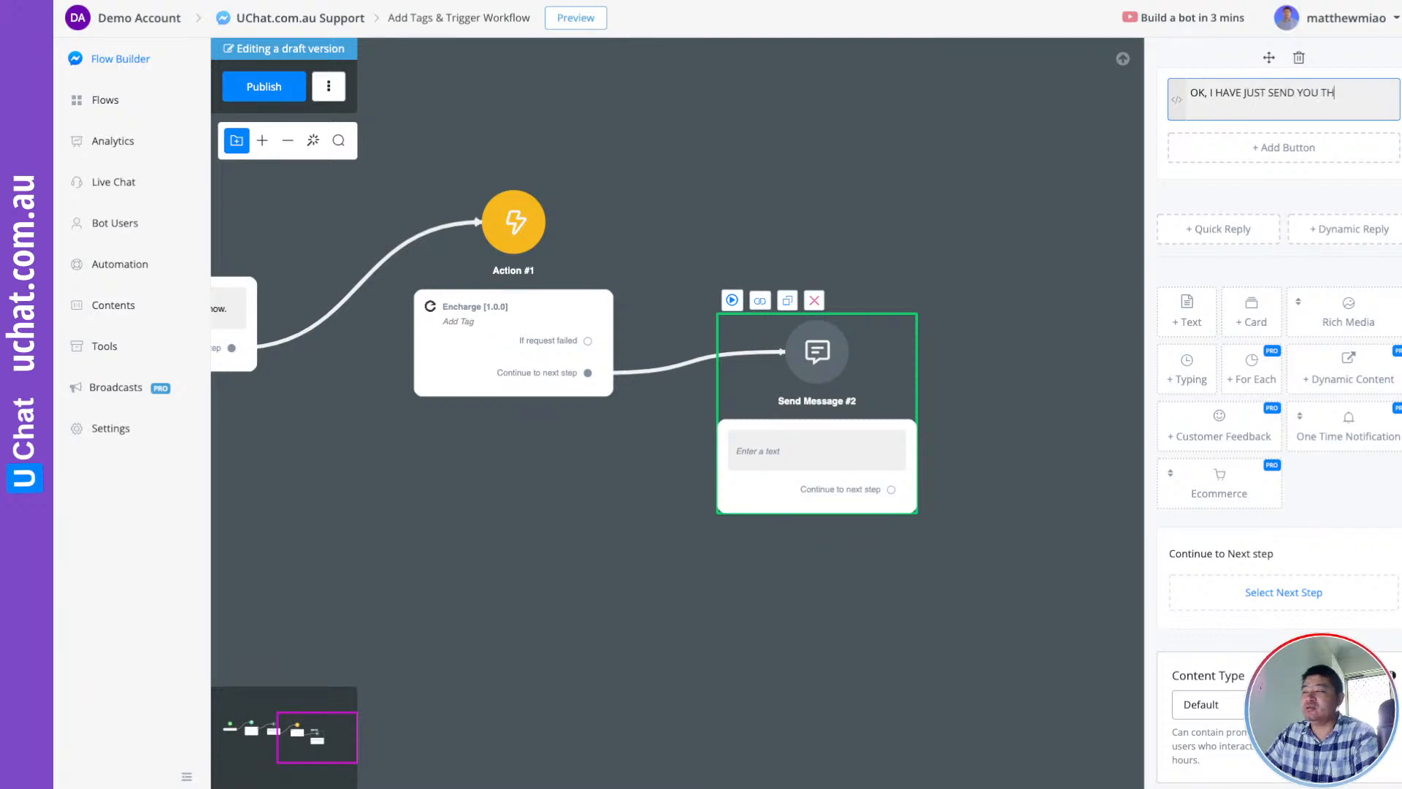
type("PLEASE CHECK")
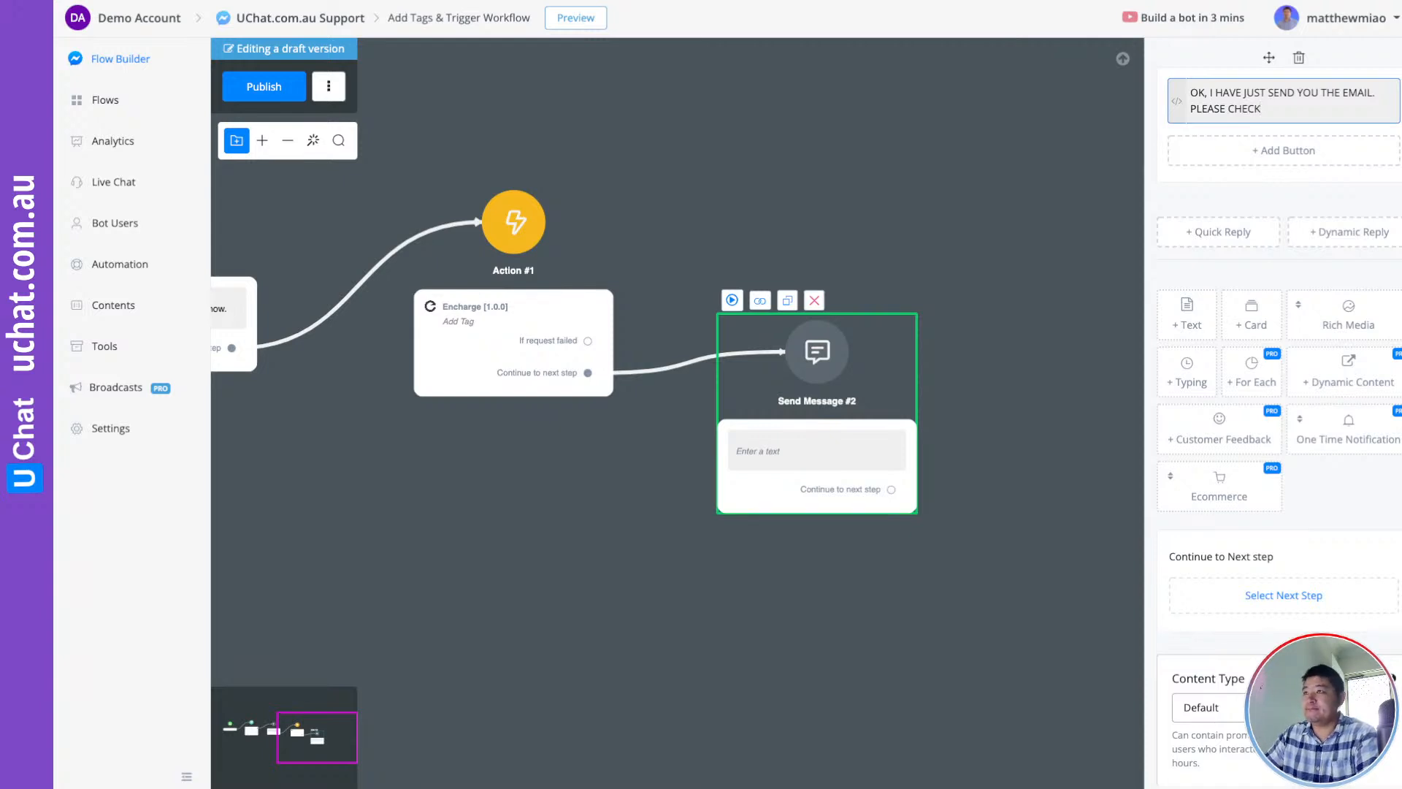
left_click(995, 189)
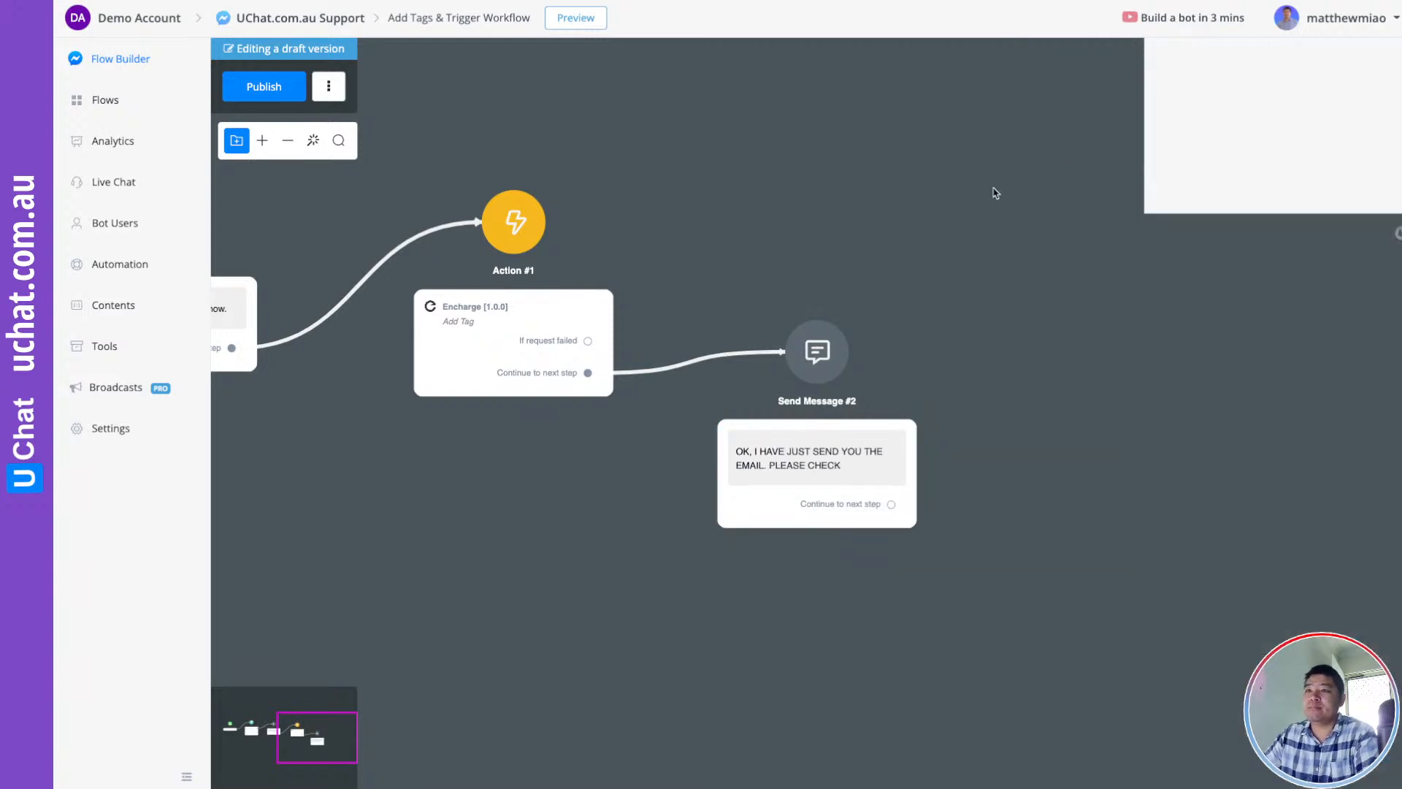
left_click_drag(655, 181, 940, 272)
left_click(255, 91)
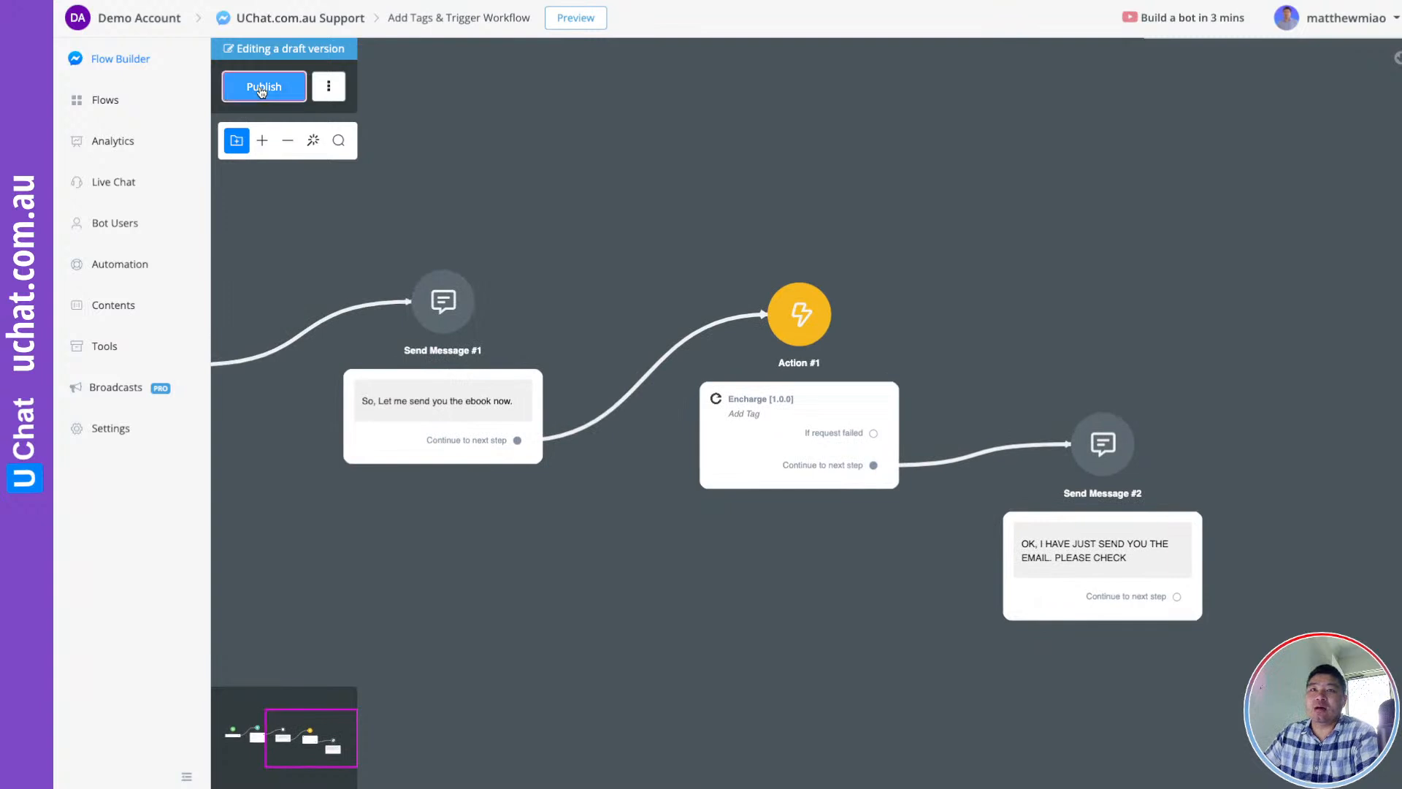
left_click_drag(644, 239, 872, 136)
left_click_drag(489, 136, 653, 180)
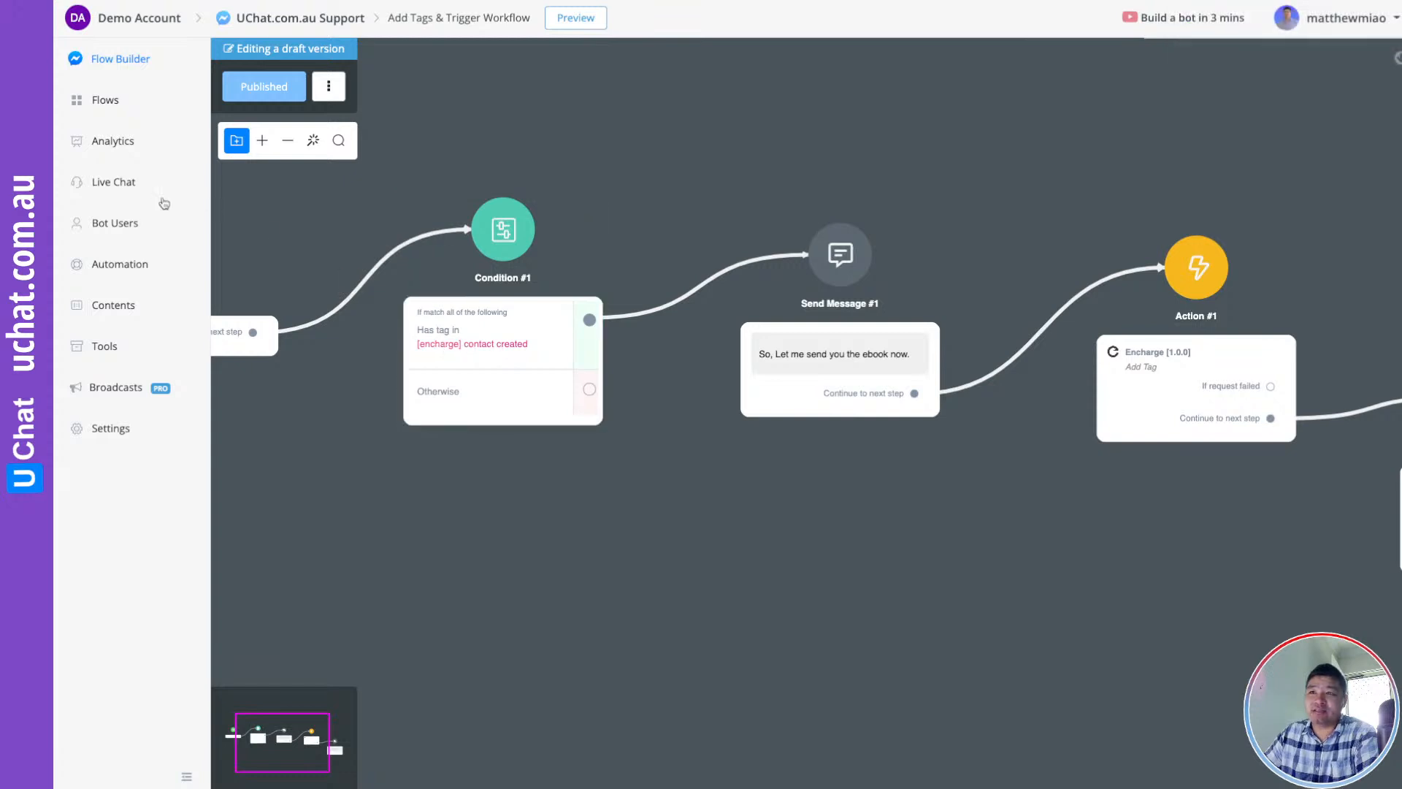
Confirm a bot user carries the '[encharge] contact created' tag, then return to Flows
left_click(126, 227)
left_click(389, 228)
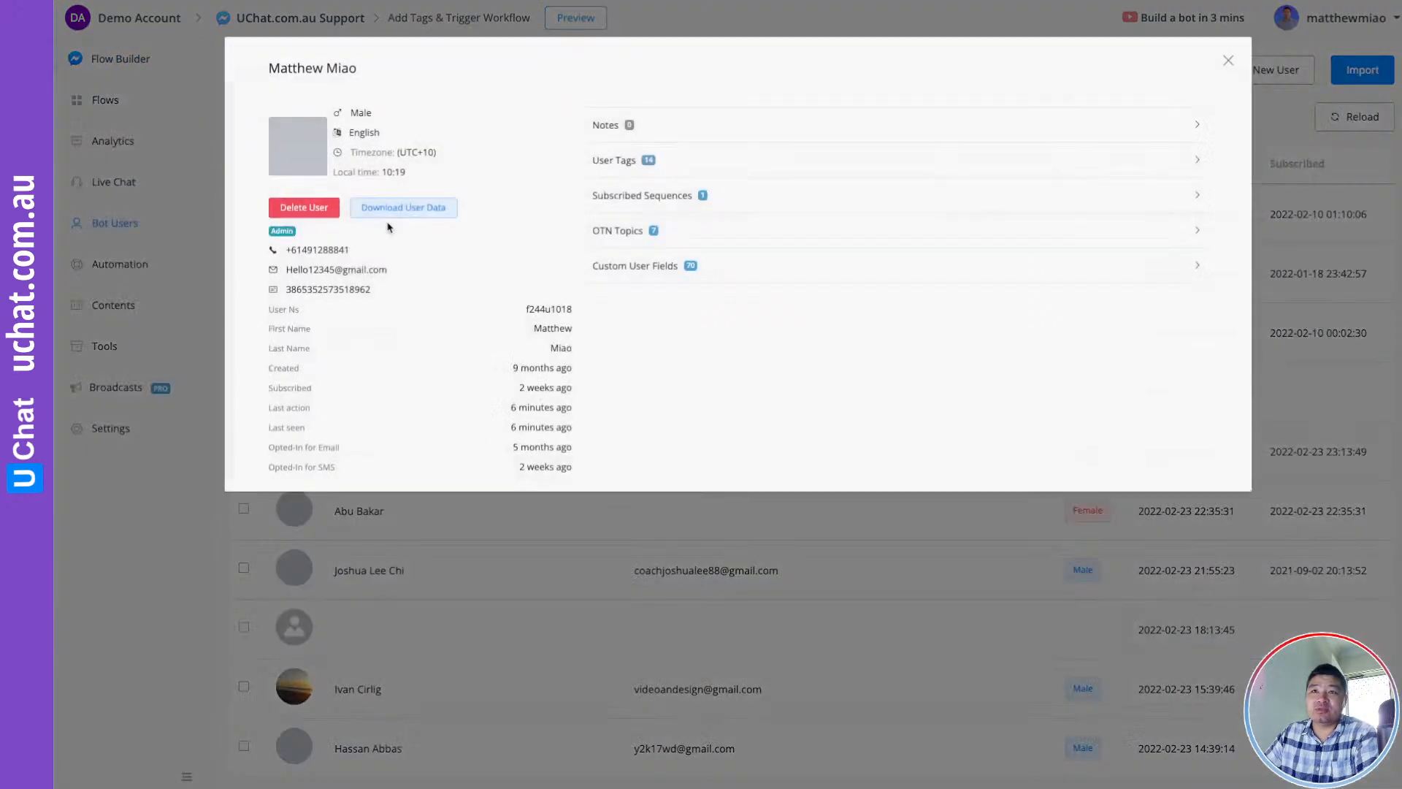
left_click(617, 161)
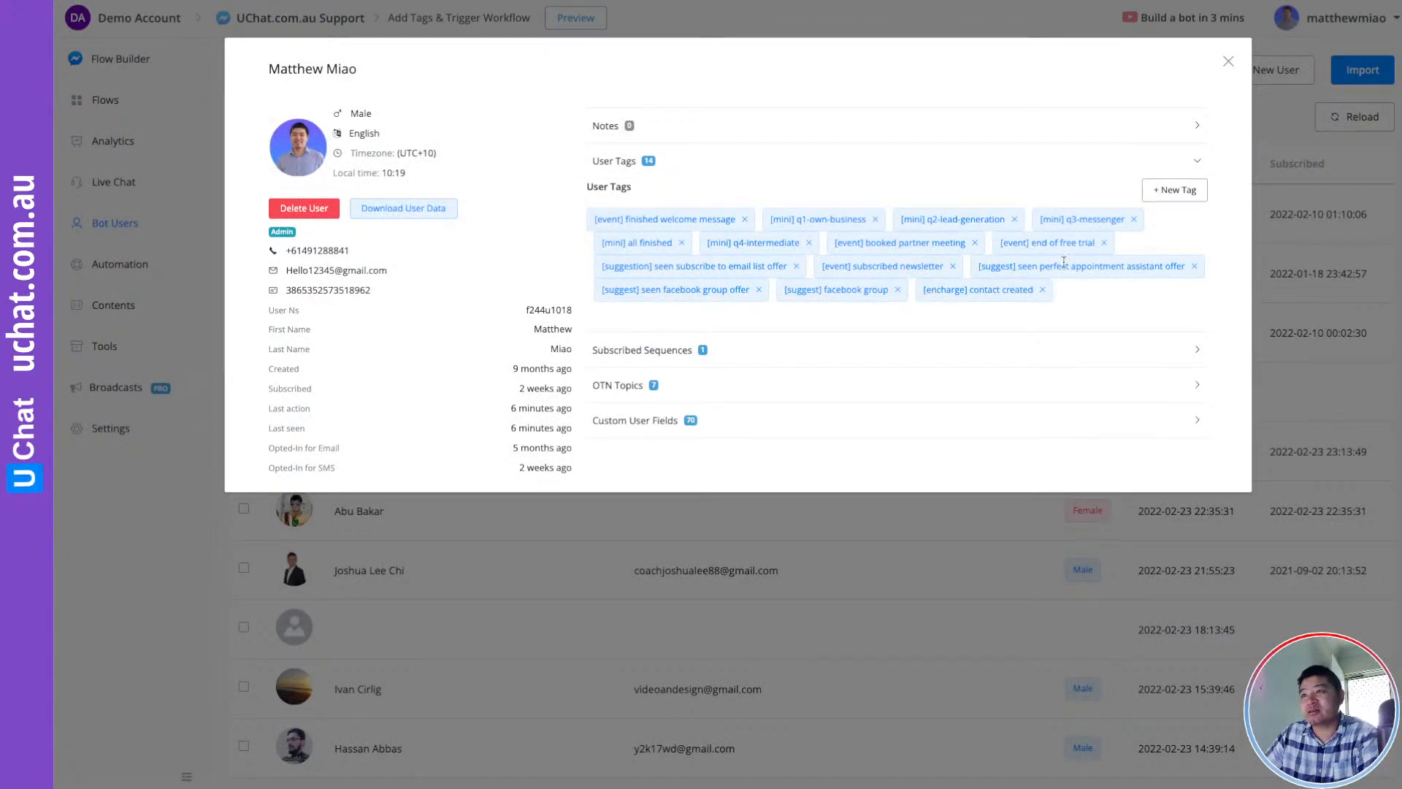
left_click(1228, 62)
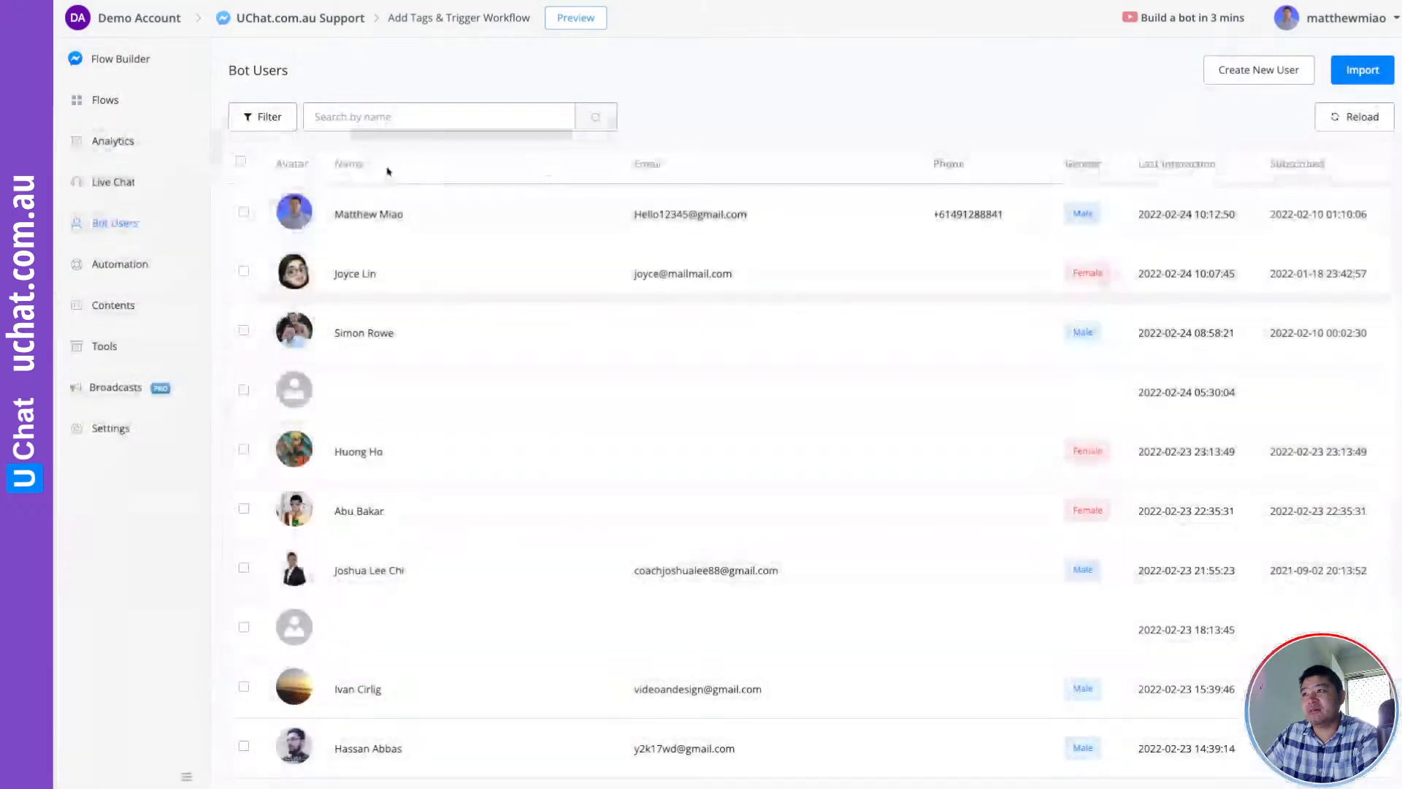
left_click(109, 103)
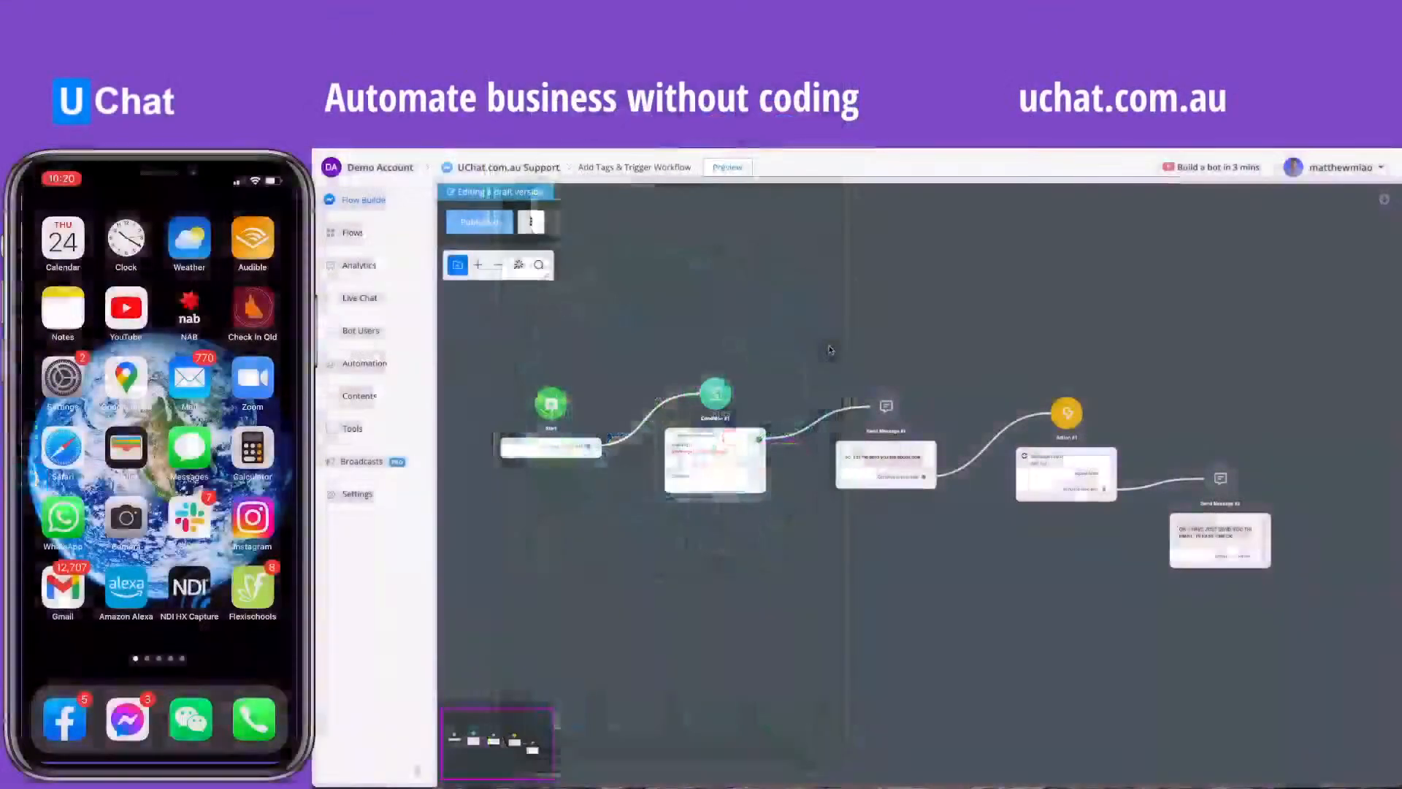
Preview the Add Tags & Trigger Workflow in Messenger and open Messenger on the phone
scroll(749, 363, "down", 1)
scroll(717, 344, "up", 2)
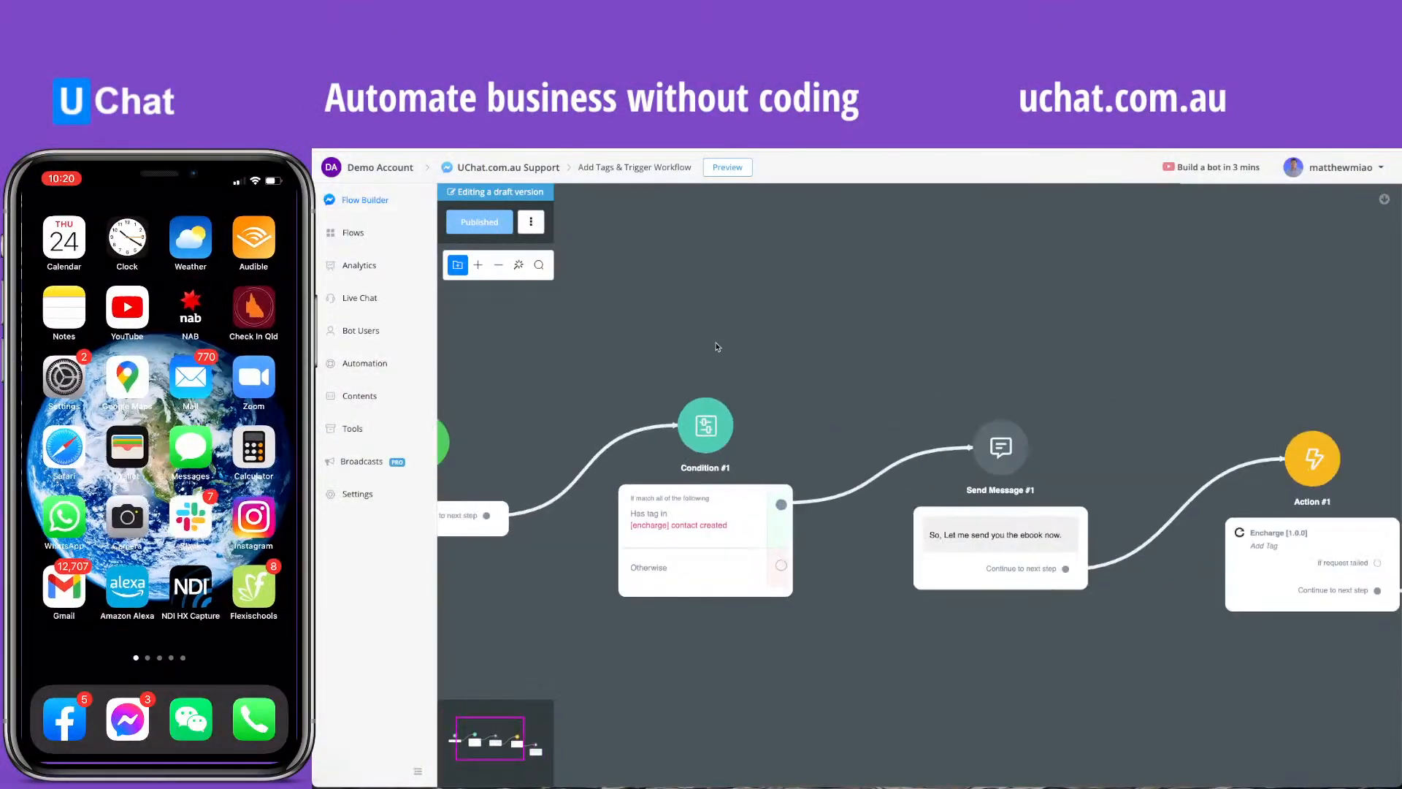
left_click_drag(710, 322, 741, 348)
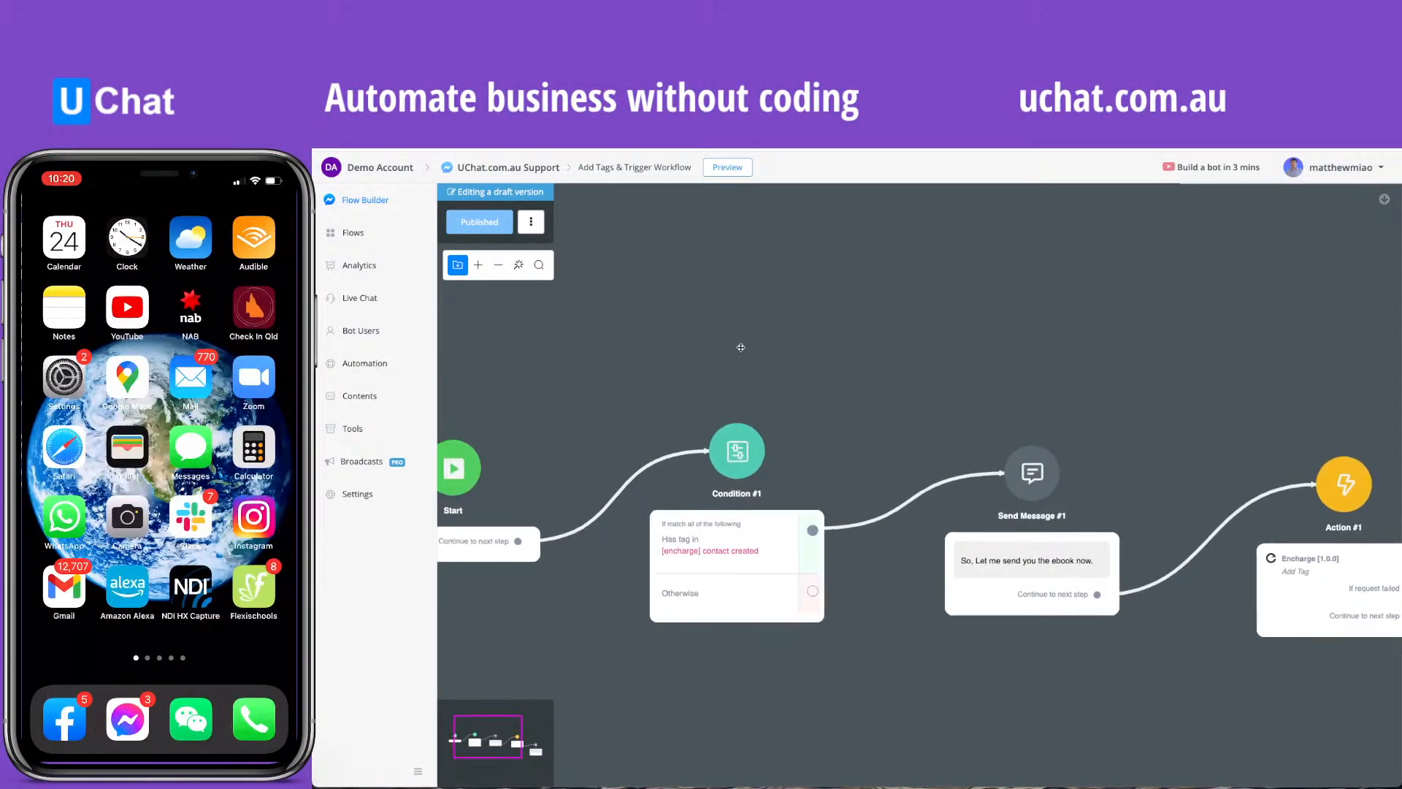
left_click(729, 168)
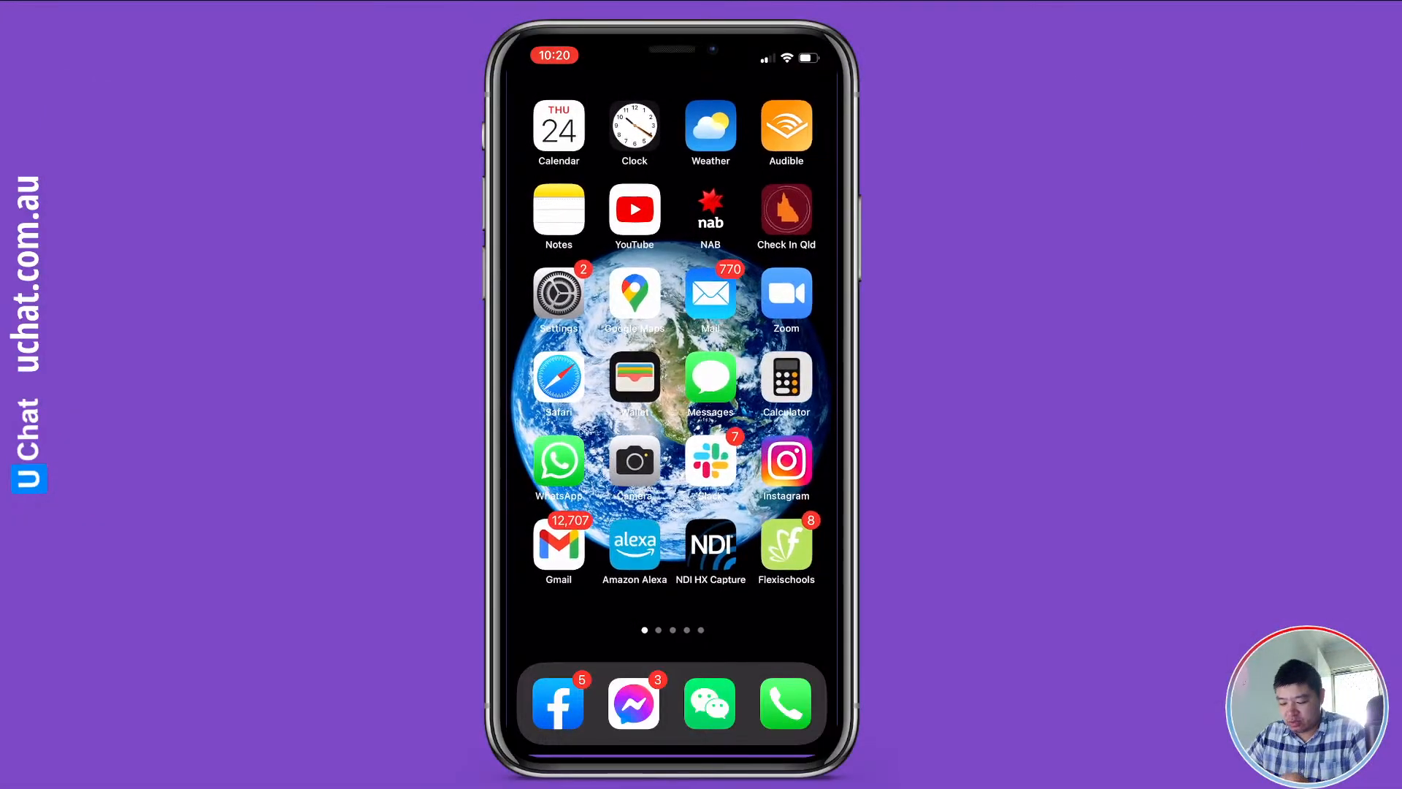
left_click(633, 703)
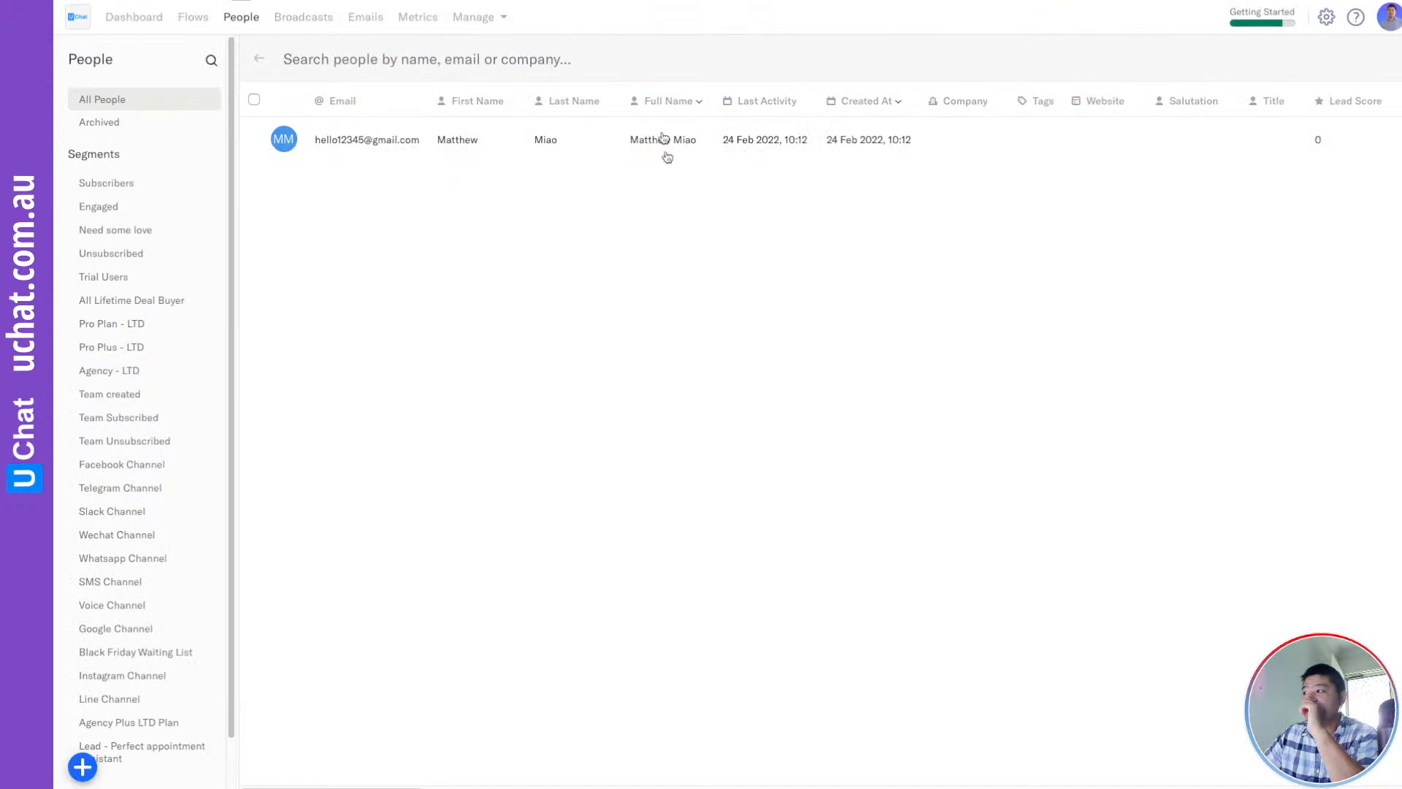
Reload Encharge's Demo - Tag Added FLOW and check the Tag Added step's People tab
left_click(194, 20)
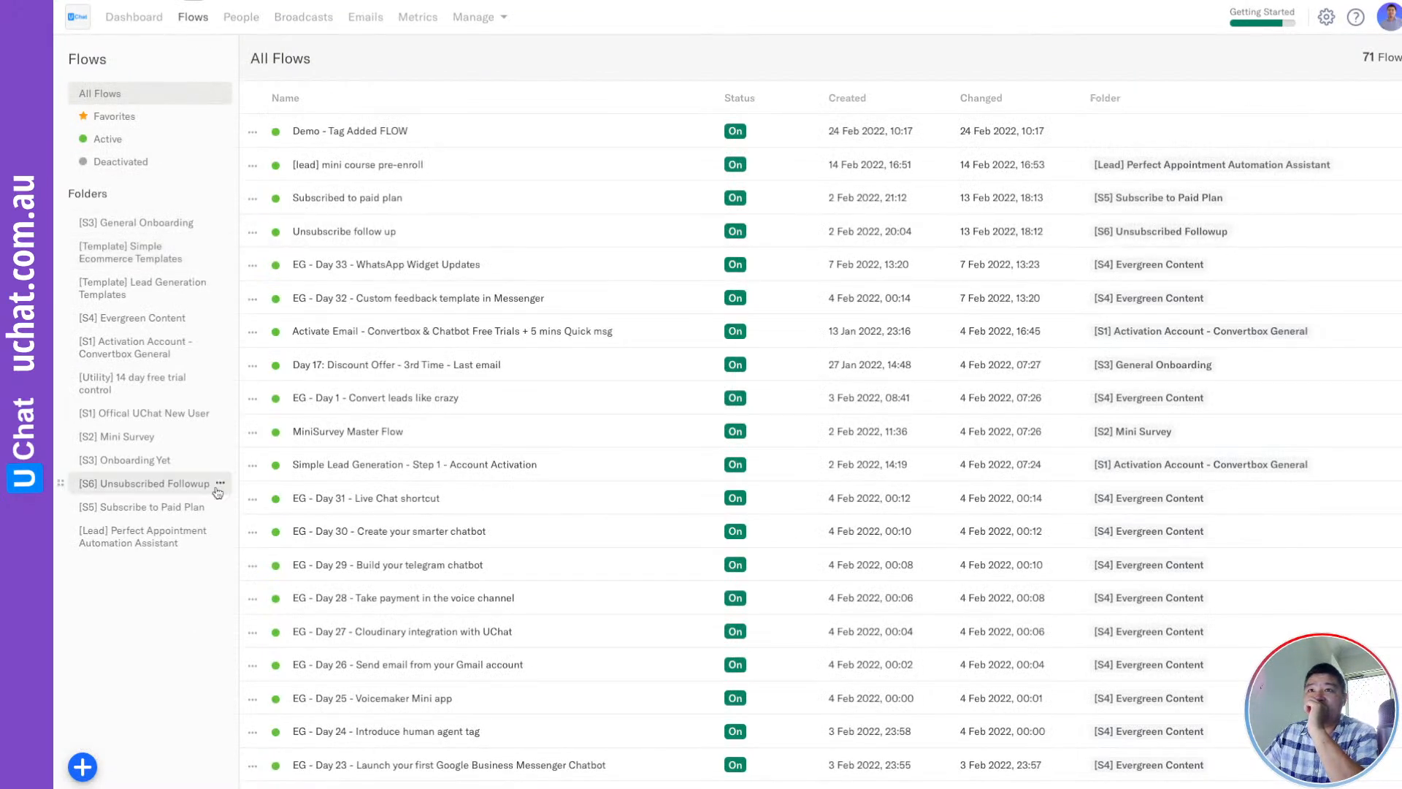
left_click(357, 131)
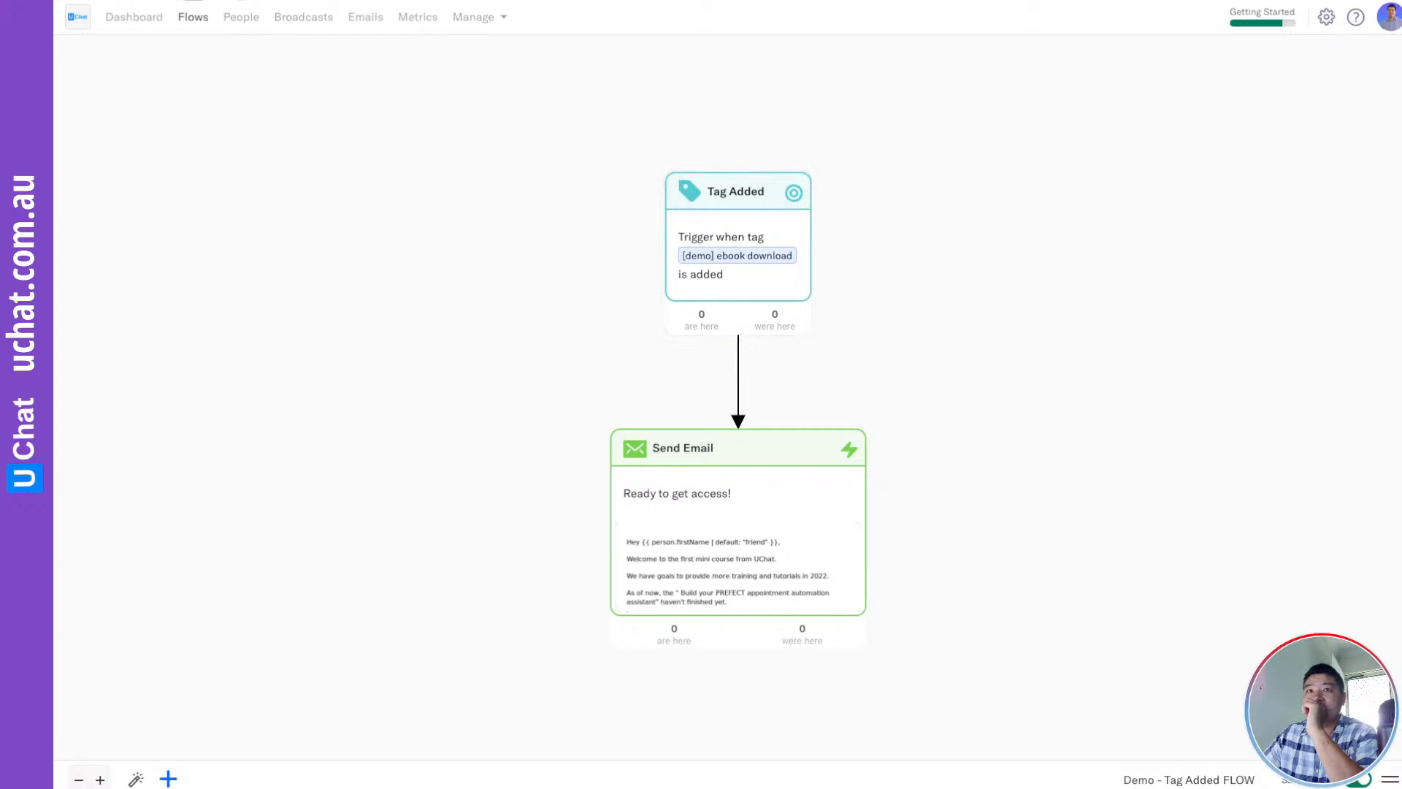
left_click(767, 279)
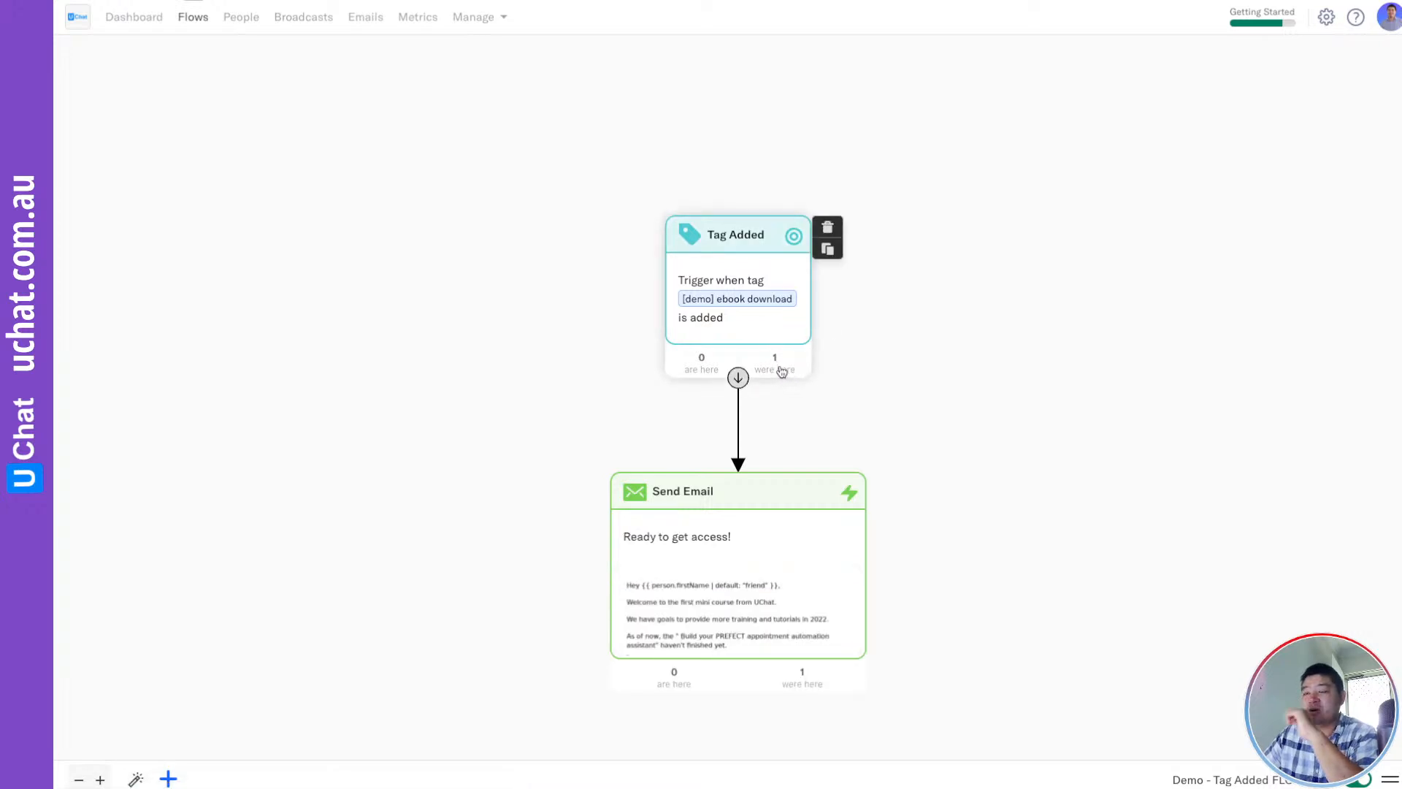
left_click(764, 319)
left_click(1396, 48)
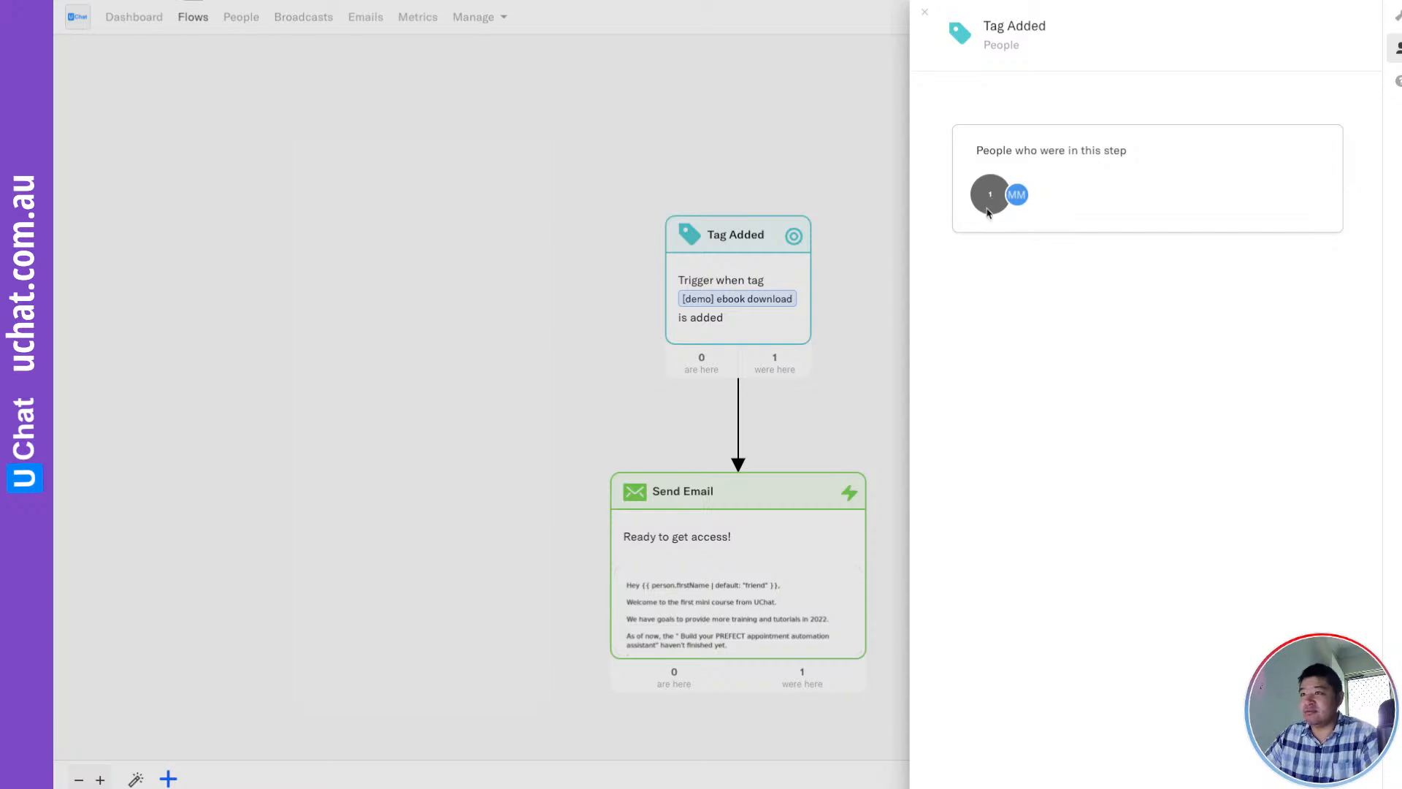
left_click(857, 373)
scroll(789, 626, "down", 2)
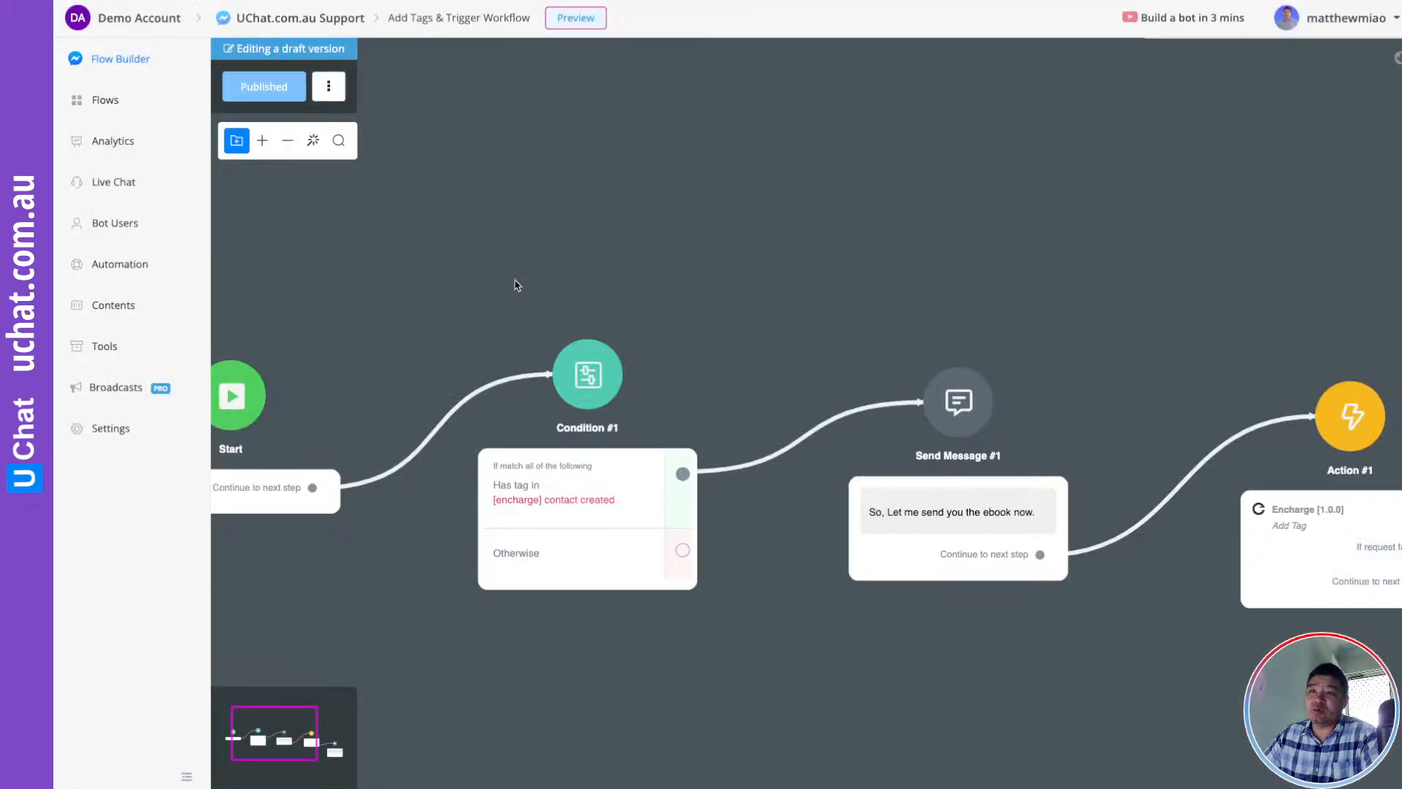
left_click_drag(485, 263, 701, 230)
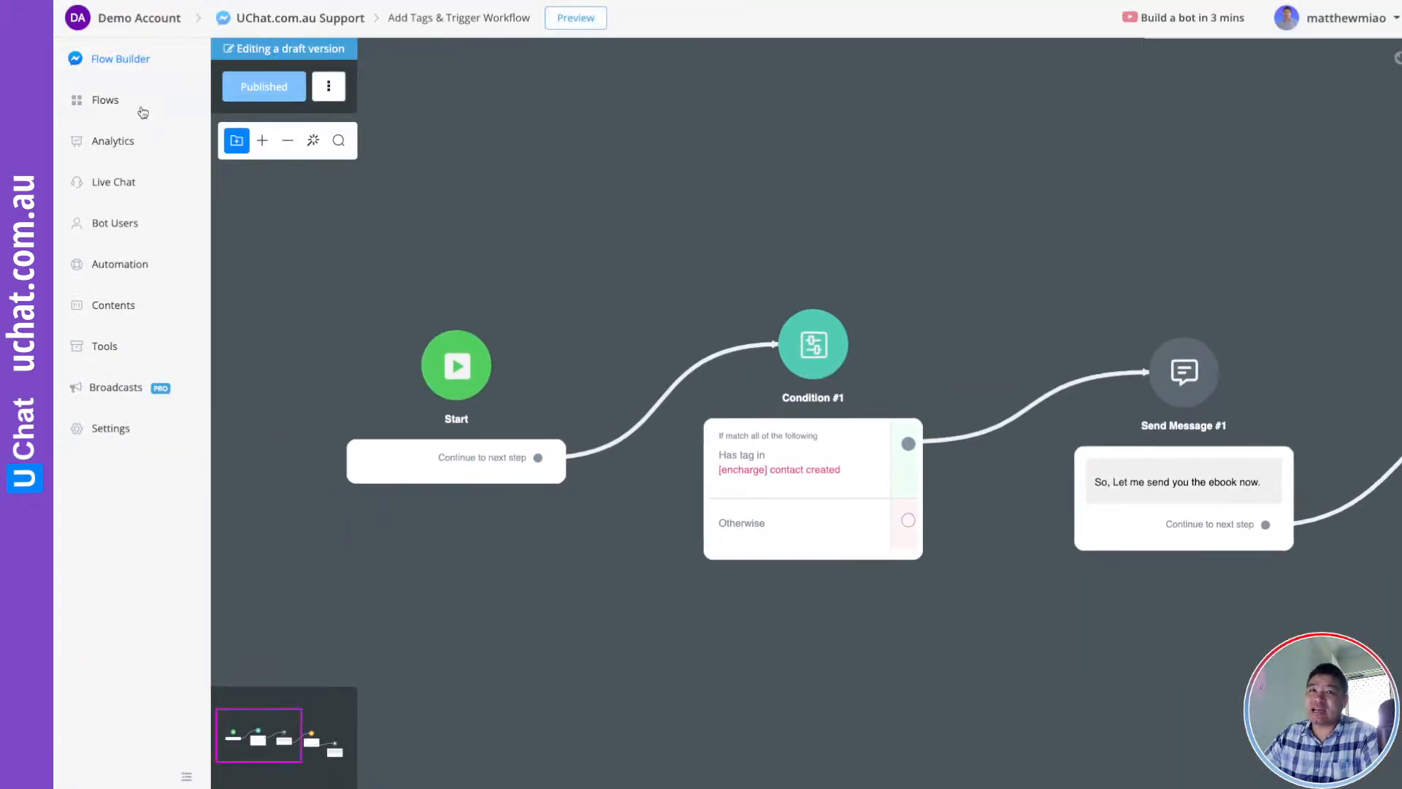
Open the Unsubscribe user flow from the Flows list and pan across its nodes
left_click(143, 109)
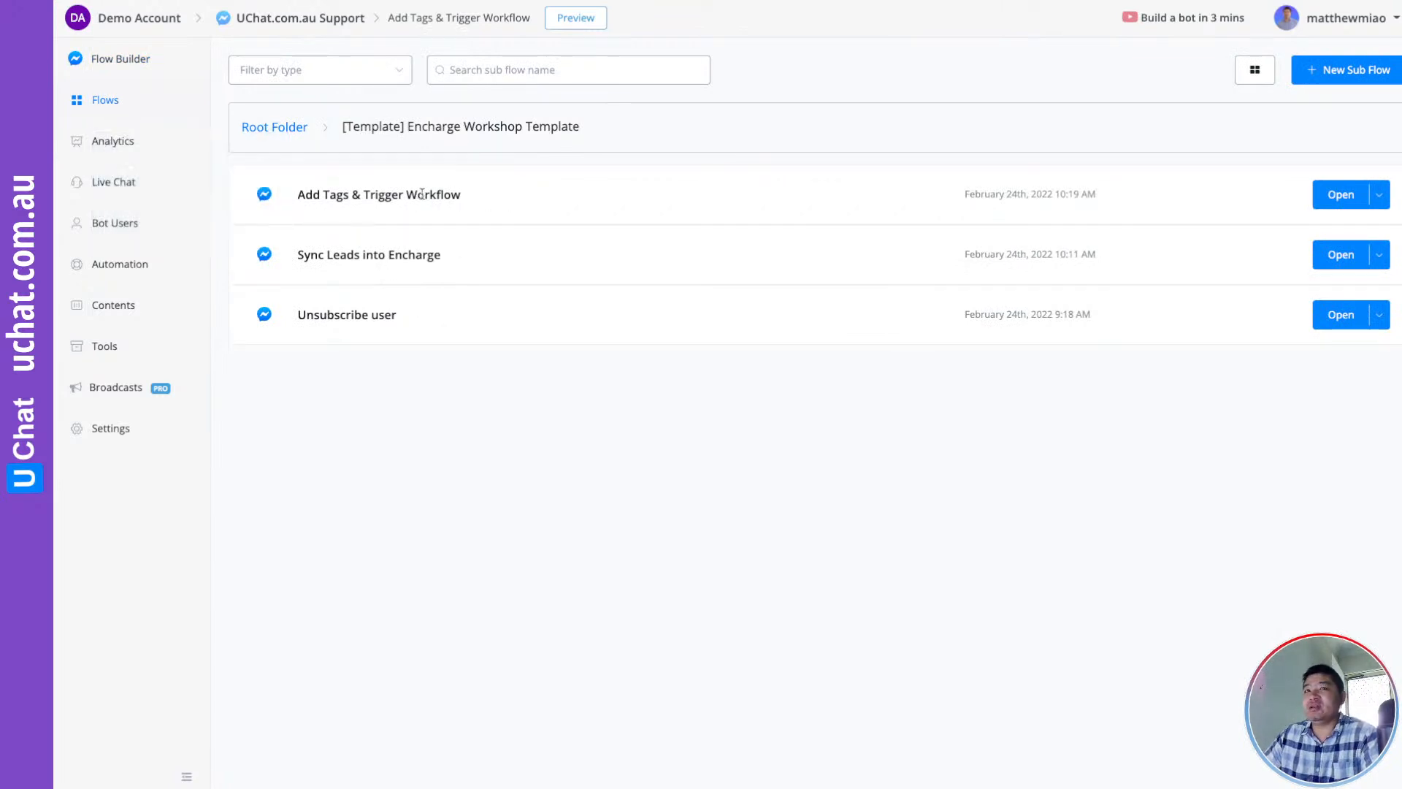
mouse_move(422, 193)
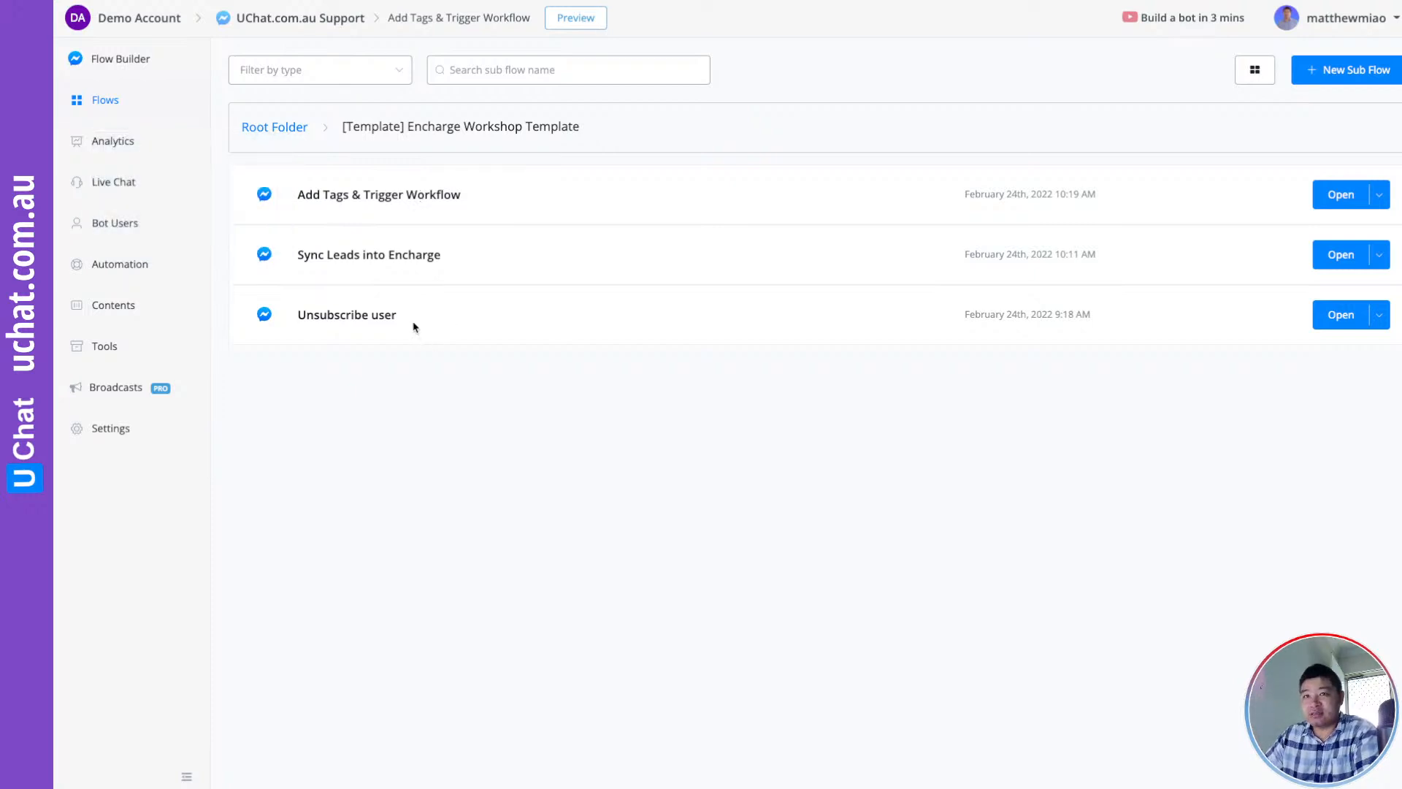
mouse_move(304, 317)
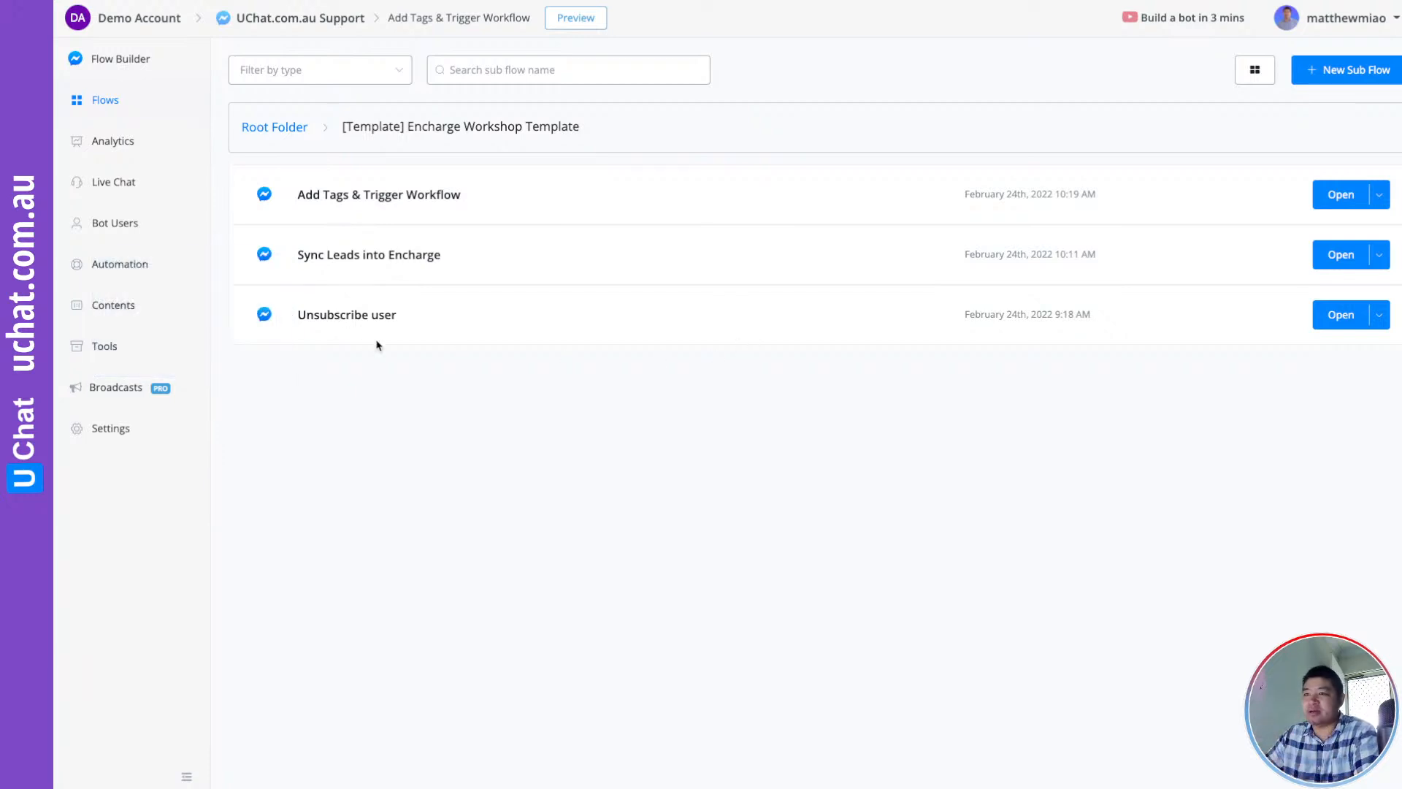
left_click(1342, 316)
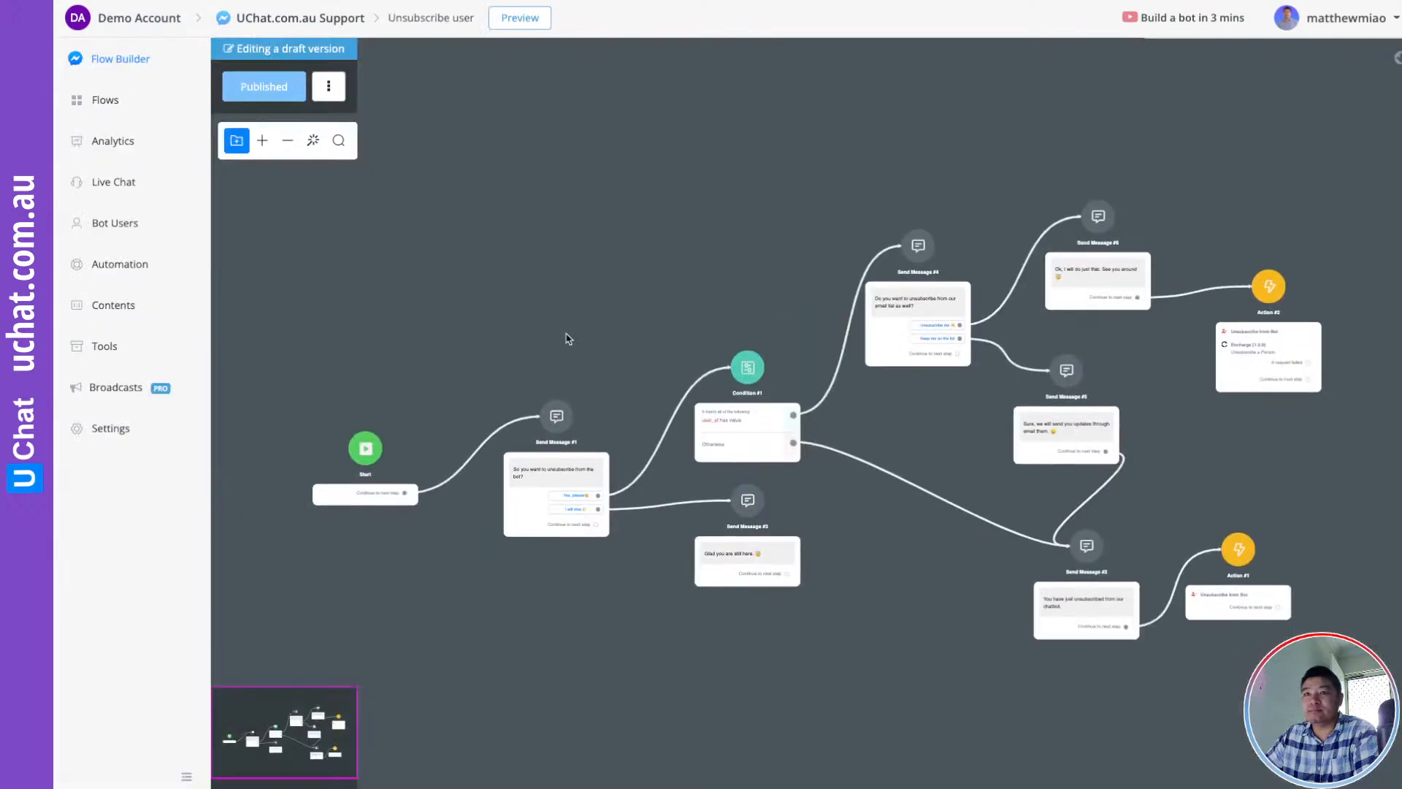
scroll(570, 339, "up", 3)
left_click_drag(674, 351, 588, 89)
left_click_drag(657, 205, 599, 194)
scroll(599, 195, "up", 2)
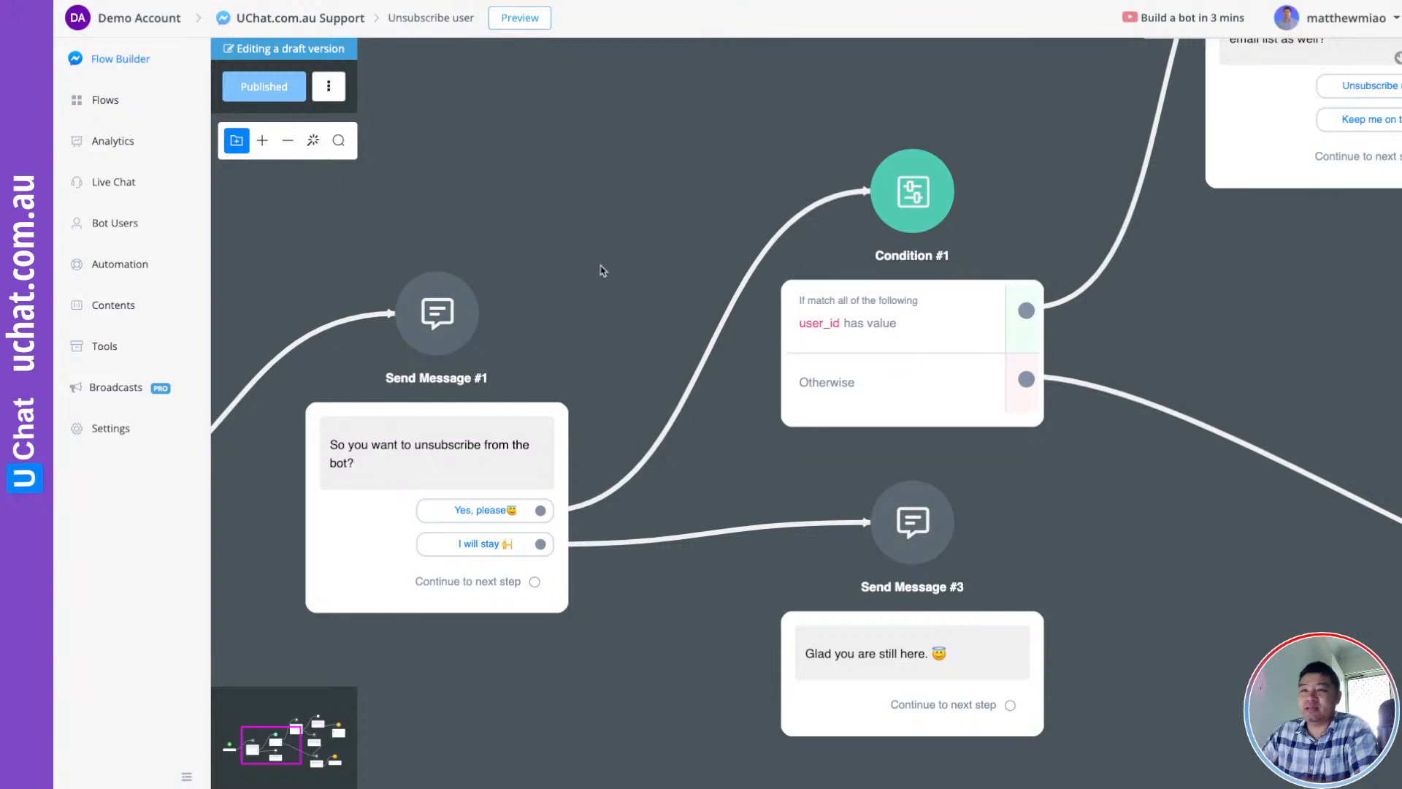
Move Send Message #3 lower and delete the old Condition #1 step
scroll(603, 270, "down", 3)
left_click_drag(605, 288, 566, 225)
scroll(624, 305, "up", 3)
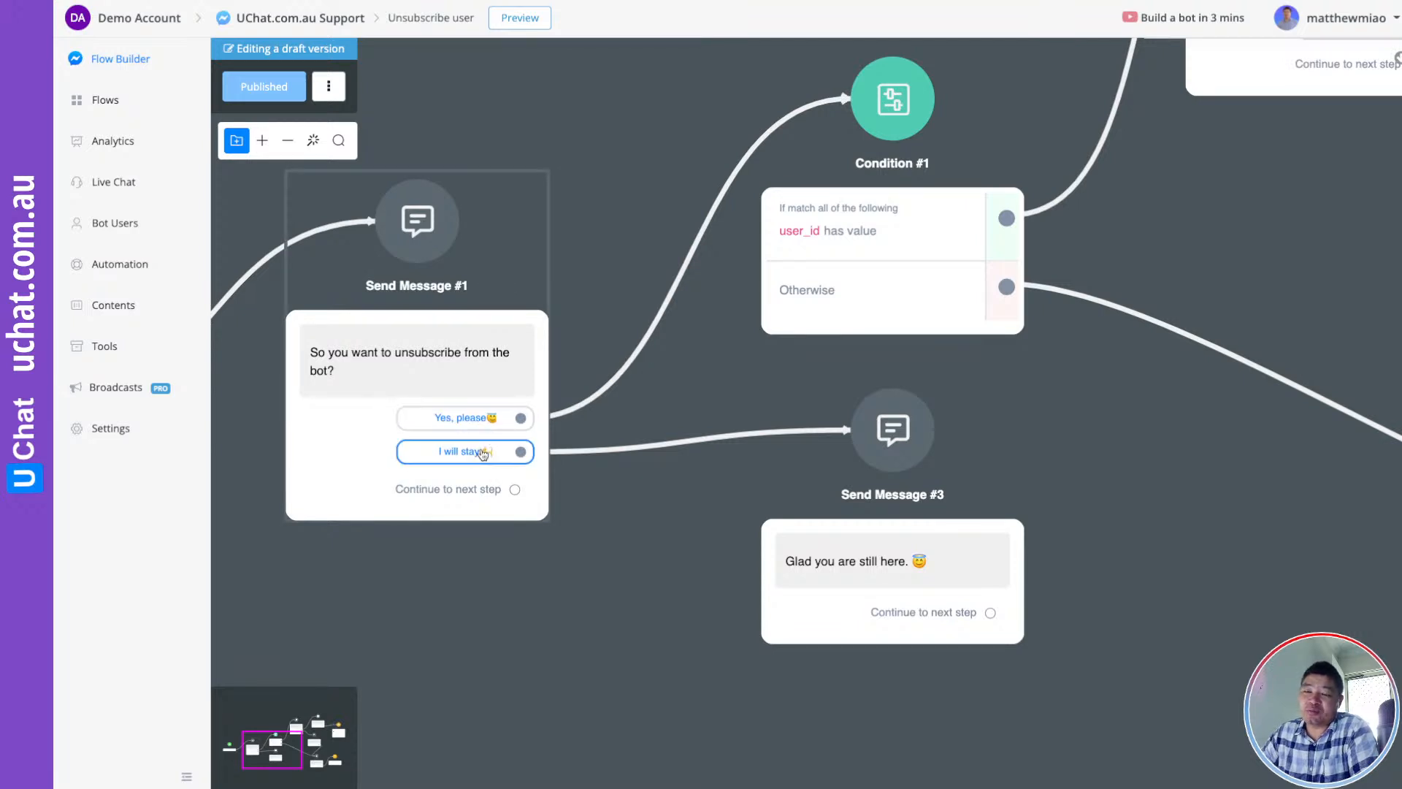
left_click_drag(942, 461, 924, 538)
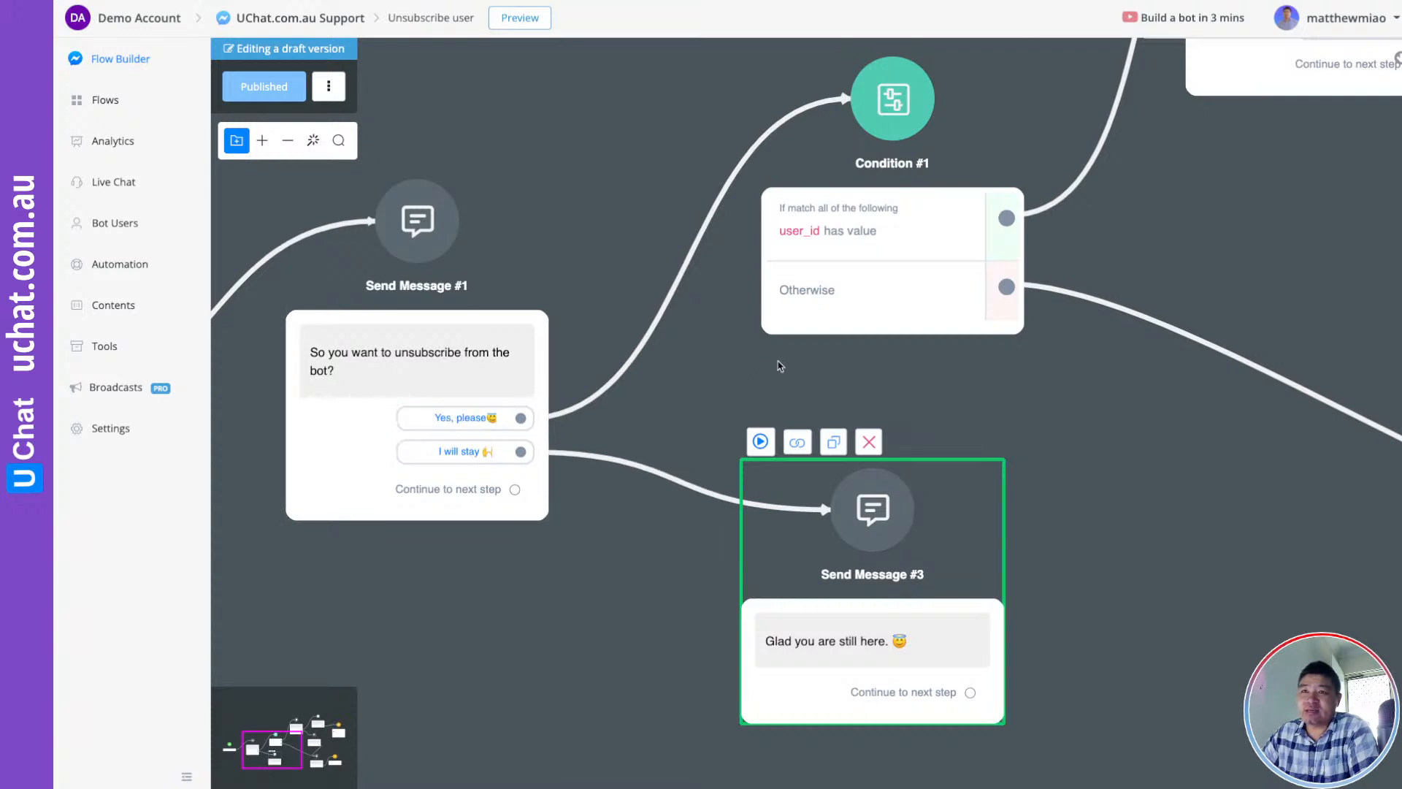
left_click_drag(1026, 389, 880, 542)
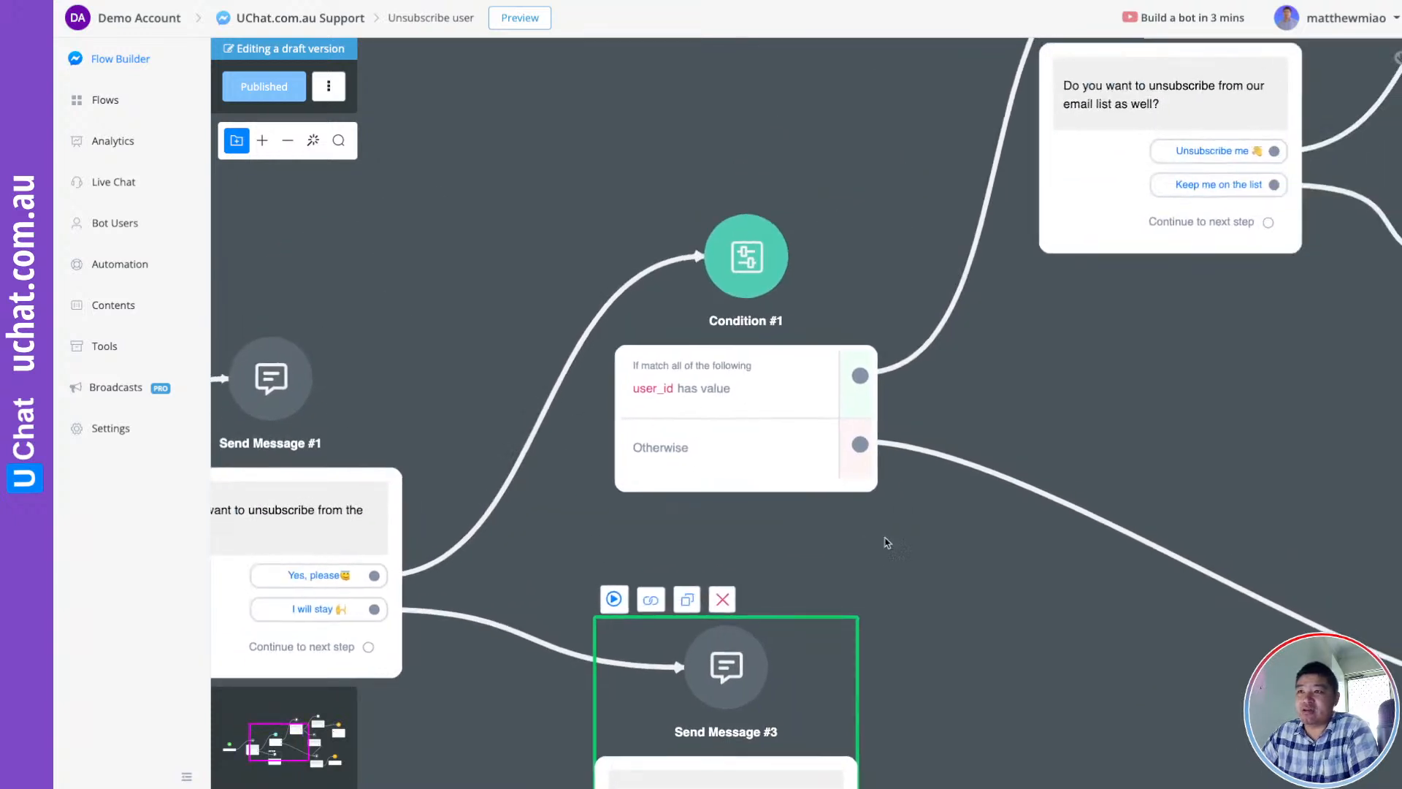
left_click(765, 388)
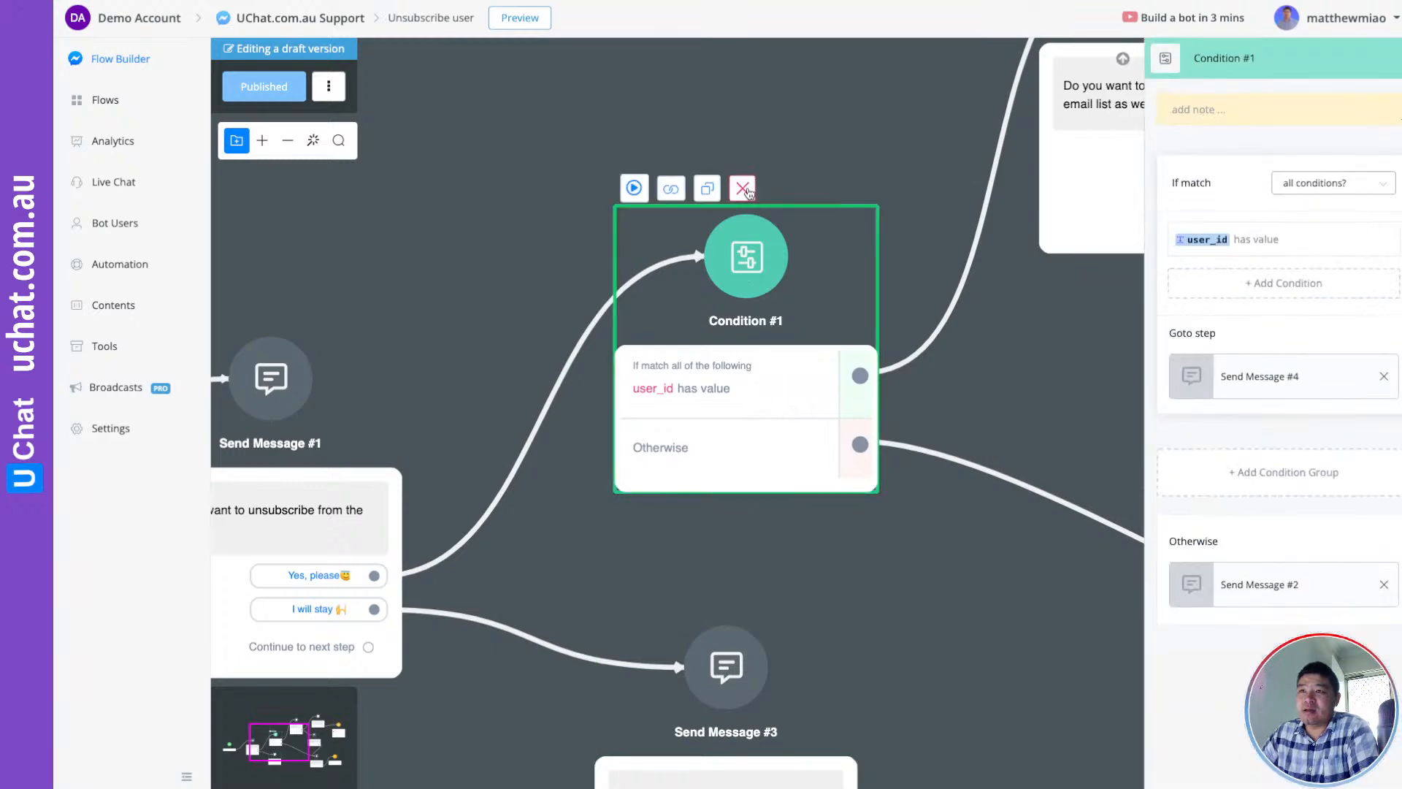
left_click(743, 187)
left_click(860, 424)
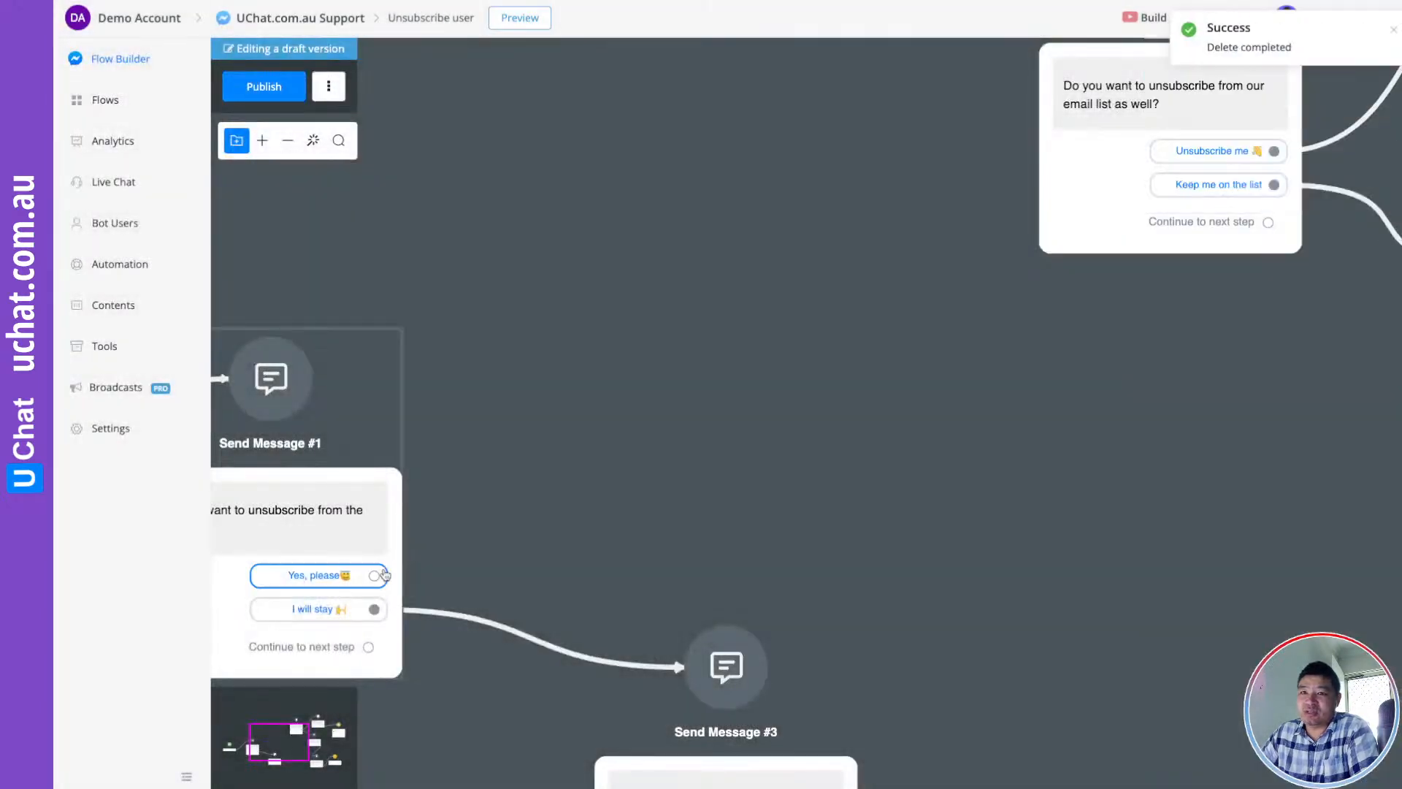
Remove the empty Action #3 step mistakenly added after the Yes, please reply
left_click_drag(373, 575, 604, 306)
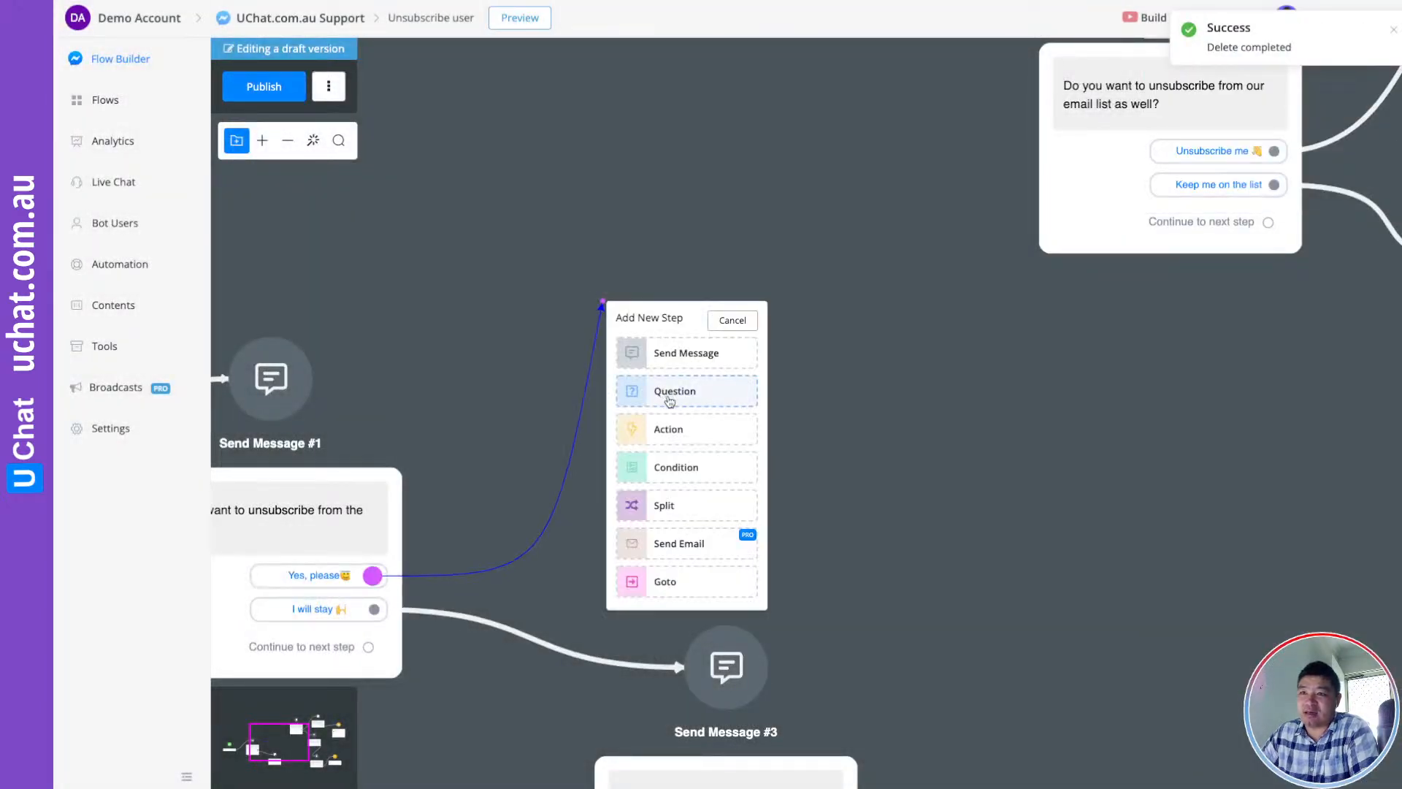
left_click(669, 427)
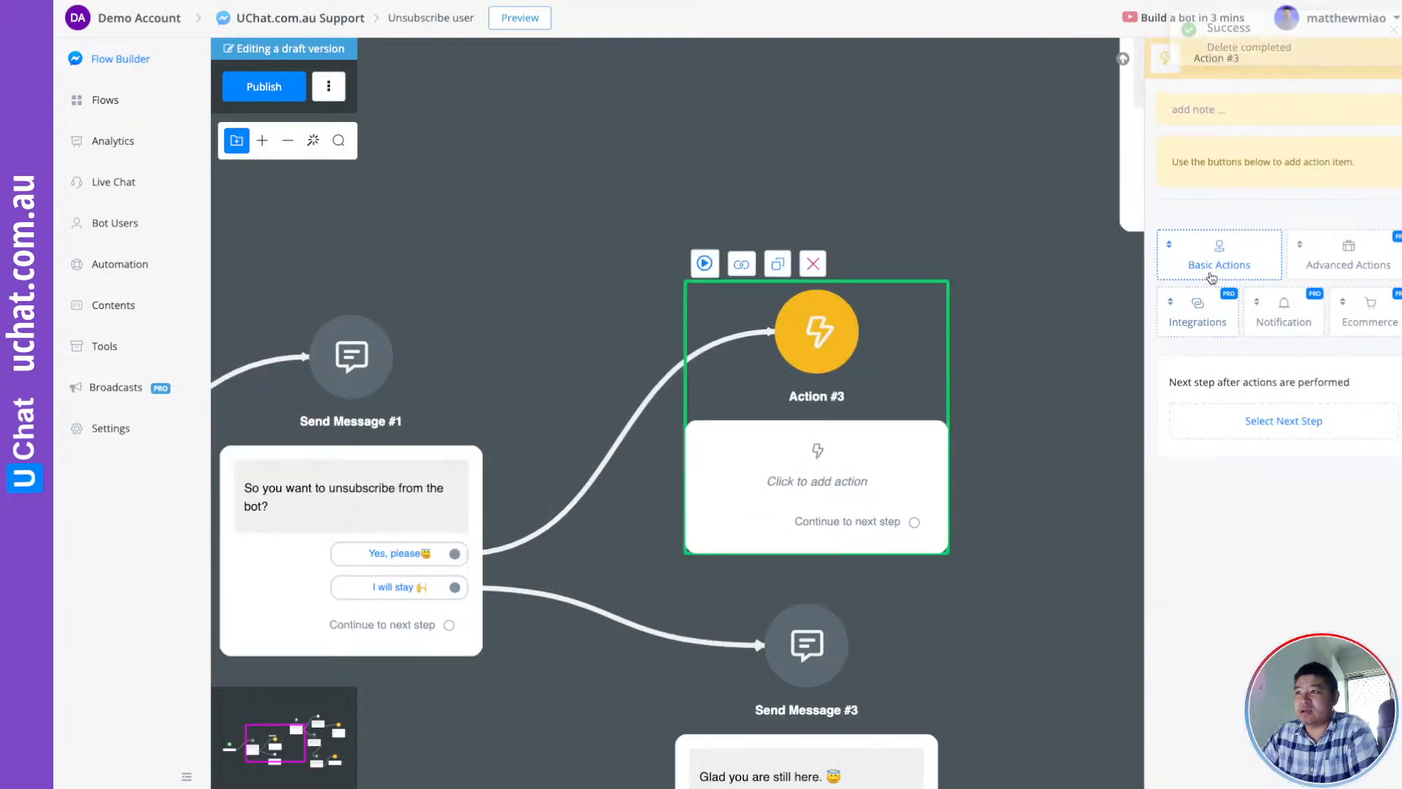
left_click(1219, 265)
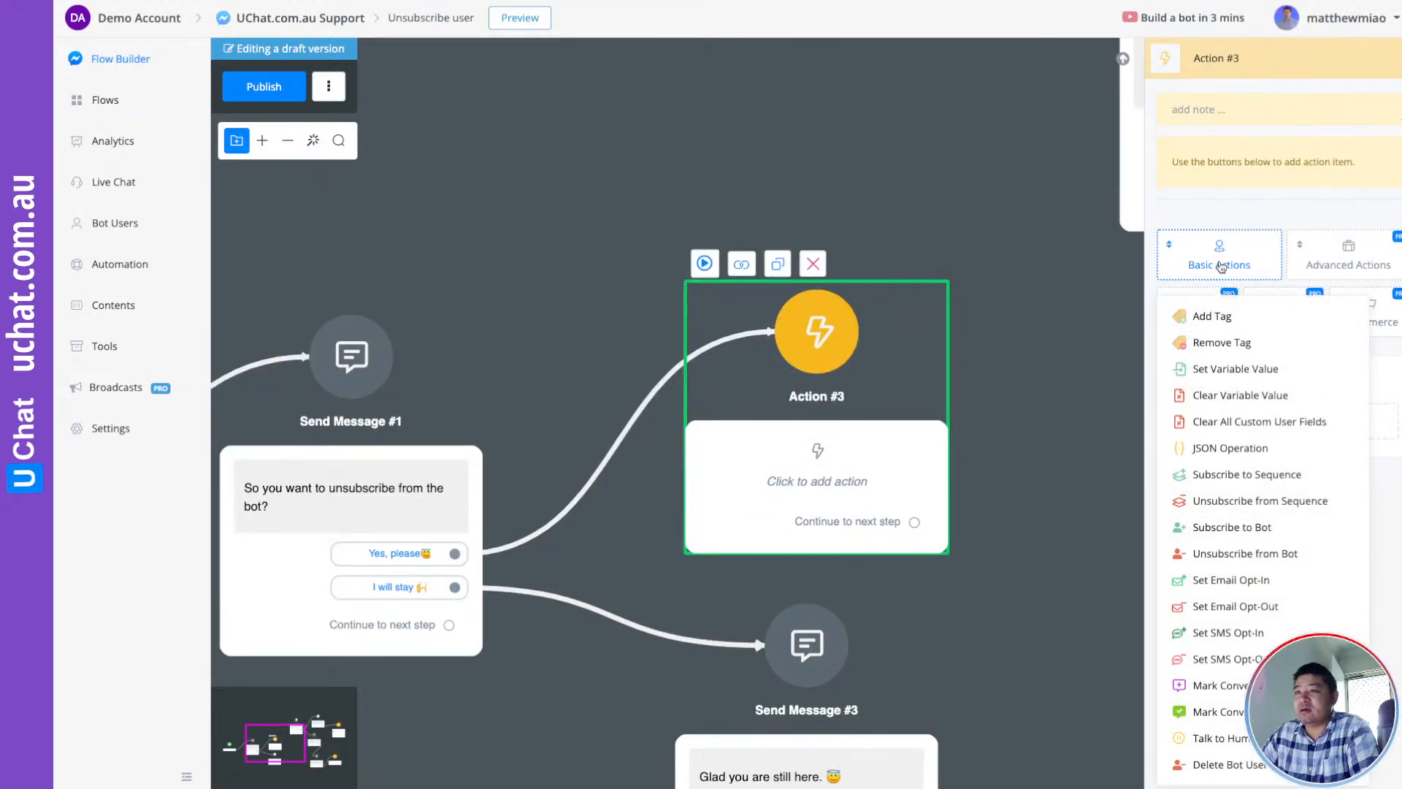
left_click(813, 264)
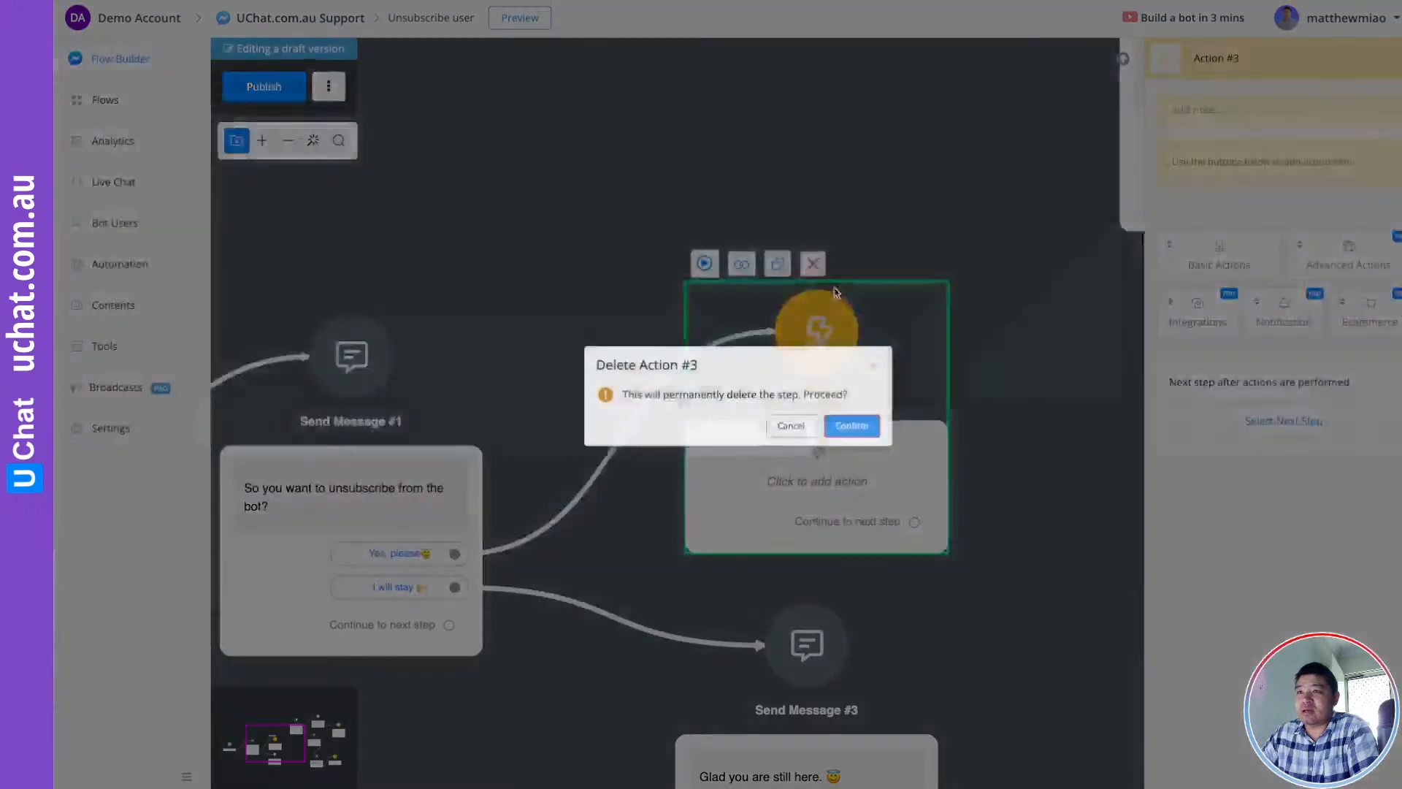
left_click(852, 424)
Link Yes, please to a new Condition: tag has any of [encharge] contact created
left_click_drag(453, 553, 708, 282)
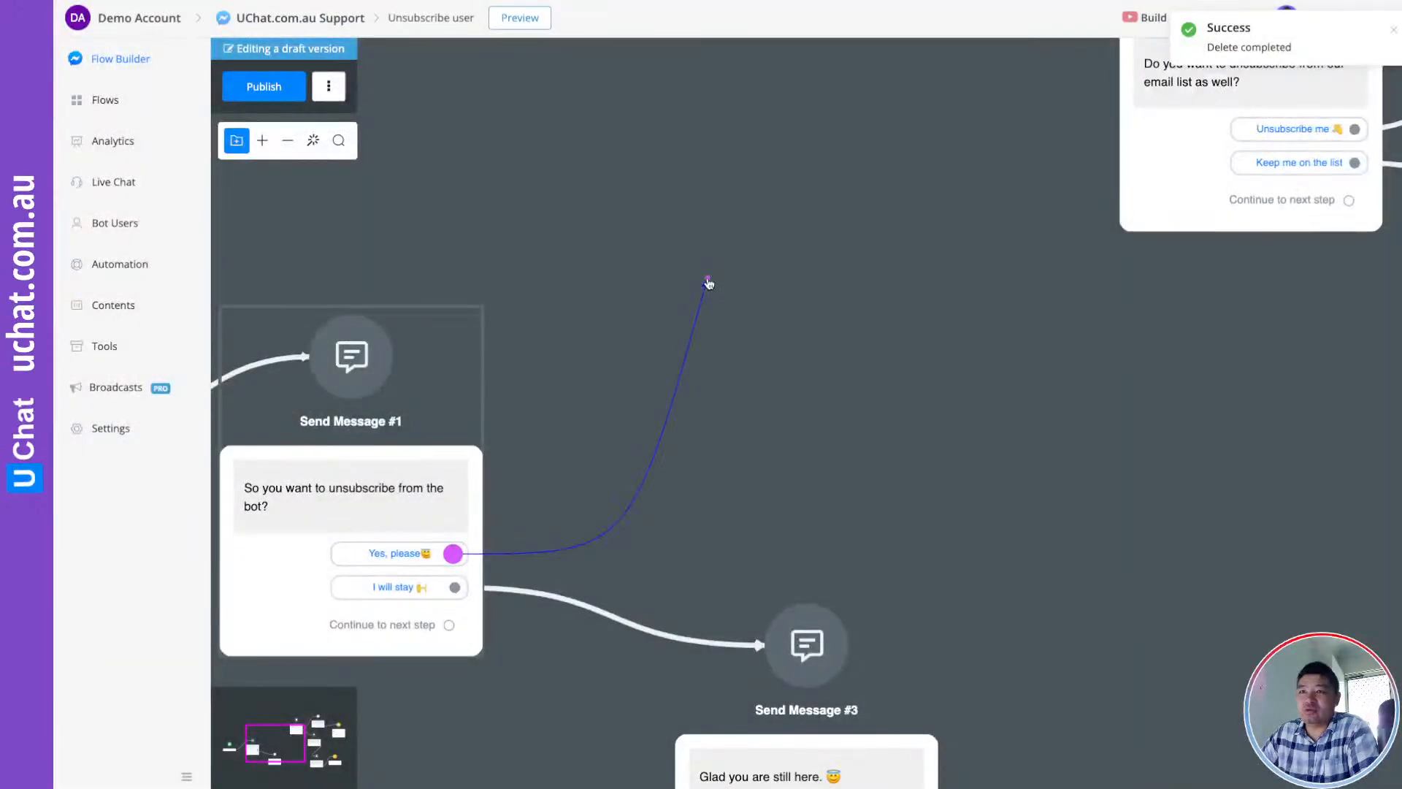
left_click(784, 445)
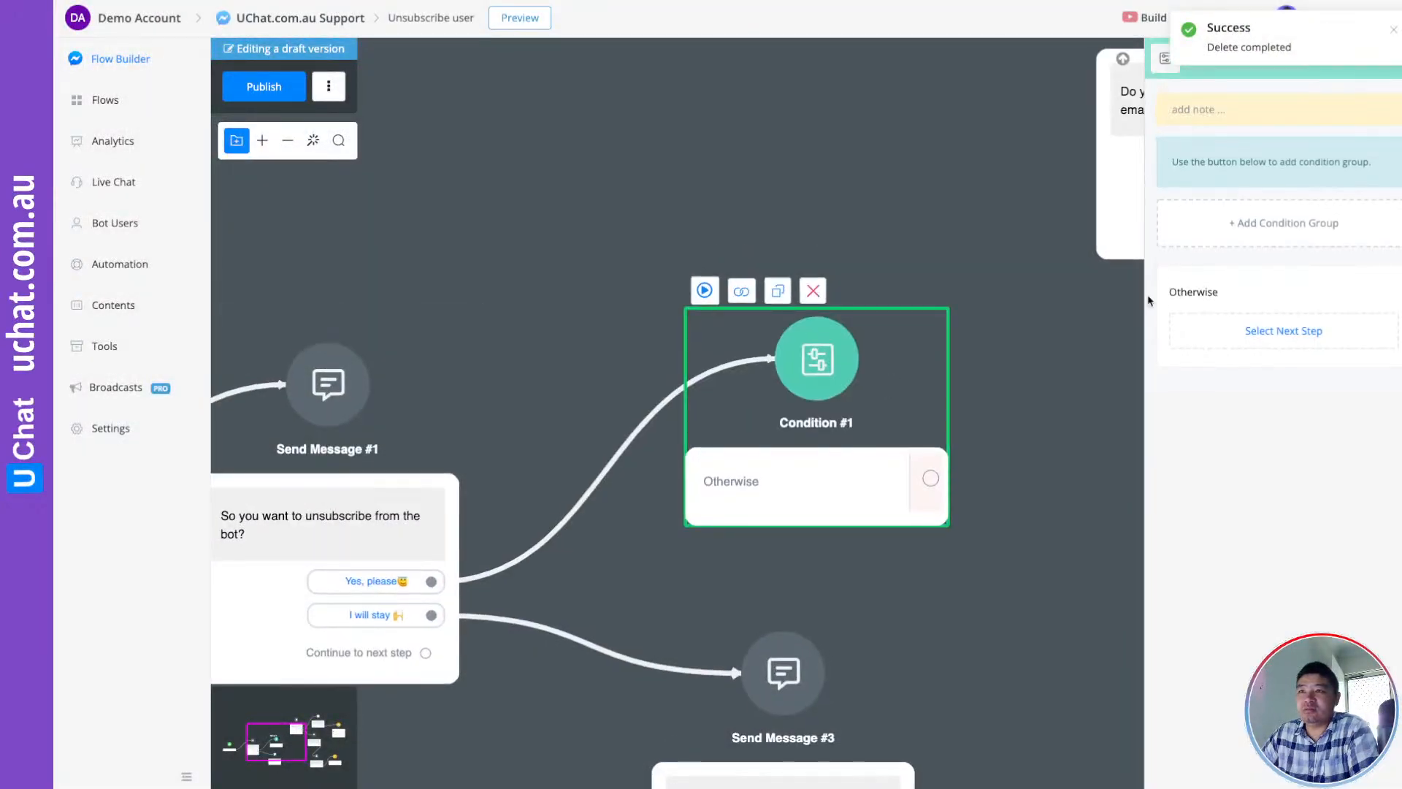
left_click(1289, 219)
left_click(1241, 249)
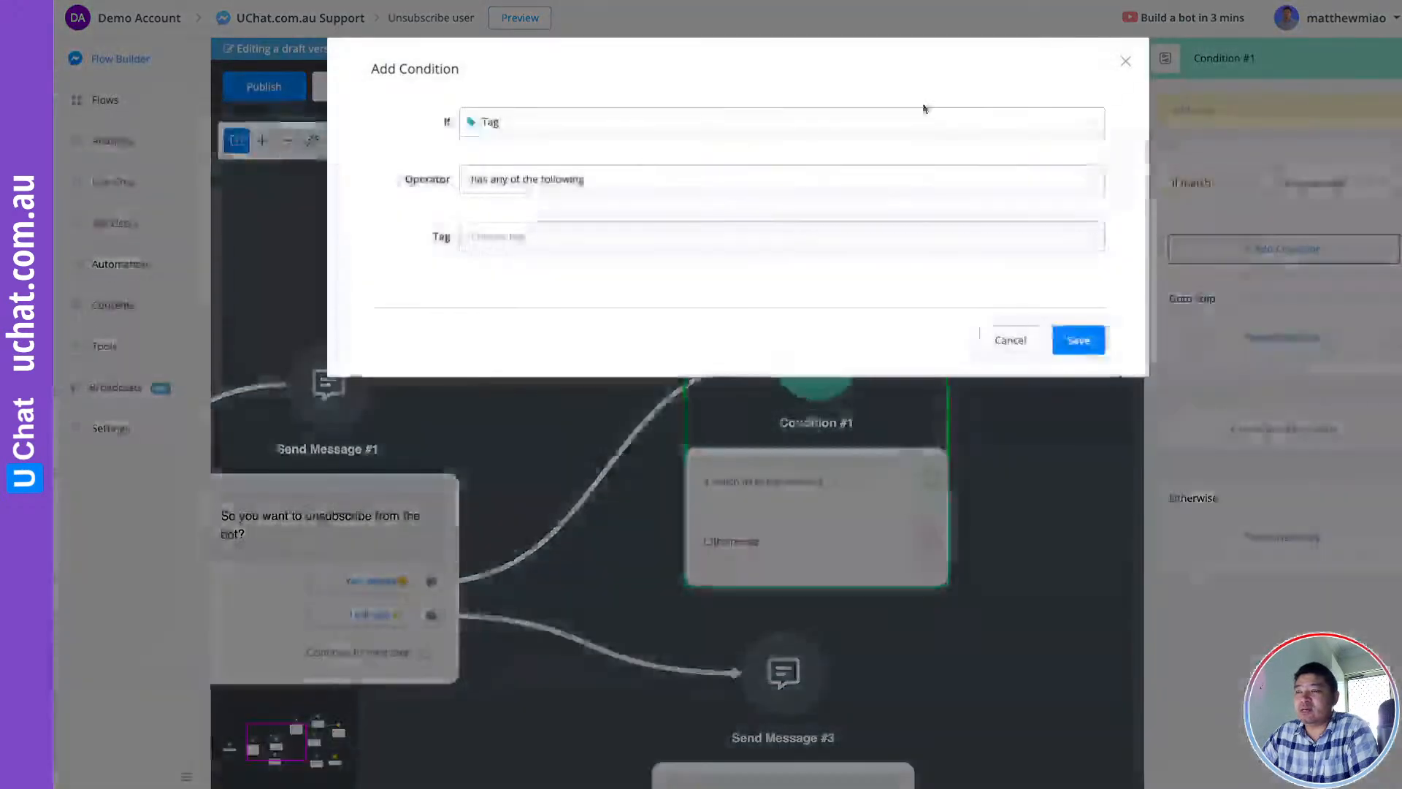
left_click(542, 236)
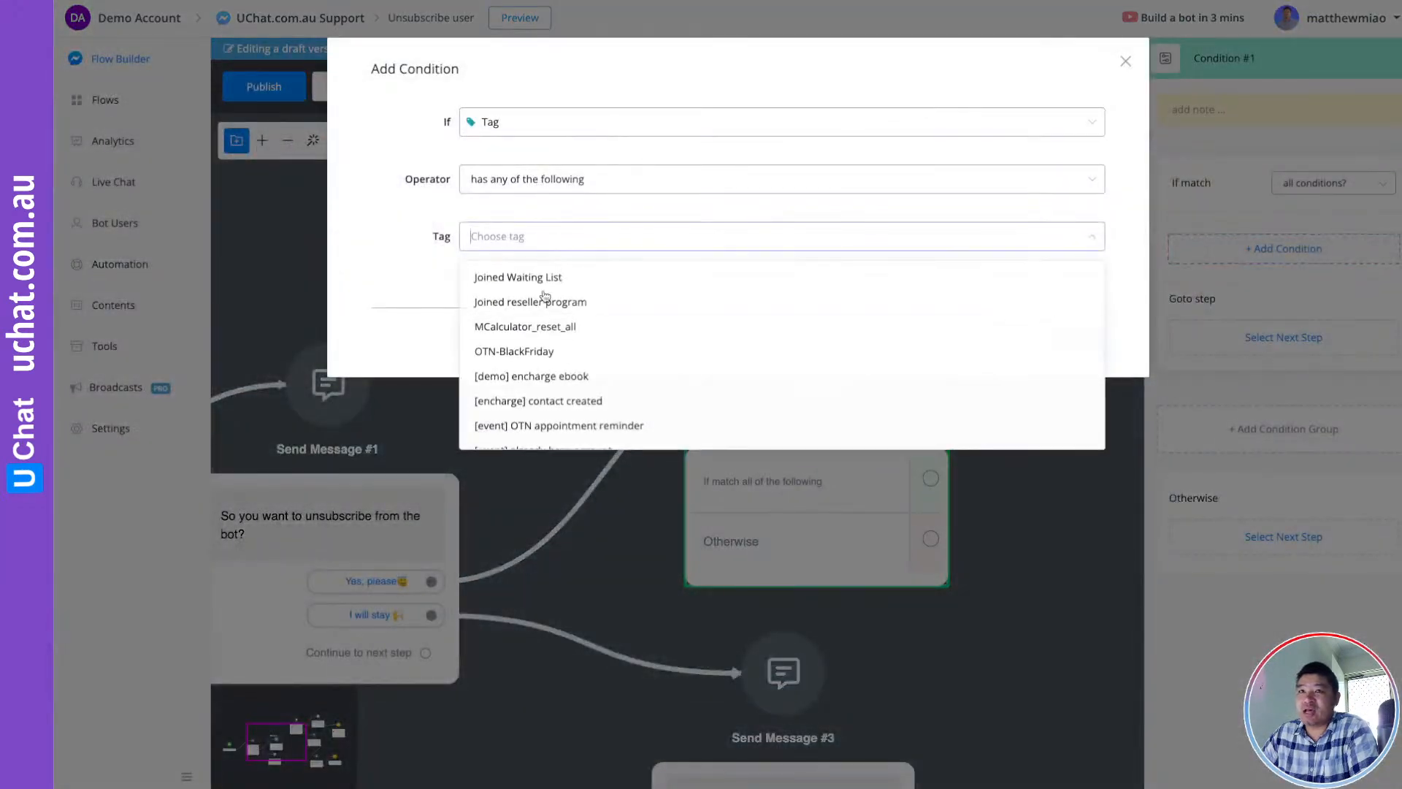
left_click(551, 404)
left_click(418, 287)
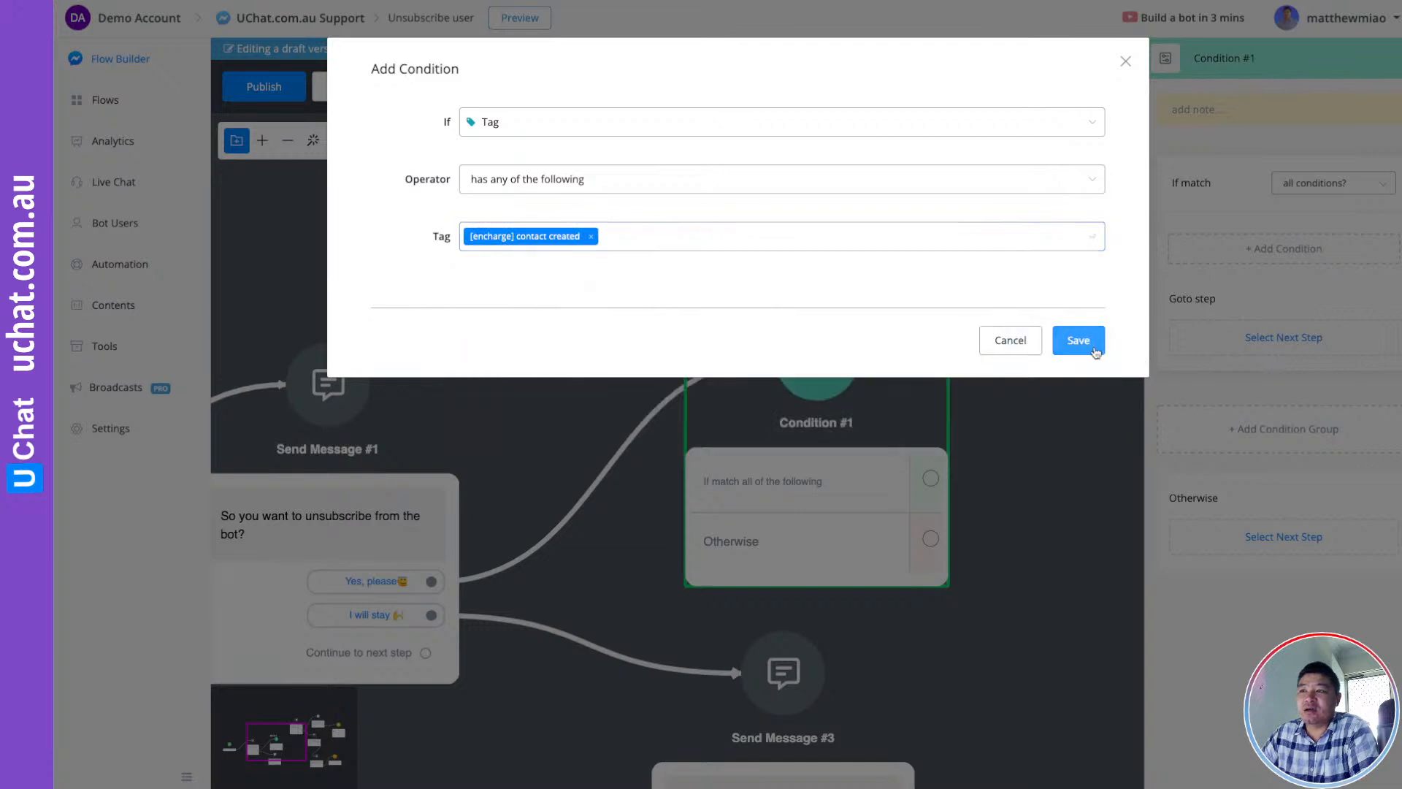
left_click(1079, 340)
left_click(1022, 409)
left_click_drag(992, 394, 1021, 348)
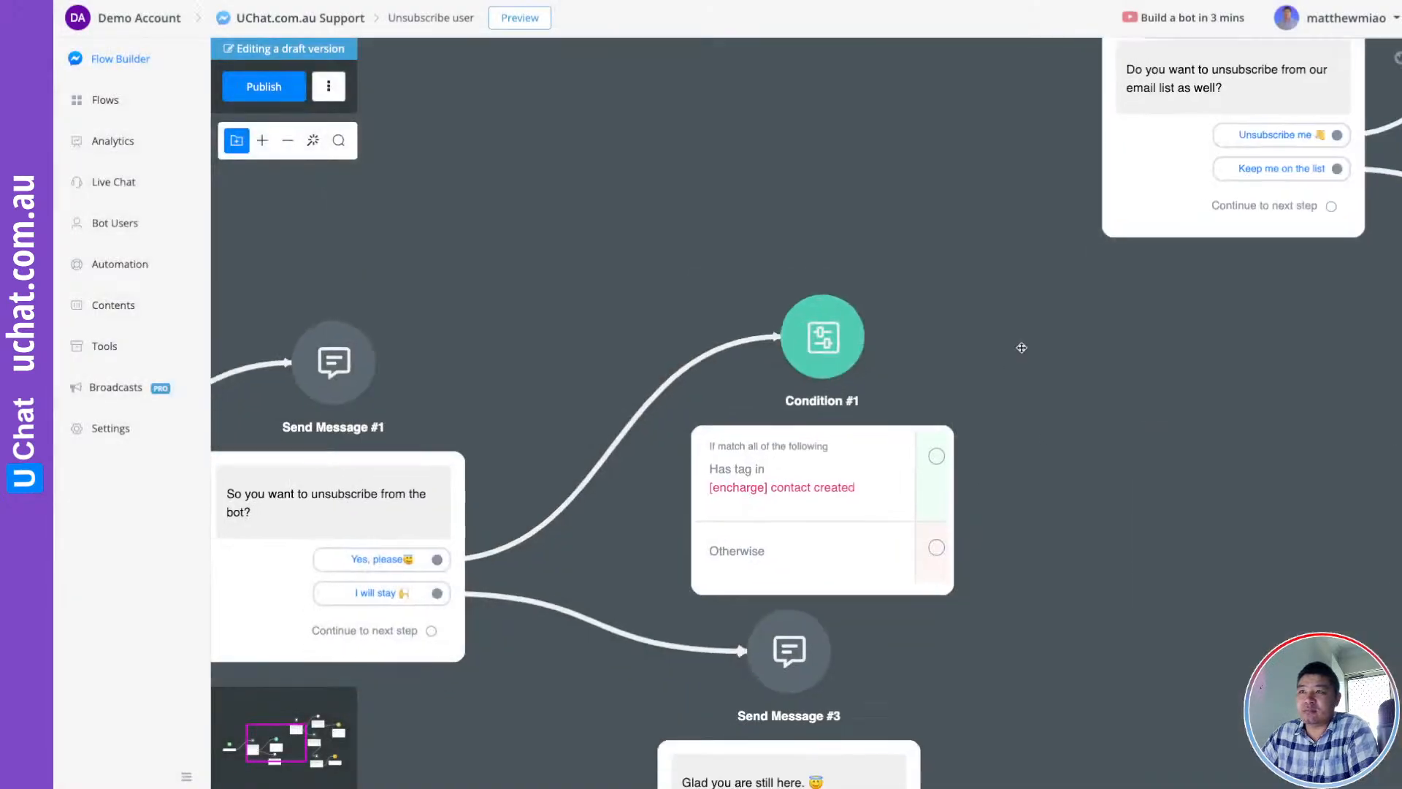
Connect Condition #1's 'Has tag in' output to Send Message #4
left_click_drag(917, 375, 867, 307)
scroll(1019, 370, "up", 2)
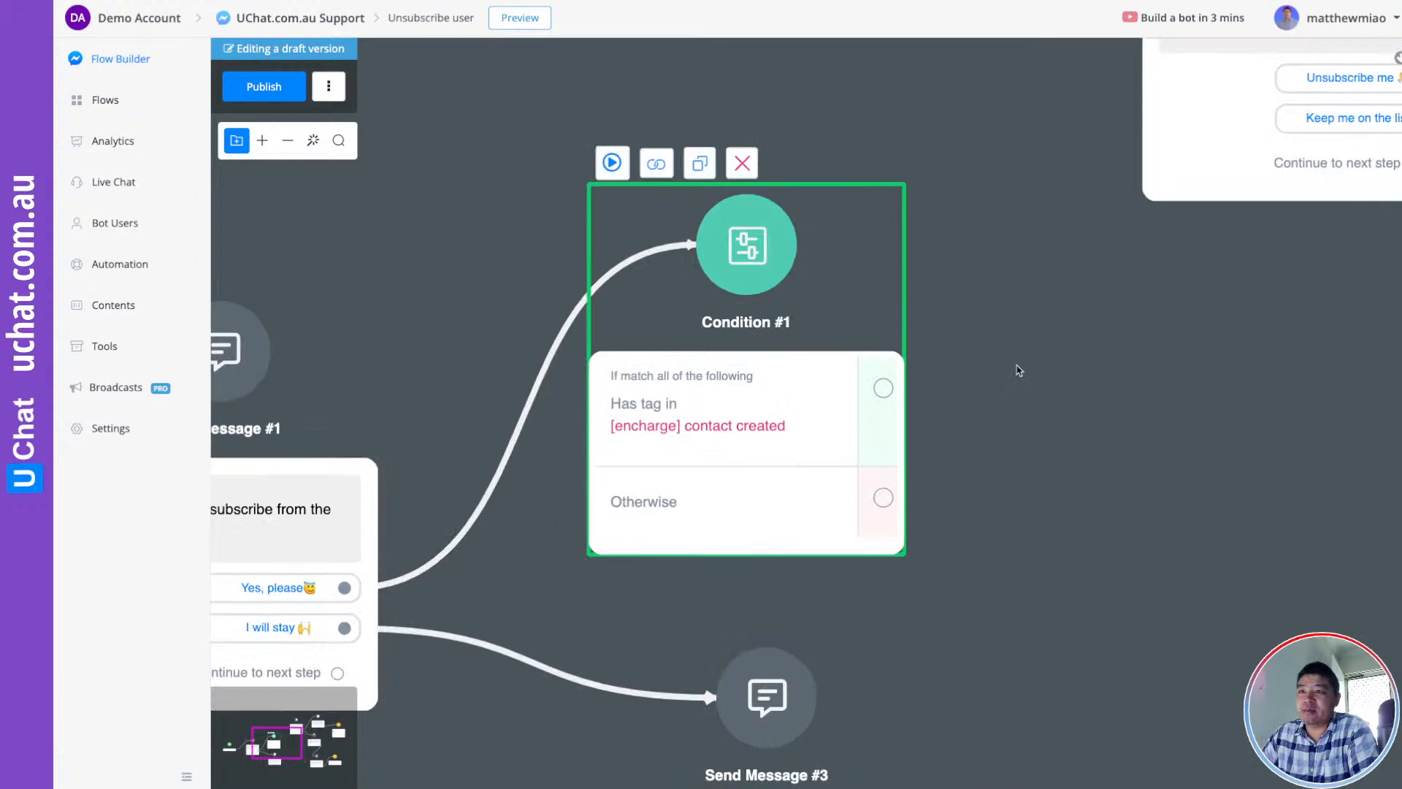
scroll(1019, 371, "down", 2)
left_click_drag(1111, 382, 940, 463)
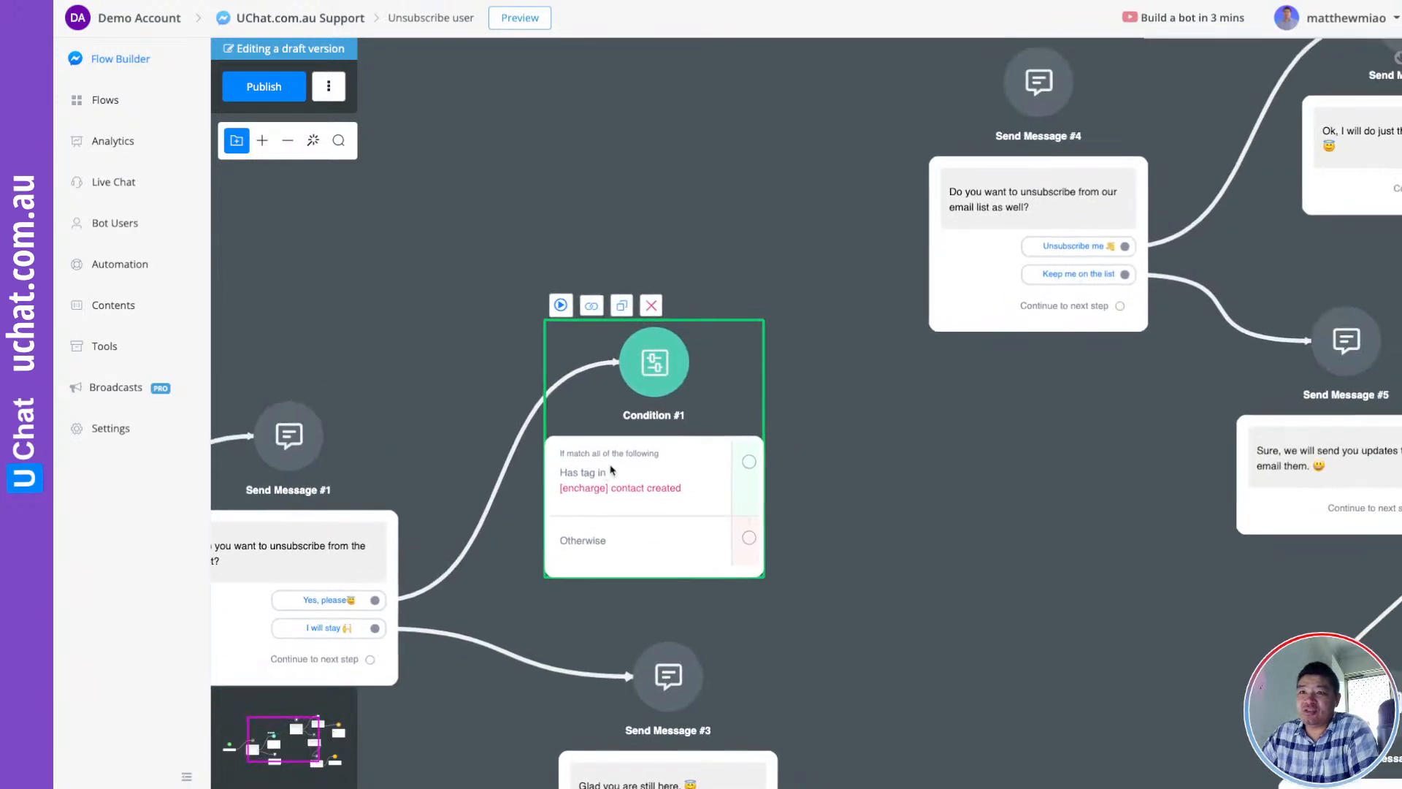
left_click_drag(717, 400, 705, 355)
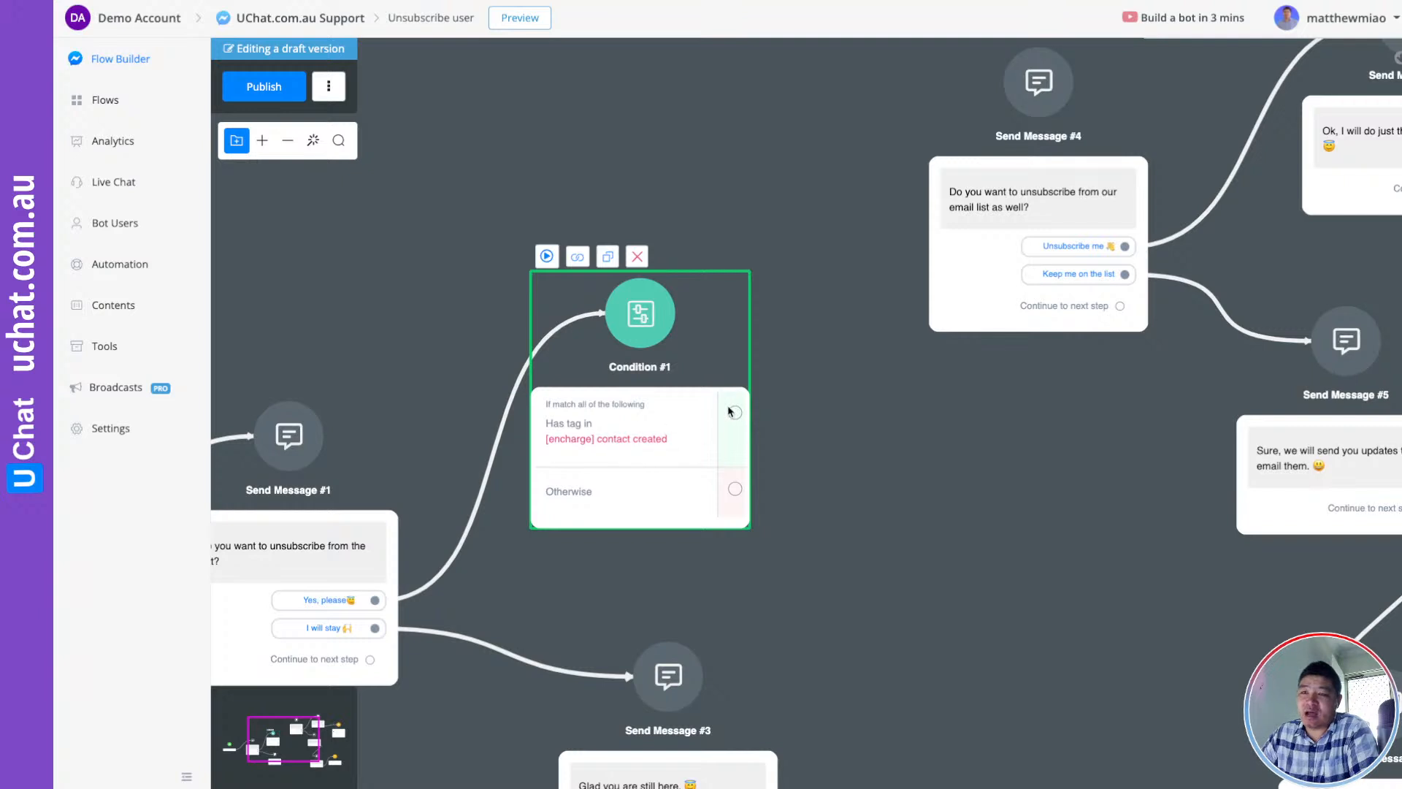
left_click_drag(735, 413, 1029, 80)
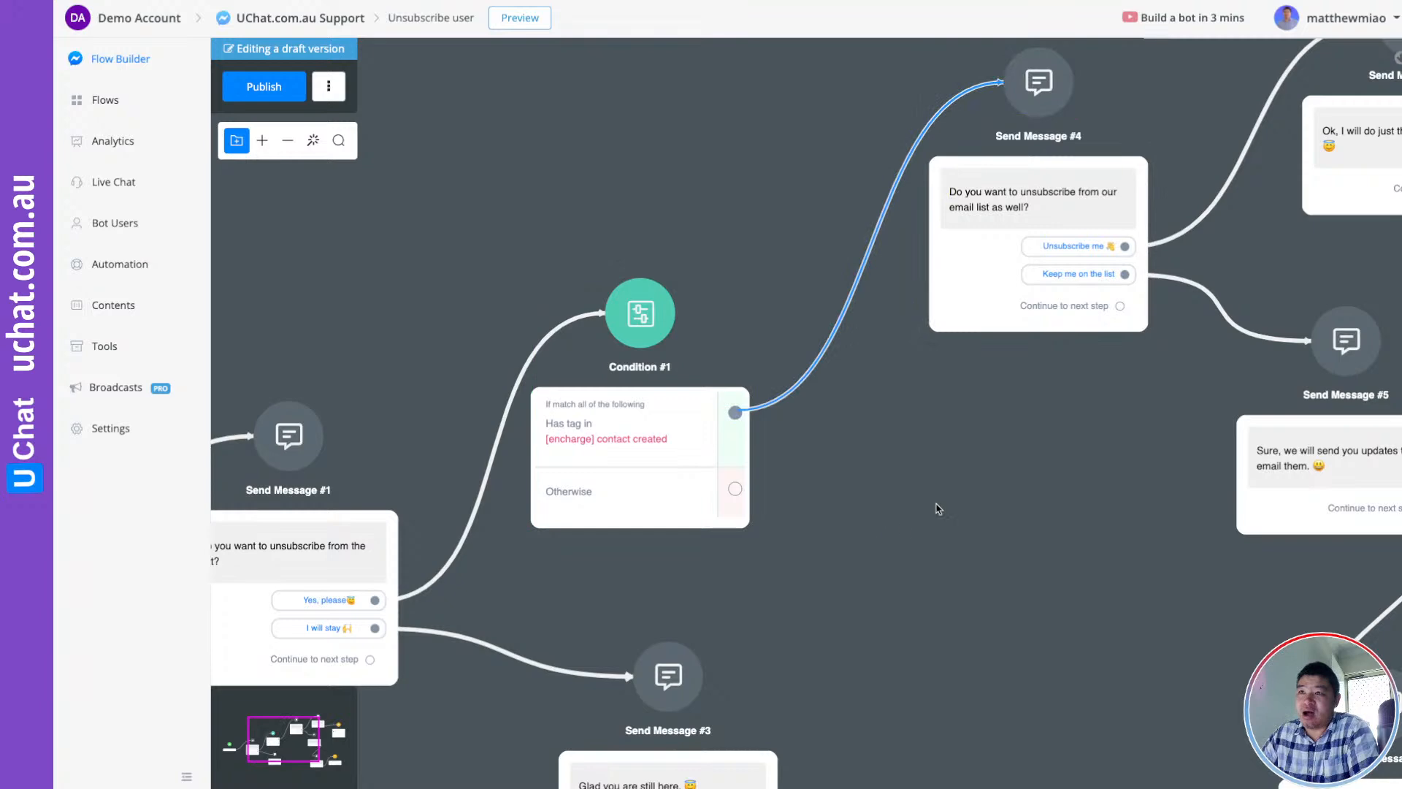
Pan along the follow-up messages until Action #2 comes into view
scroll(862, 520, "right", 3)
left_click_drag(886, 460, 804, 582)
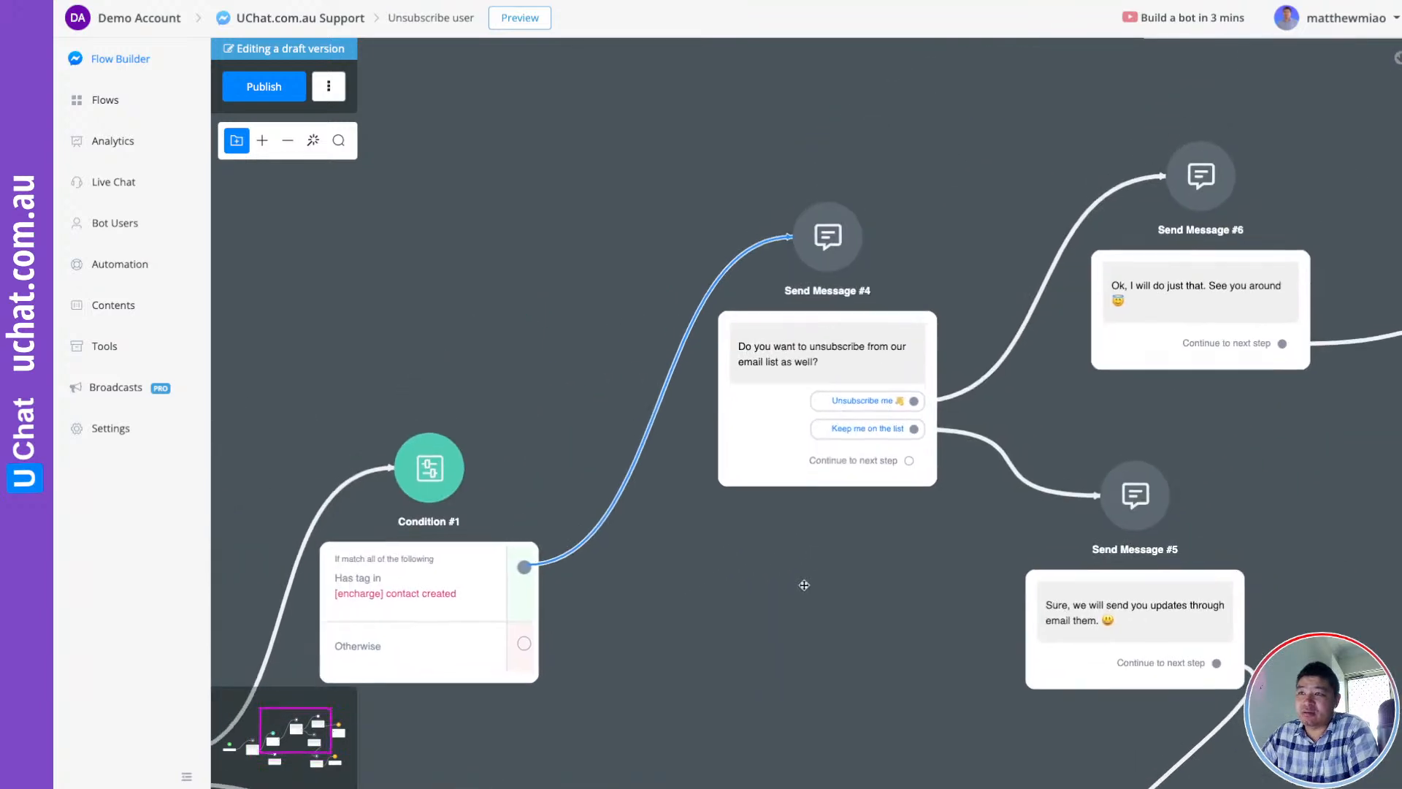
scroll(826, 354, "up", 3)
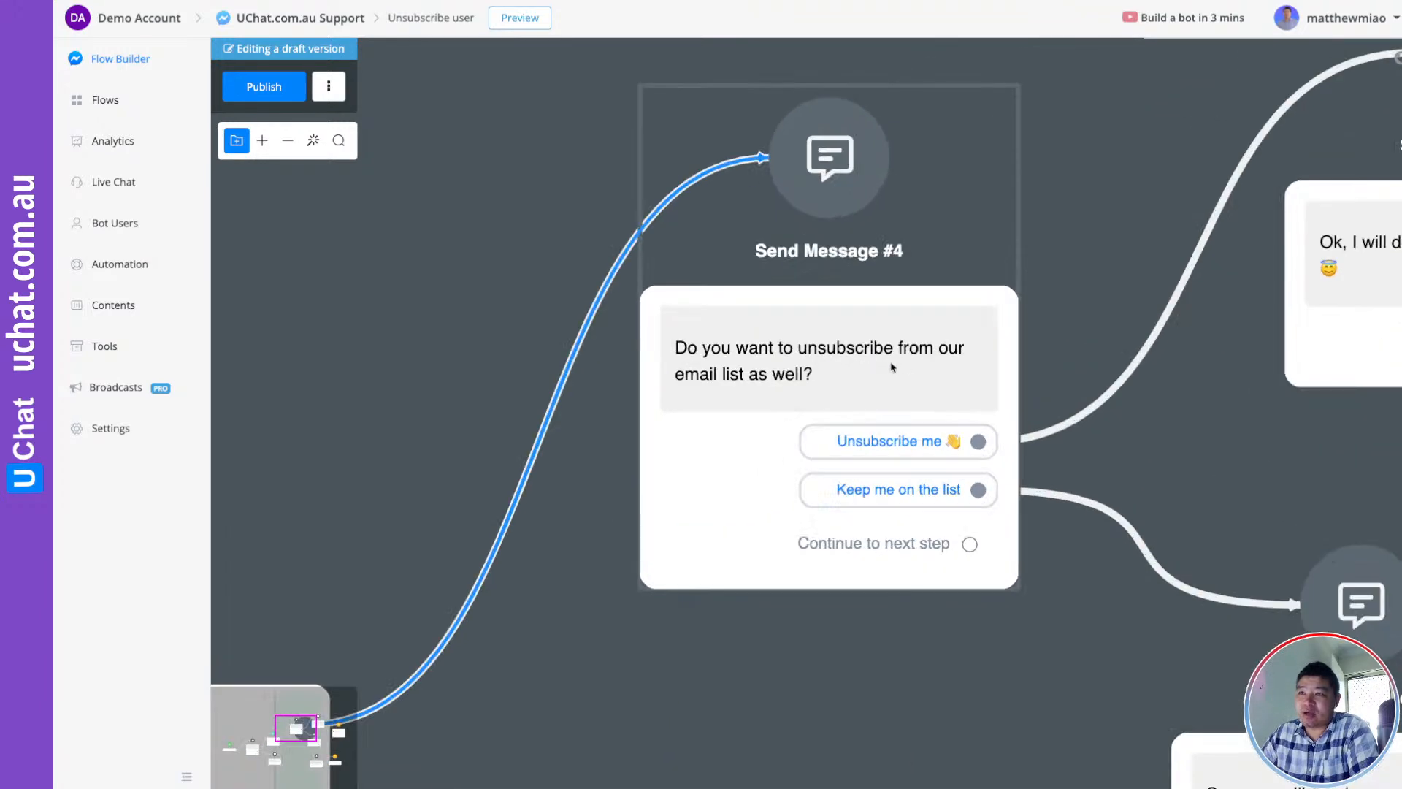
scroll(910, 363, "down", 3)
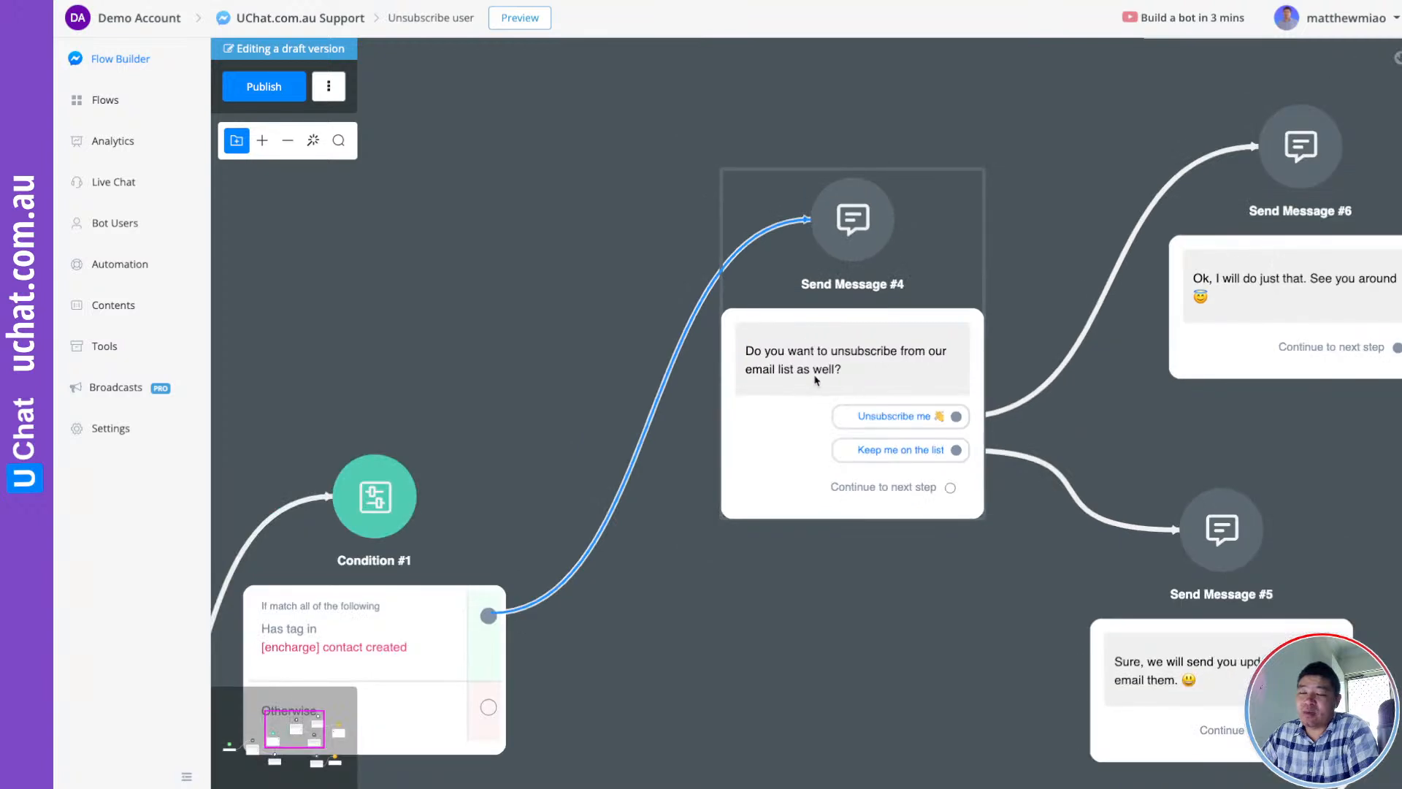
left_click_drag(913, 562, 746, 625)
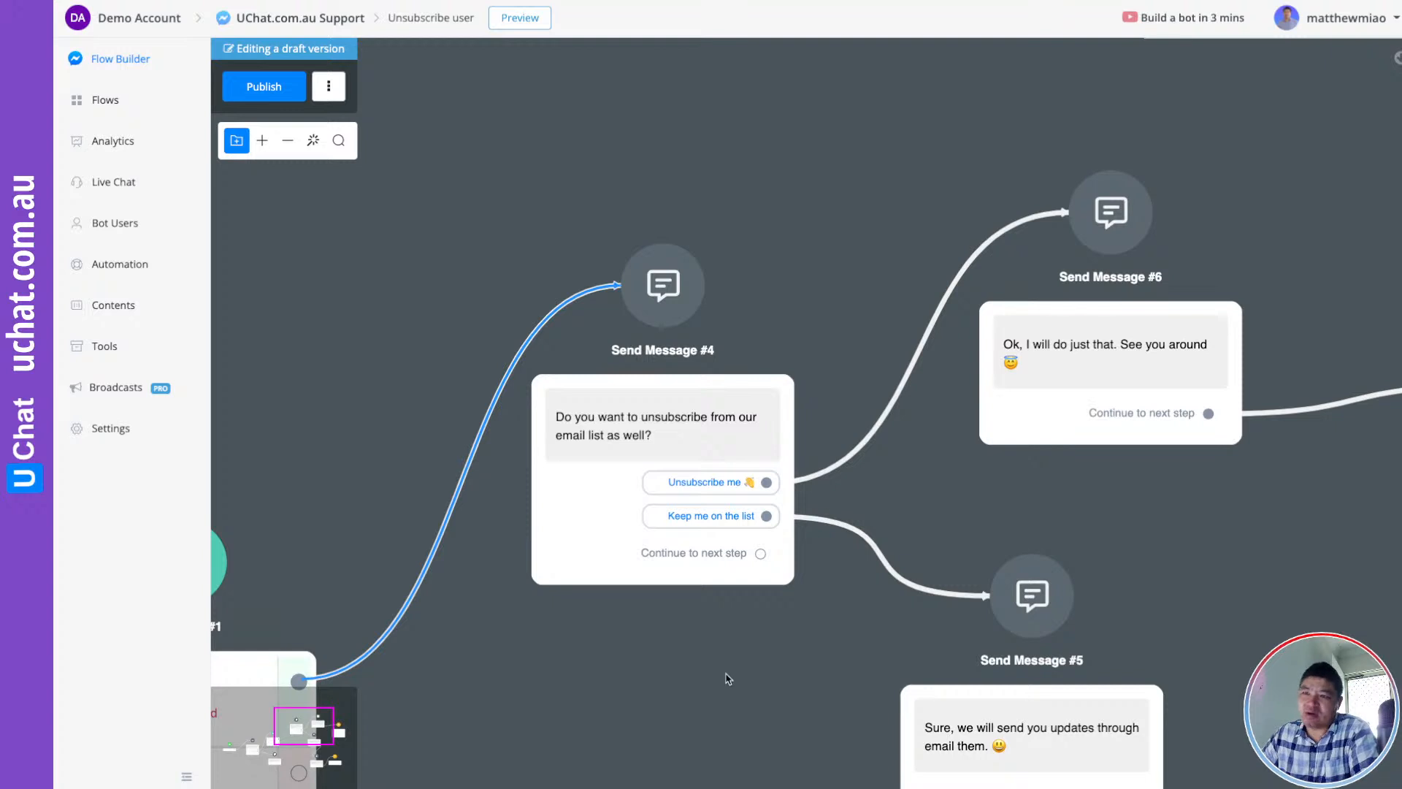
left_click_drag(725, 676, 693, 629)
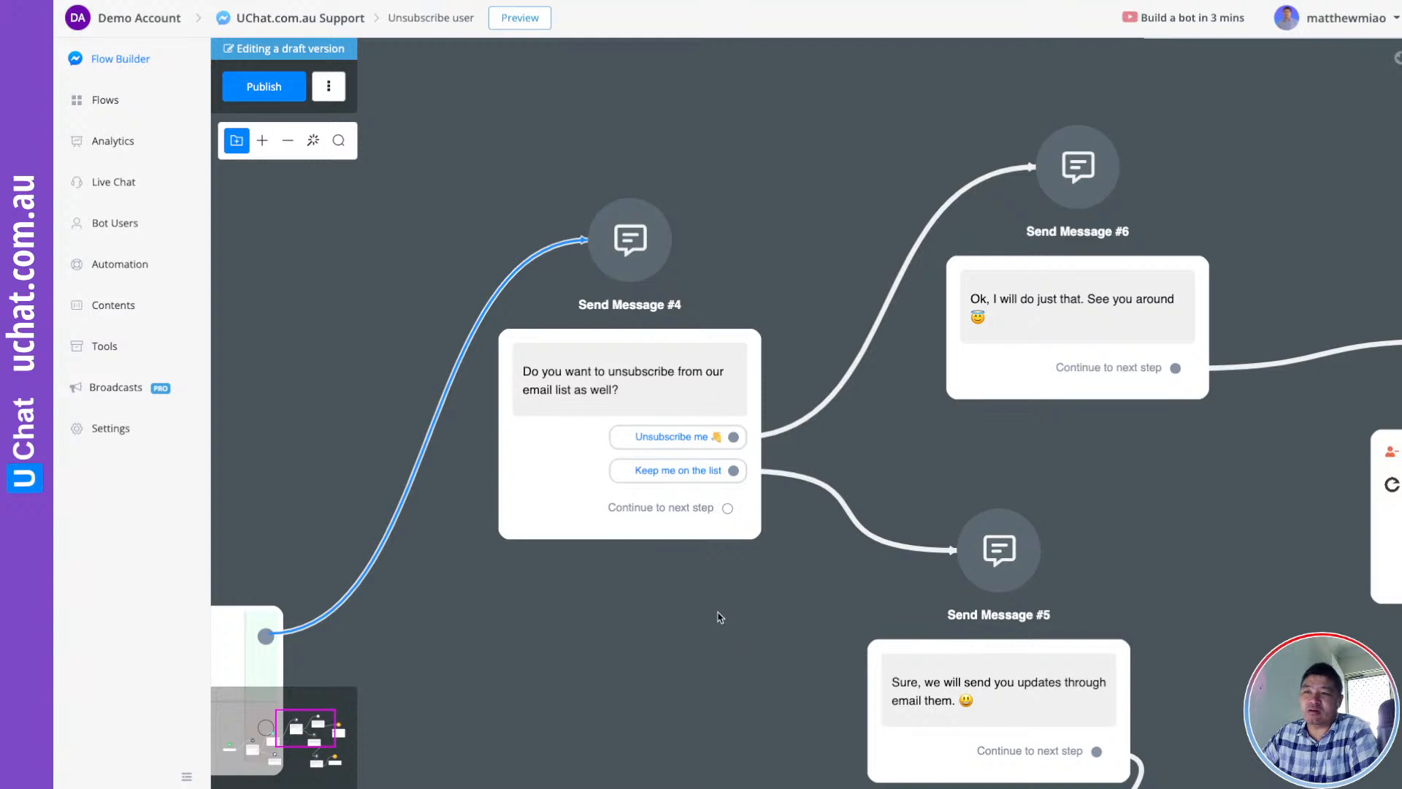
left_click_drag(716, 618, 620, 610)
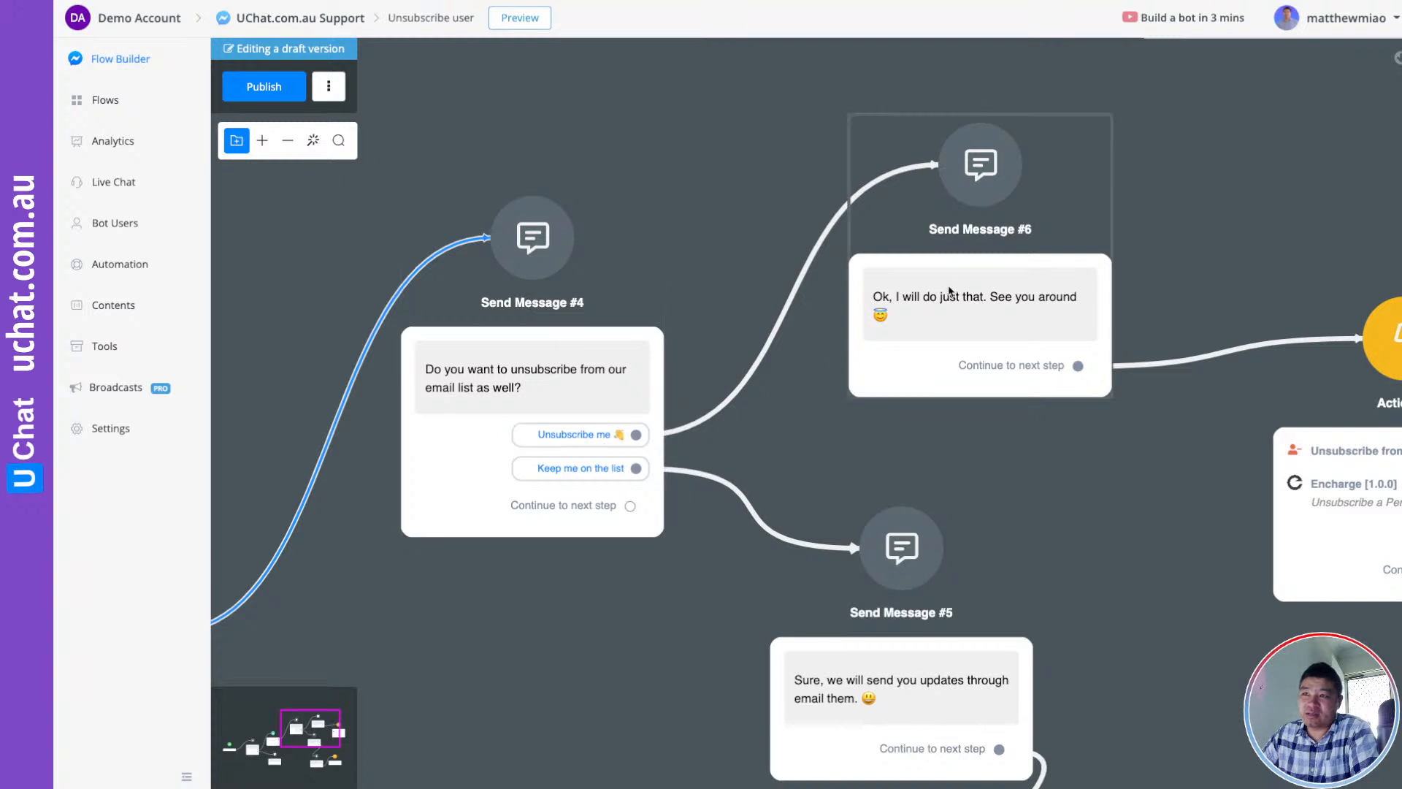
scroll(945, 315, "up", 3)
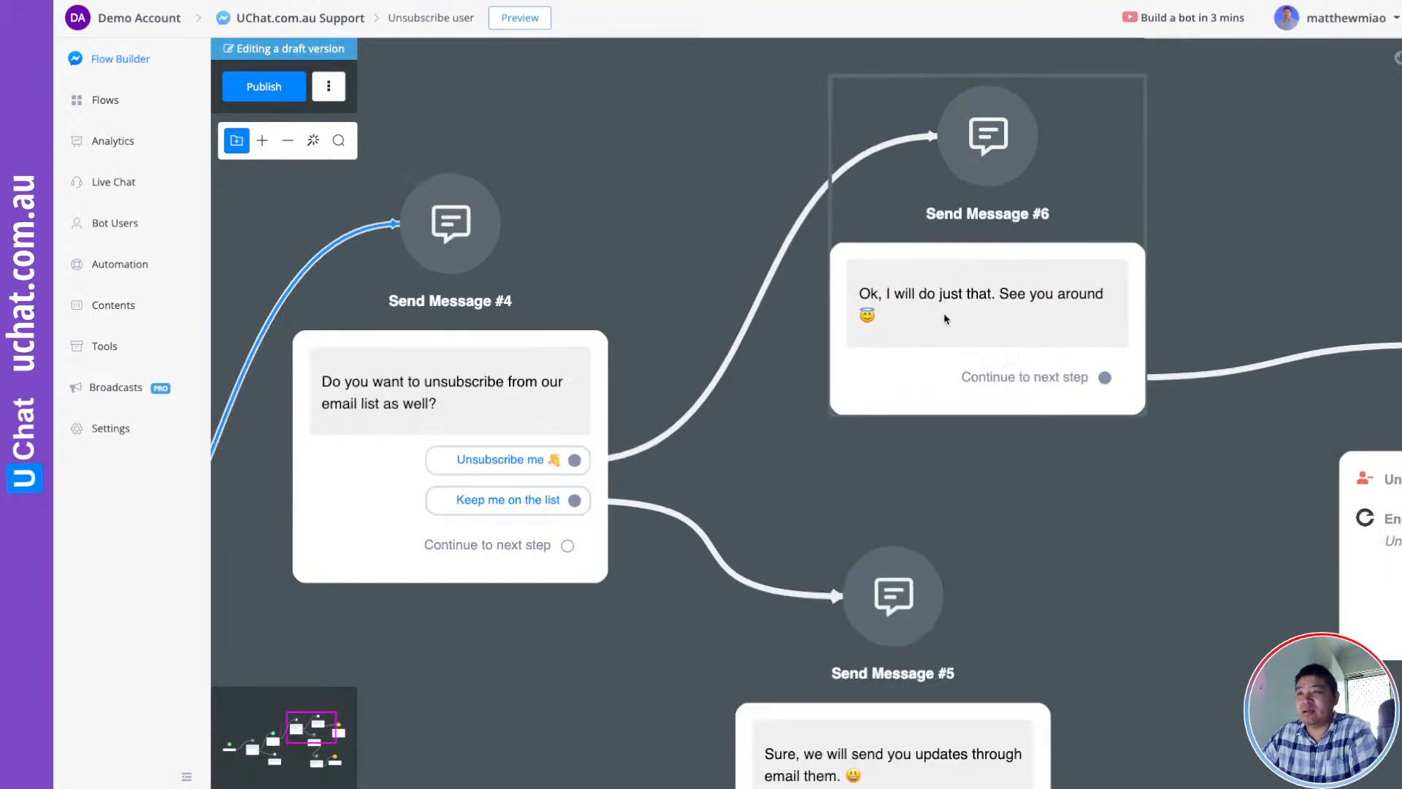
scroll(982, 312, "down", 2)
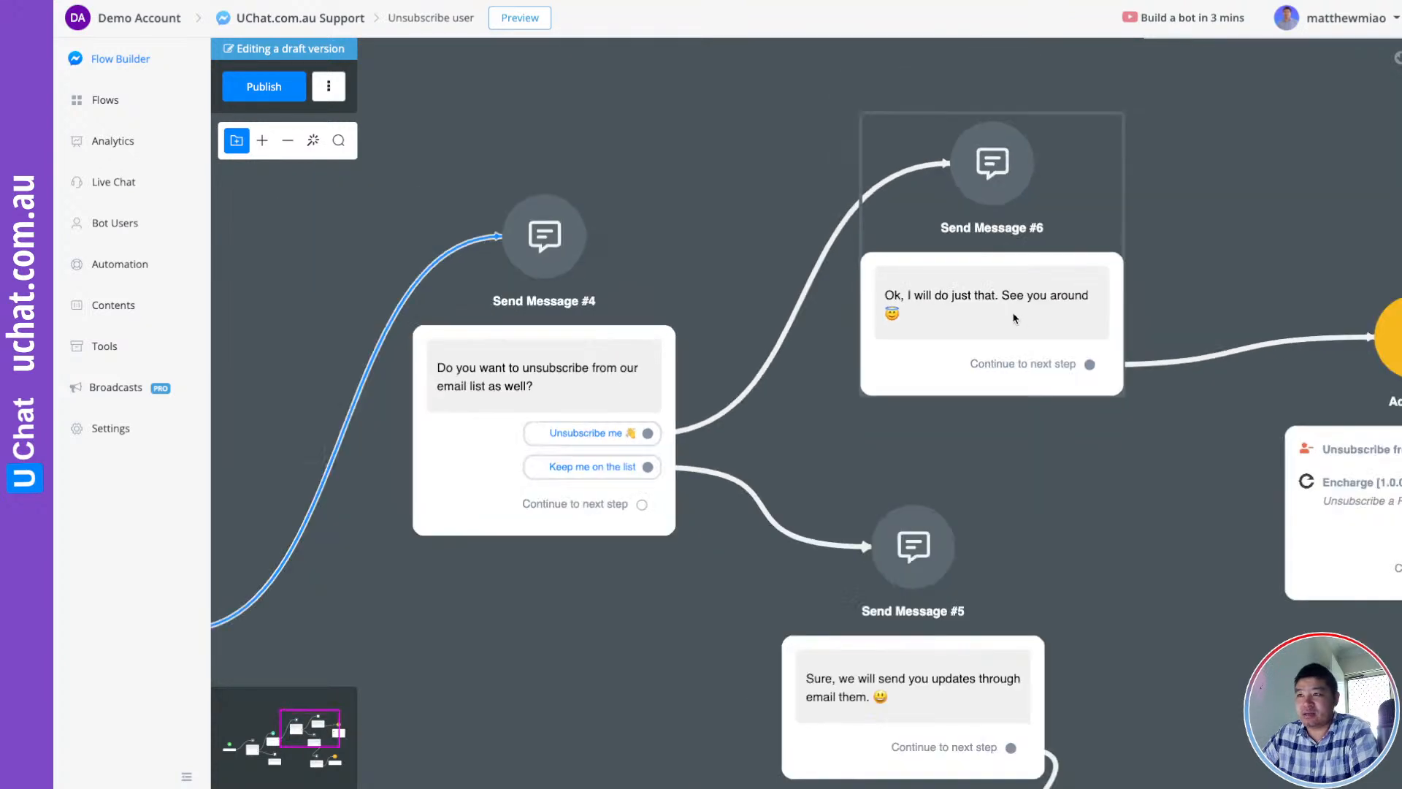
left_click_drag(1183, 429, 598, 394)
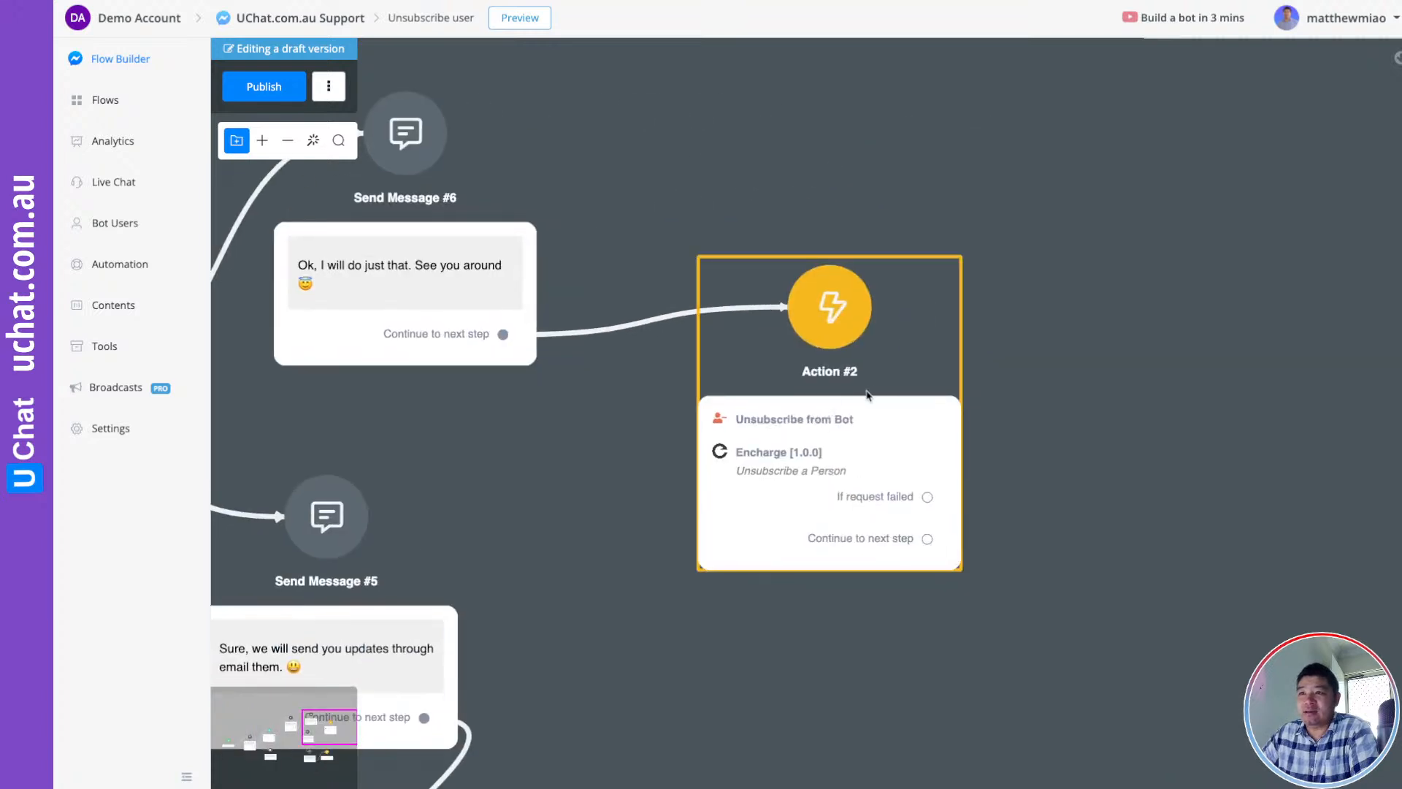
Inspect Action #2's Encharge Unsubscribe a Person settings and its Email field, then cancel
left_click_drag(880, 385, 871, 351)
left_click(871, 351)
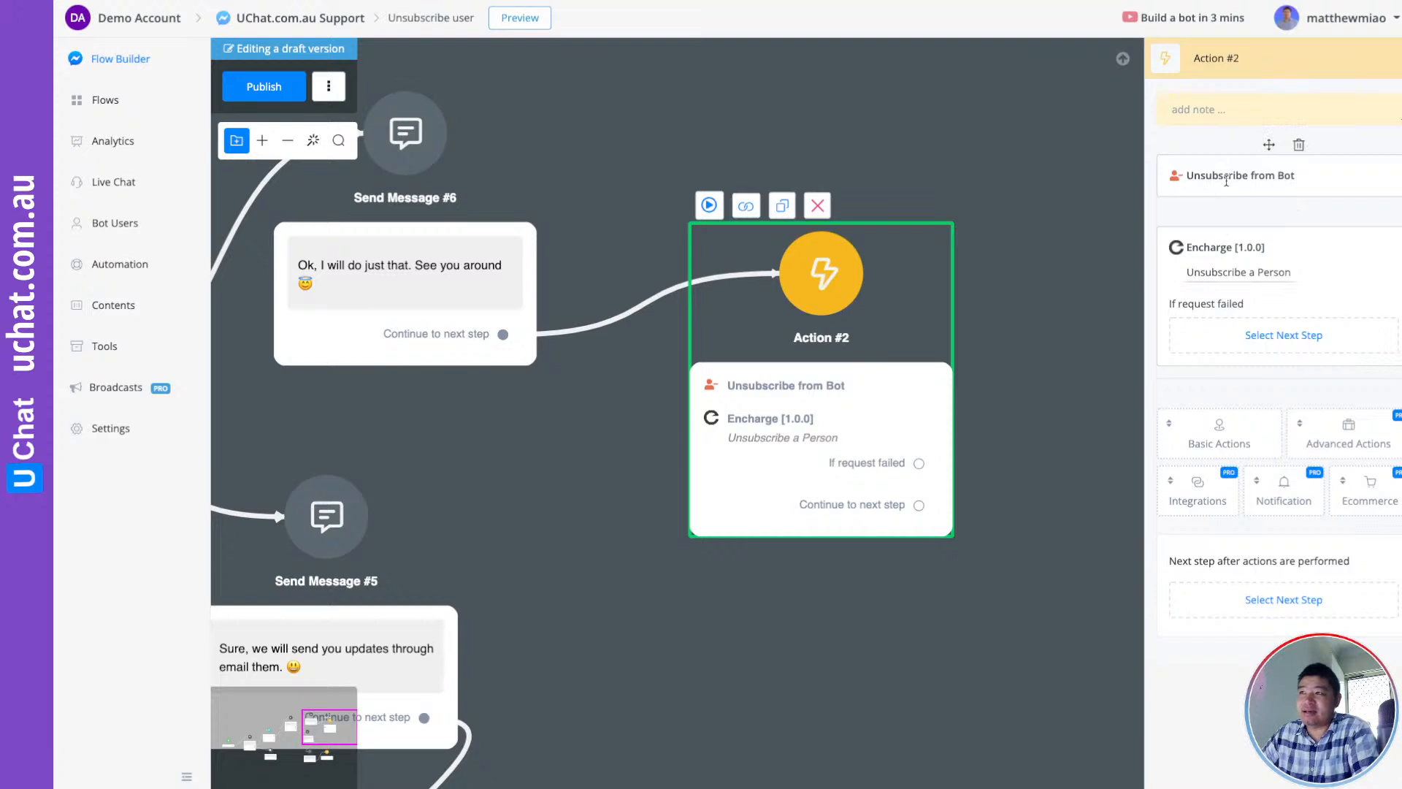
left_click(1216, 274)
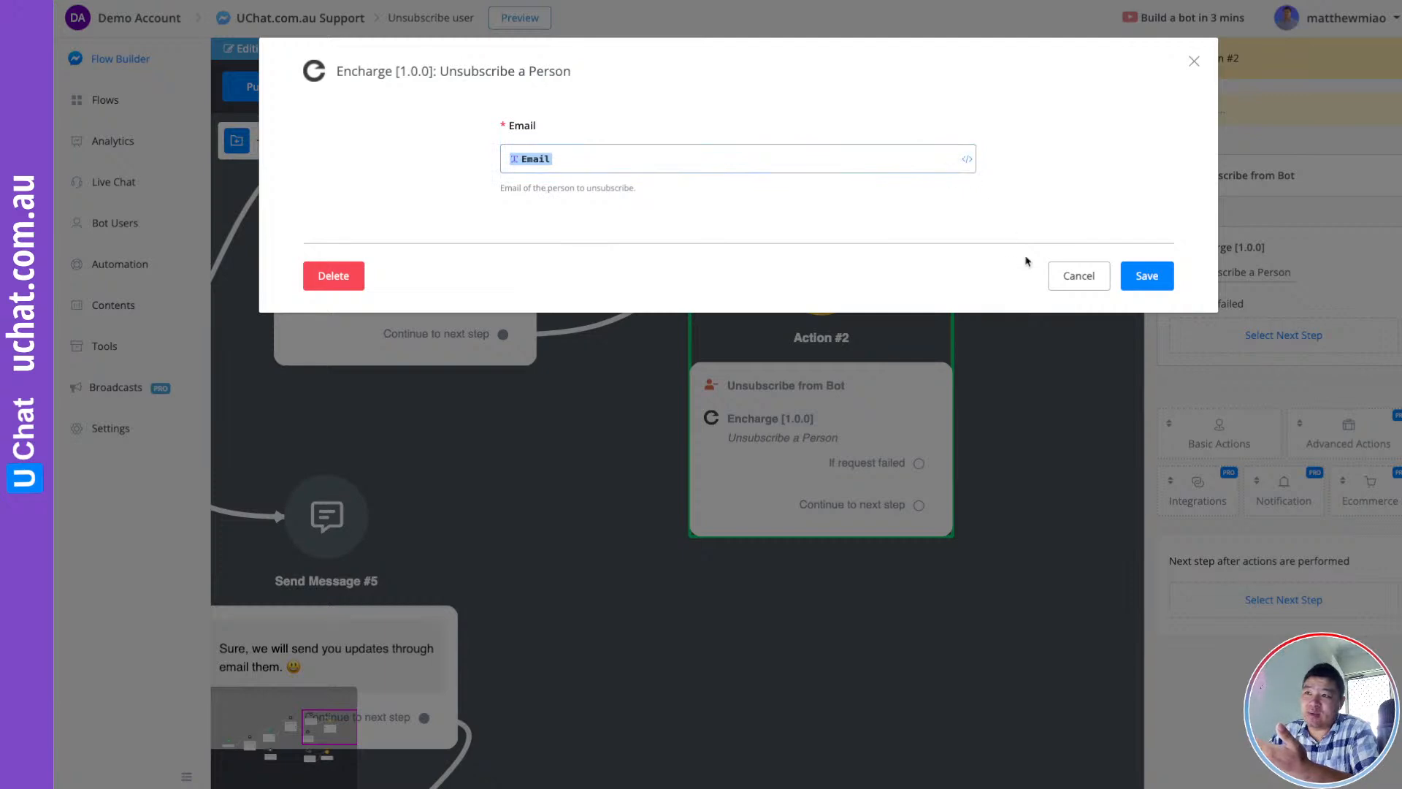
left_click(1062, 277)
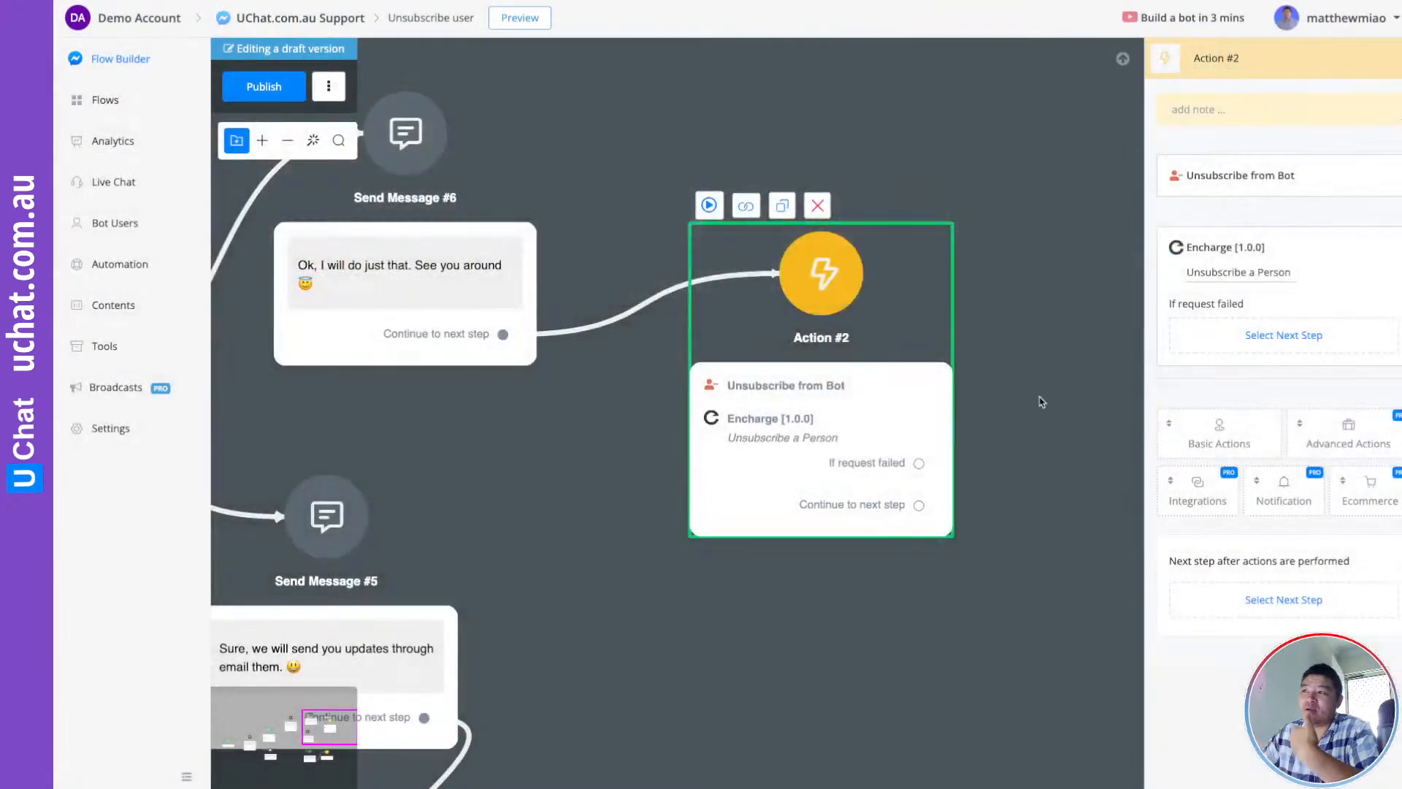
Review the Keep me on the list branch through Send Messages #5 and #2 to Action #1
left_click_drag(1016, 369, 1081, 346)
scroll(1071, 349, "down", 1)
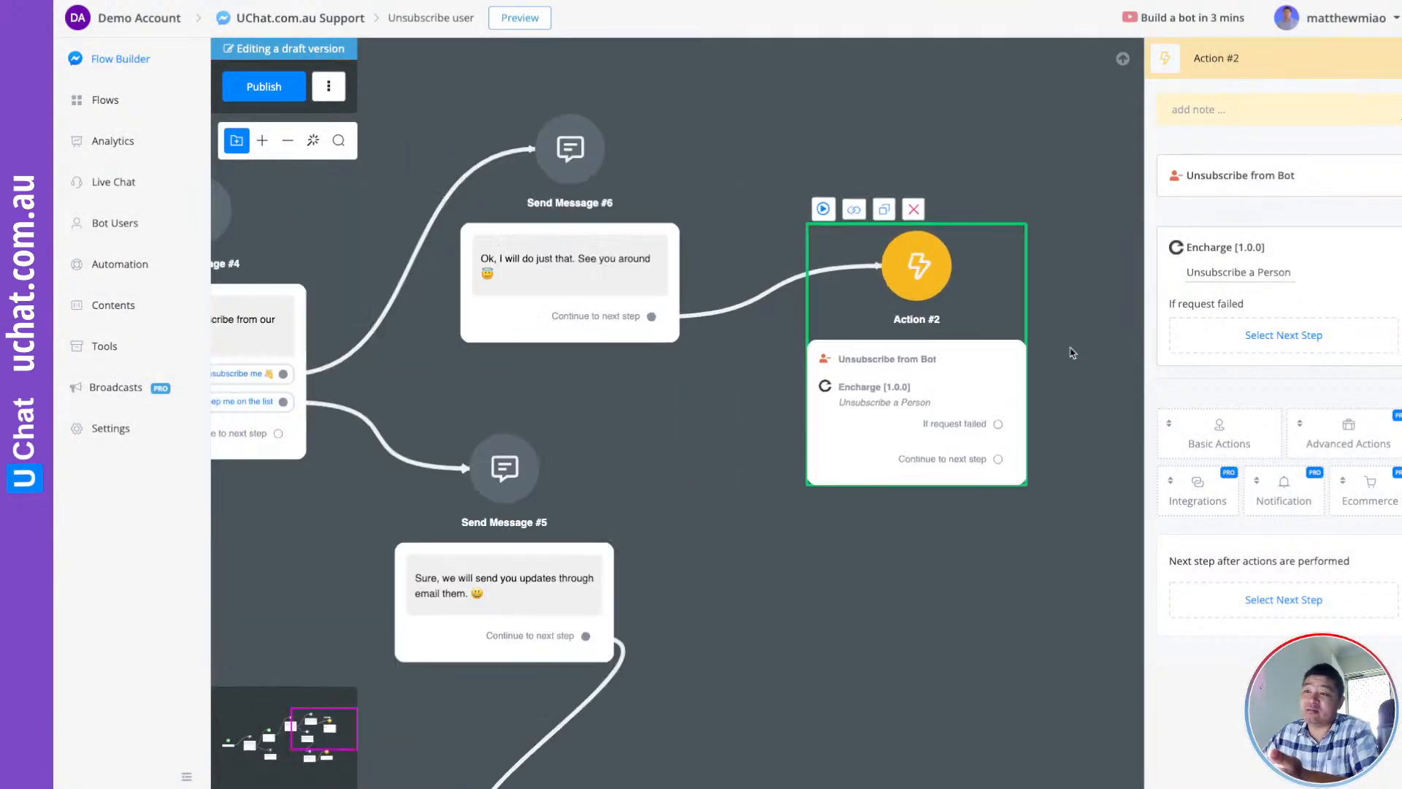
scroll(1071, 350, "down", 1)
left_click_drag(750, 460, 808, 401)
scroll(459, 392, "up", 2)
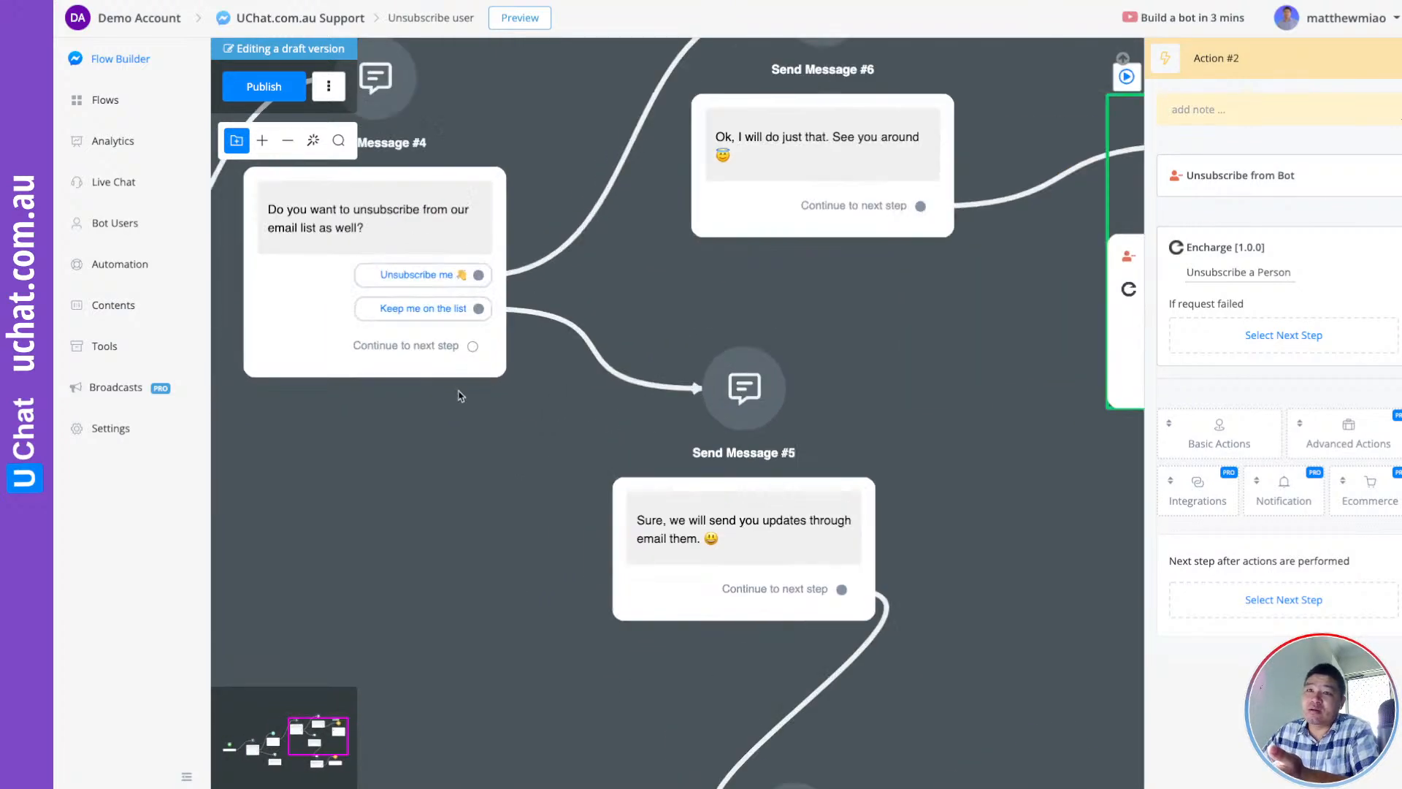
scroll(459, 396, "up", 3)
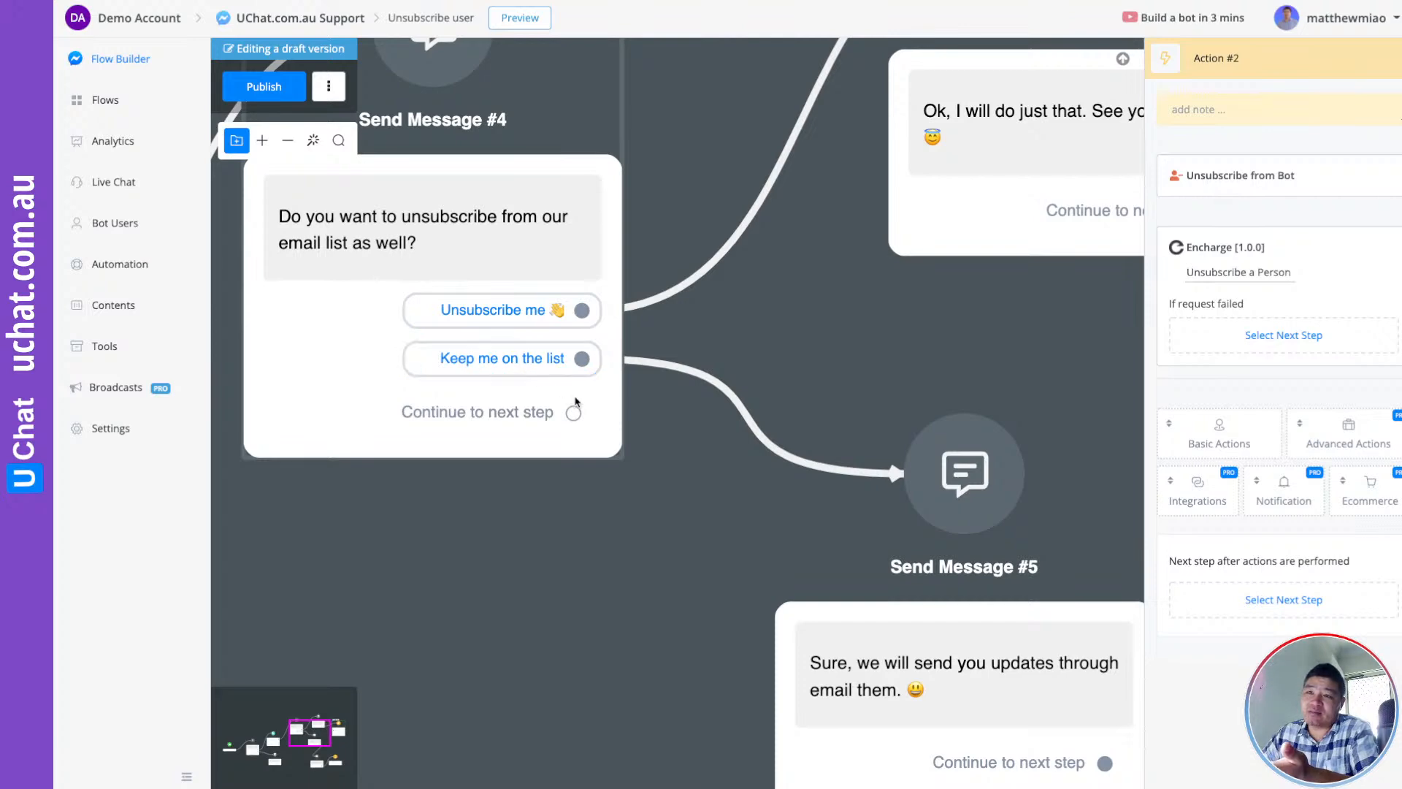
scroll(575, 401, "down", 2)
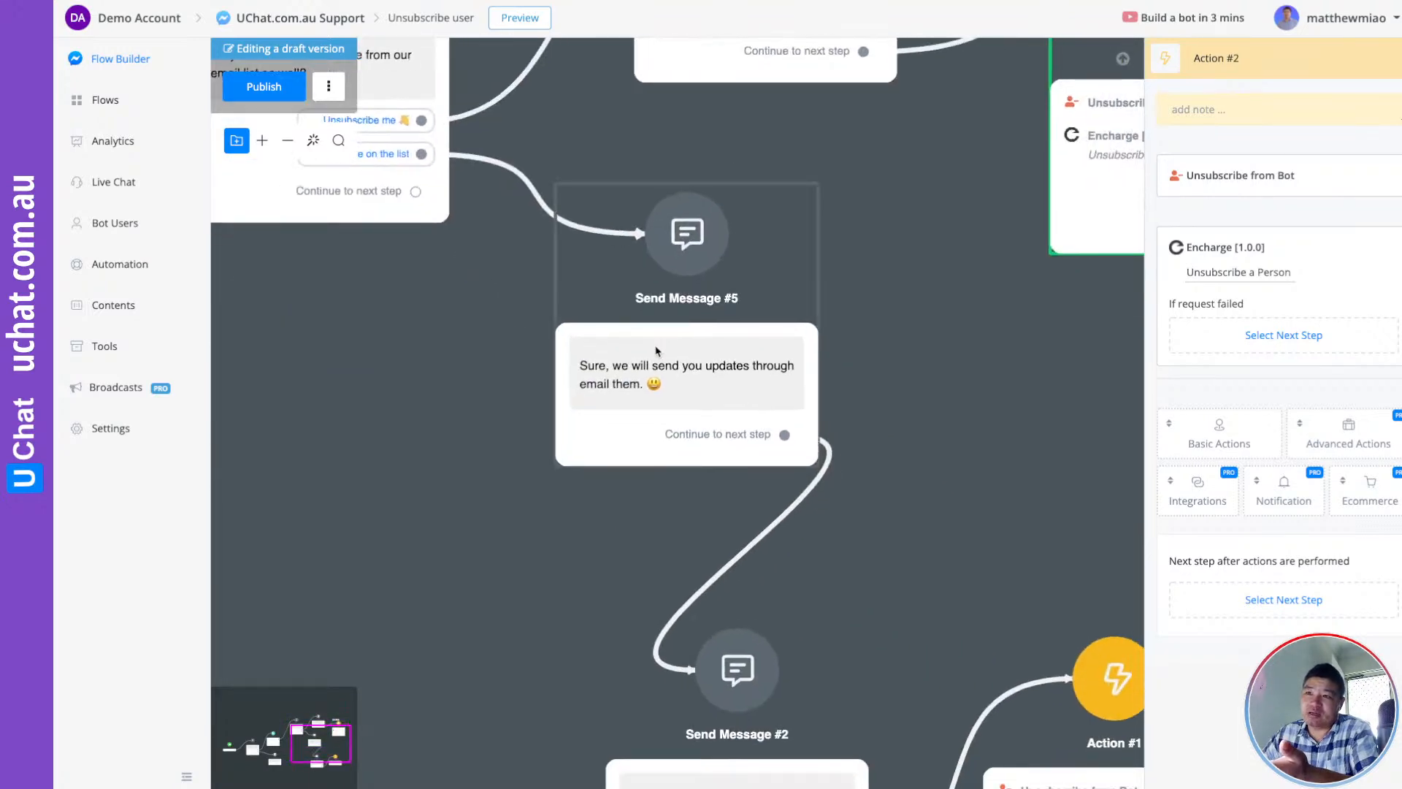
left_click_drag(926, 429, 897, 305)
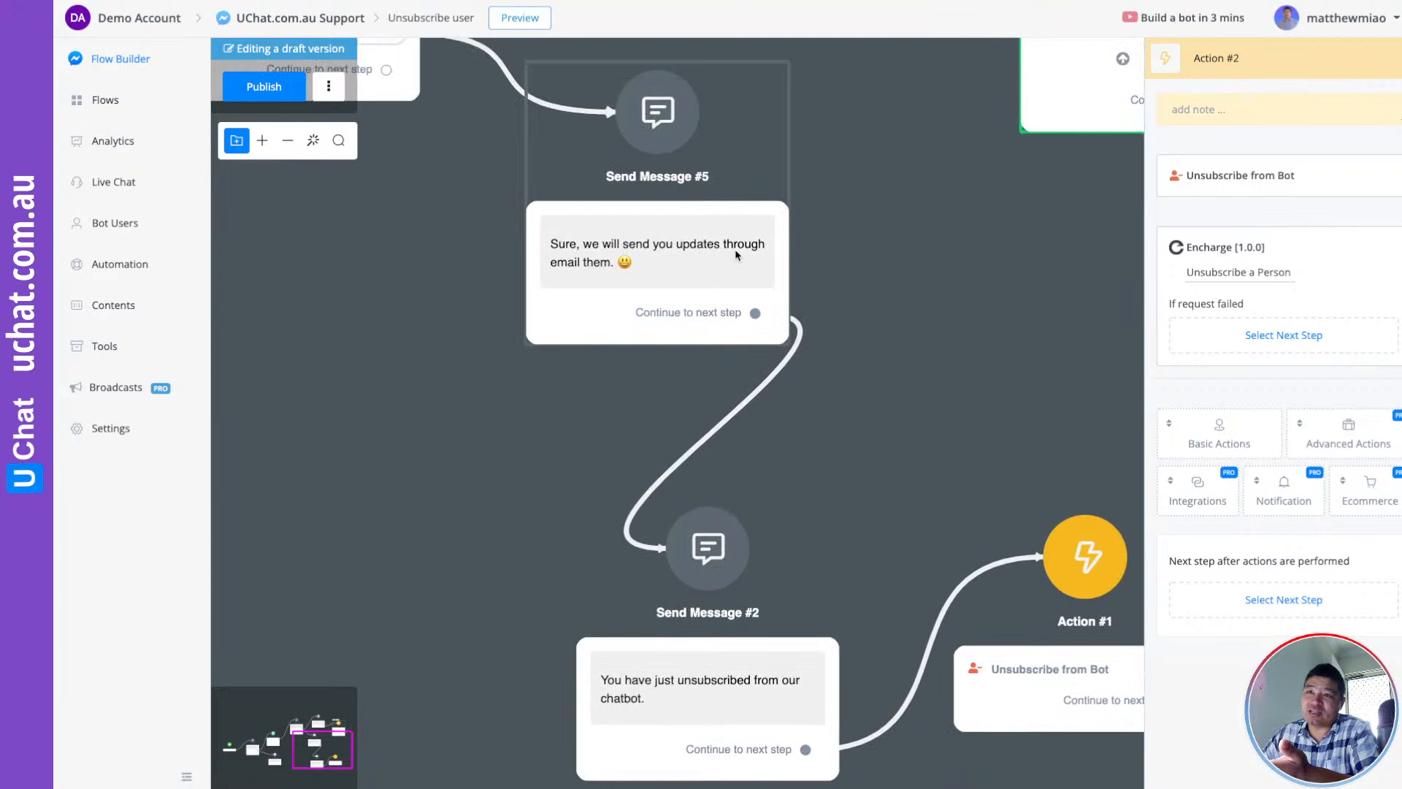
left_click_drag(958, 369, 650, 232)
left_click(809, 507)
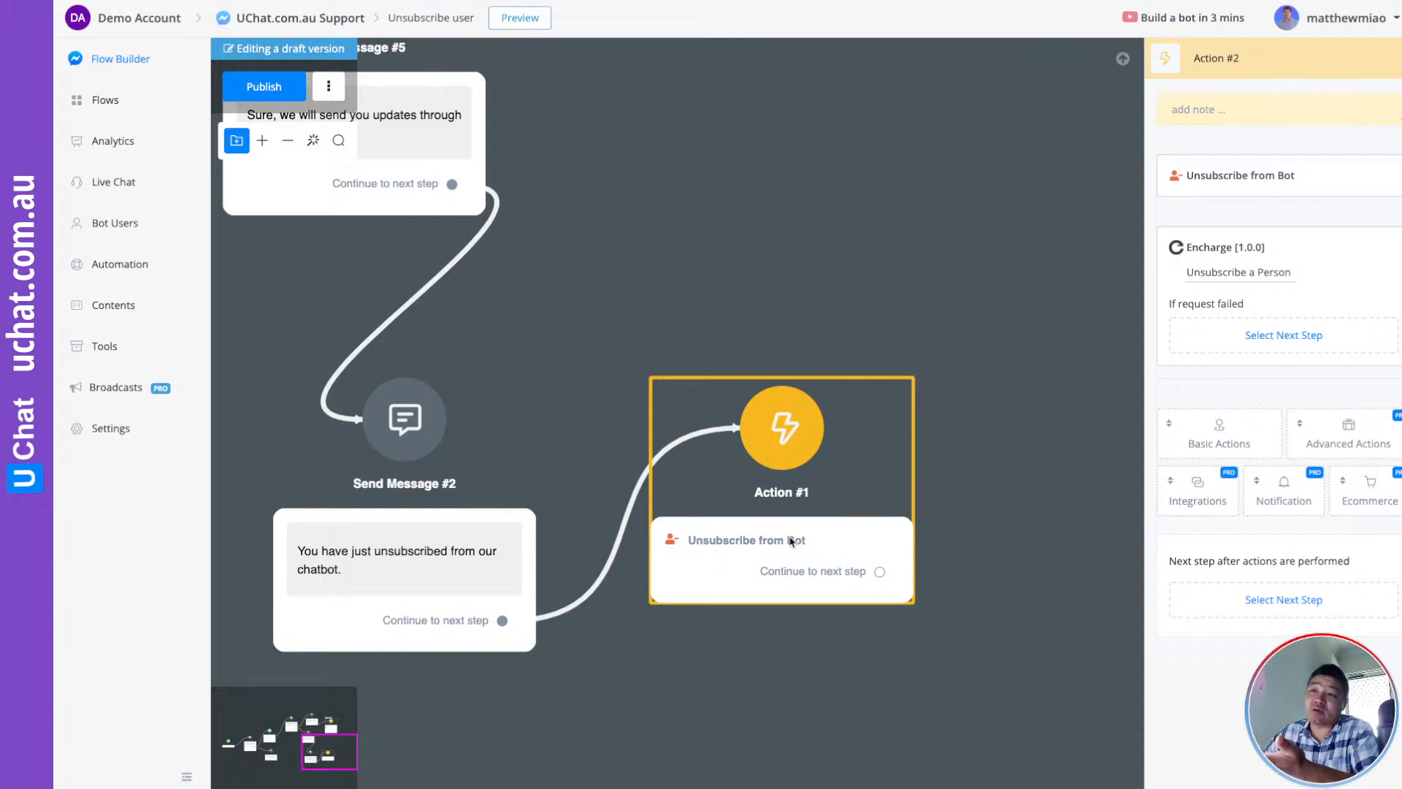
scroll(799, 532, "down", 4)
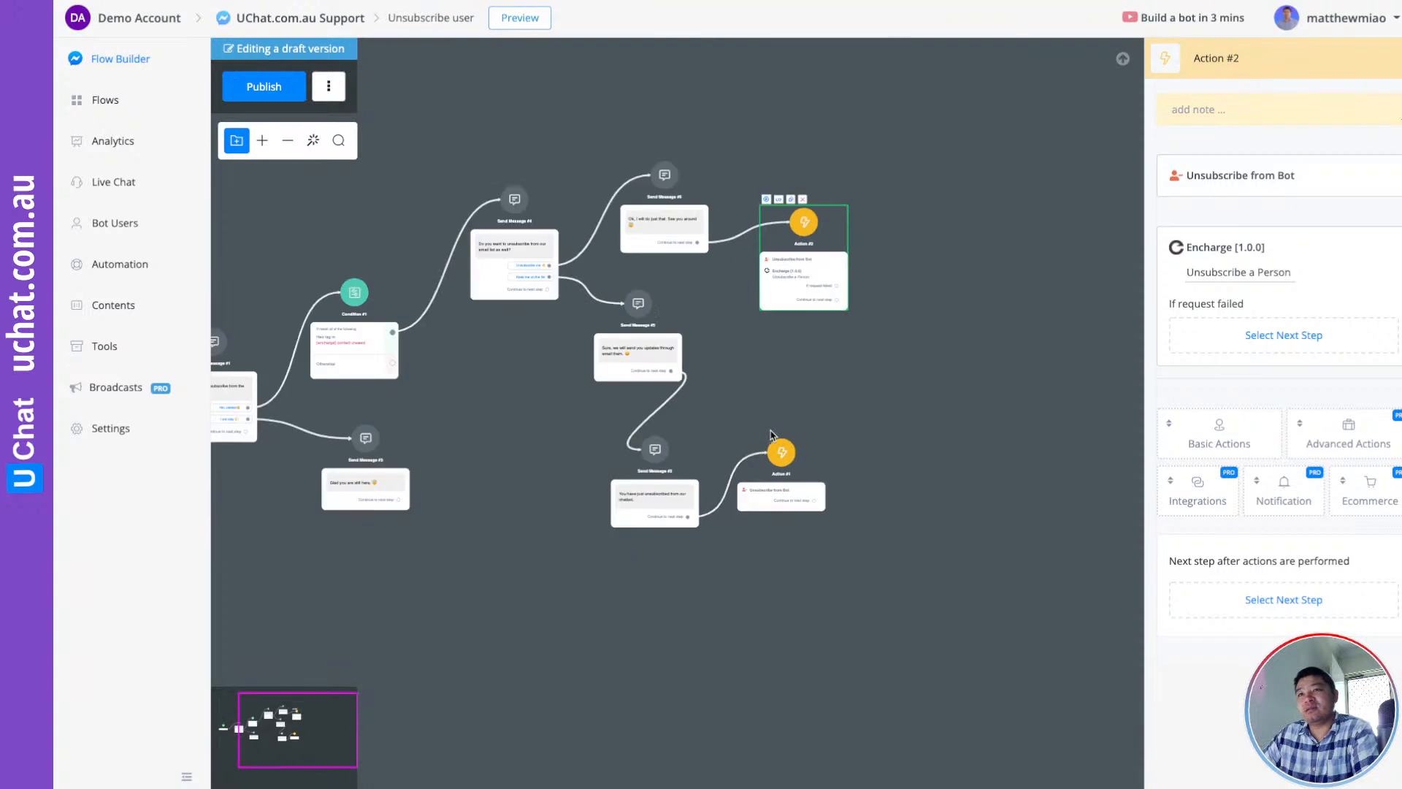
Pan back to the Start node and publish the Unsubscribe user flow
left_click_drag(757, 382, 949, 473)
left_click_drag(377, 266, 611, 298)
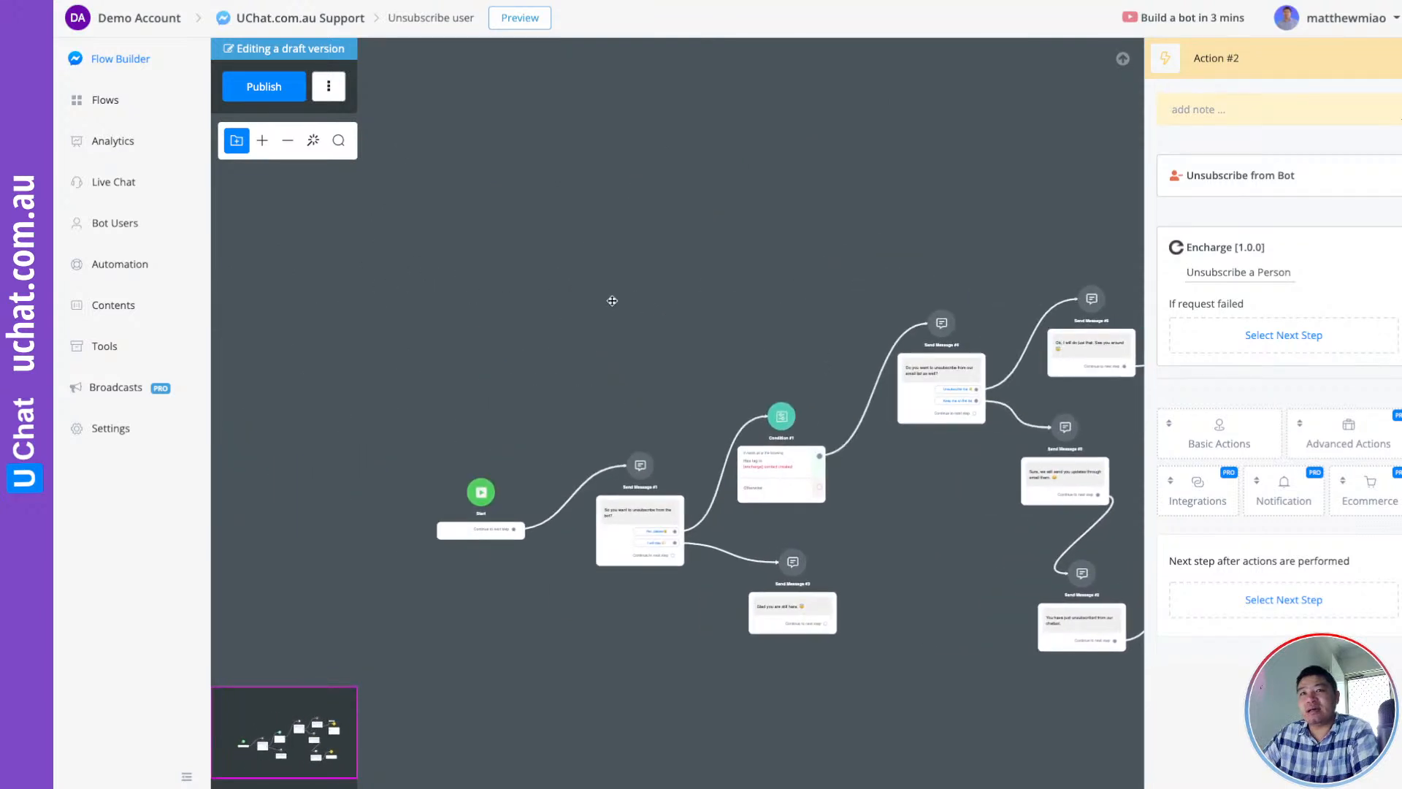
left_click_drag(620, 346, 589, 312)
left_click(264, 86)
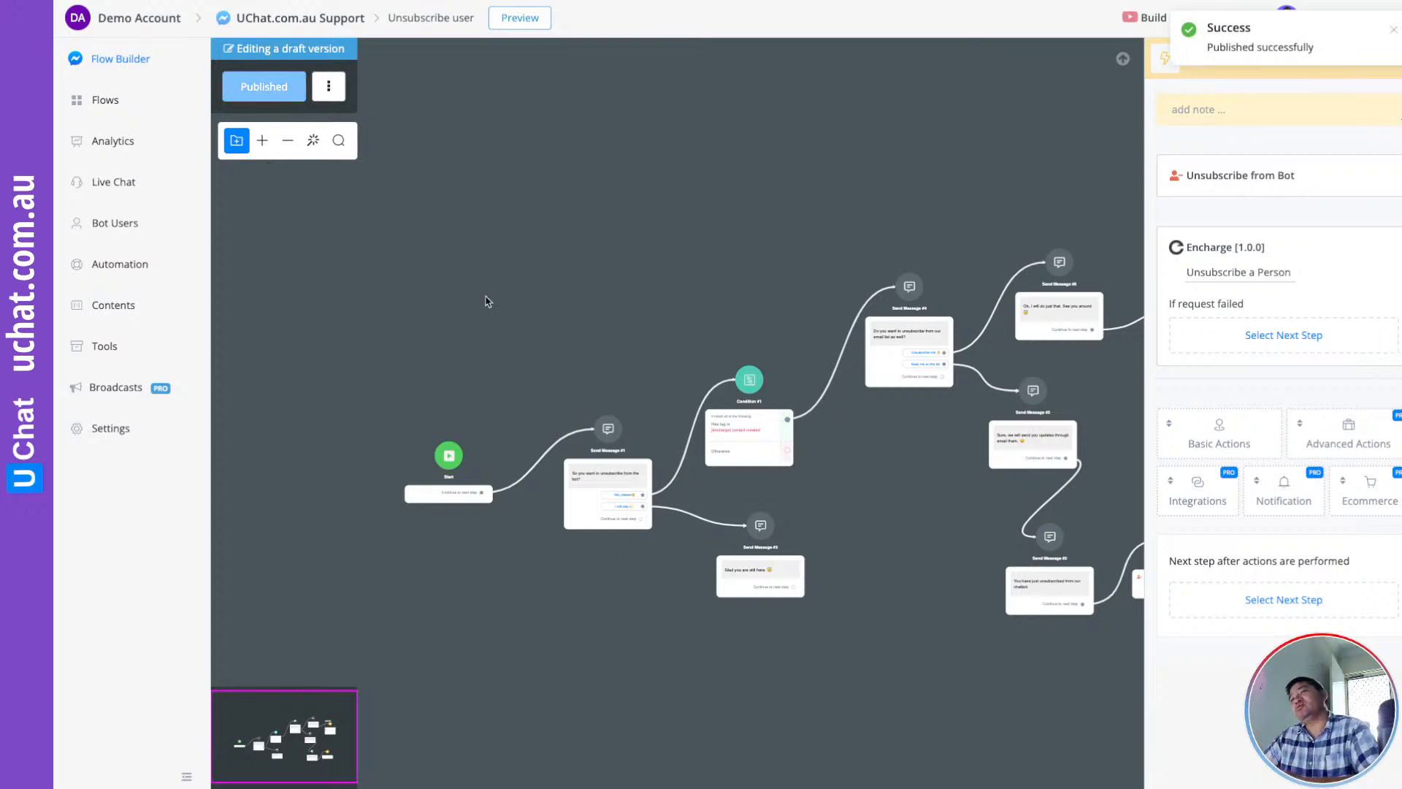
scroll(565, 324, "up", 3)
left_click_drag(672, 325, 591, 226)
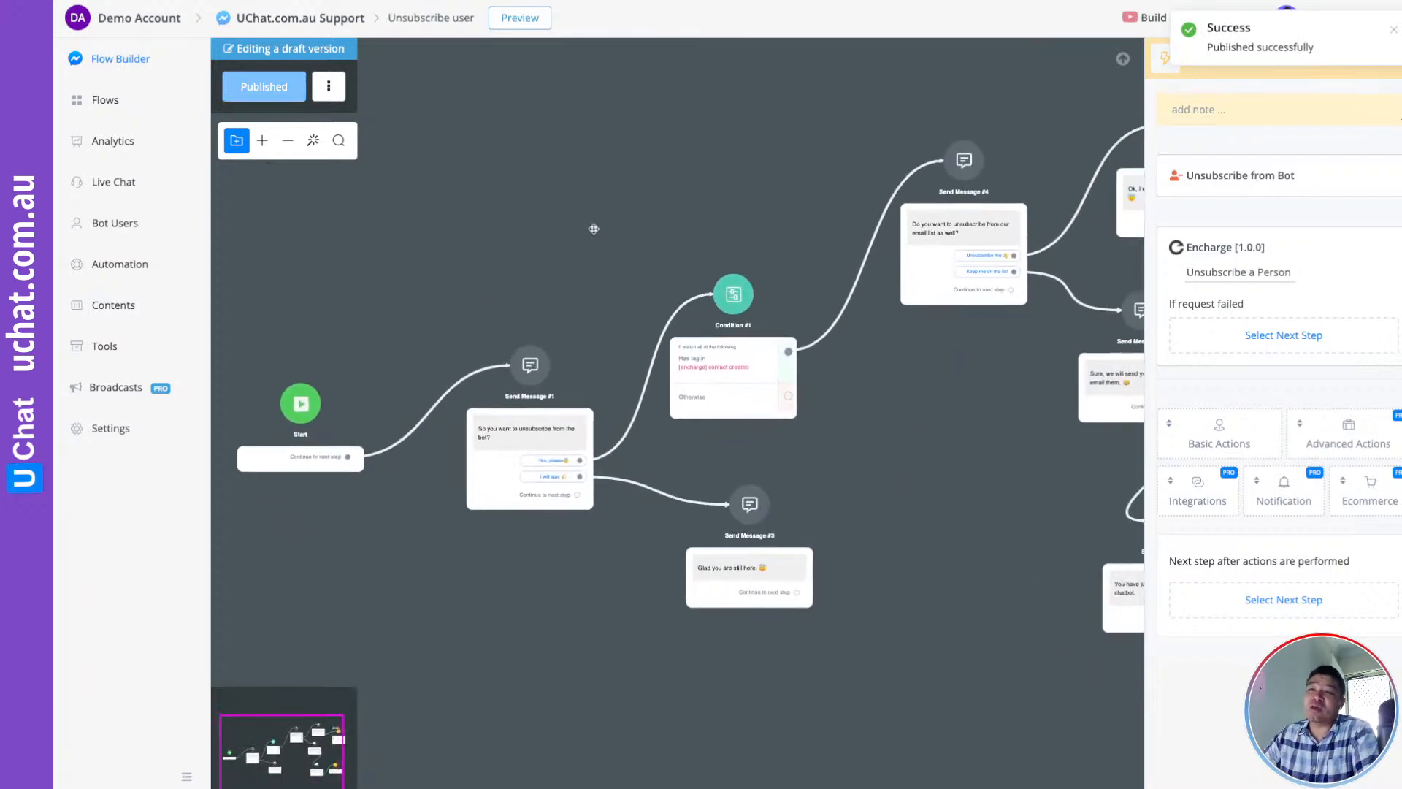